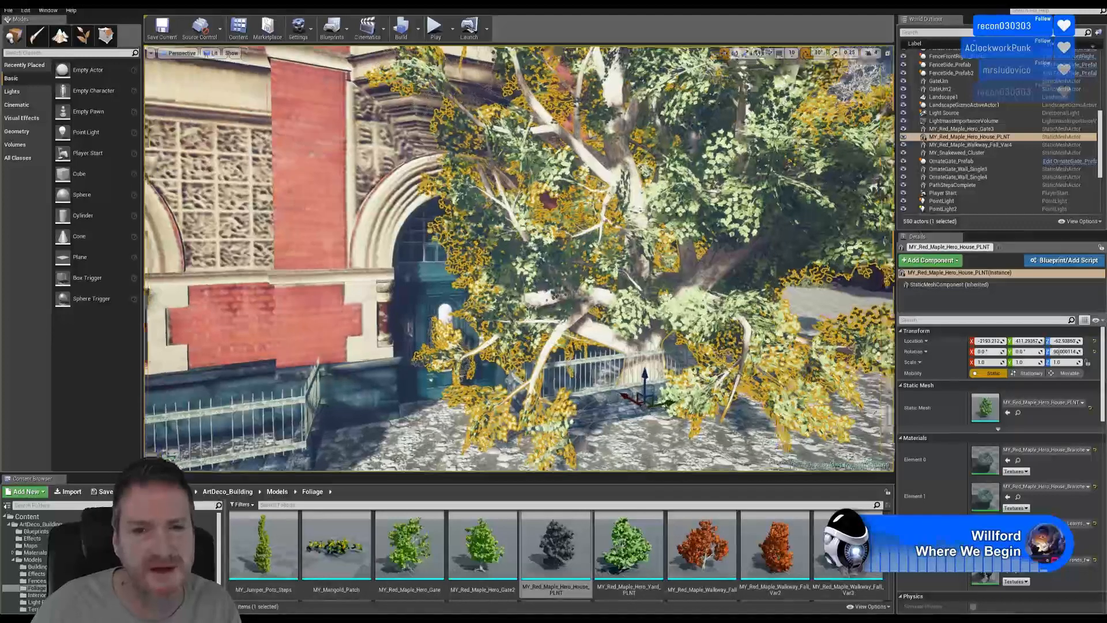
Move the selected red maple beside the house entrance along the Y axis to about 316.6
right_drag(612, 412, 760, 390)
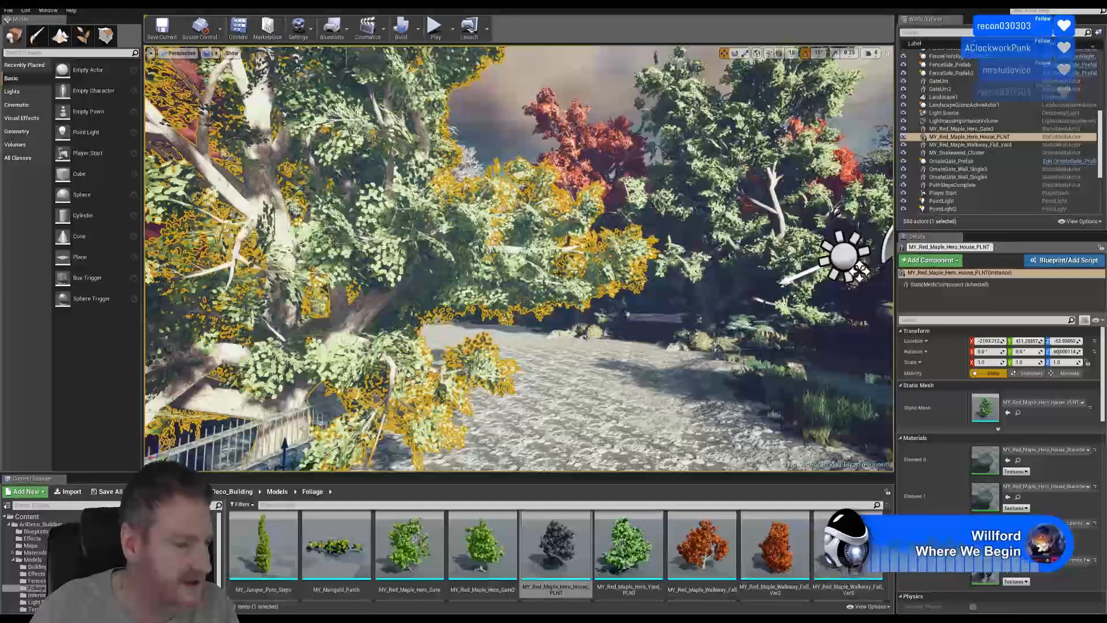
right_drag(594, 290, 572, 270)
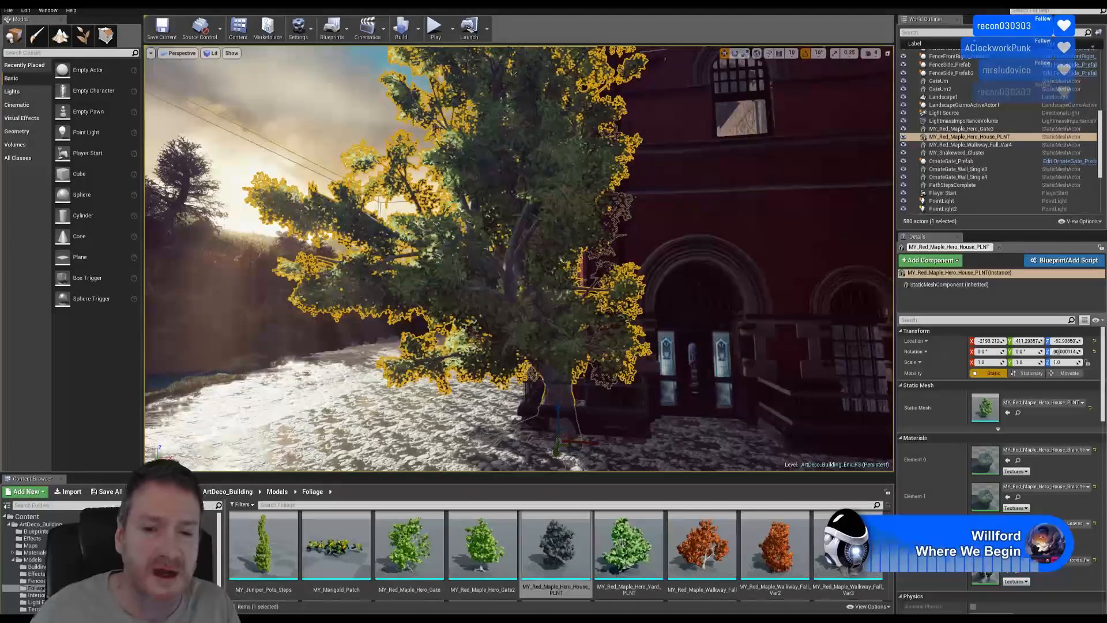
mouse_move(519, 260)
right_down()
mouse_move(559, 256)
mouse_move(412, 260)
mouse_move(505, 259)
right_up()
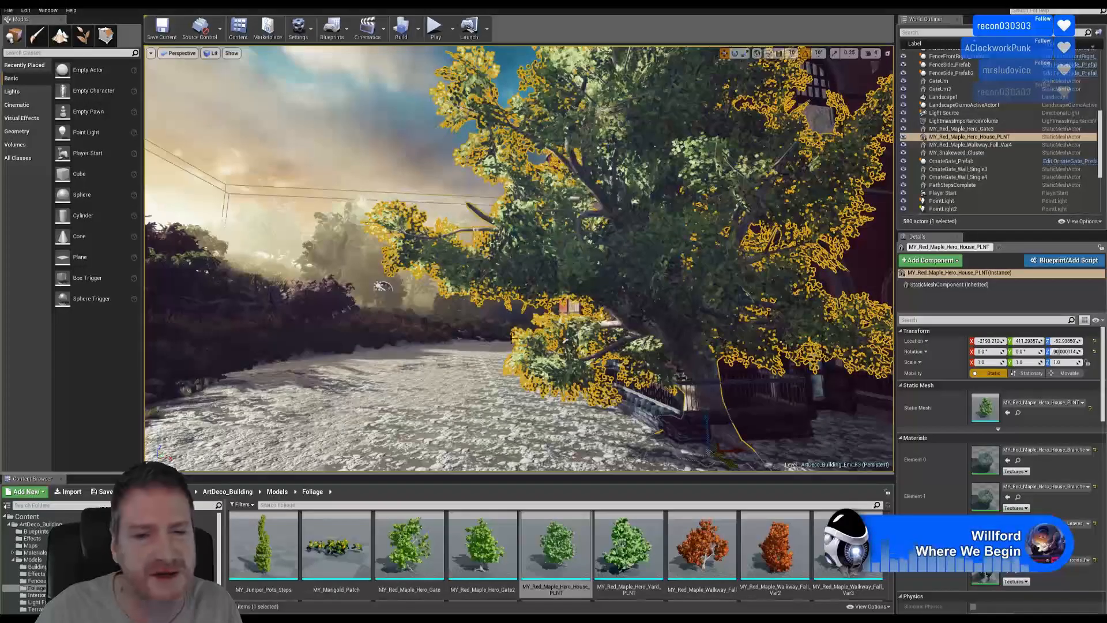
right_drag(609, 391, 474, 435)
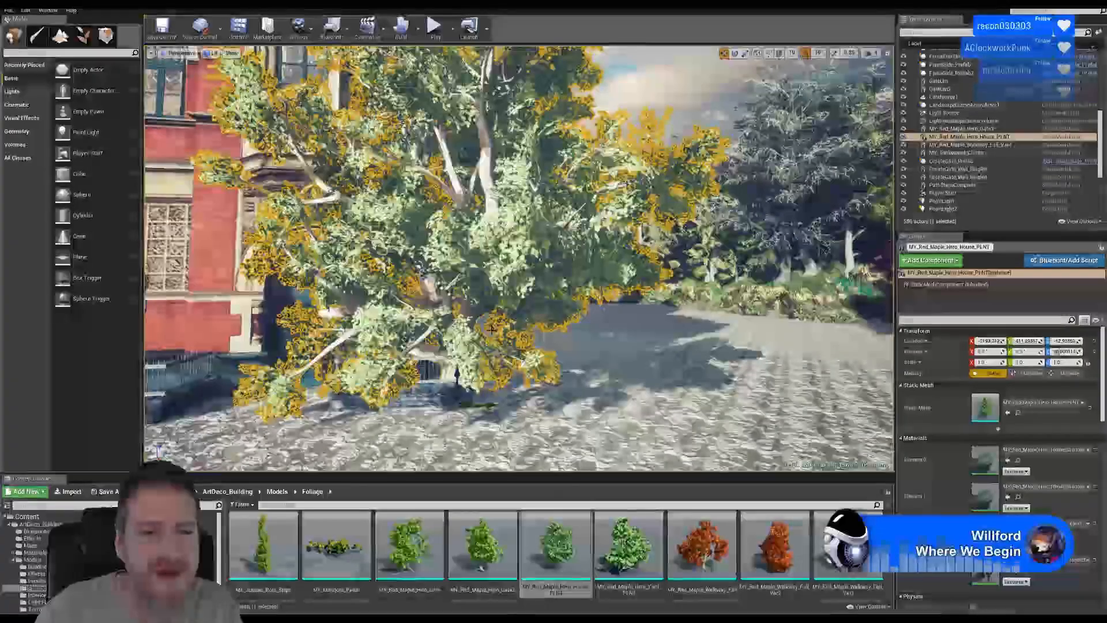
drag(484, 406, 449, 406)
right_drag(450, 406, 533, 406)
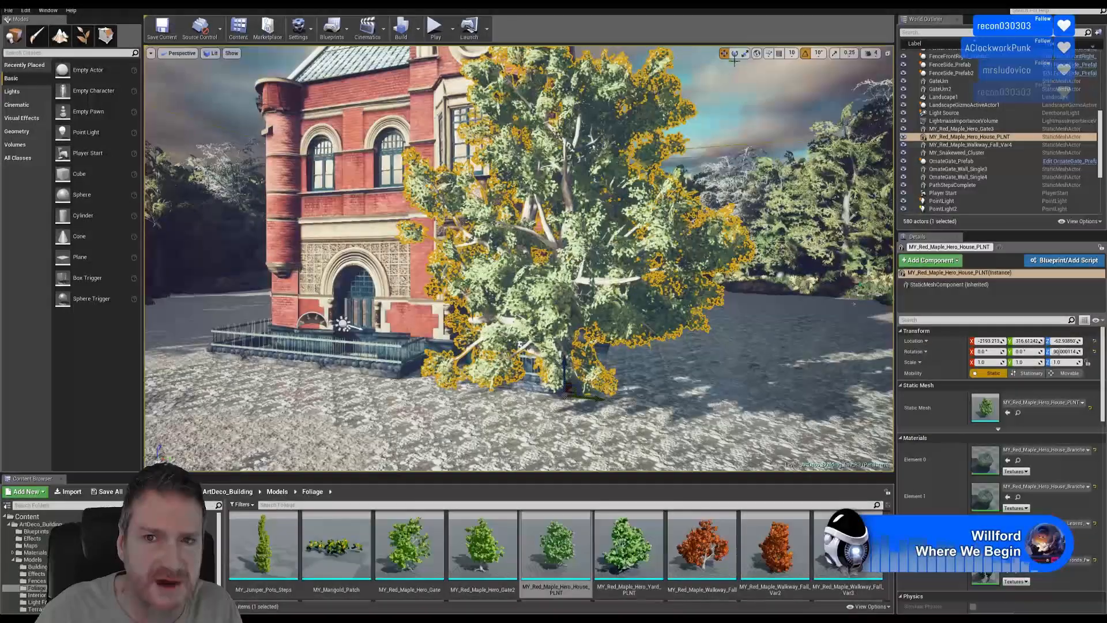
Rotate the maple around its vertical axis to reorient its branches relative to the house entrance
click(735, 53)
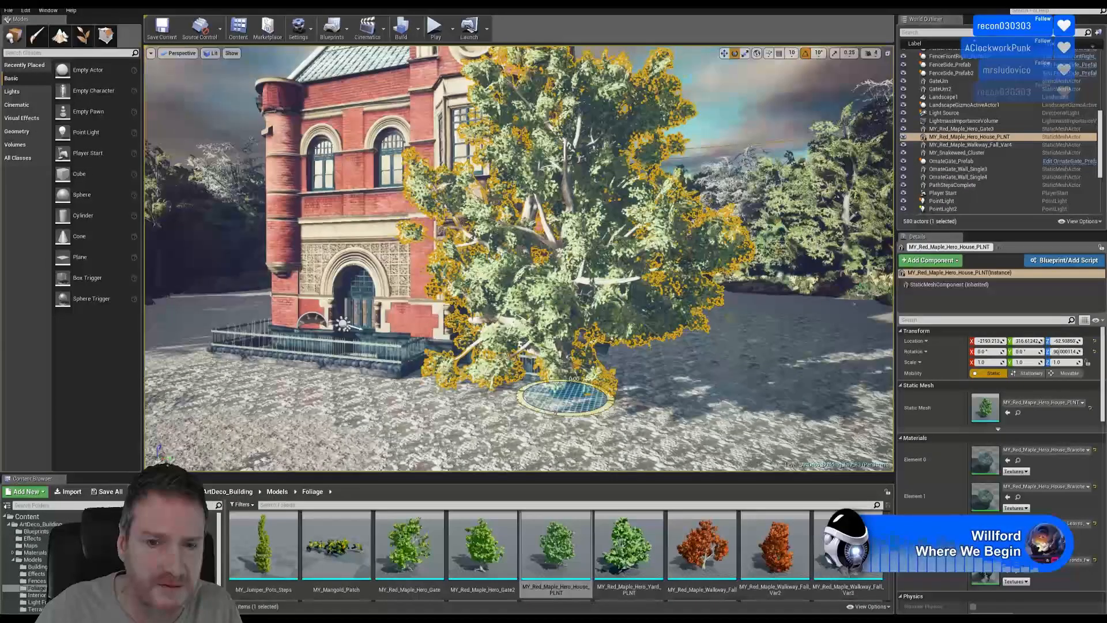
drag(646, 418, 679, 422)
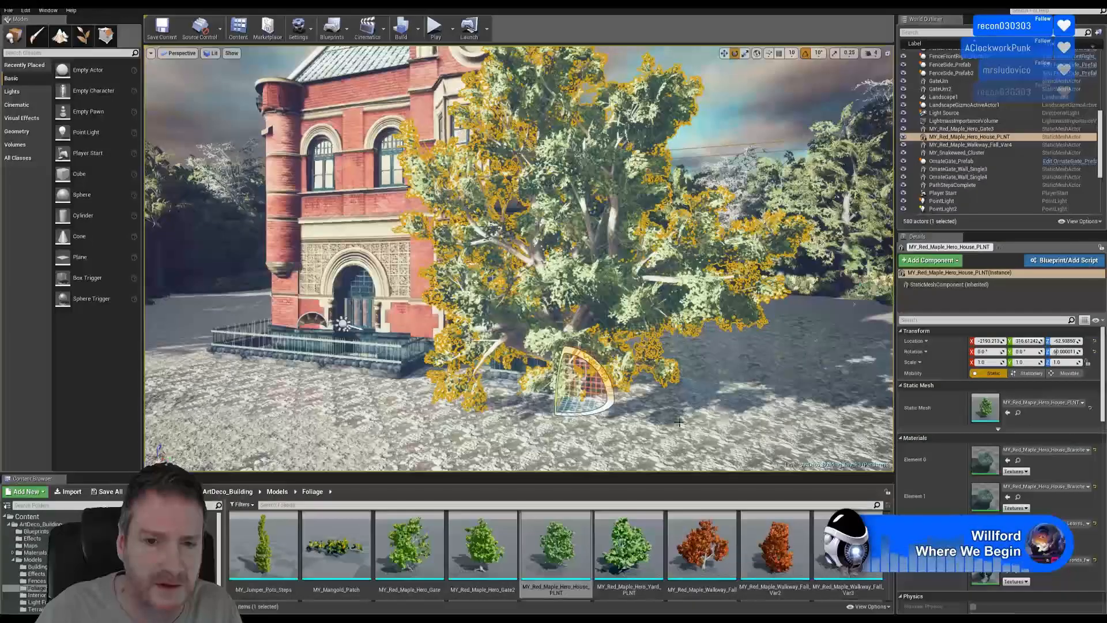
right_drag(809, 321, 945, 328)
key(w)
key(w)
key(s)
key(w)
key(s)
key(w)
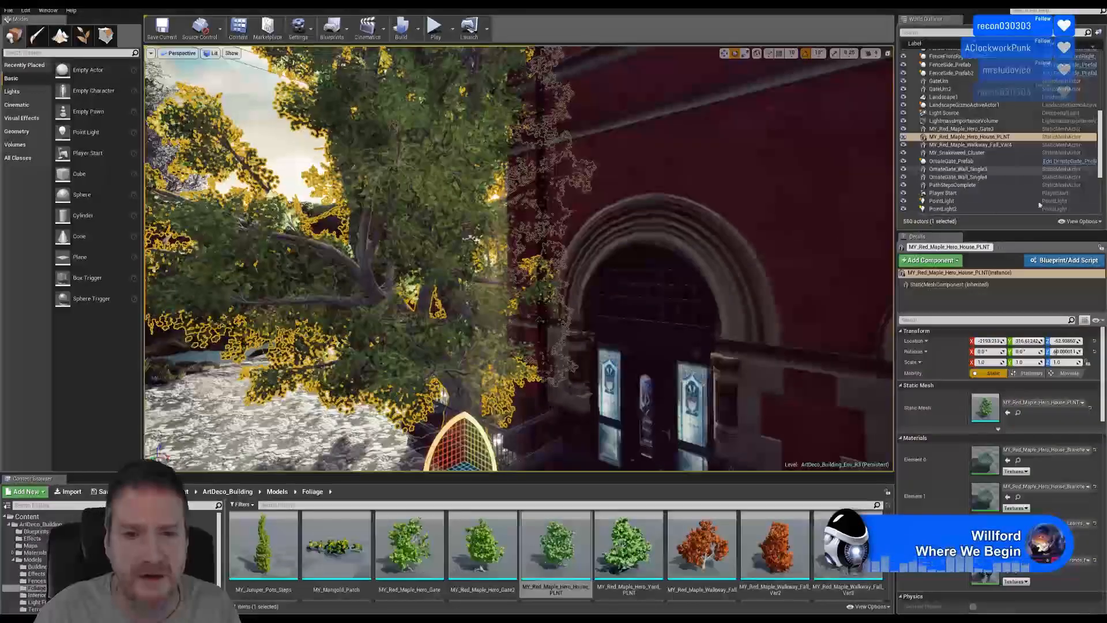
right_drag(807, 323, 766, 380)
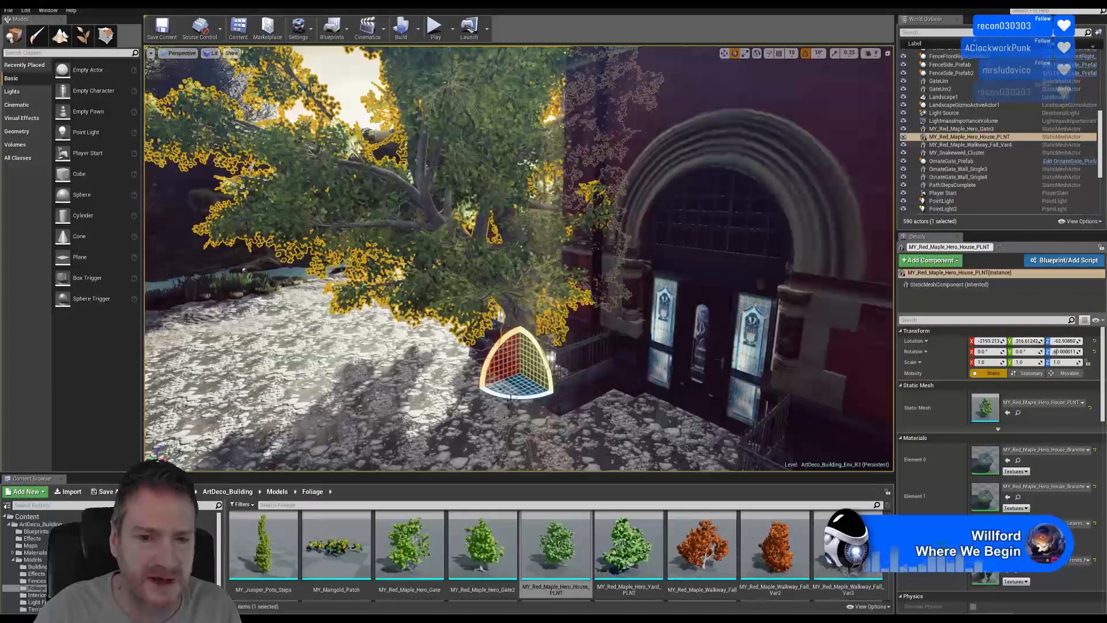
drag(564, 393, 565, 394)
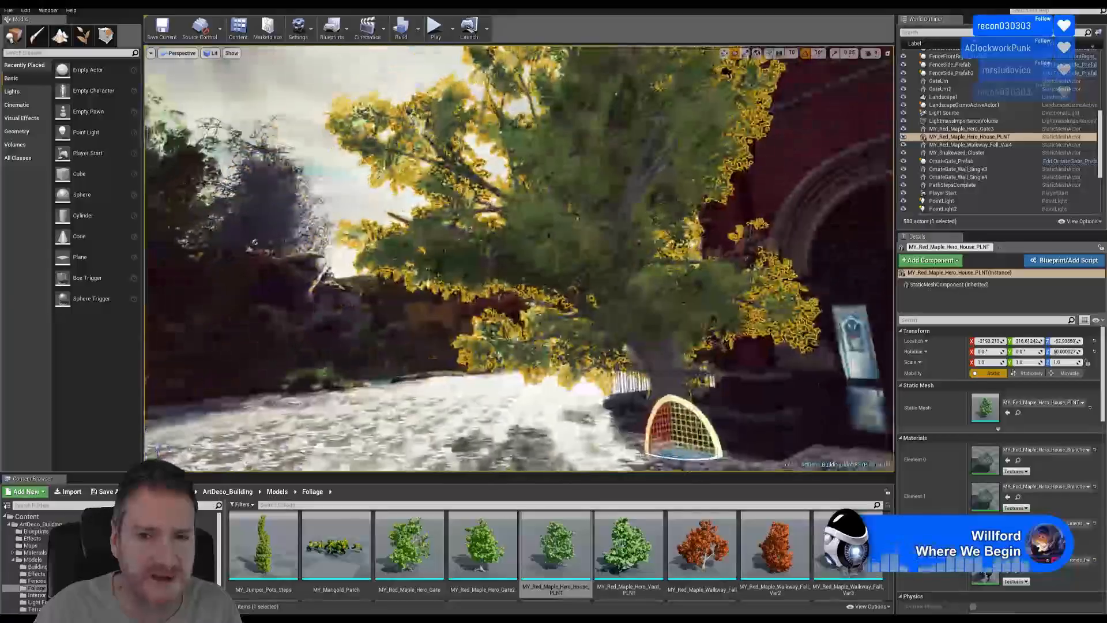
Scale the maple down uniformly to about 0.78 on all axes
right_drag(551, 303, 561, 345)
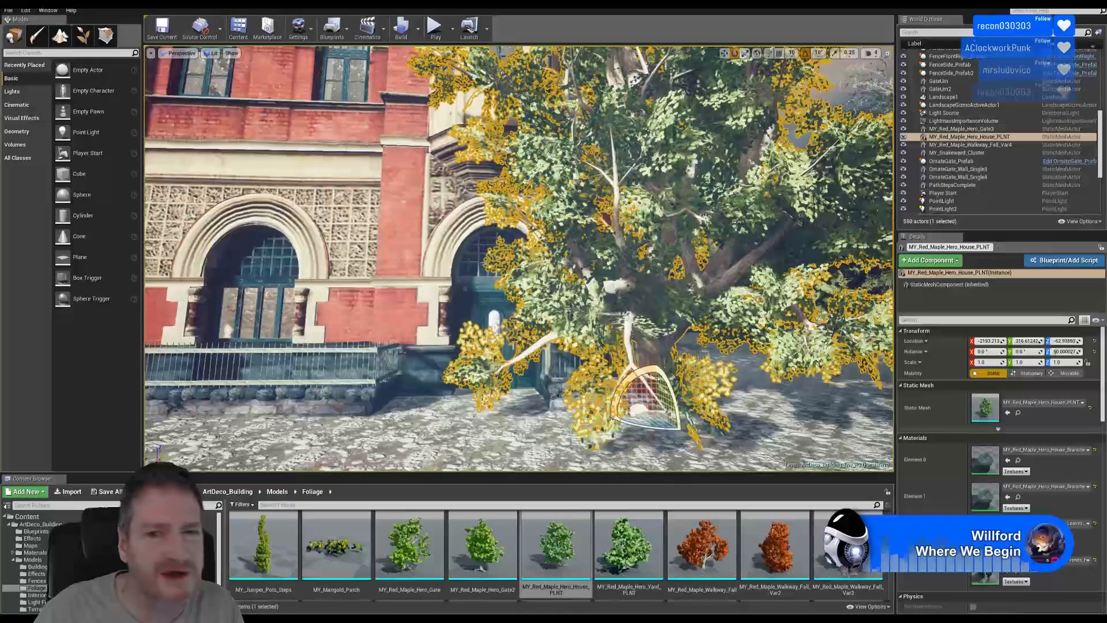
mouse_move(561, 345)
right_down()
mouse_move(534, 343)
mouse_move(548, 323)
mouse_move(542, 300)
mouse_move(545, 334)
mouse_move(552, 328)
right_up()
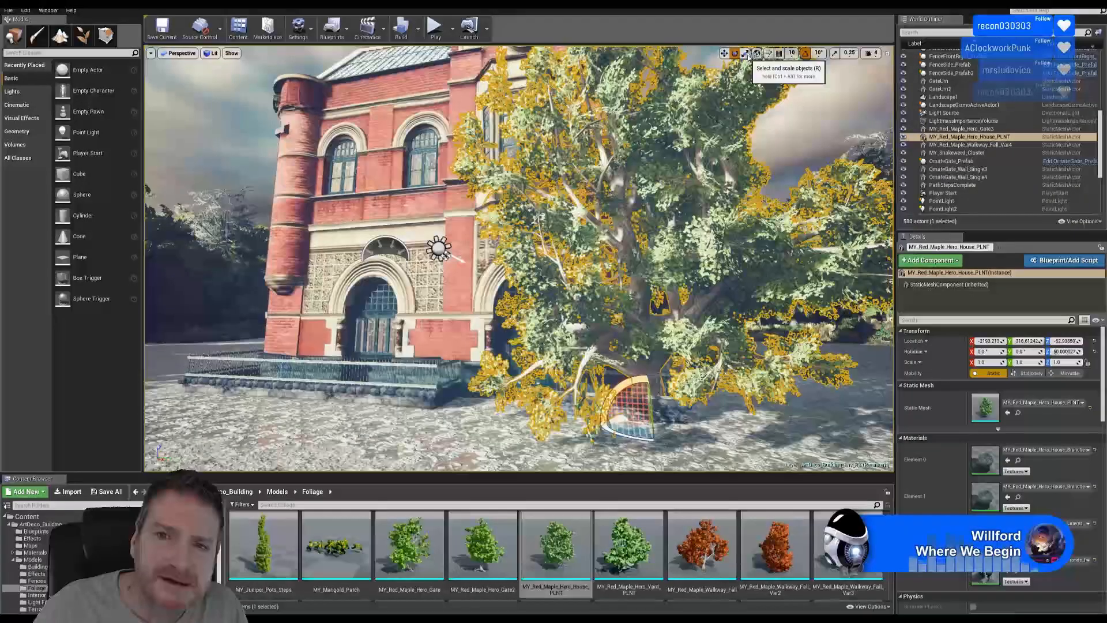
drag(655, 426, 641, 449)
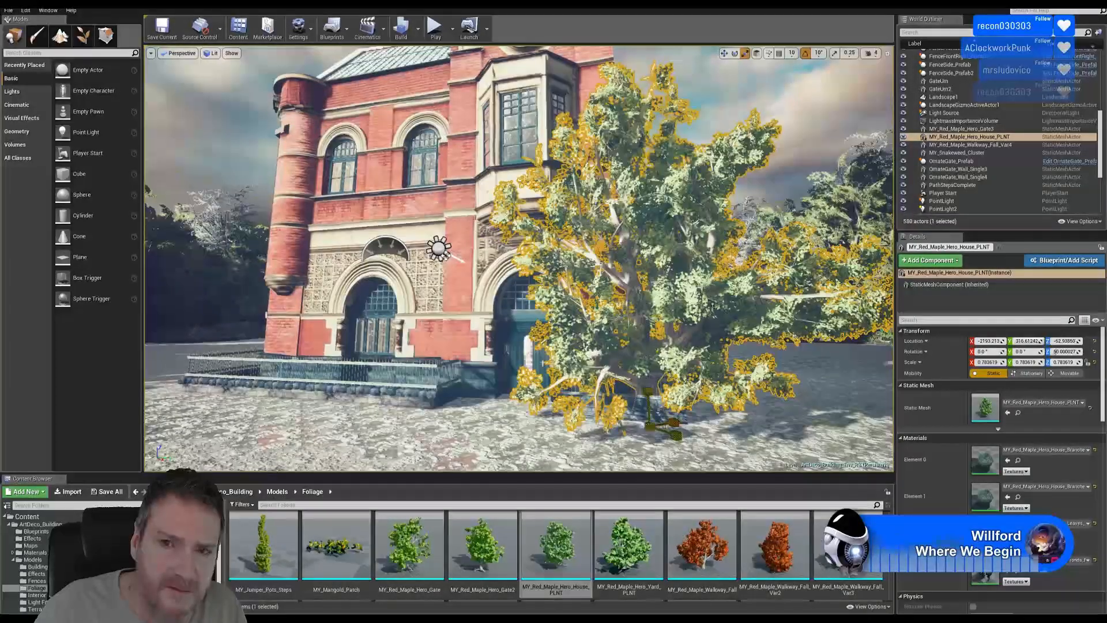
Raise the maple vertically to a Z location of about -10.5
click(724, 53)
right_drag(634, 231, 669, 232)
key(w)
key(s)
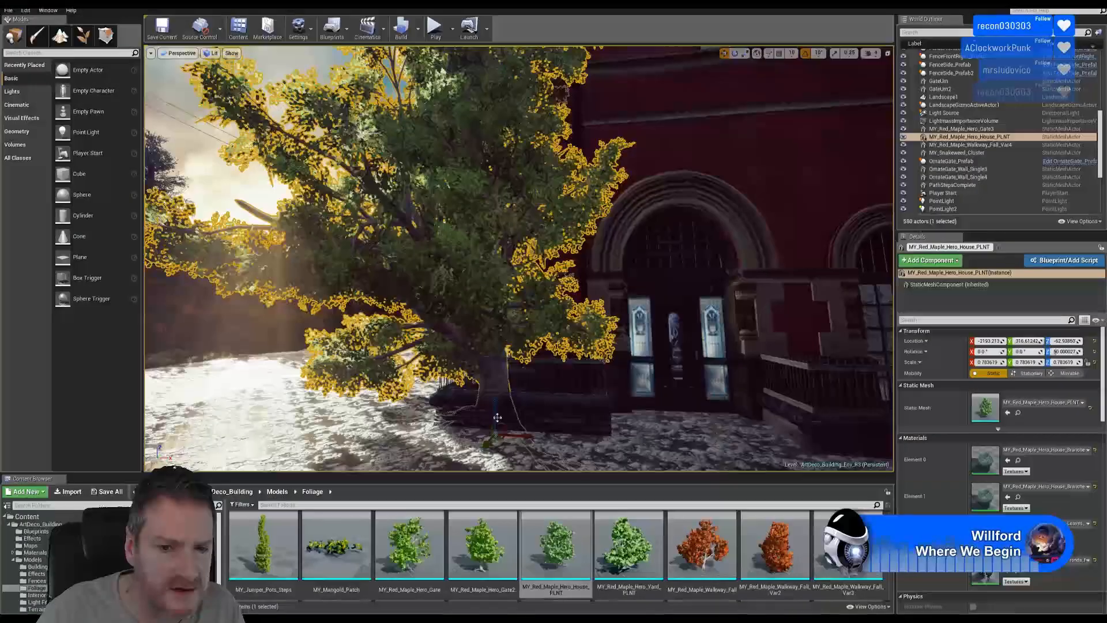
drag(497, 414, 496, 401)
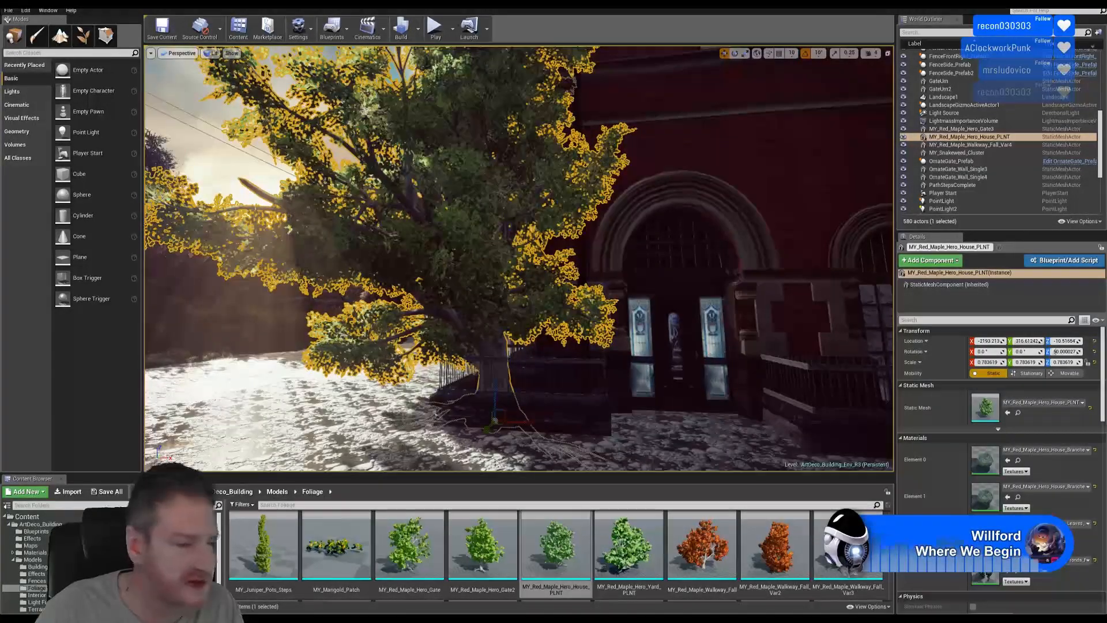
Shift the maple along the X axis to about -2142.6 within the fenced bed, and clear the selection
right_drag(519, 258, 533, 350)
key(w)
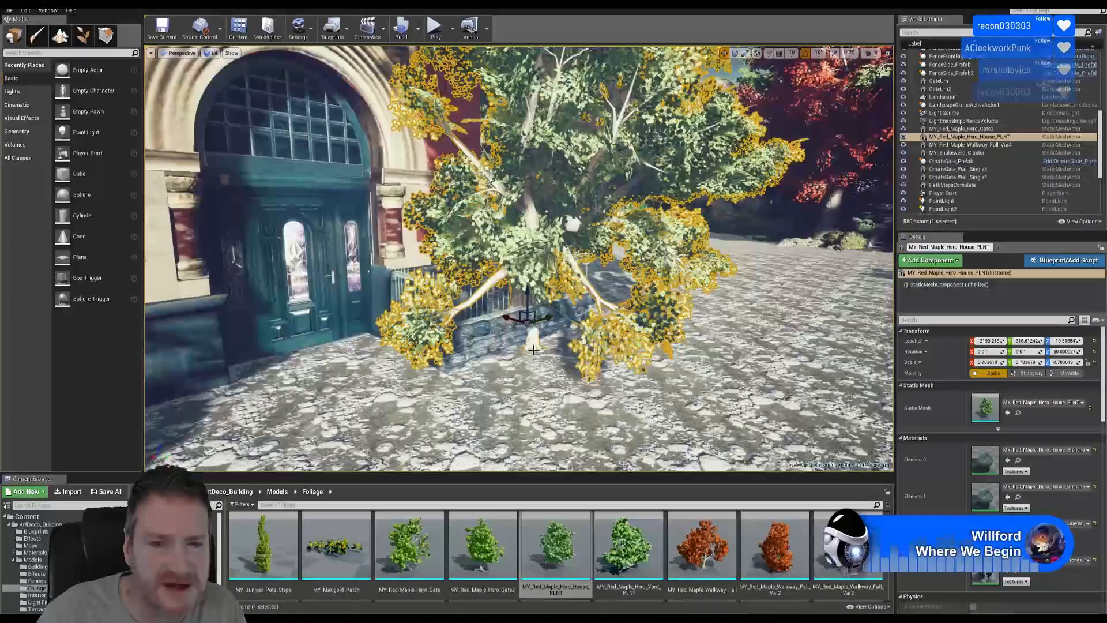
right_drag(532, 398, 599, 489)
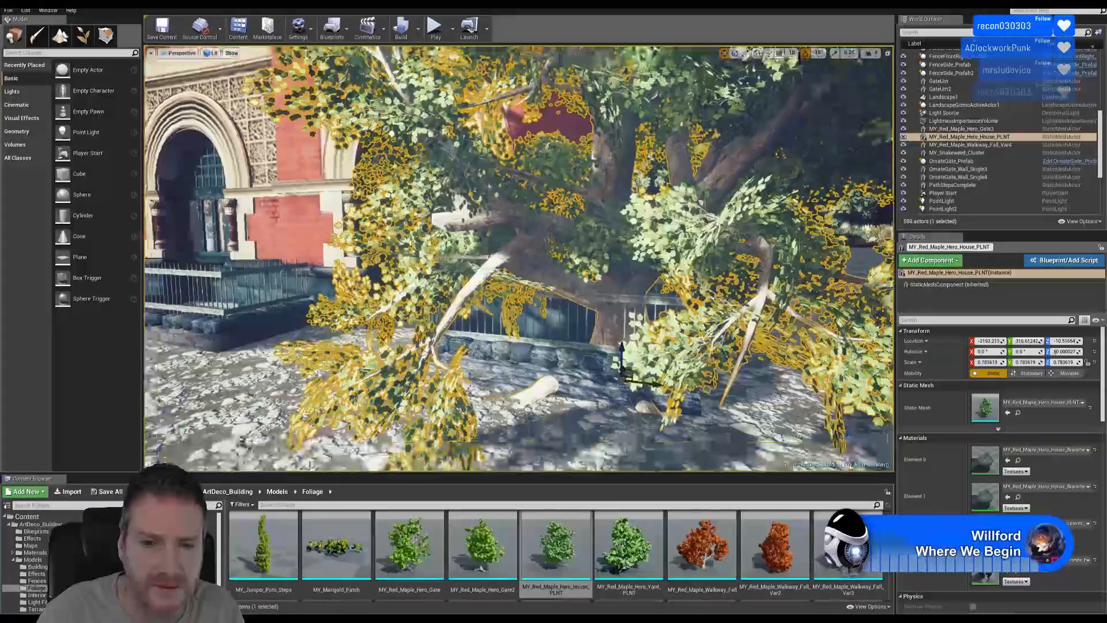
right_drag(605, 402, 602, 369)
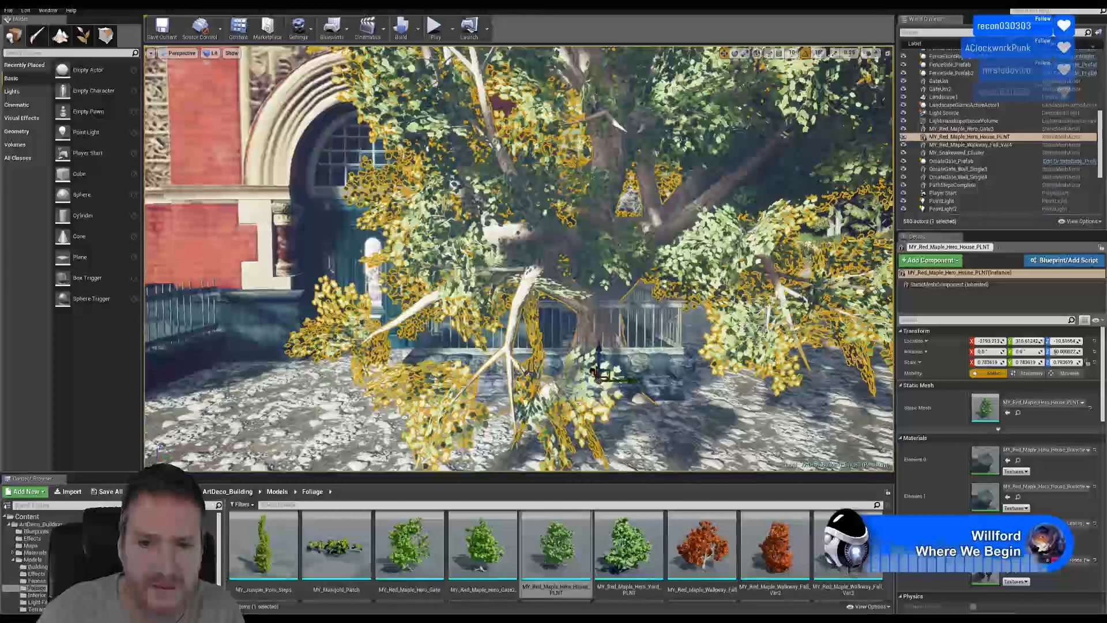
drag(593, 372, 595, 367)
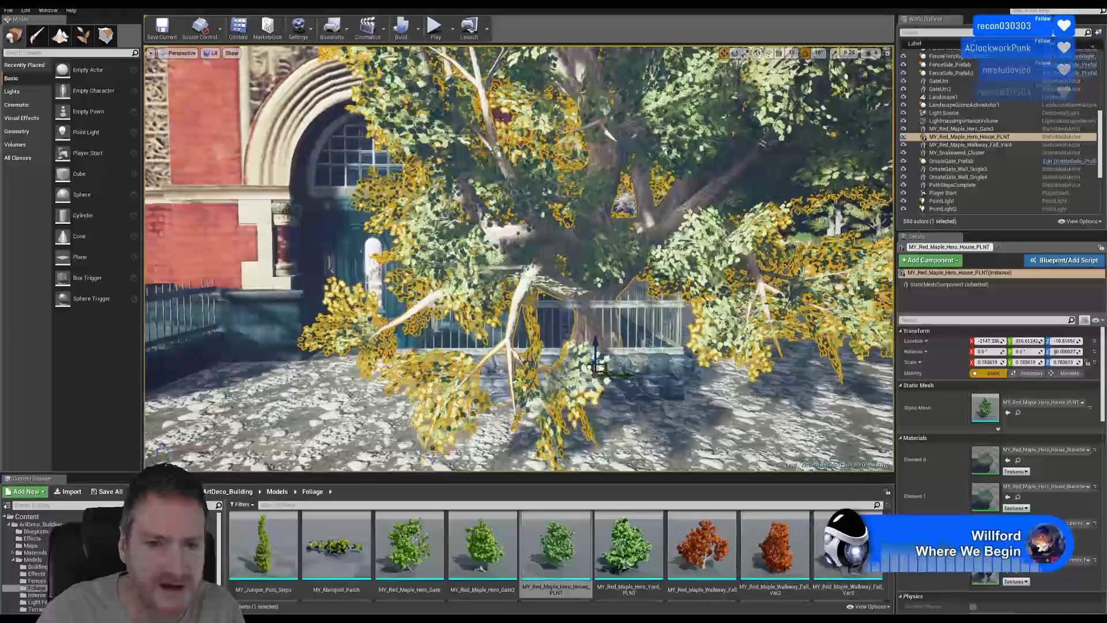
right_drag(668, 387, 735, 369)
key(w)
key(s)
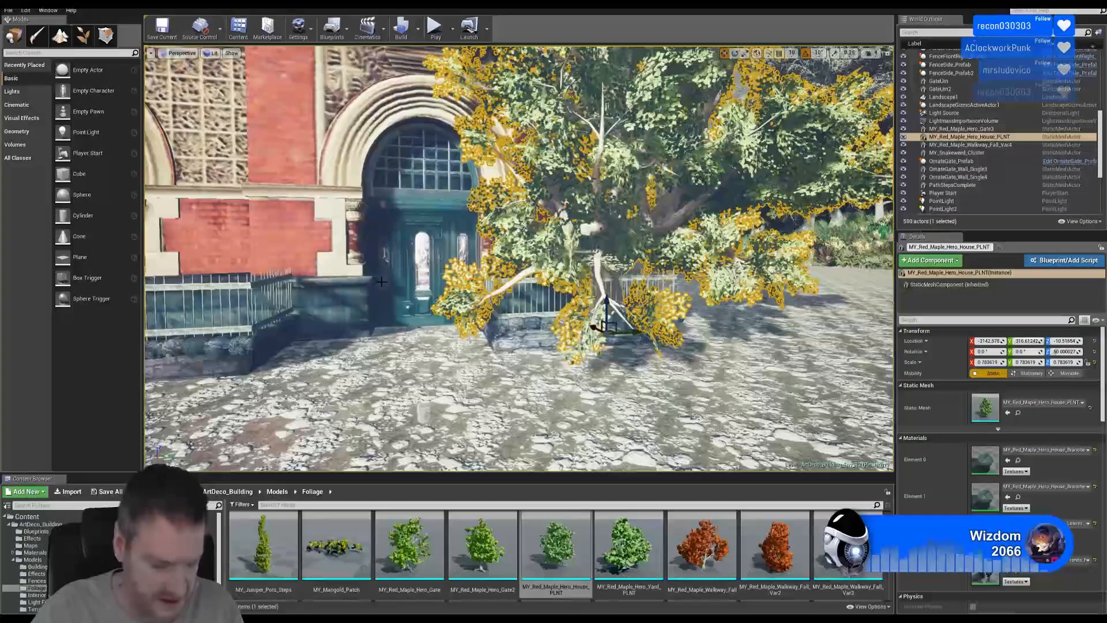
key(Escape)
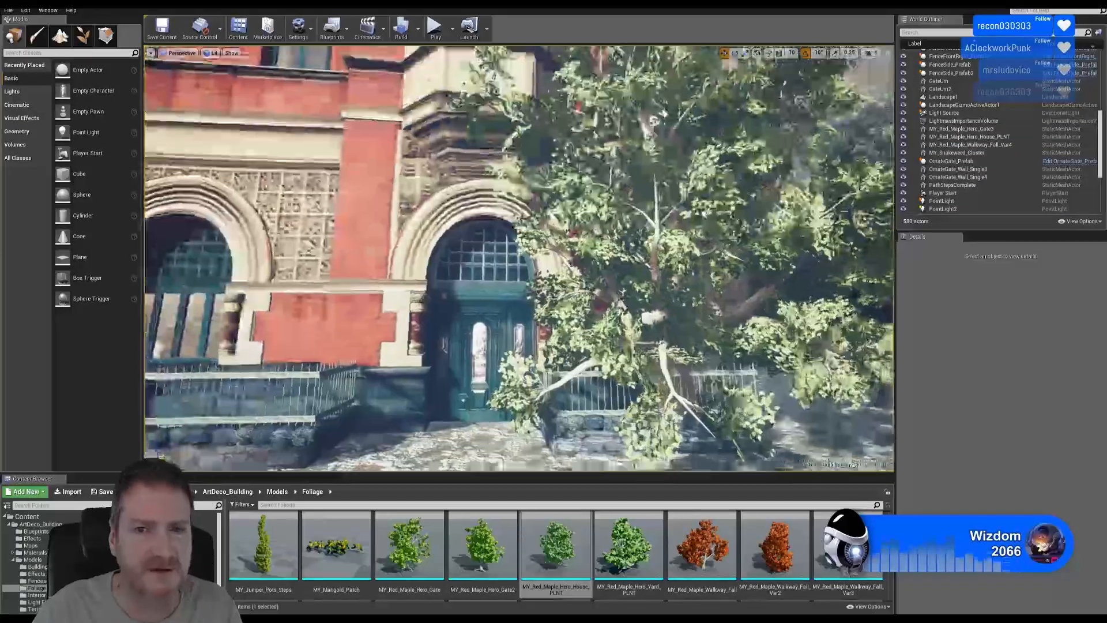
Inspect the brick building's facade and its interior walls, doors and windows
right_drag(735, 369, 784, 320)
right_drag(519, 258, 674, 291)
key(s)
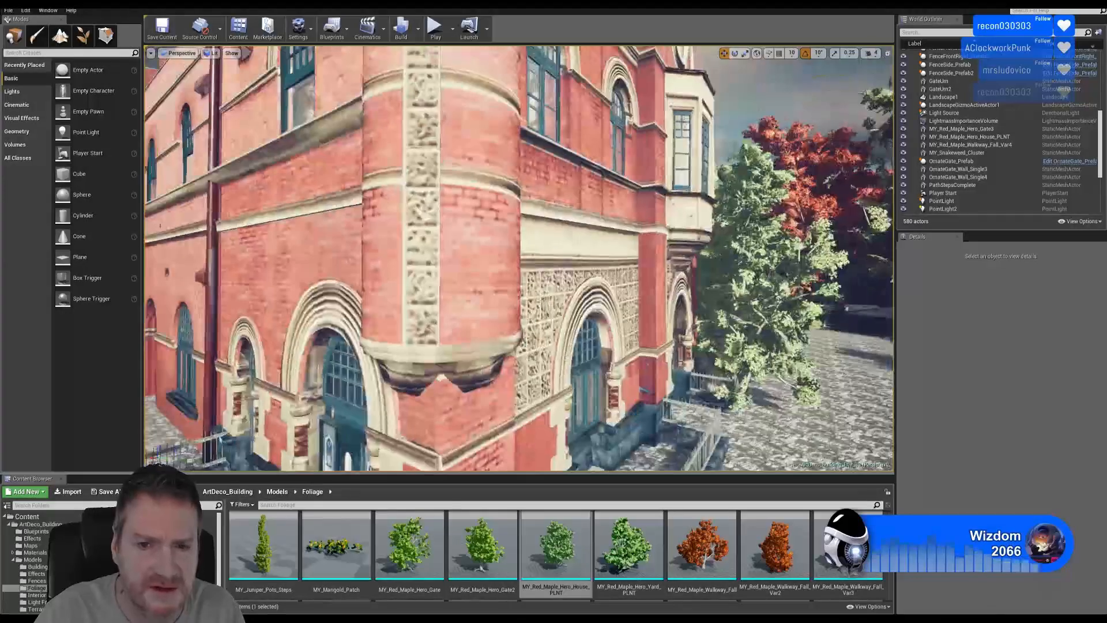
right_drag(519, 258, 605, 258)
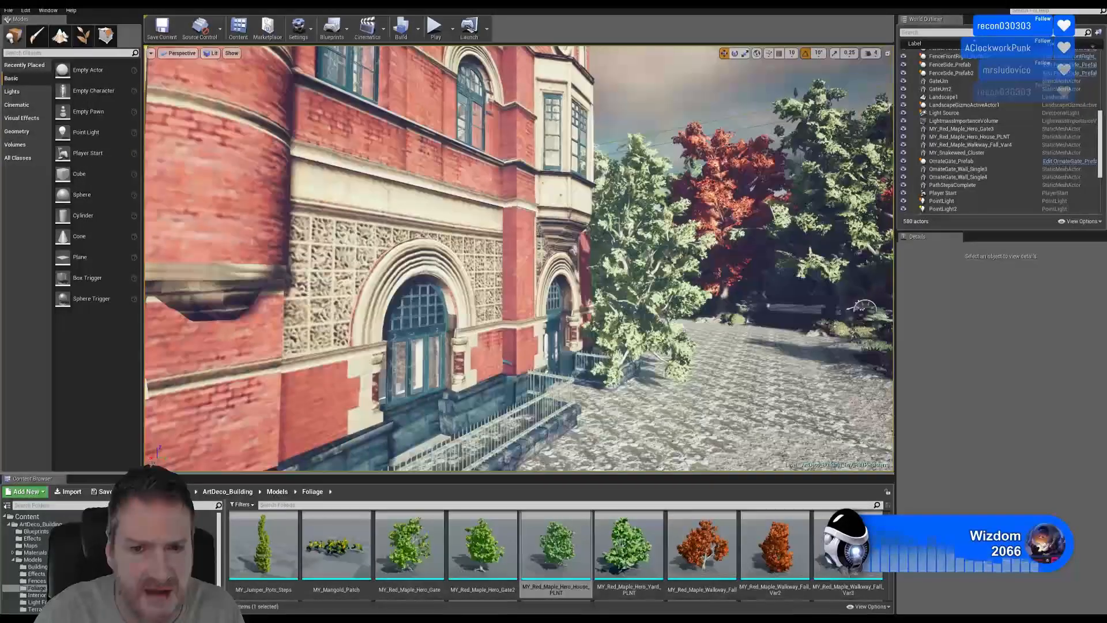
right_drag(519, 258, 499, 243)
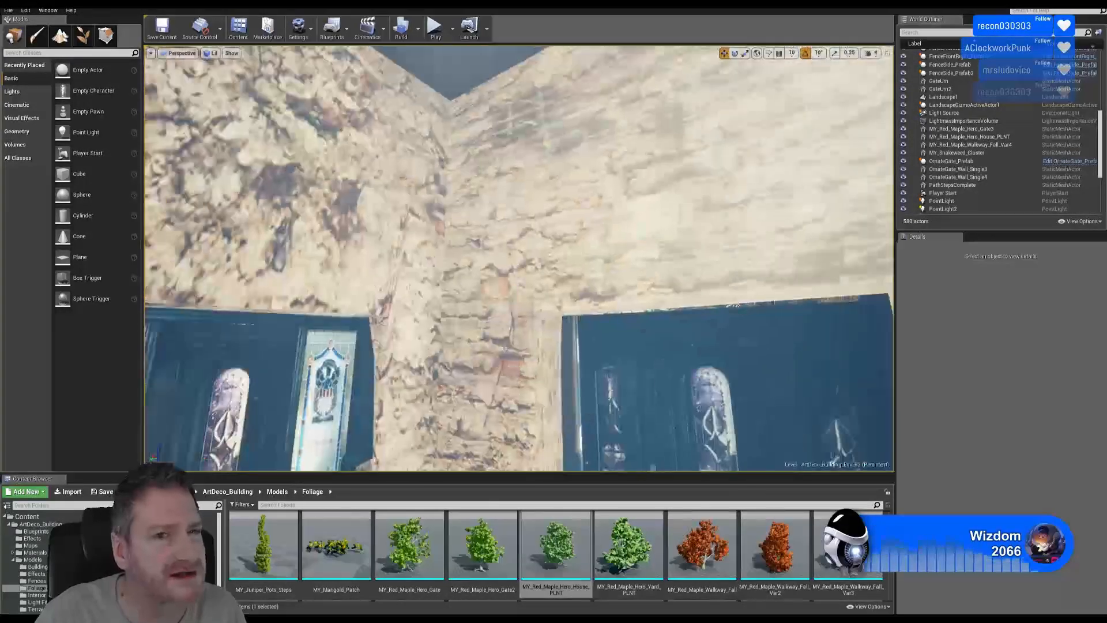
right_drag(499, 243, 481, 260)
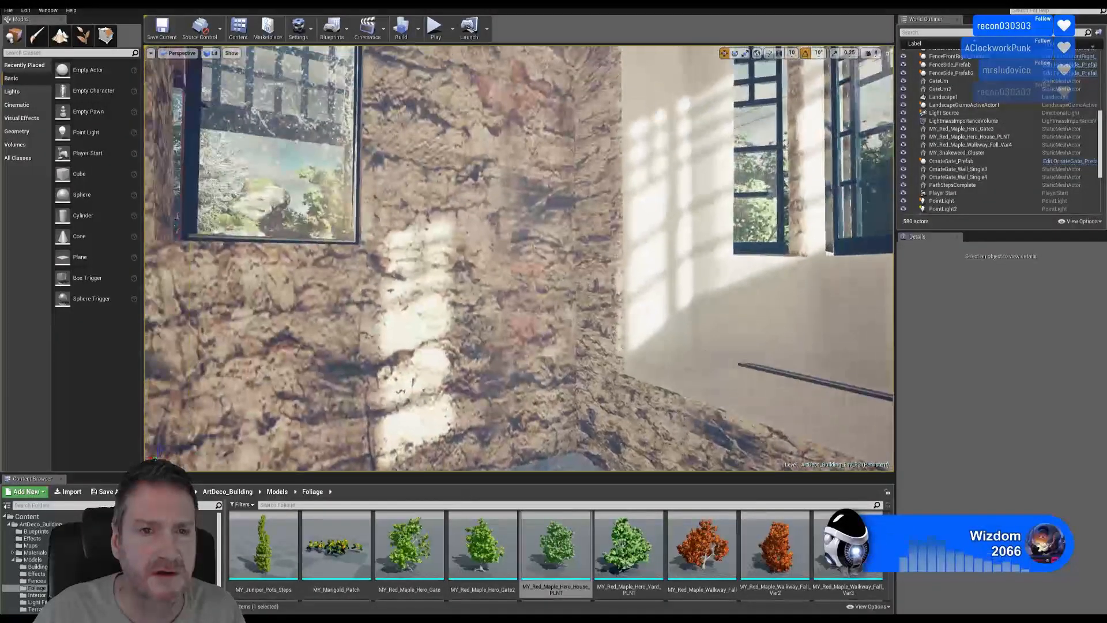
mouse_move(481, 261)
right_down()
mouse_move(481, 243)
mouse_move(461, 230)
mouse_move(462, 254)
mouse_move(478, 243)
mouse_move(474, 252)
mouse_move(509, 249)
mouse_move(497, 248)
right_up()
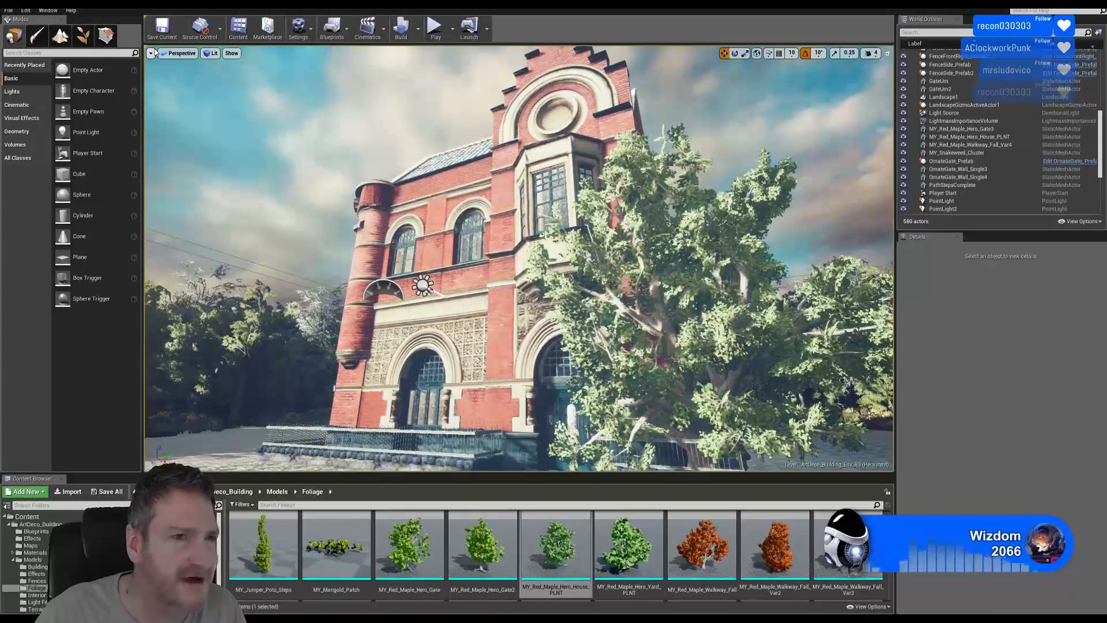
Look over the viewport options and examine the maple against the house from the front and the sunlit side
click(153, 53)
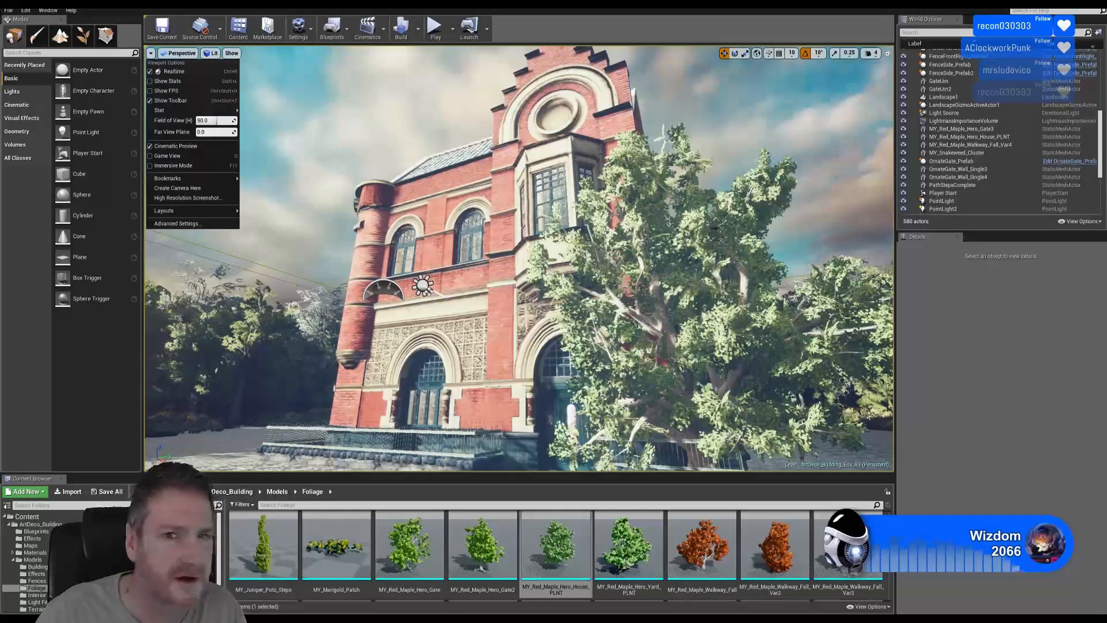
right_drag(722, 221, 750, 233)
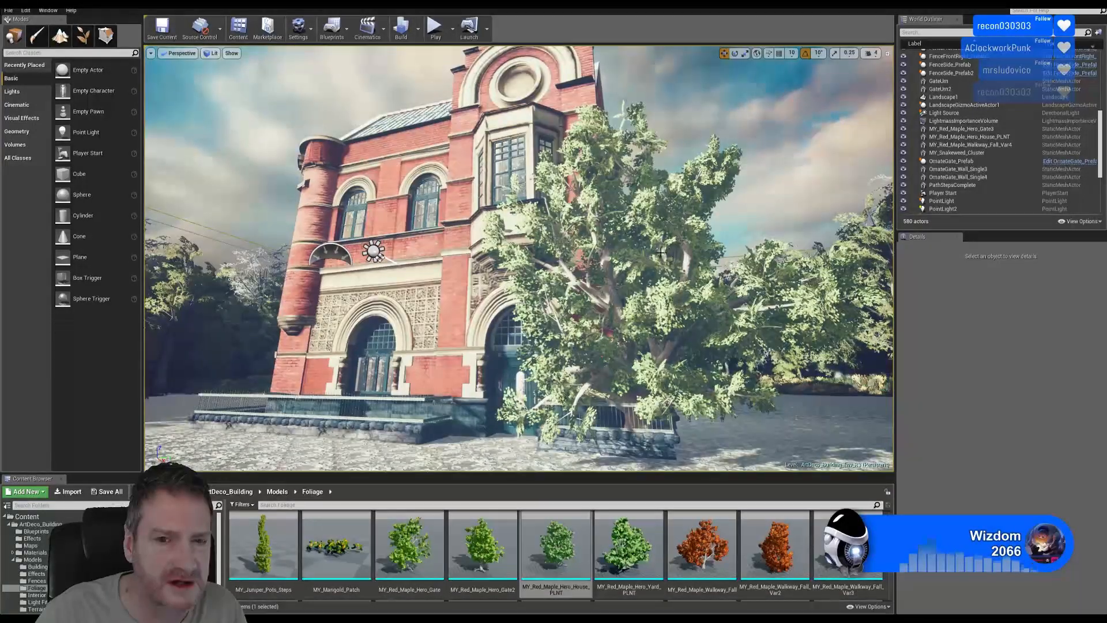
right_drag(593, 224, 637, 251)
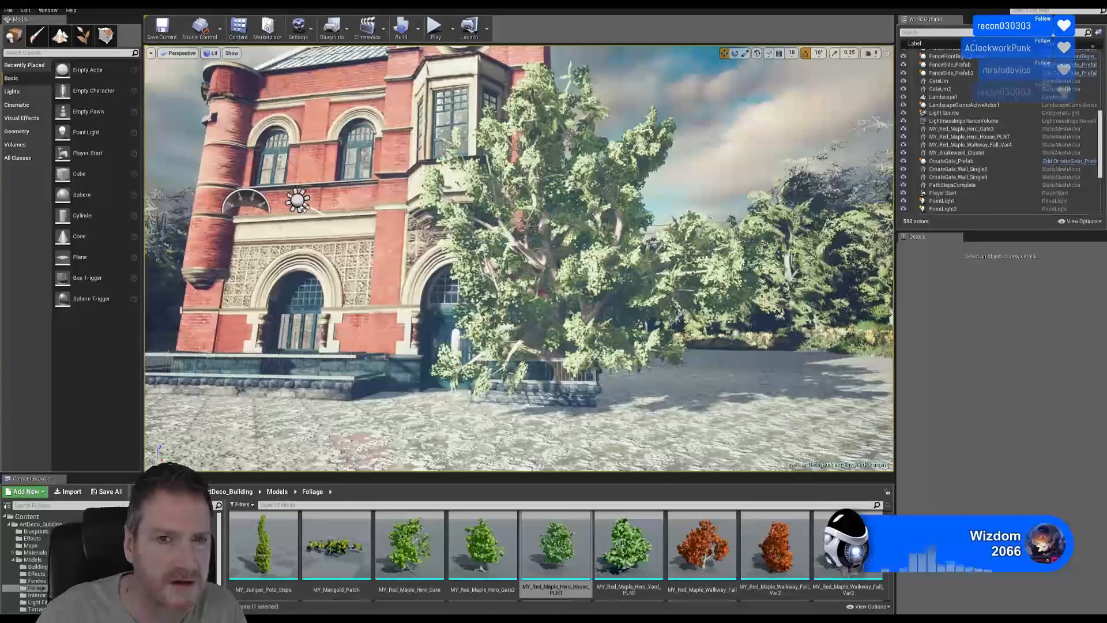
click(151, 53)
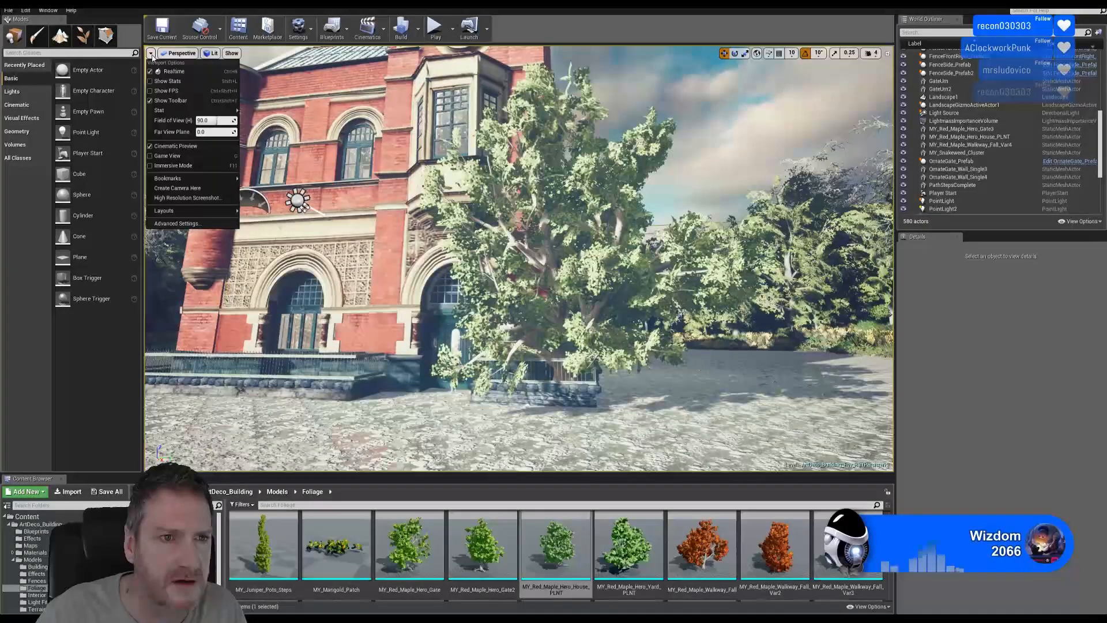
click(661, 88)
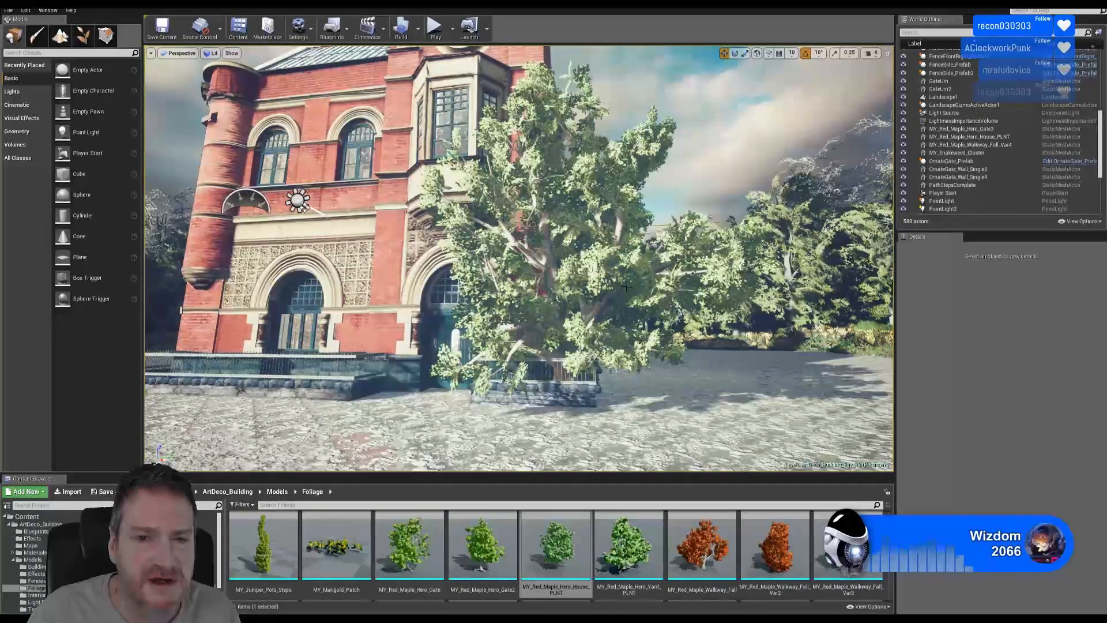
mouse_move(652, 327)
right_down()
mouse_move(648, 314)
mouse_move(651, 328)
right_up()
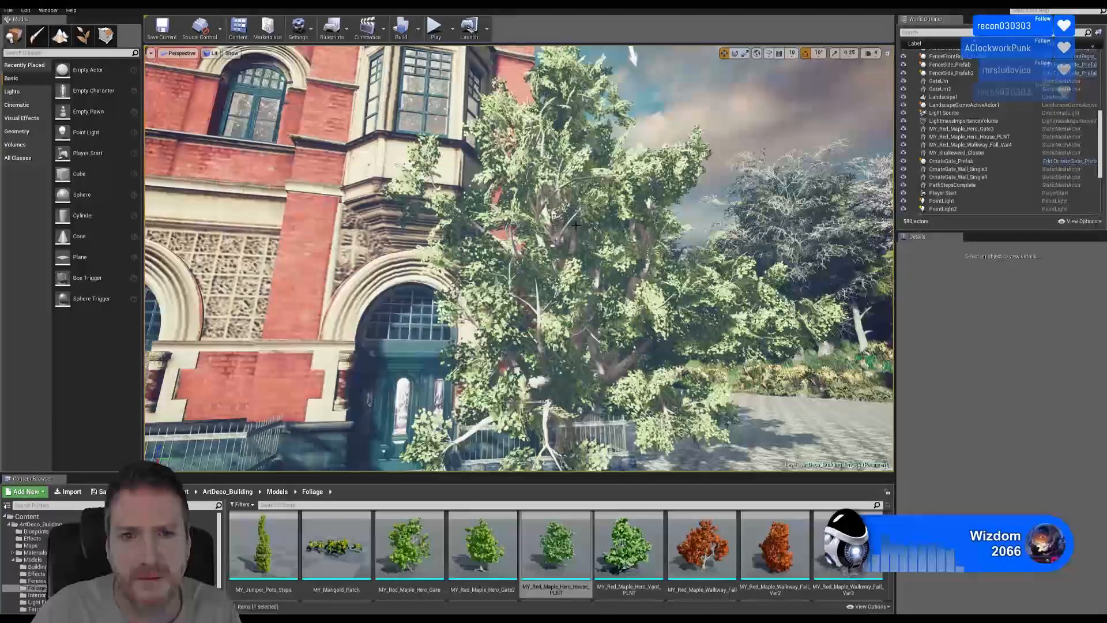
right_drag(576, 228, 560, 228)
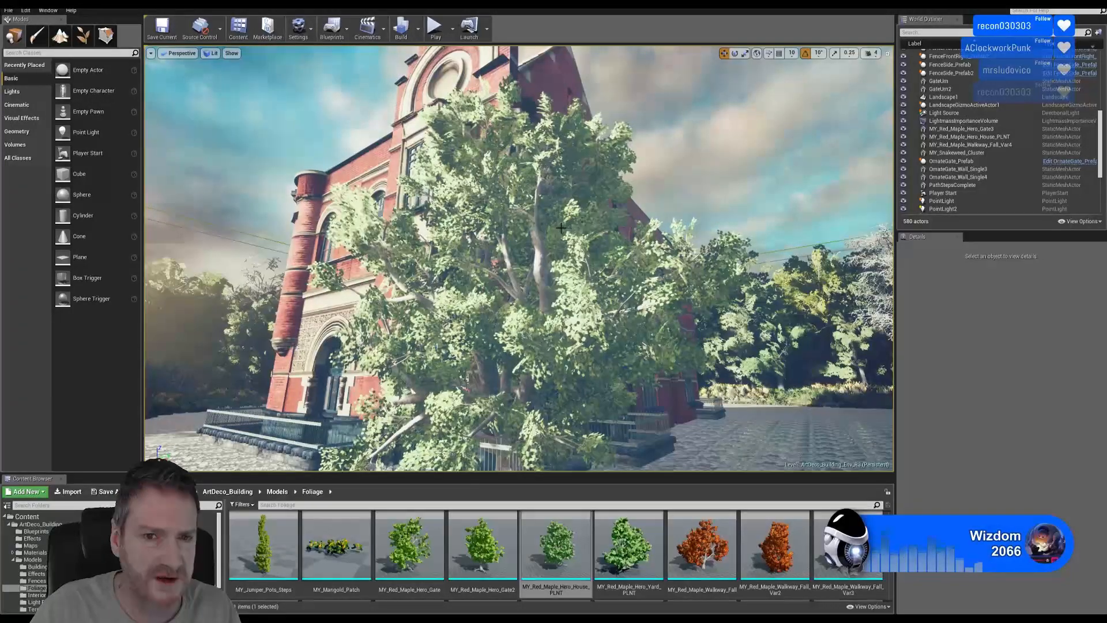
right_drag(561, 228, 568, 205)
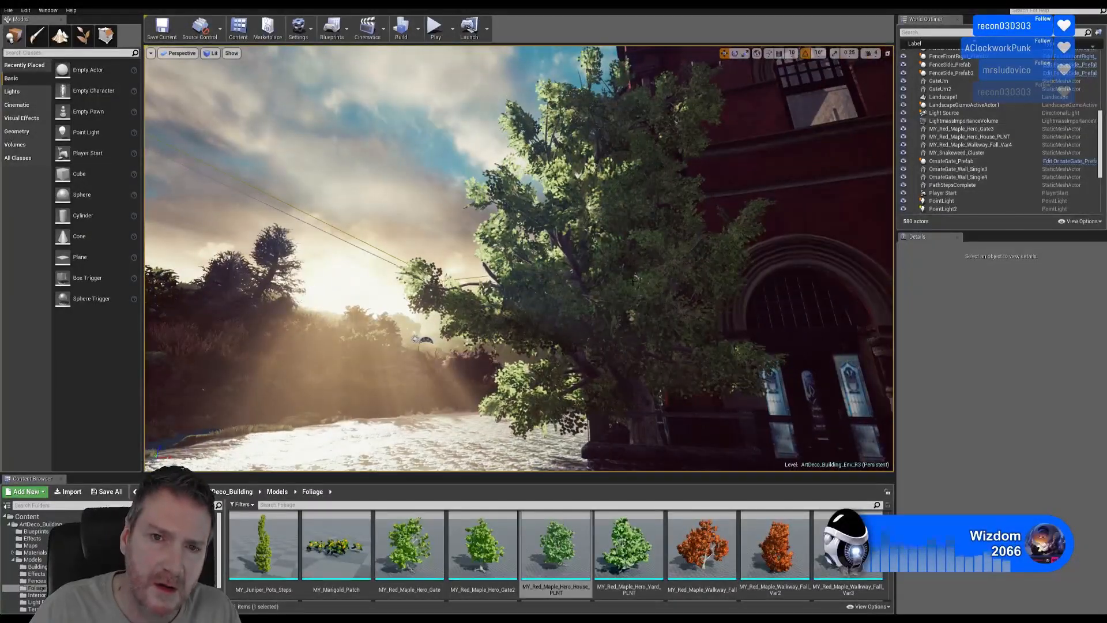
right_drag(633, 281, 659, 284)
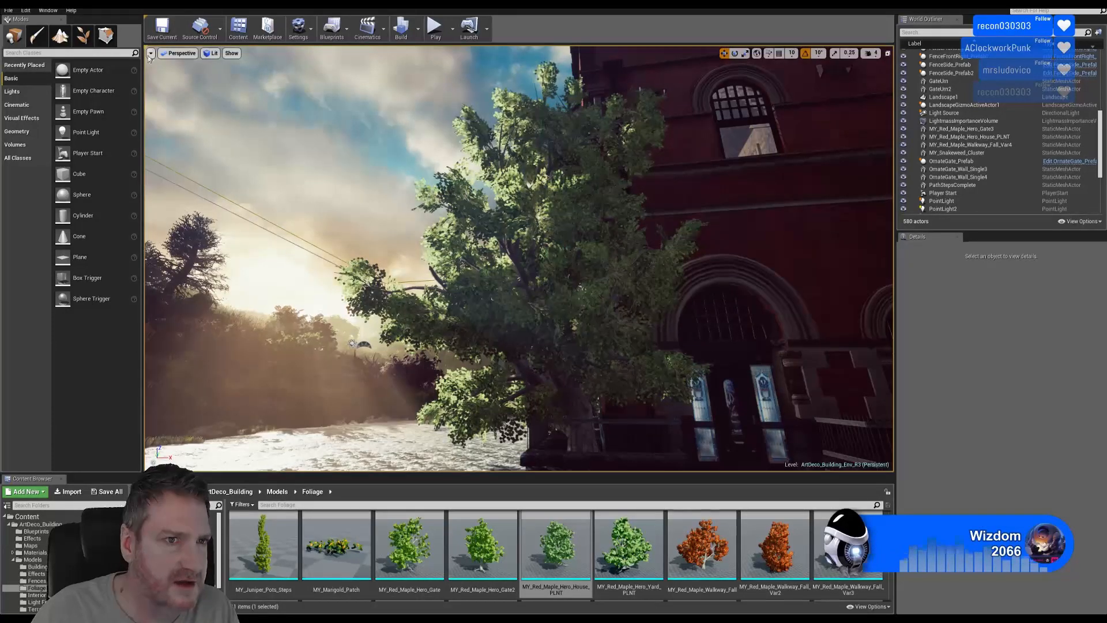
Toggle real-time rendering for the perspective viewport
right_drag(518, 260, 266, 267)
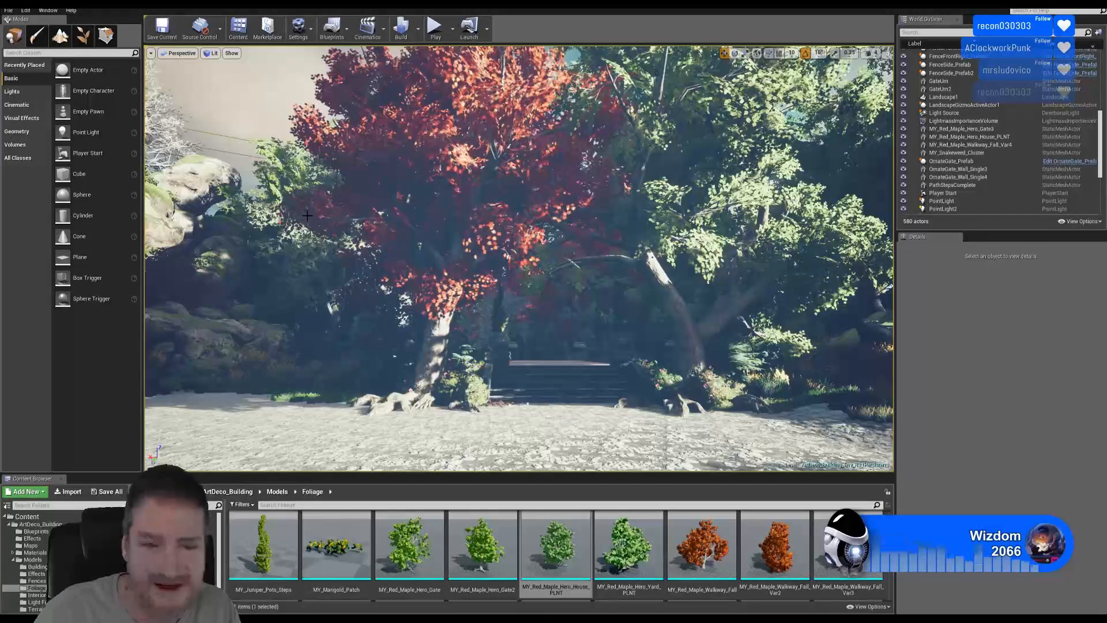
click(151, 53)
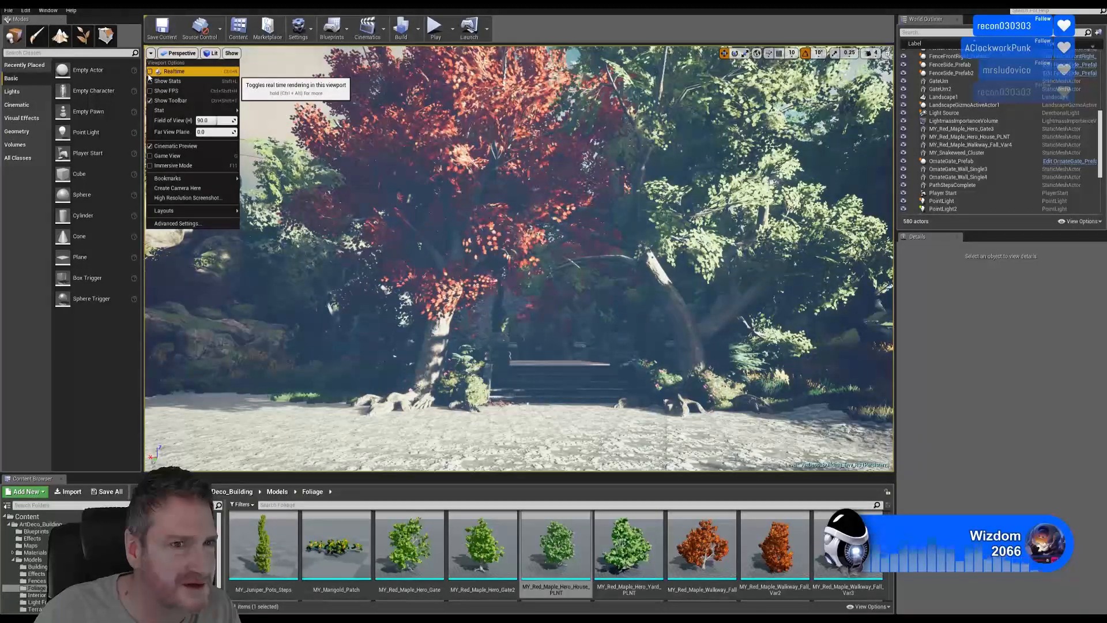
click(150, 71)
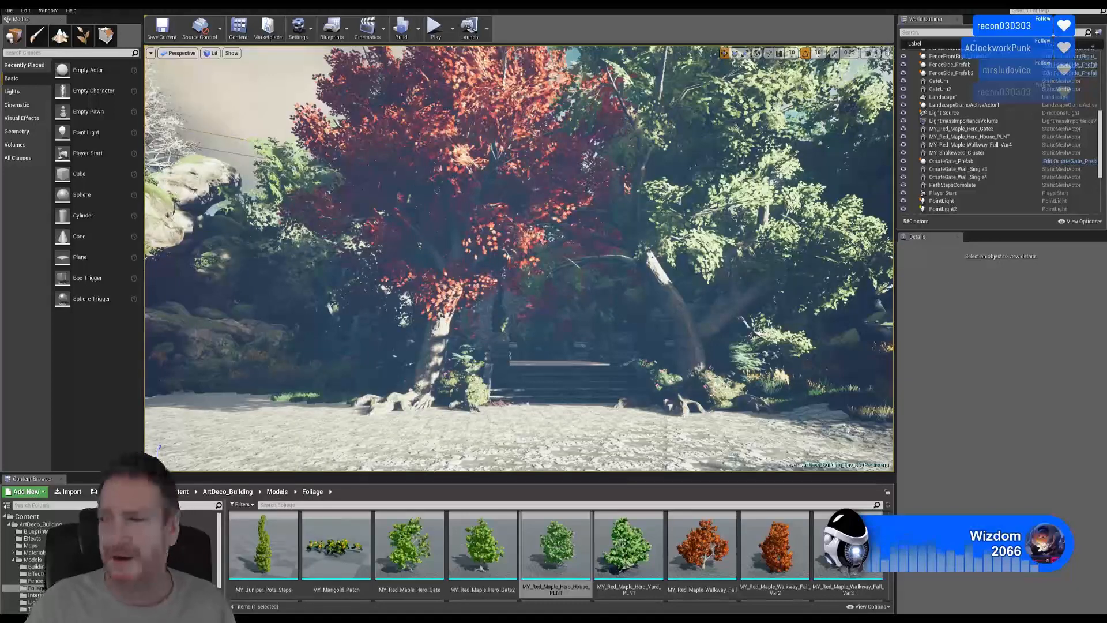
Examine the trees around the courtyard, the maple against the house front and the fenced bed beneath the arched window
right_drag(447, 225, 675, 265)
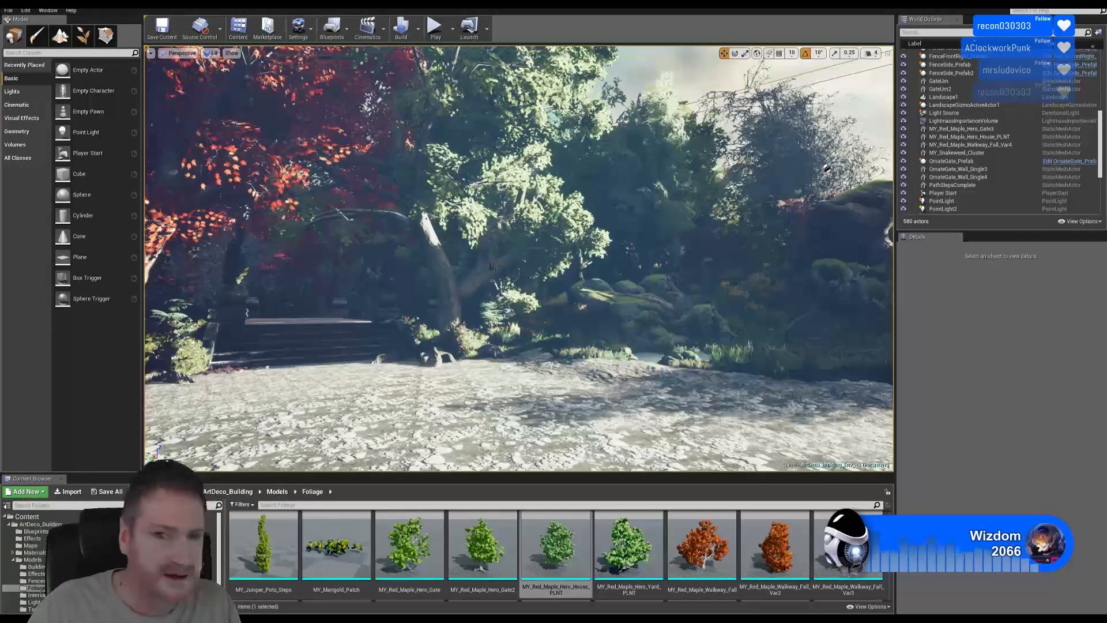
right_drag(492, 266, 418, 245)
key(a)
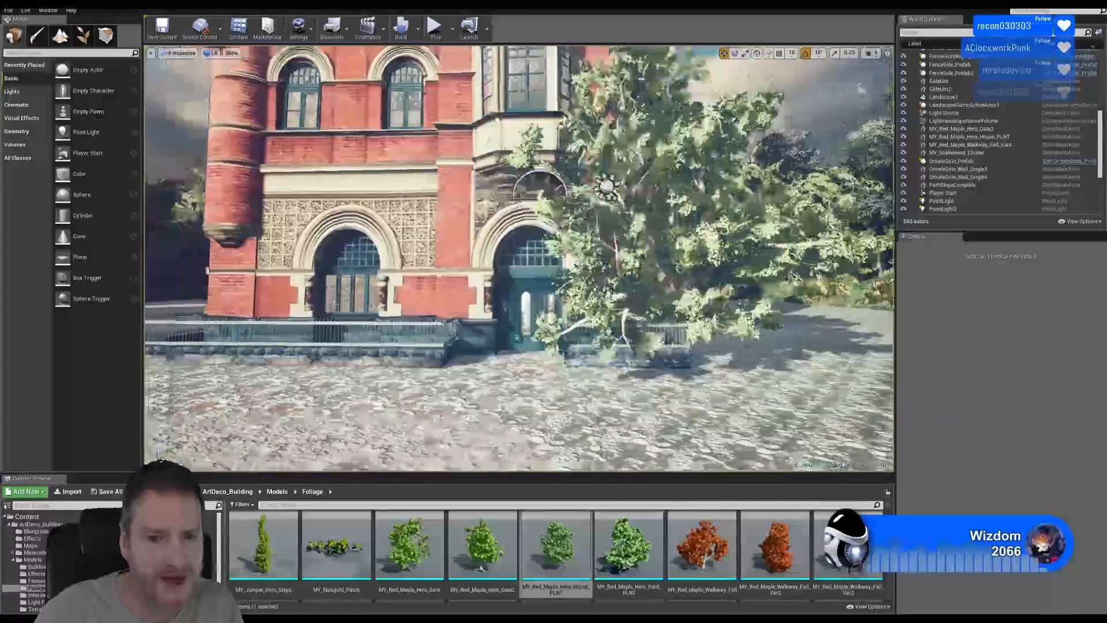
key(w)
key(a)
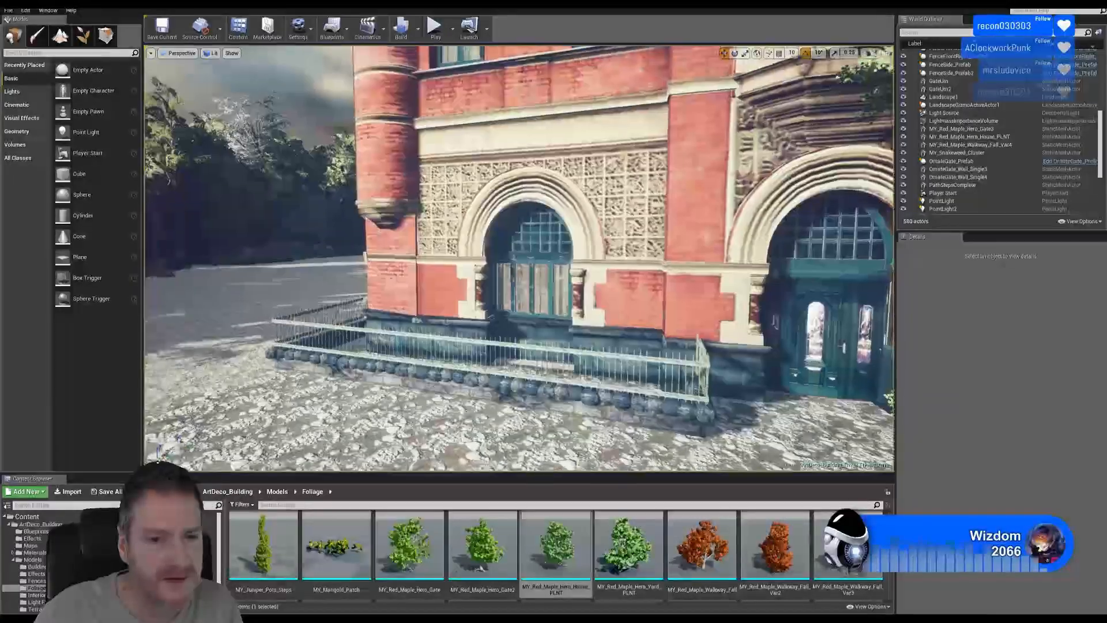
key(a)
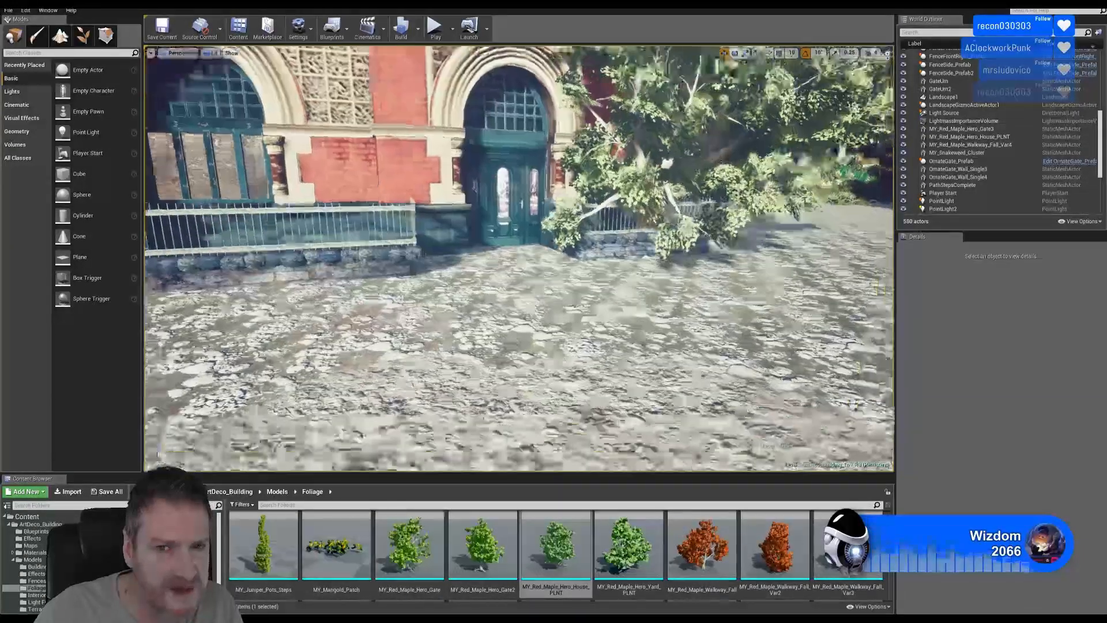
key(w)
right_drag(631, 98, 585, 98)
right_drag(519, 331, 516, 331)
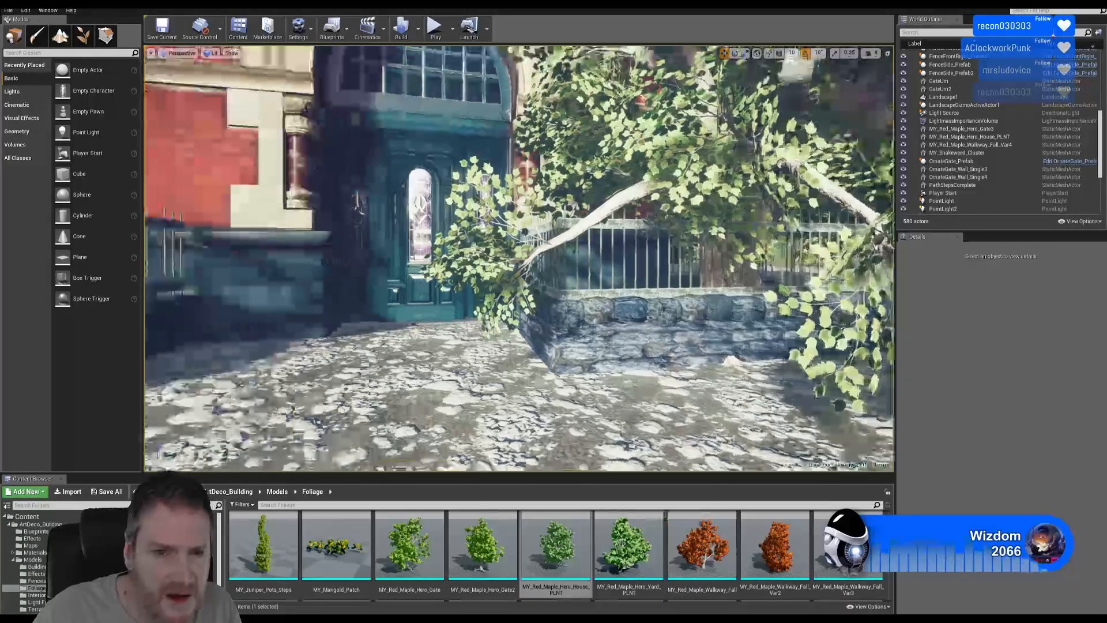
Inspect the teal entrance door, the maple's low branches beside it and the empty fenced bed on the opposite side
right_drag(516, 331, 363, 281)
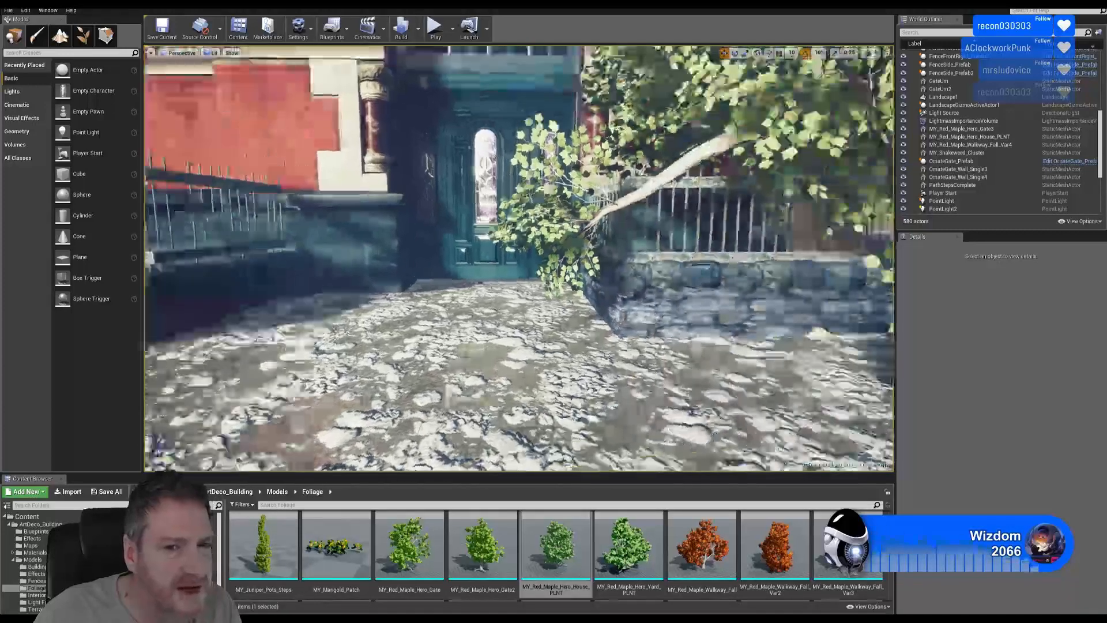
right_drag(519, 258, 612, 258)
right_drag(519, 259, 502, 268)
key(s)
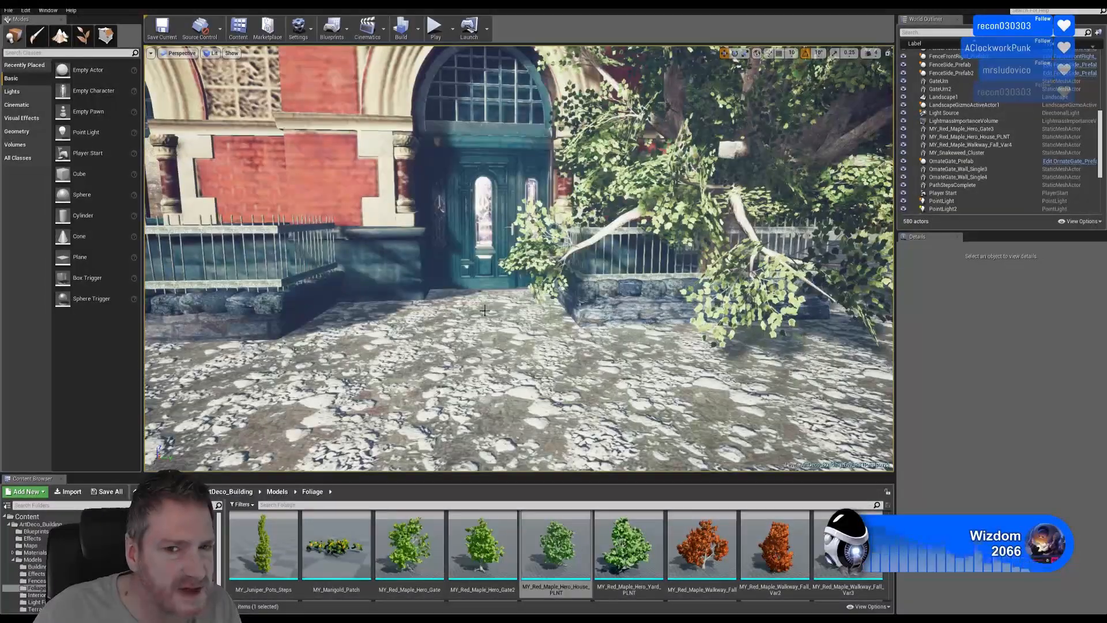
key(w)
mouse_move(605, 312)
right_down()
mouse_move(666, 310)
mouse_move(674, 324)
mouse_move(623, 309)
mouse_move(583, 316)
mouse_move(612, 313)
right_up()
key(q)
key(w)
key(w)
key(s)
key(s)
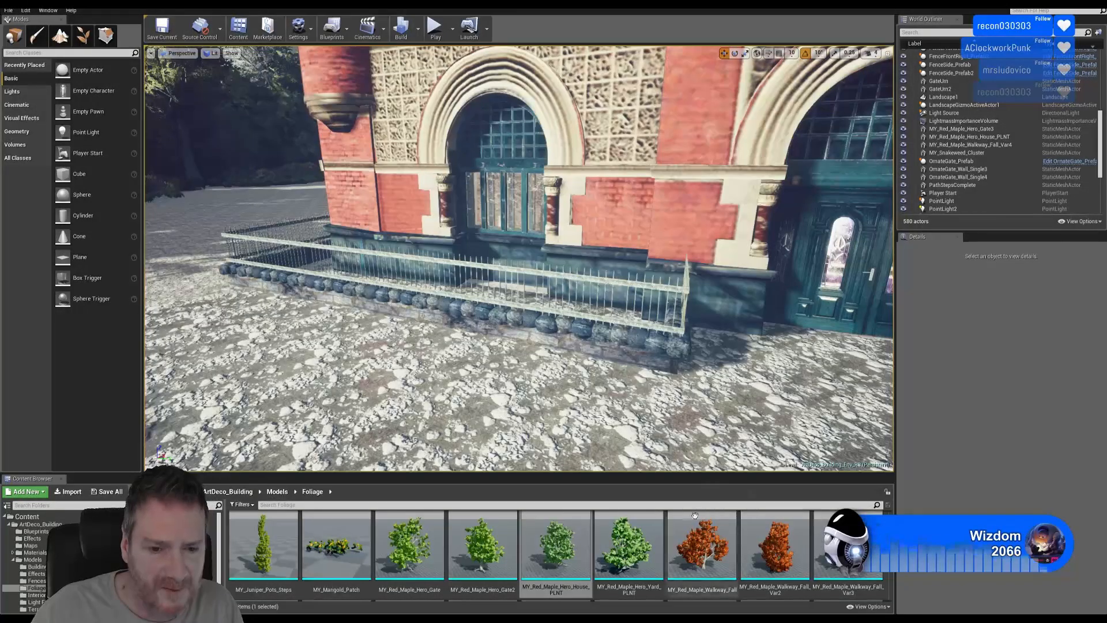
Find MY_Azalea_Bush_White_Var2 in the Foliage folder and place it in the empty fenced bed beneath the arched window
scroll(557, 554, up, 5)
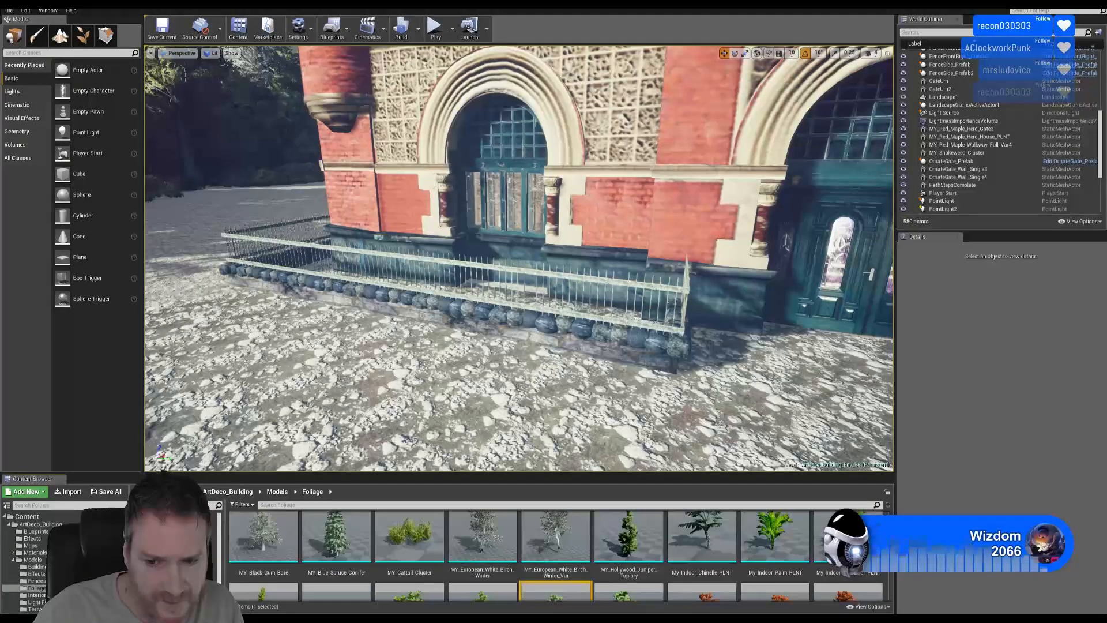
scroll(557, 554, up, 2)
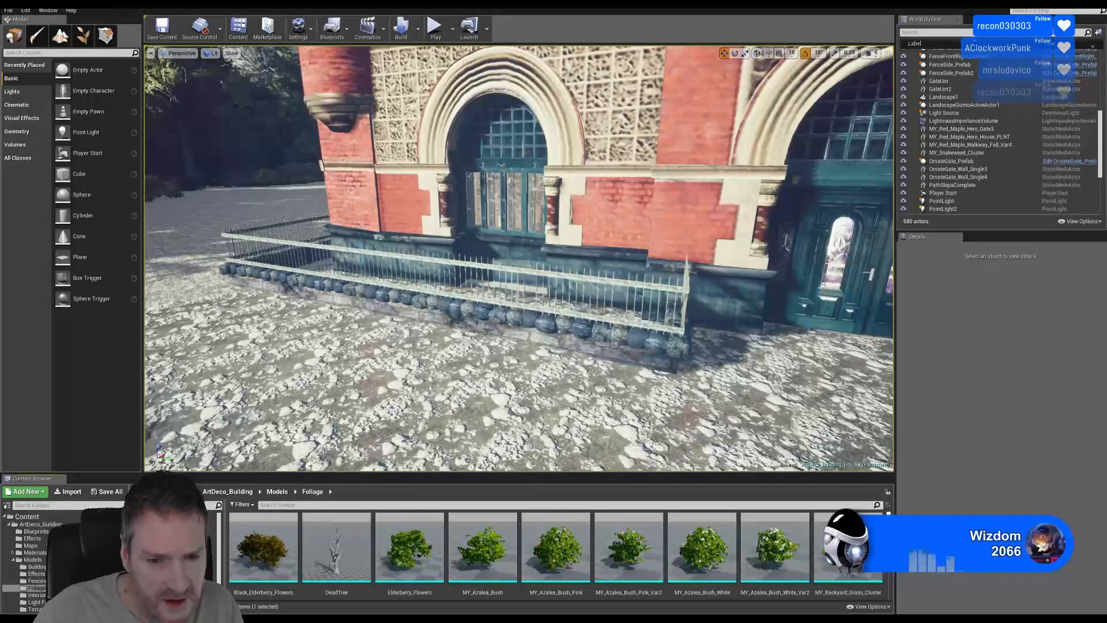
scroll(556, 553, down, 1)
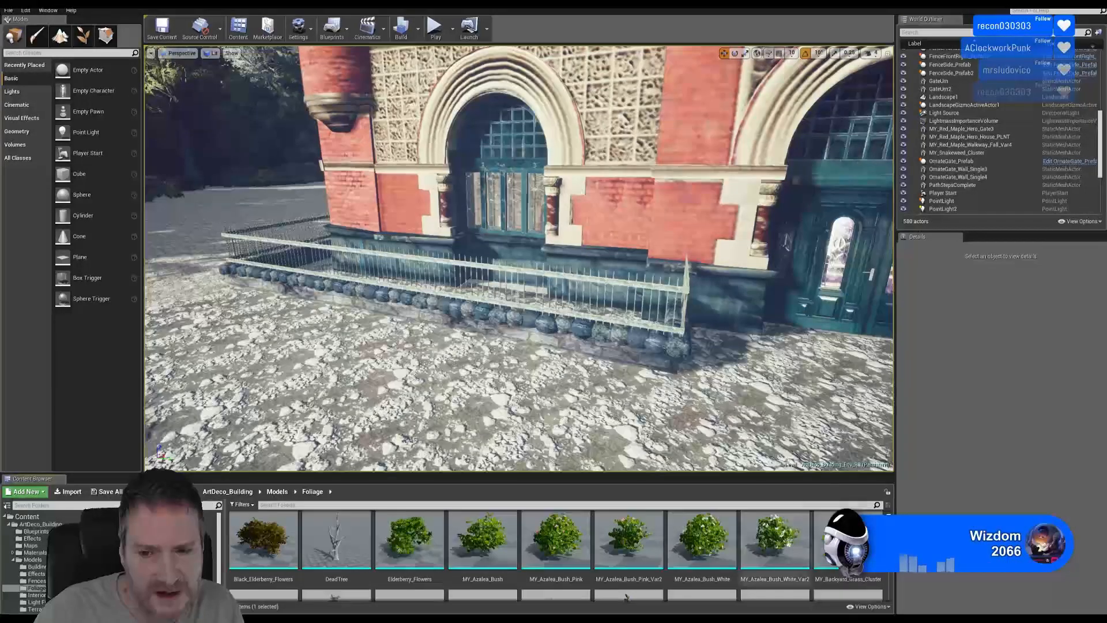
drag(775, 542, 602, 342)
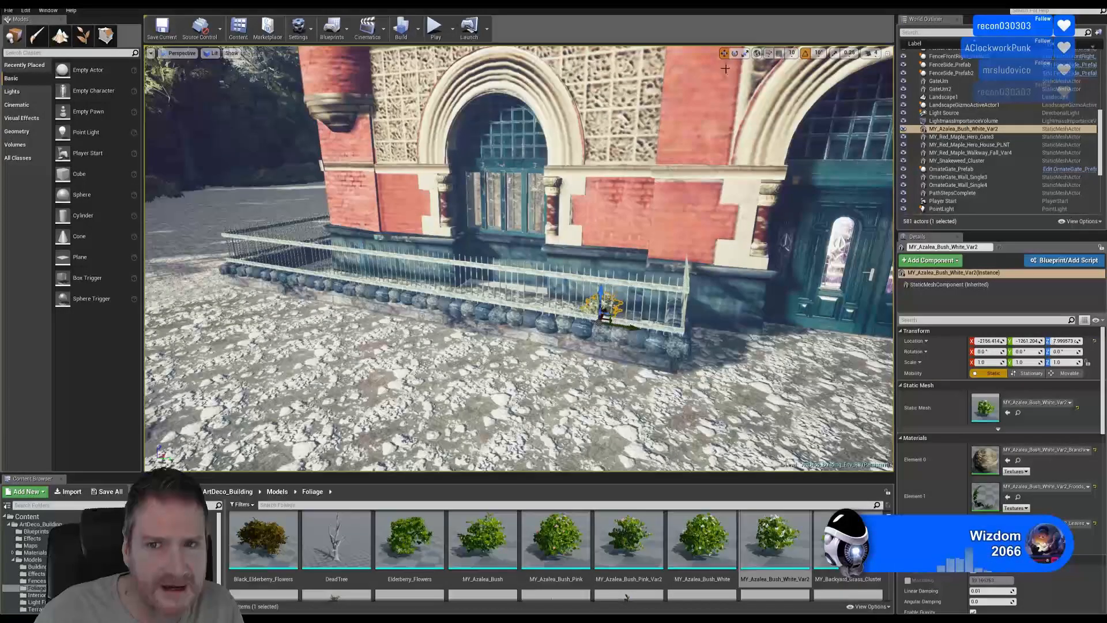
Scale the white azalea bush uniformly to about 2.76
click(745, 54)
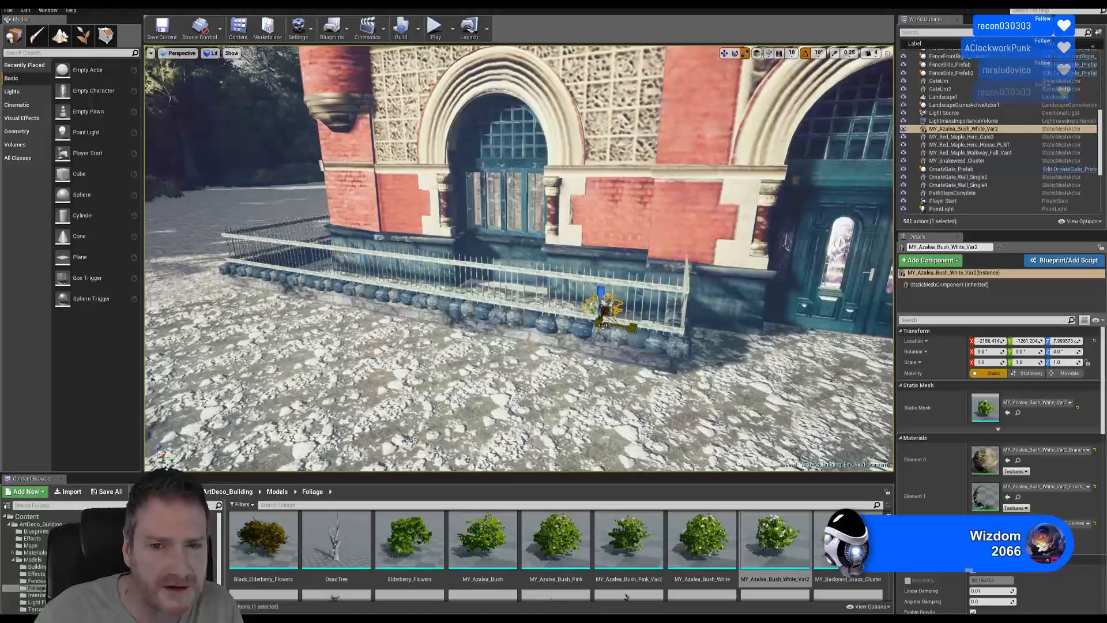
drag(603, 325, 614, 283)
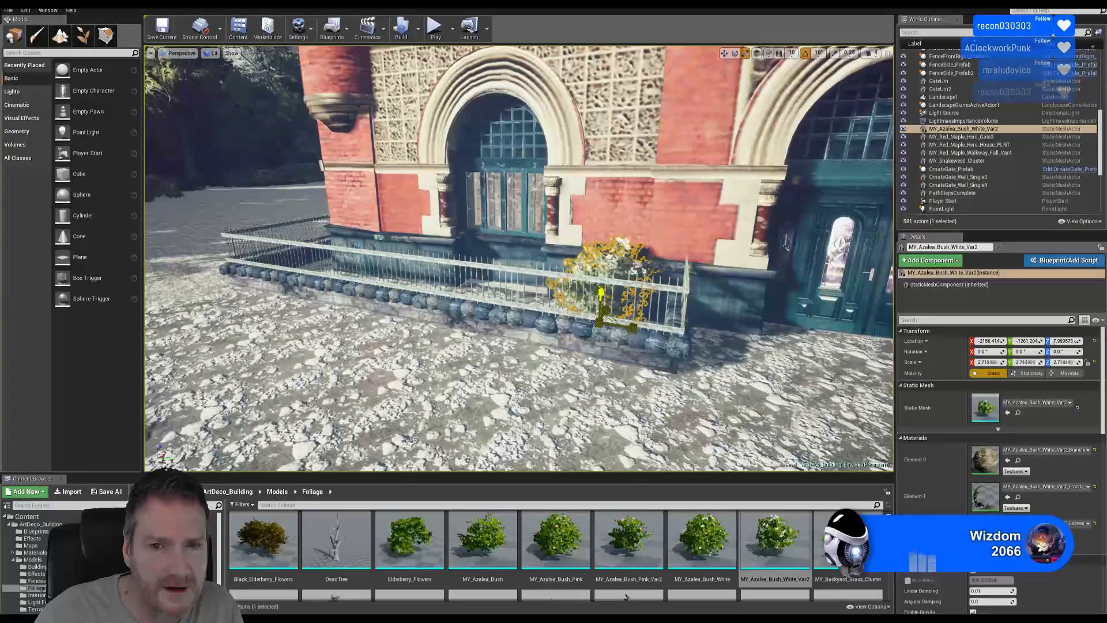
key(w)
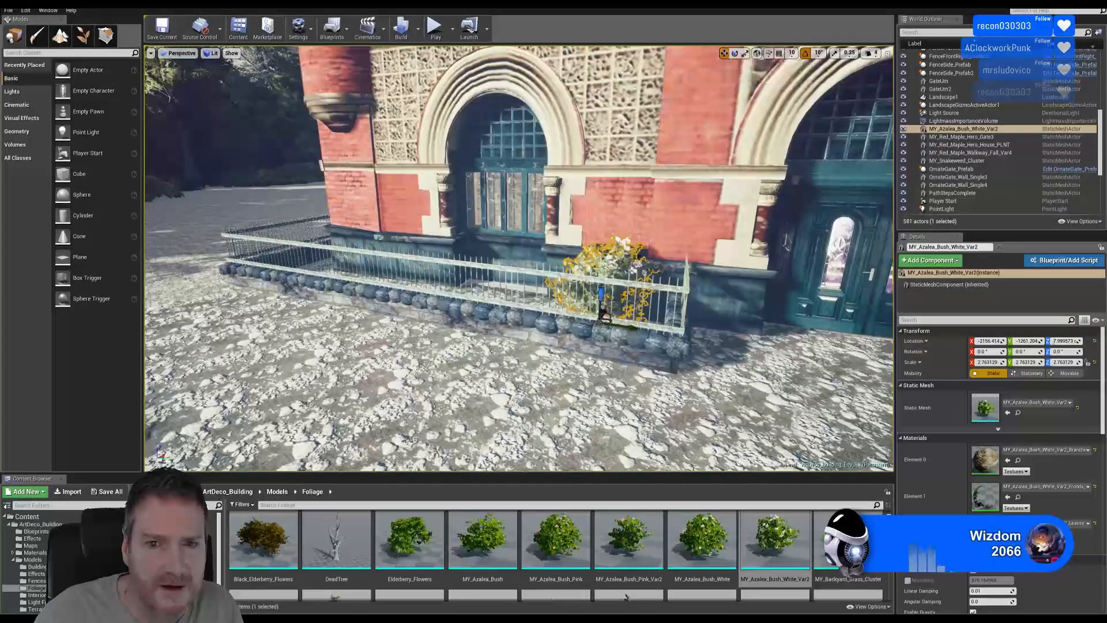
Shift the azalea bush within the fenced bed to an X location of about -2195.8
key(f)
right_drag(519, 260, 646, 260)
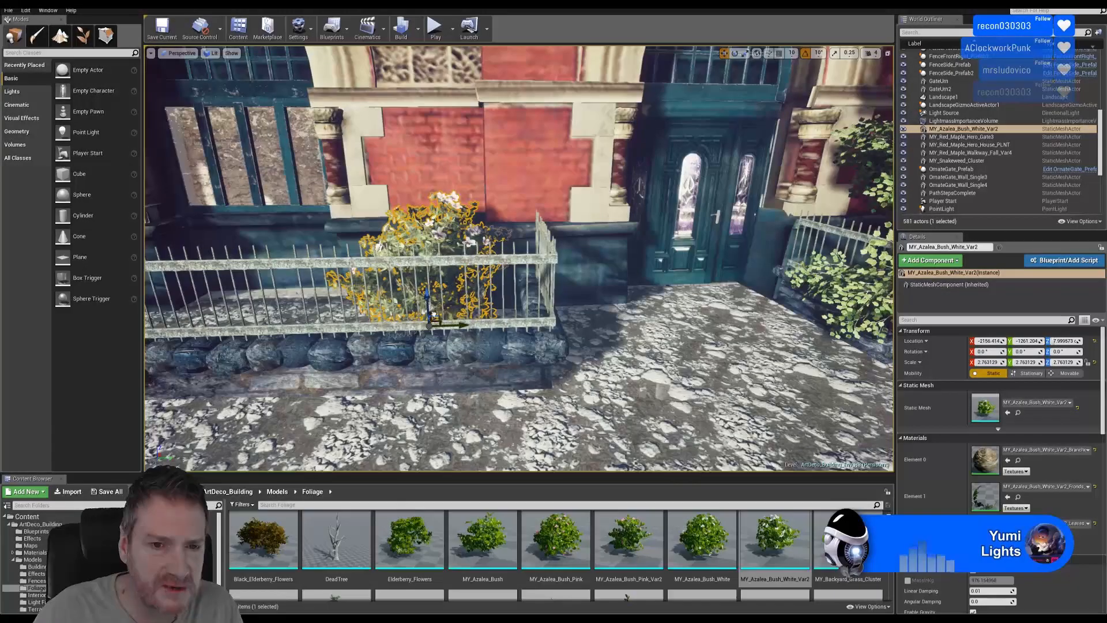
mouse_move(432, 316)
mouse_down()
mouse_move(456, 341)
mouse_move(441, 333)
mouse_up()
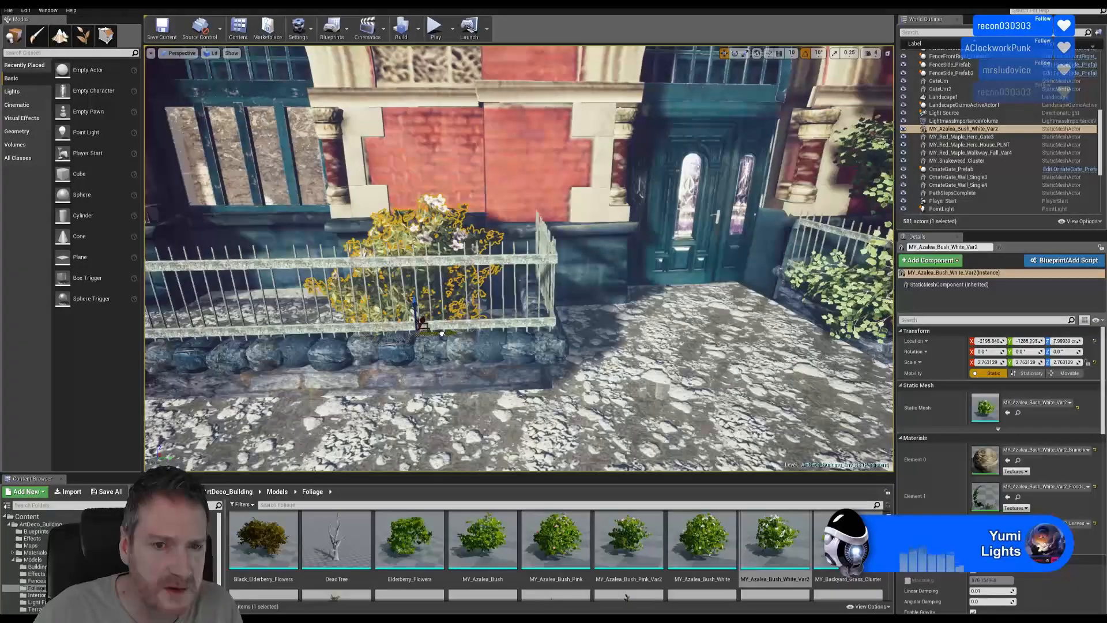
right_drag(571, 353, 481, 232)
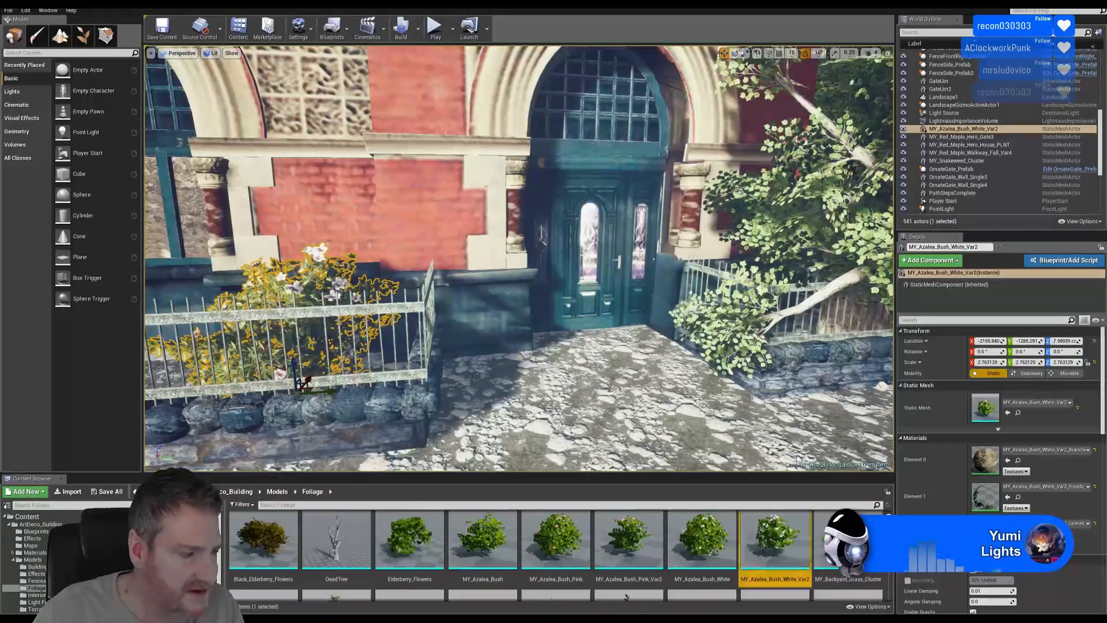
Browse the foliage models and place My_Indoor_Chinelle_PLNT on the paving in front of the fenced bed's corner near the door
scroll(627, 577, down, 3)
scroll(567, 555, down, 5)
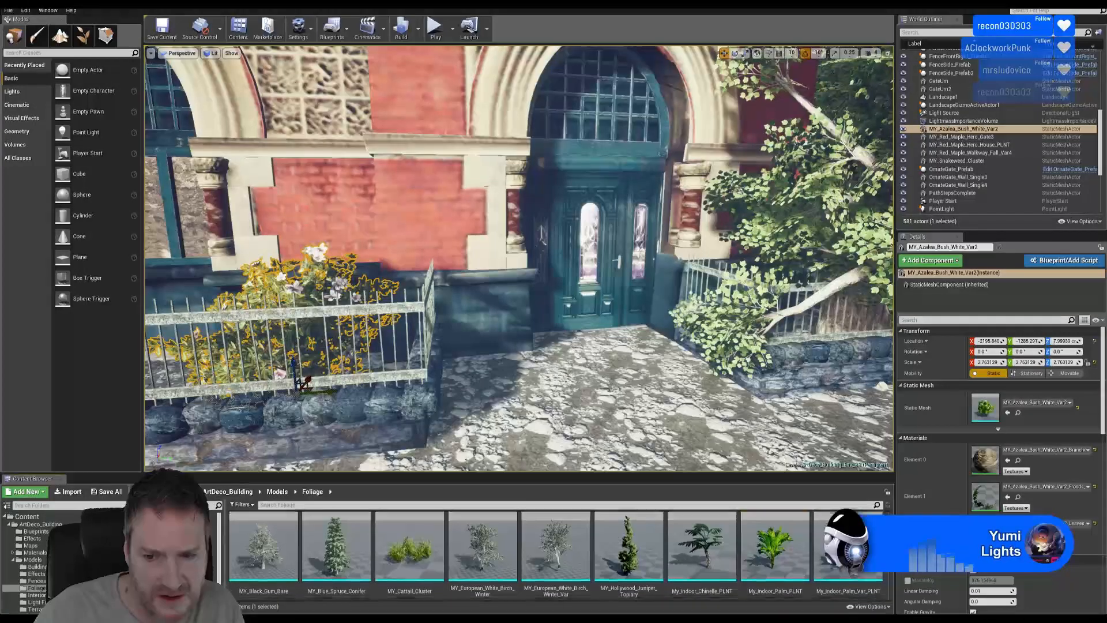
scroll(567, 556, down, 1)
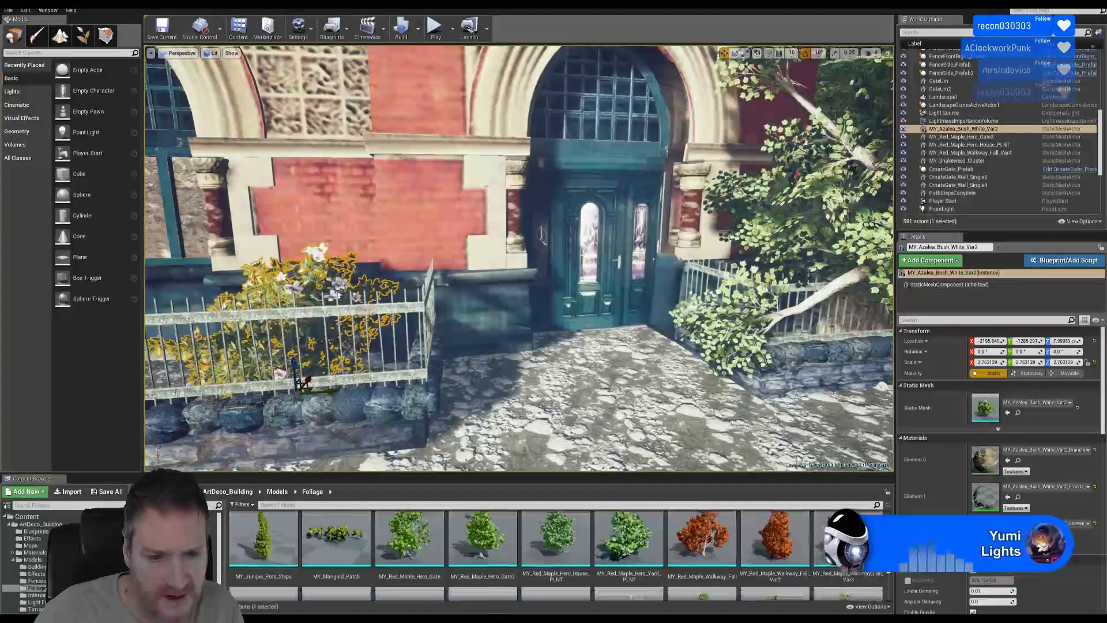
scroll(556, 555, down, 3)
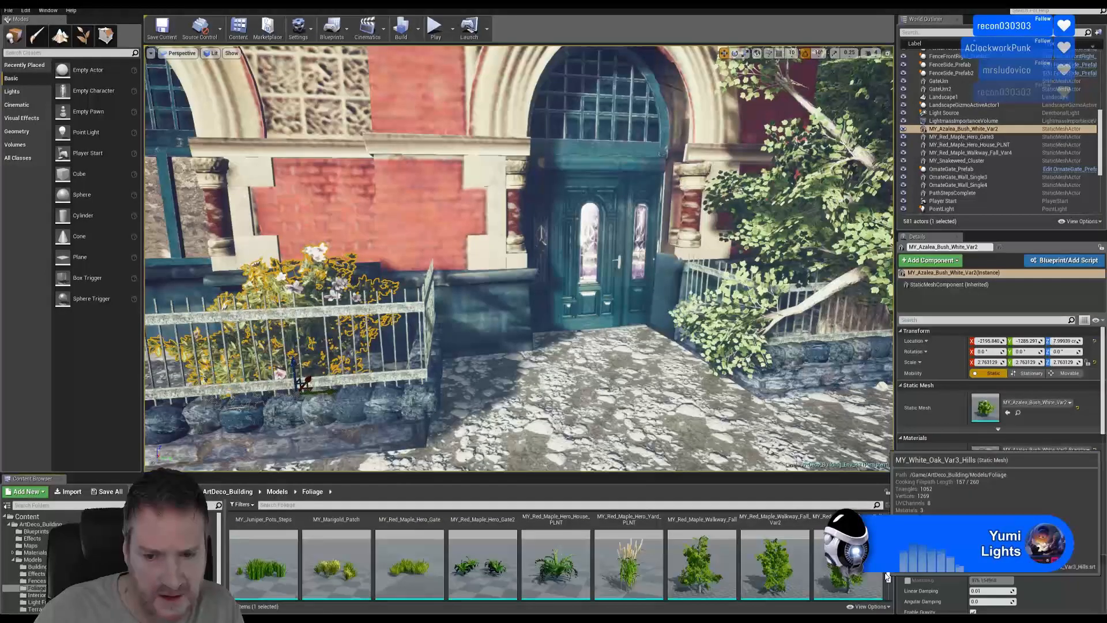
scroll(886, 577, down, 3)
scroll(887, 583, down, 3)
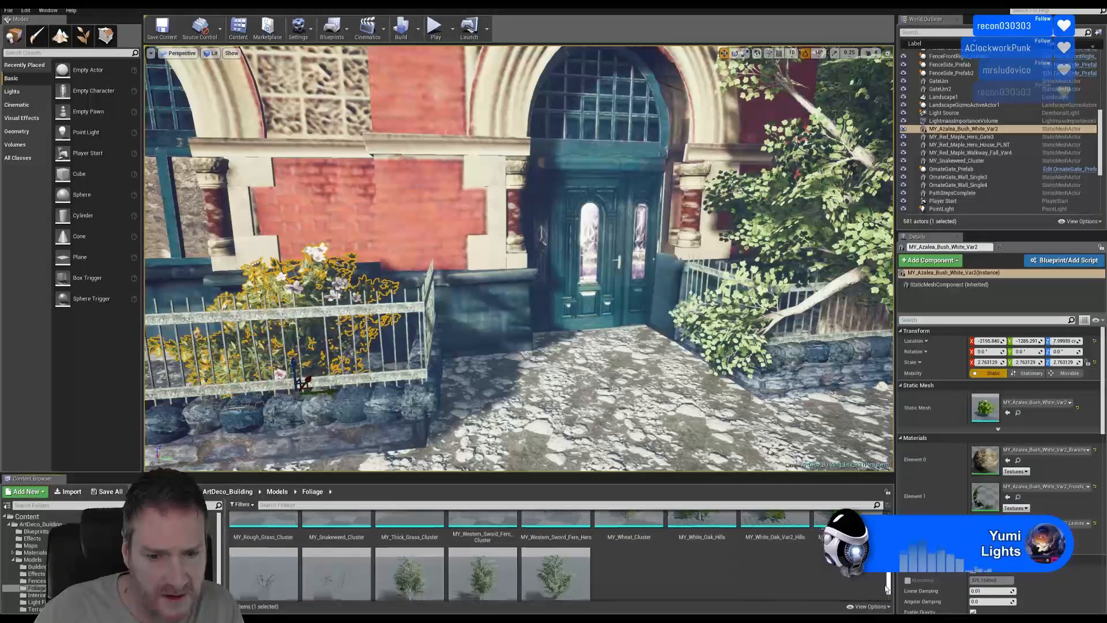
scroll(887, 592, up, 3)
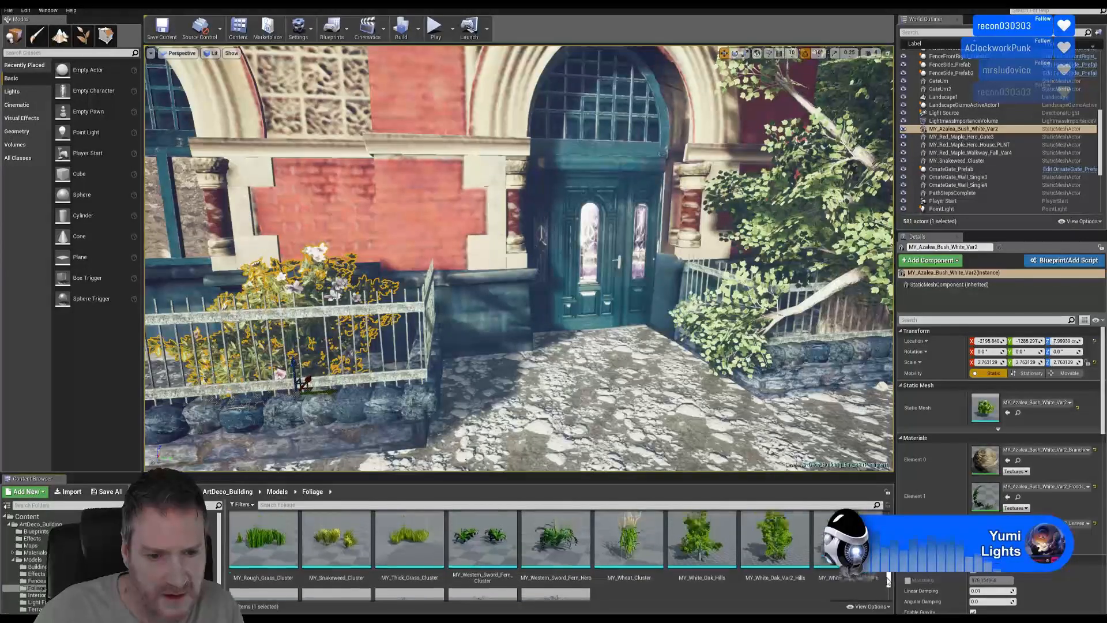
scroll(888, 579, up, 3)
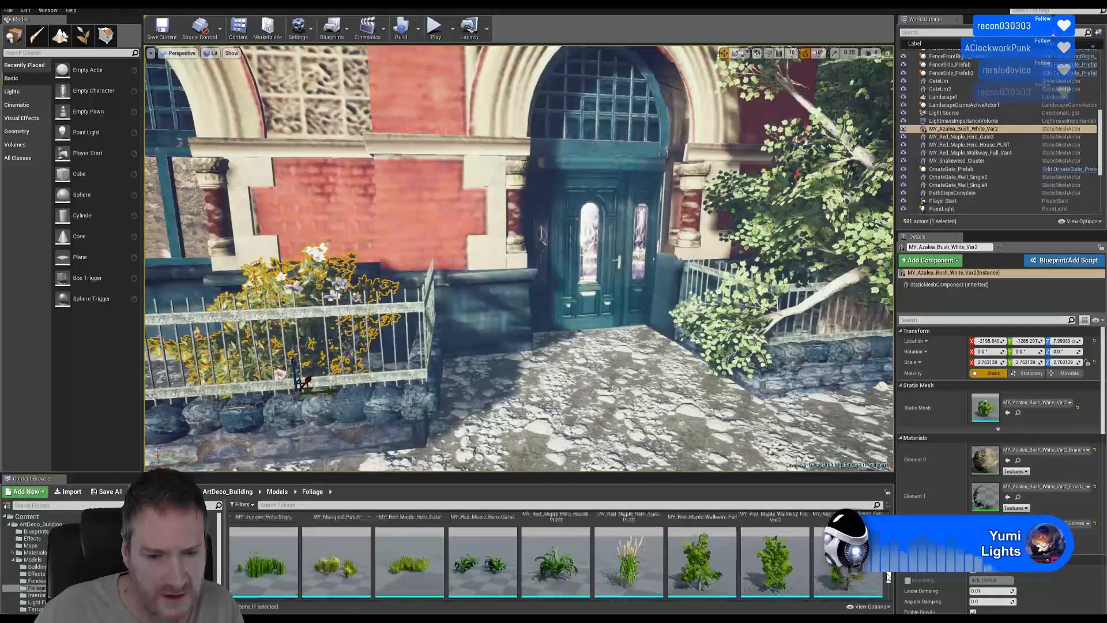
scroll(888, 579, up, 5)
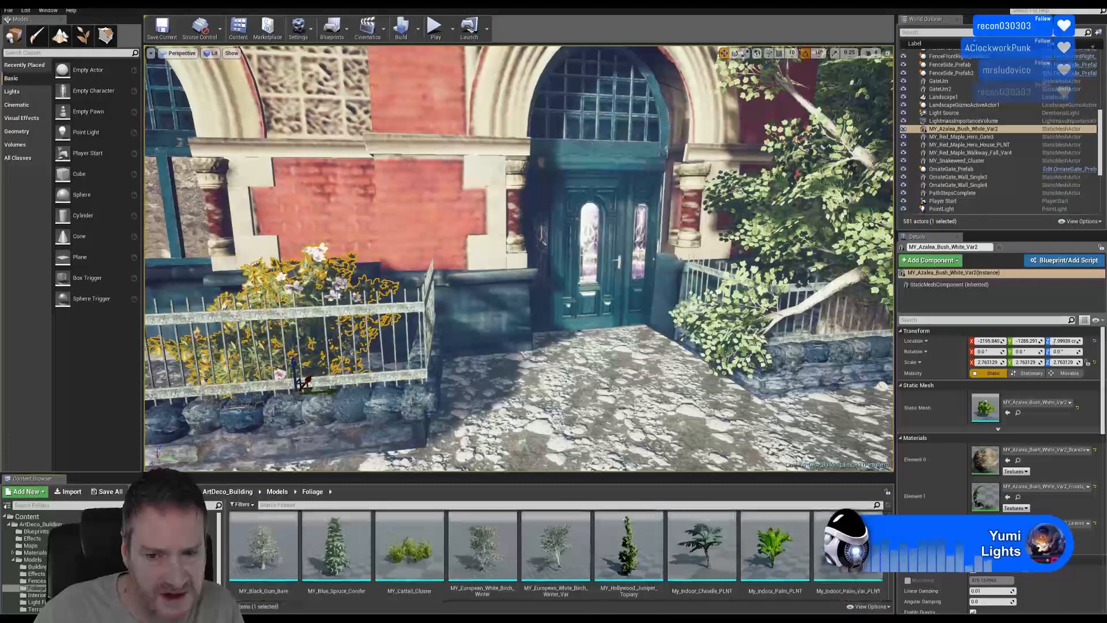
drag(702, 545, 523, 441)
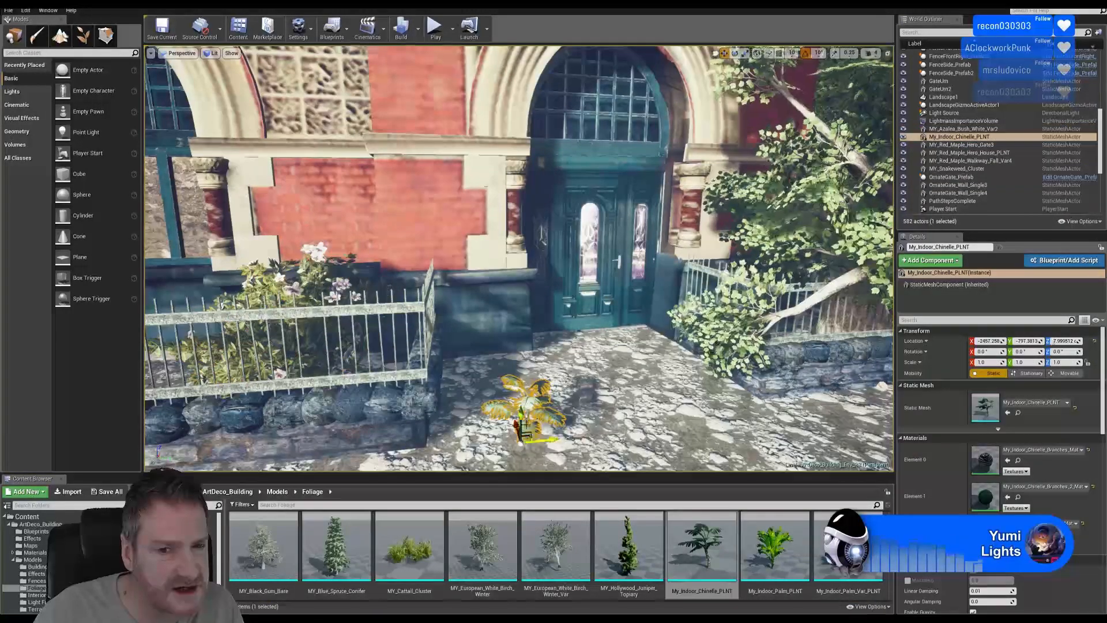
Raise the Chinelle plant vertically to a Z location of about 13.99
right_drag(538, 428, 428, 440)
drag(645, 465, 624, 457)
right_drag(583, 428, 625, 352)
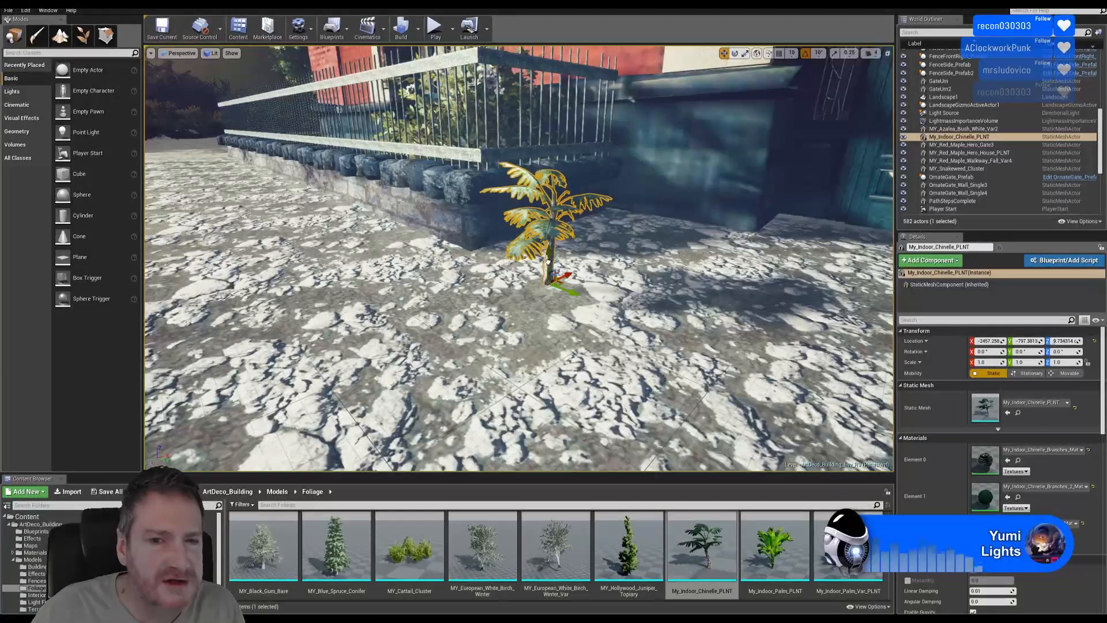
drag(548, 262, 547, 258)
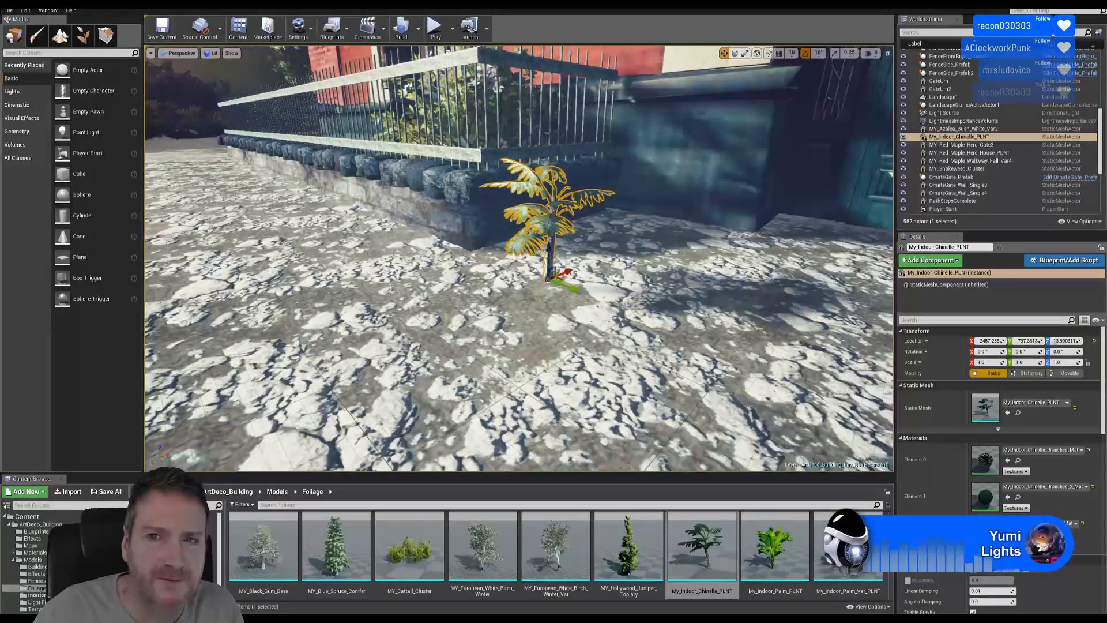
Scale the Chinelle plant uniformly to about 1.99 and check its size against the entrance
key(r)
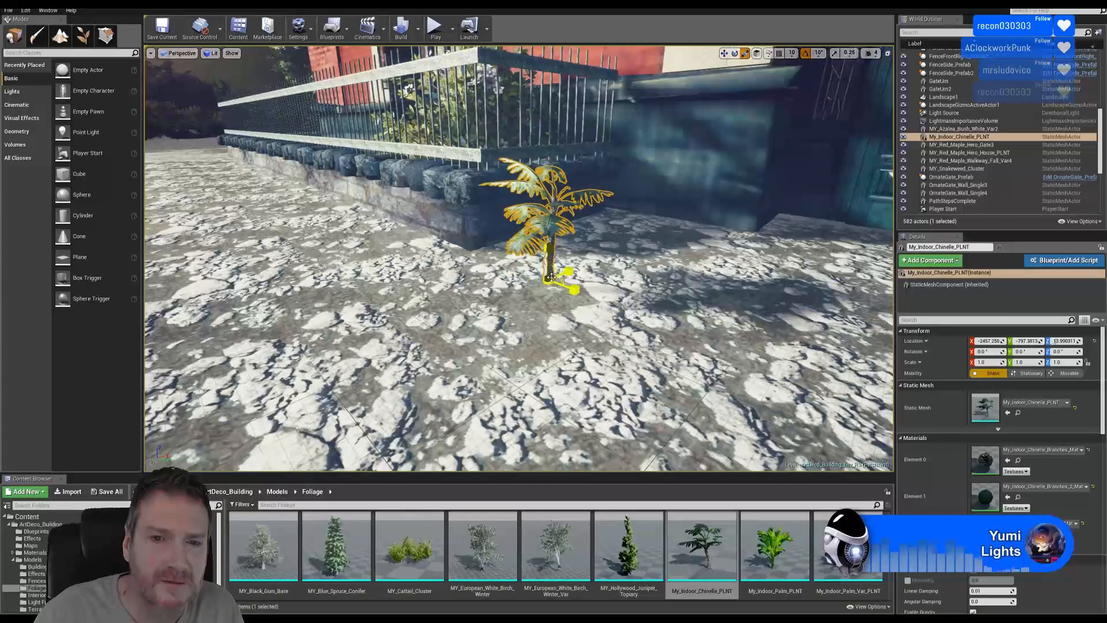
drag(551, 277, 571, 290)
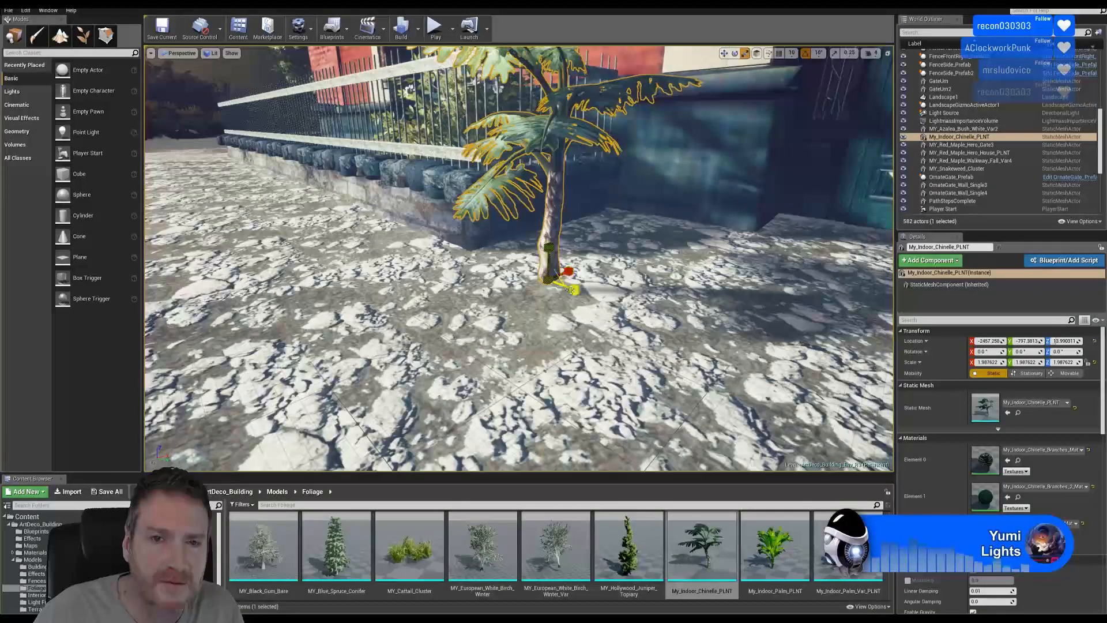
mouse_move(633, 281)
right_down()
mouse_move(744, 242)
mouse_move(583, 271)
mouse_move(633, 281)
right_up()
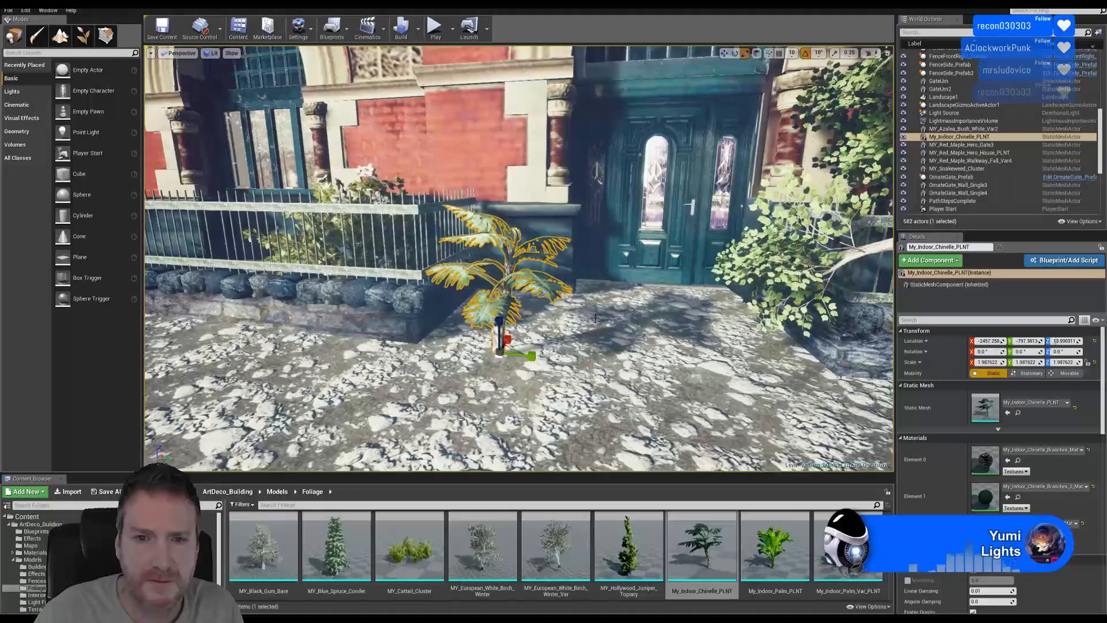
mouse_move(595, 318)
right_down()
mouse_move(604, 318)
mouse_move(598, 334)
right_up()
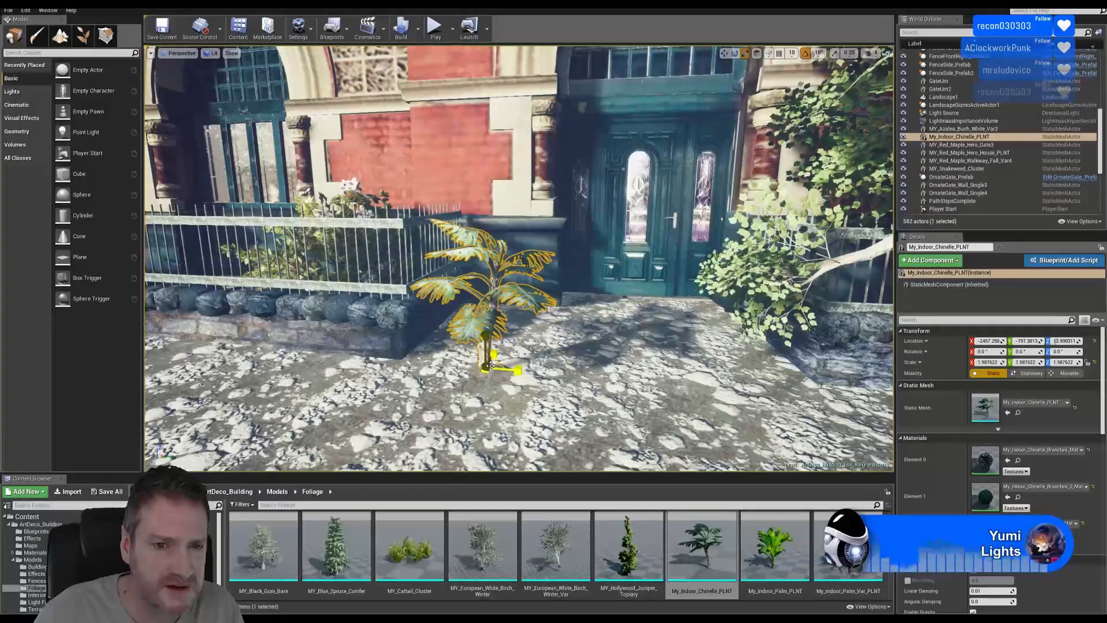
Scale the Chinelle plant uniformly to about 2.44 and move it beside the fenced bed's corner, to an X location of about -2195
drag(491, 365, 489, 352)
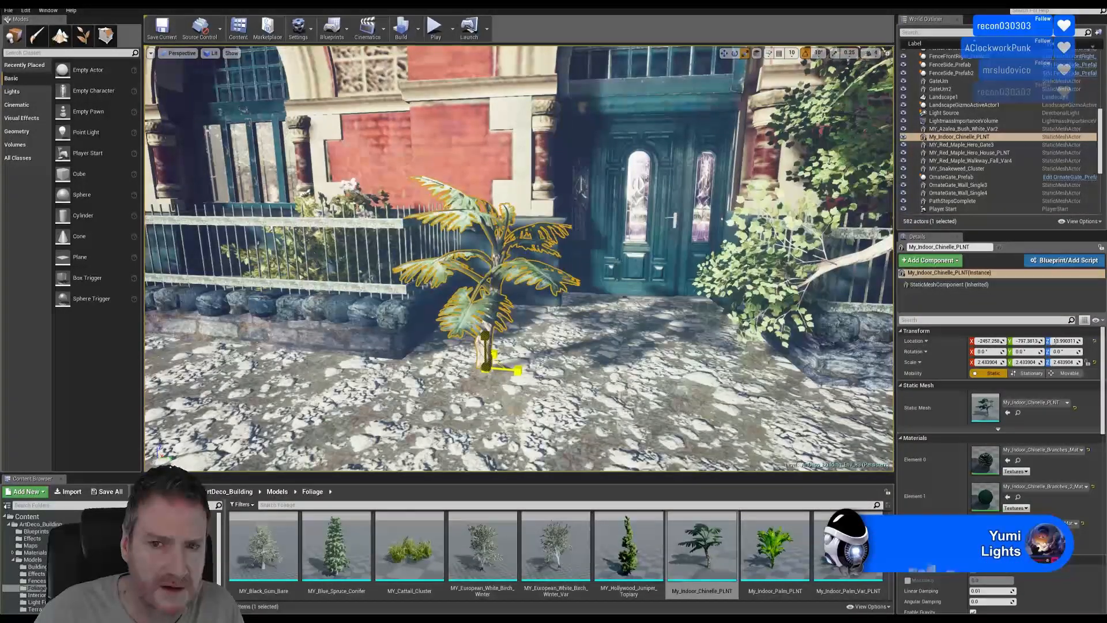
click(724, 53)
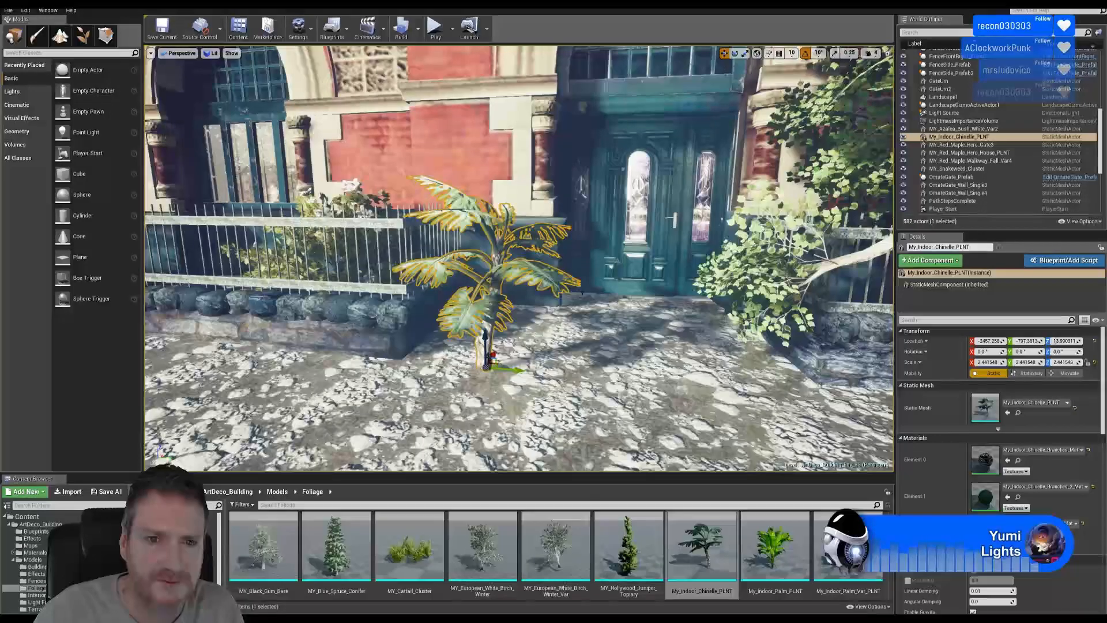
right_drag(664, 103, 749, 118)
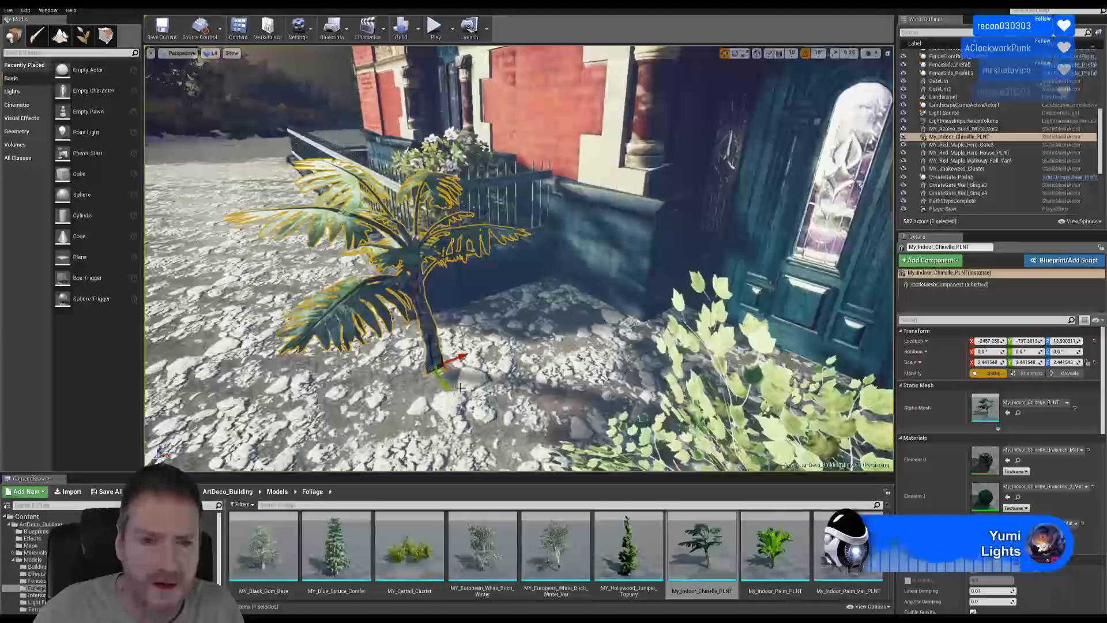
drag(447, 372, 551, 314)
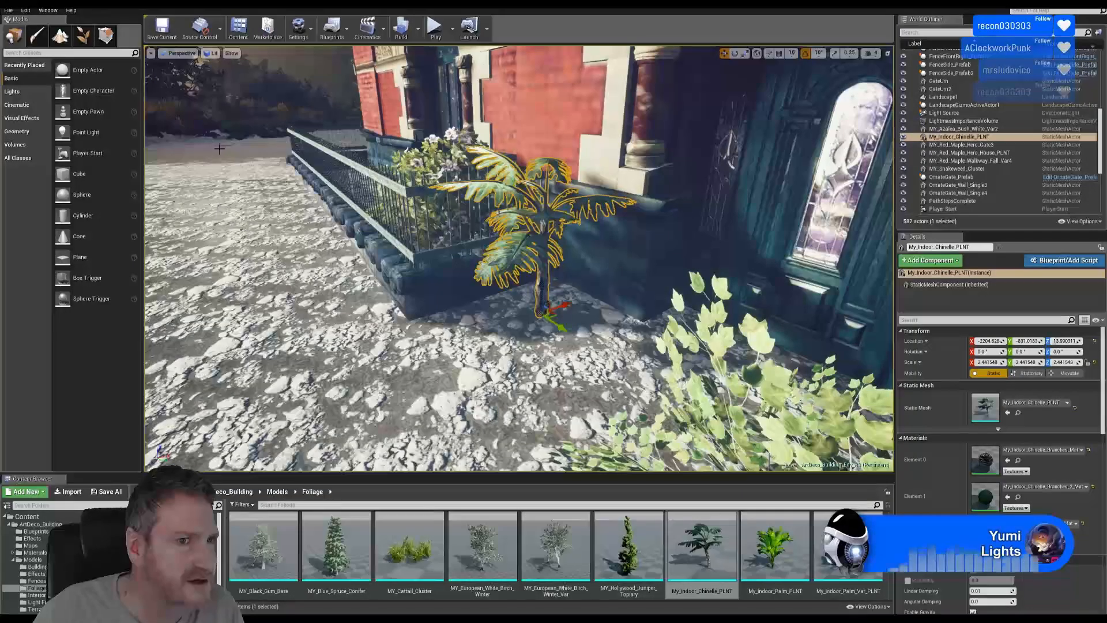
right_drag(180, 112, 479, 161)
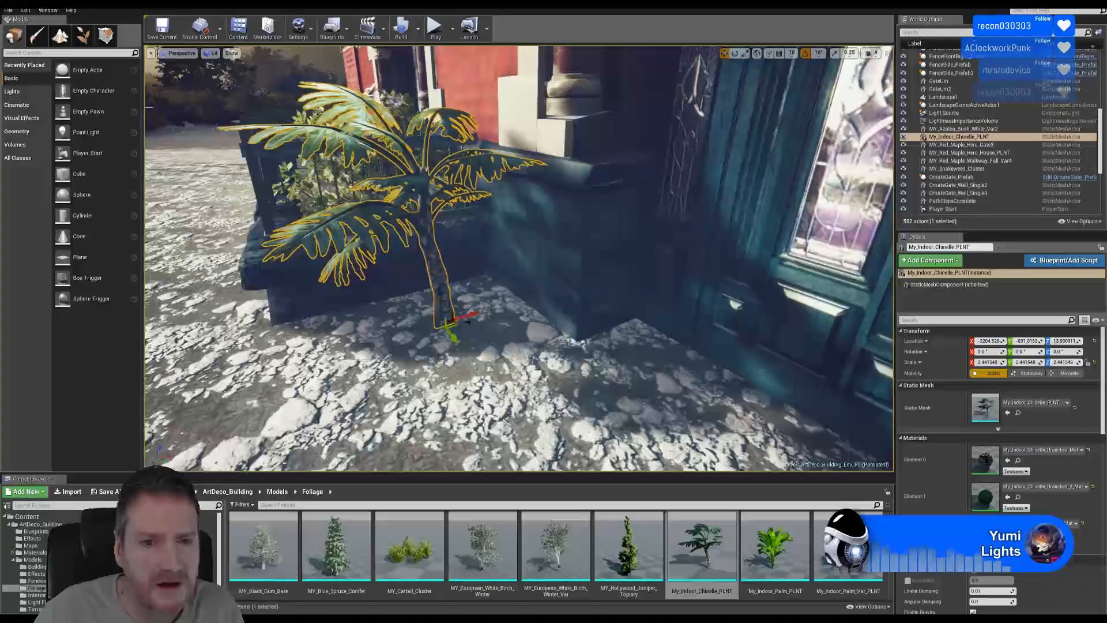
drag(469, 315, 474, 312)
right_drag(406, 309, 417, 304)
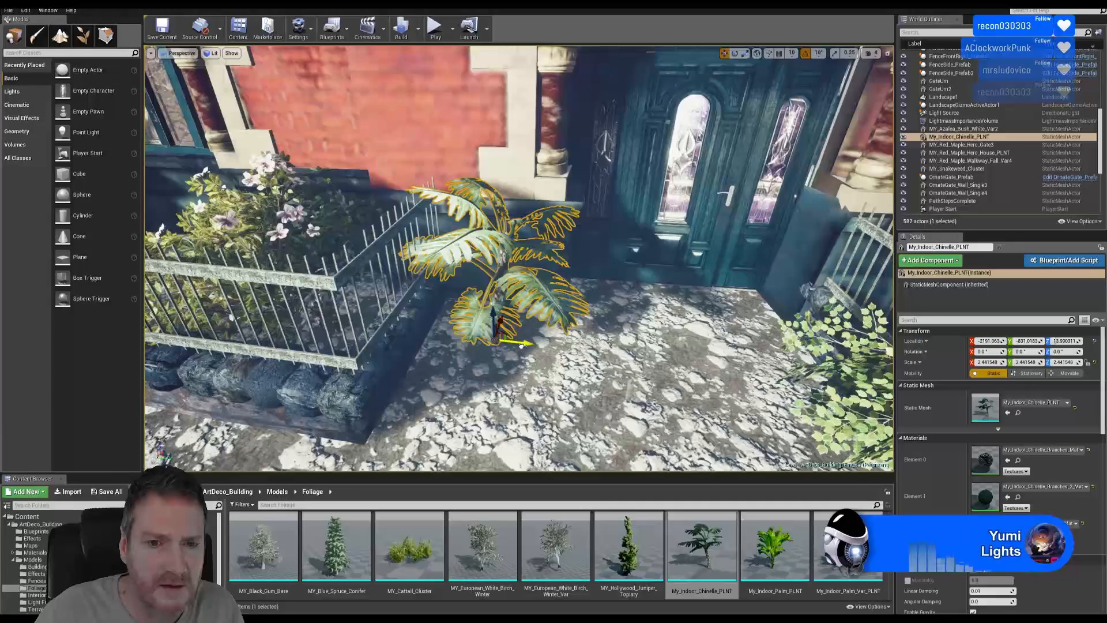
Duplicate the Chinelle plant and shift the copy away from the wall to an X location of about -2272.5
right_click(485, 279)
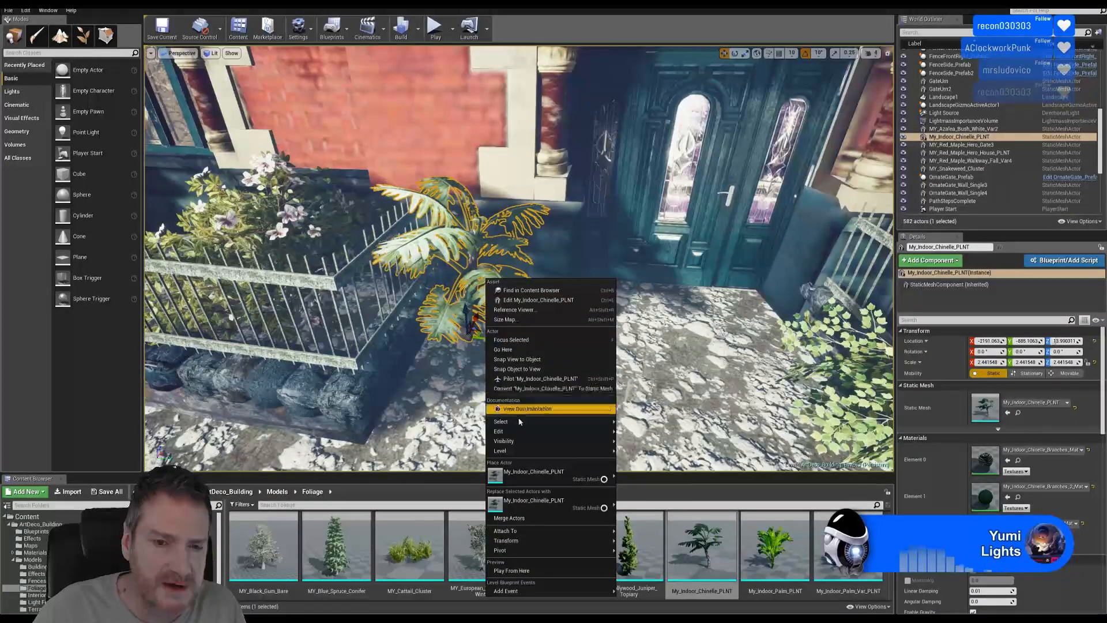
mouse_move(516, 430)
click(644, 470)
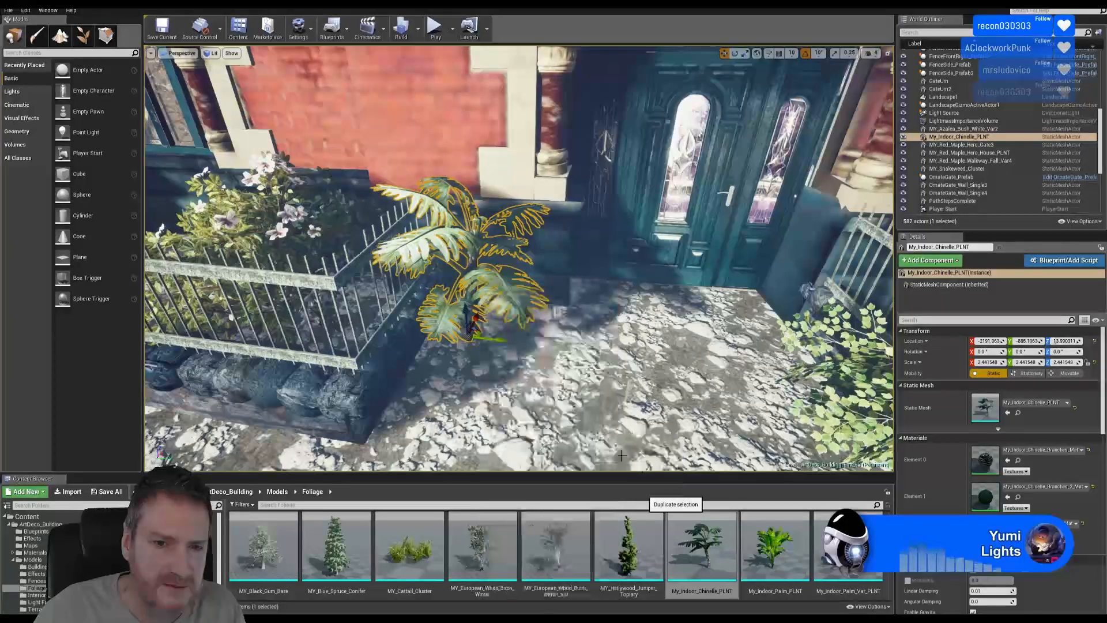
drag(476, 319, 462, 345)
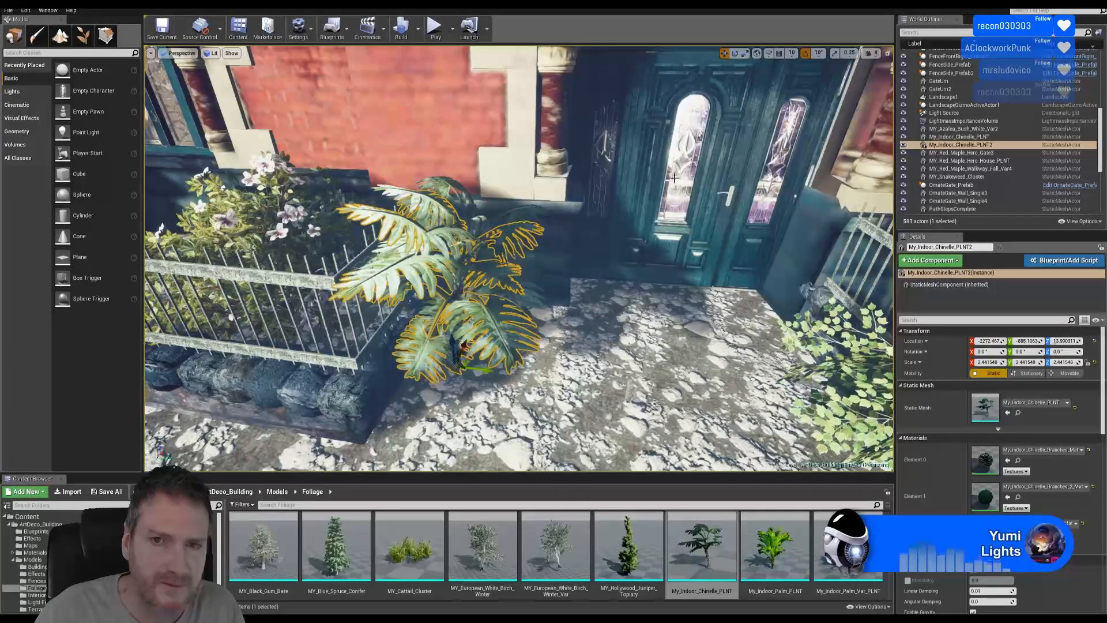
Turn the copied plant around its vertical axis and tilt it slightly, to about 5.0°, 8.6° and -59.6° rotation
click(735, 55)
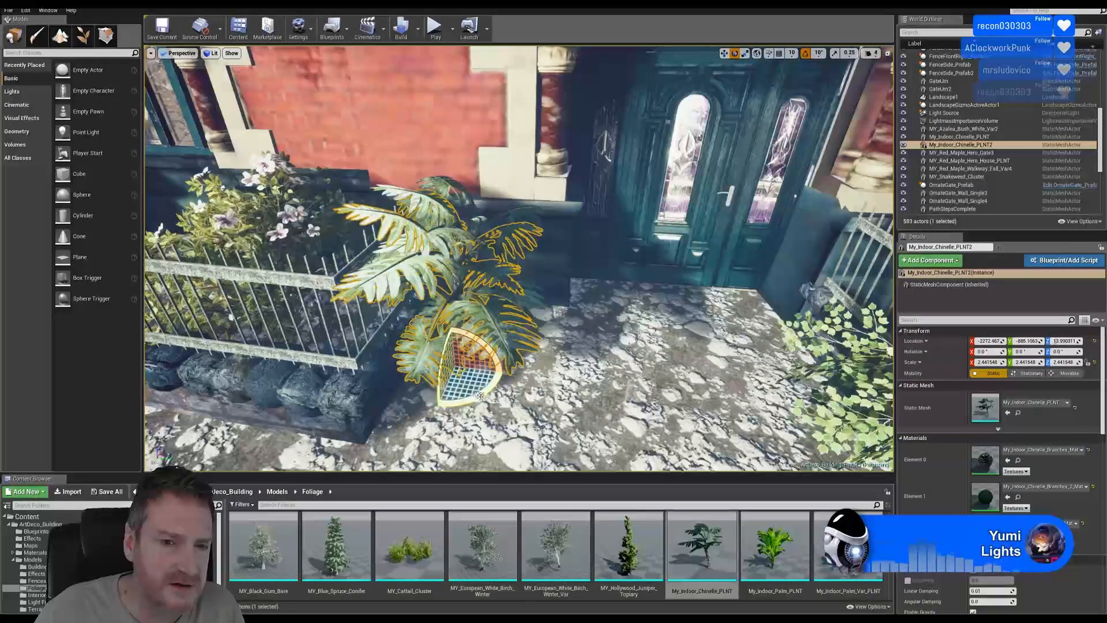
mouse_move(446, 403)
mouse_down()
mouse_move(412, 392)
mouse_move(464, 394)
mouse_up()
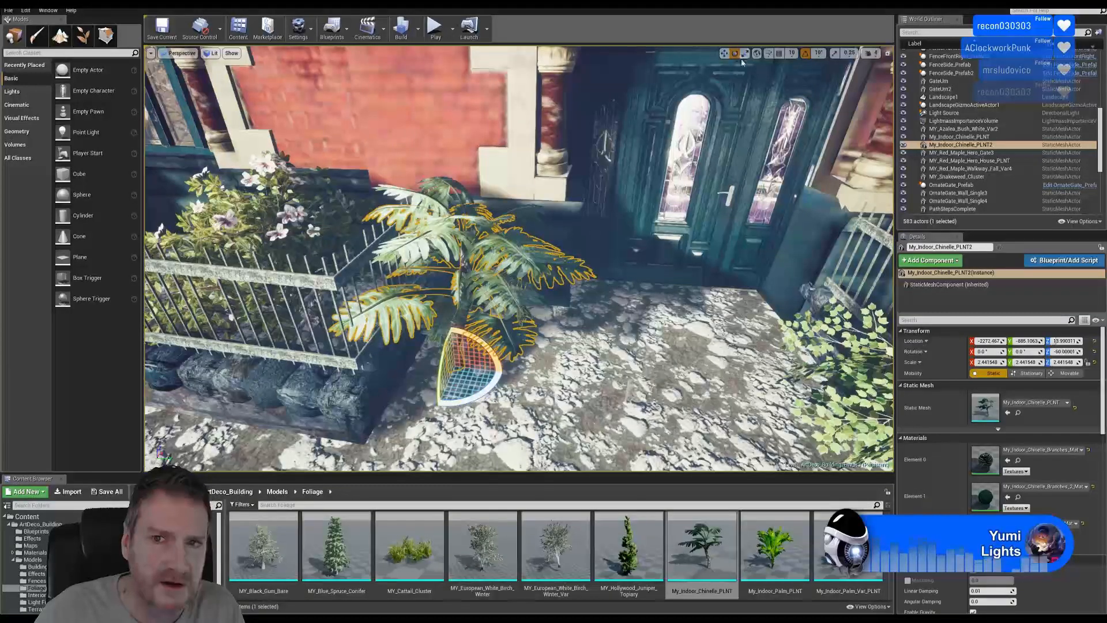
drag(452, 346, 462, 337)
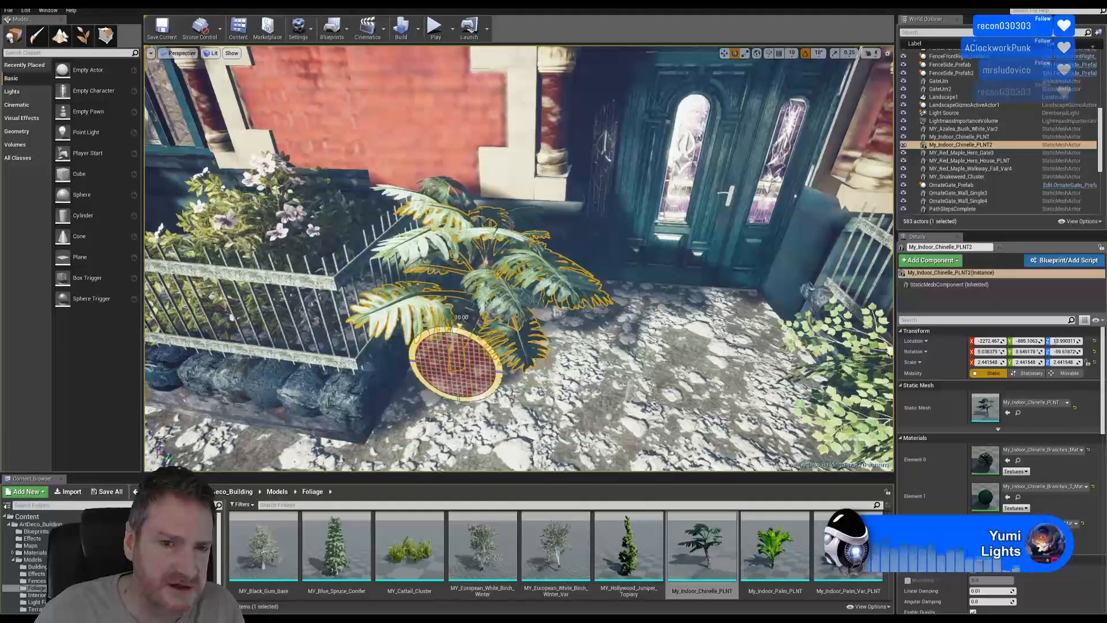
Move the copied plant closer to the fenced bed, to a Y location of about -922.9
click(725, 54)
right_drag(519, 259, 398, 256)
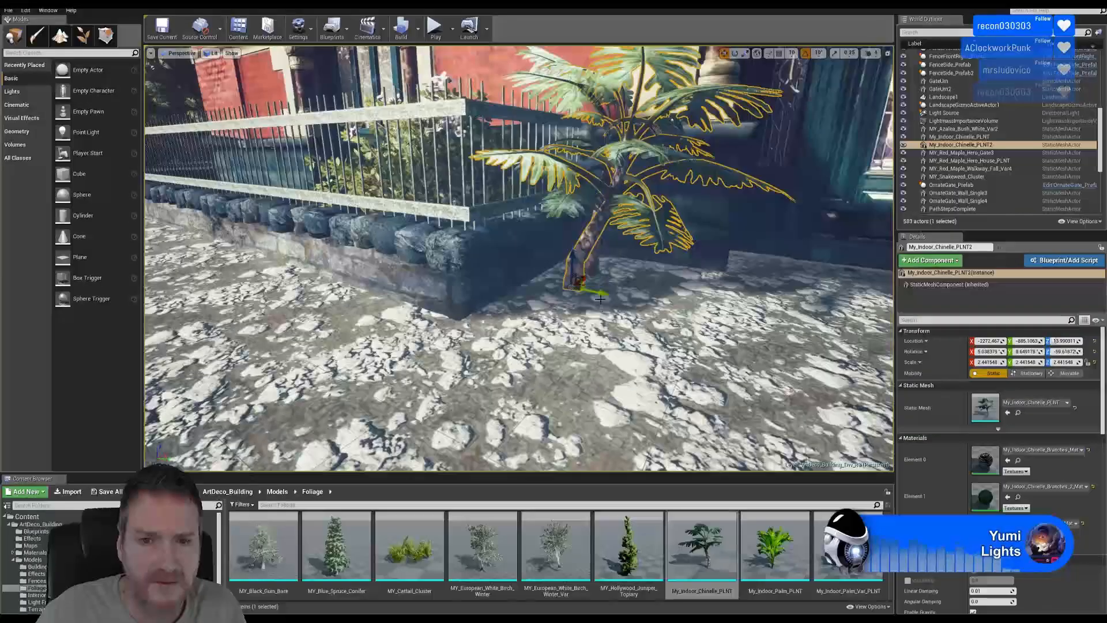
drag(600, 293, 578, 290)
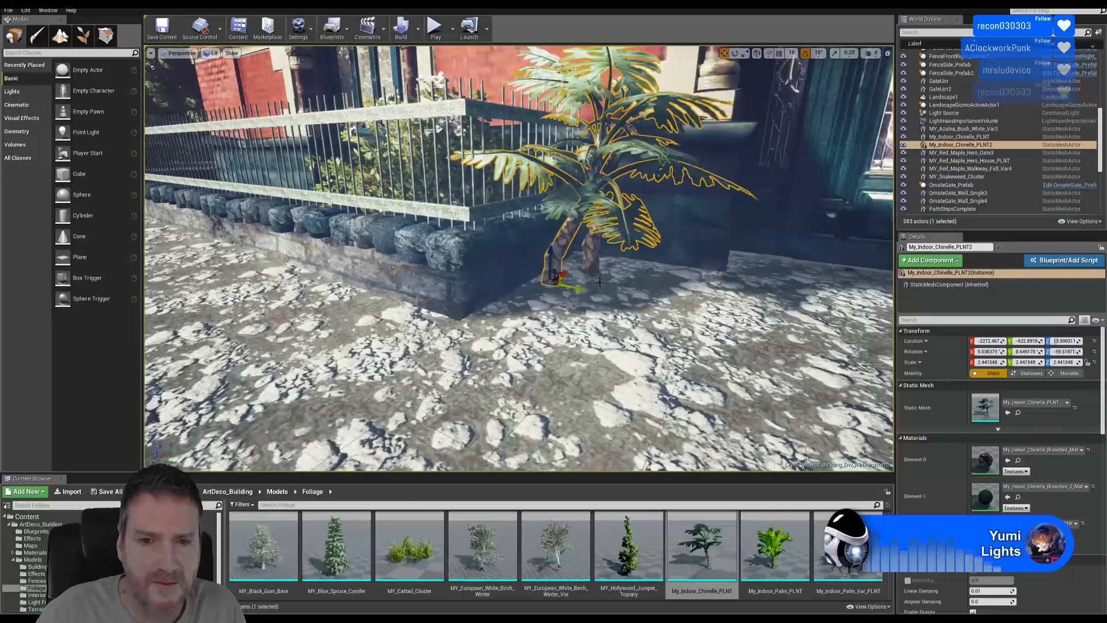
Sink the trunks into the paving by lowering the copy to Z about -10.3 and the original plant to Z about -4.8
right_drag(578, 289, 392, 271)
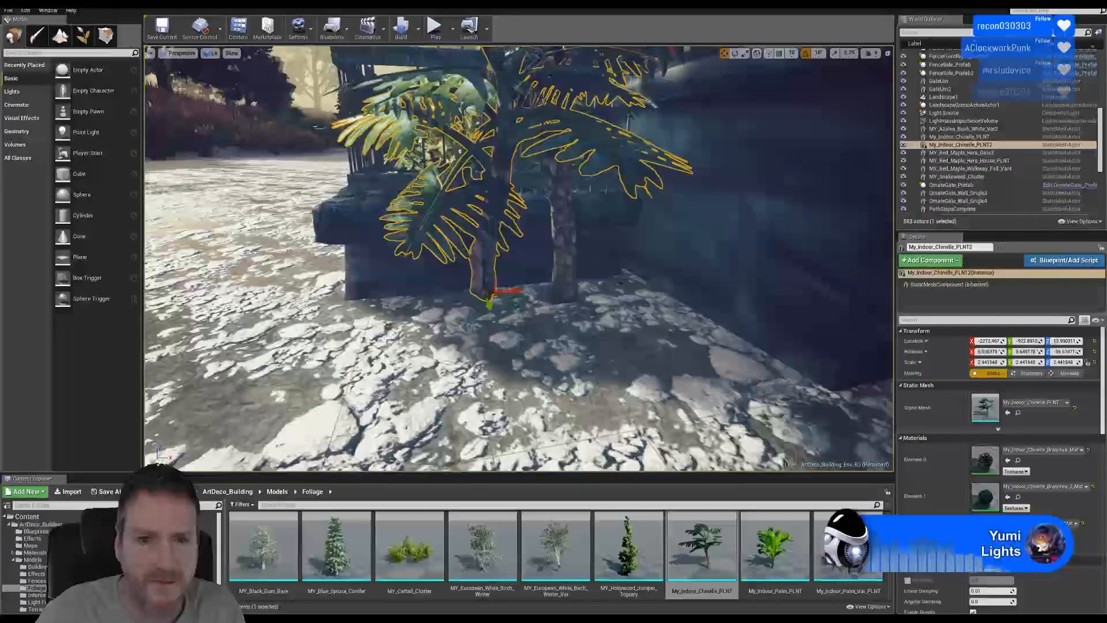
drag(485, 272, 486, 293)
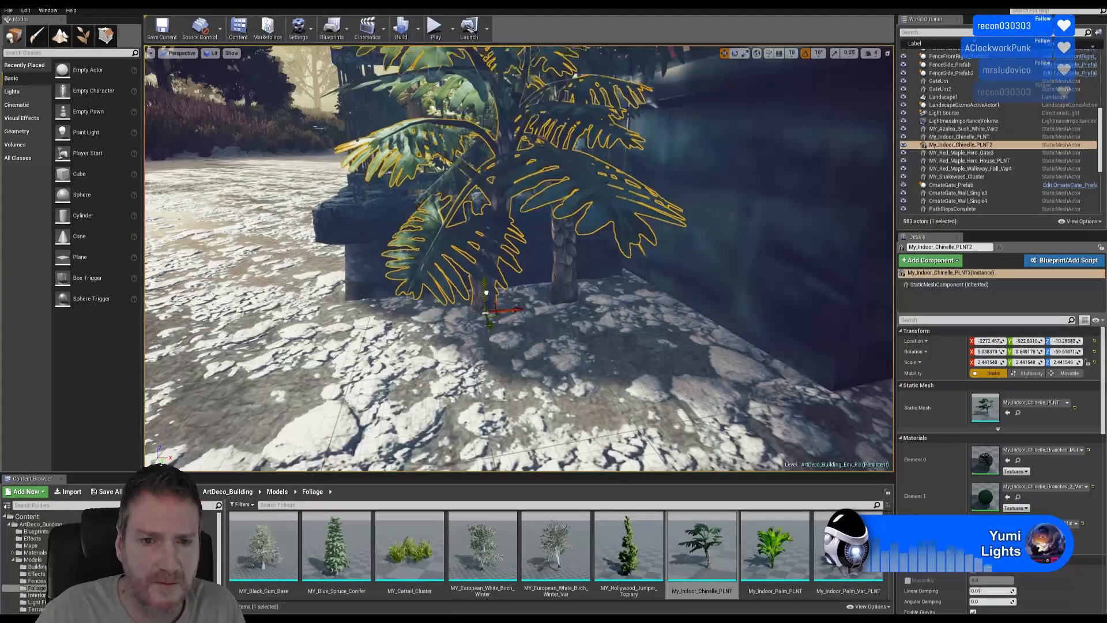
click(564, 284)
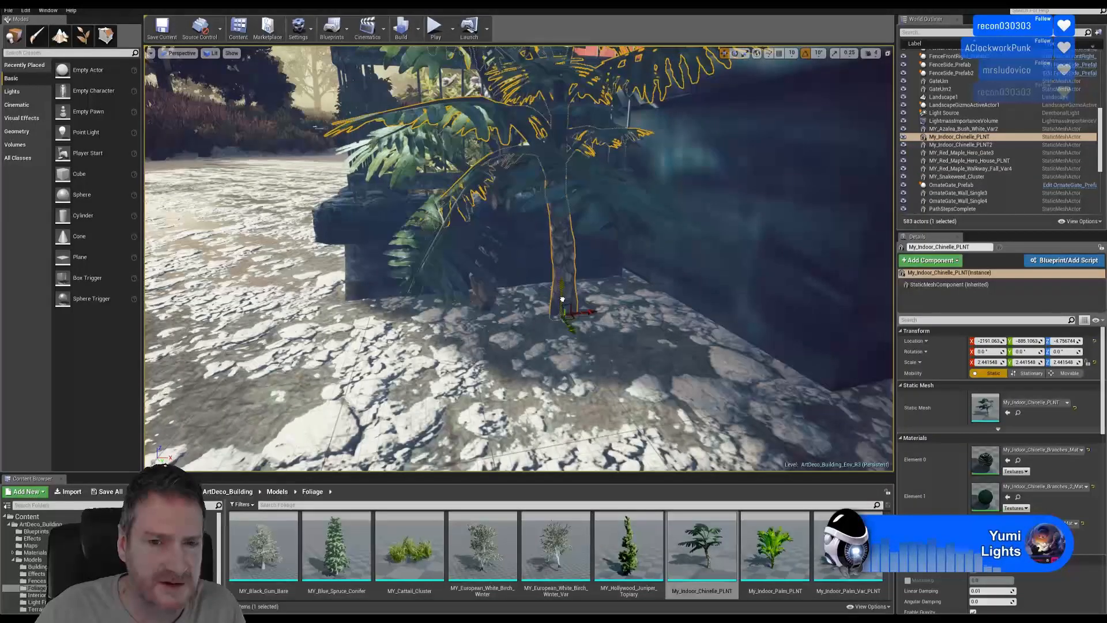
Select both Chinelle plants together and duplicate the pair
right_drag(519, 260, 508, 234)
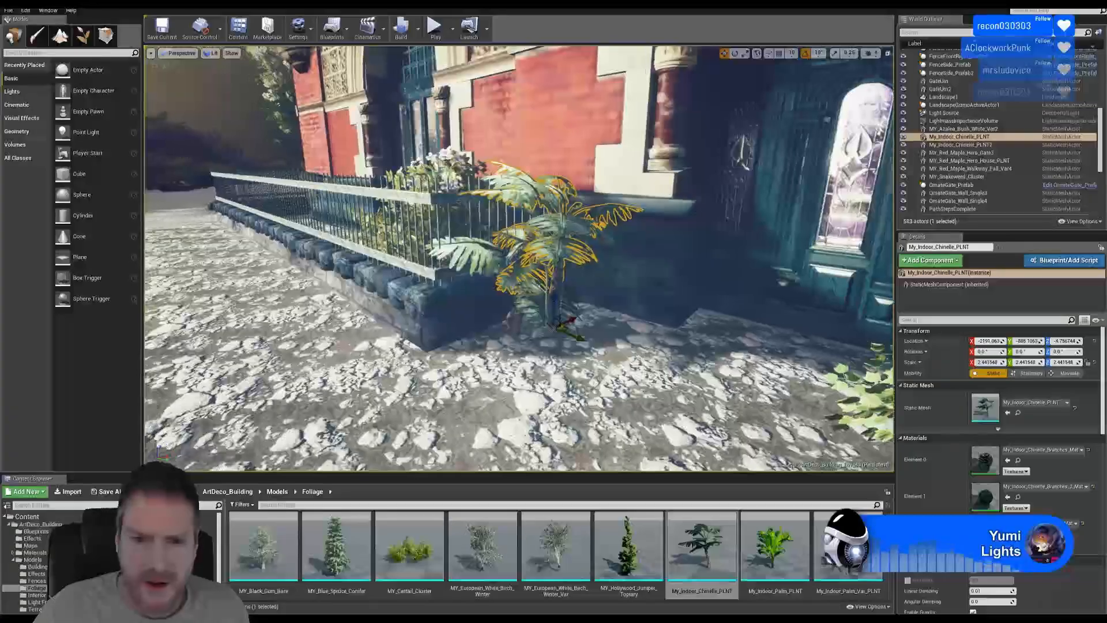
right_drag(529, 315, 516, 323)
ctrl+click(516, 326)
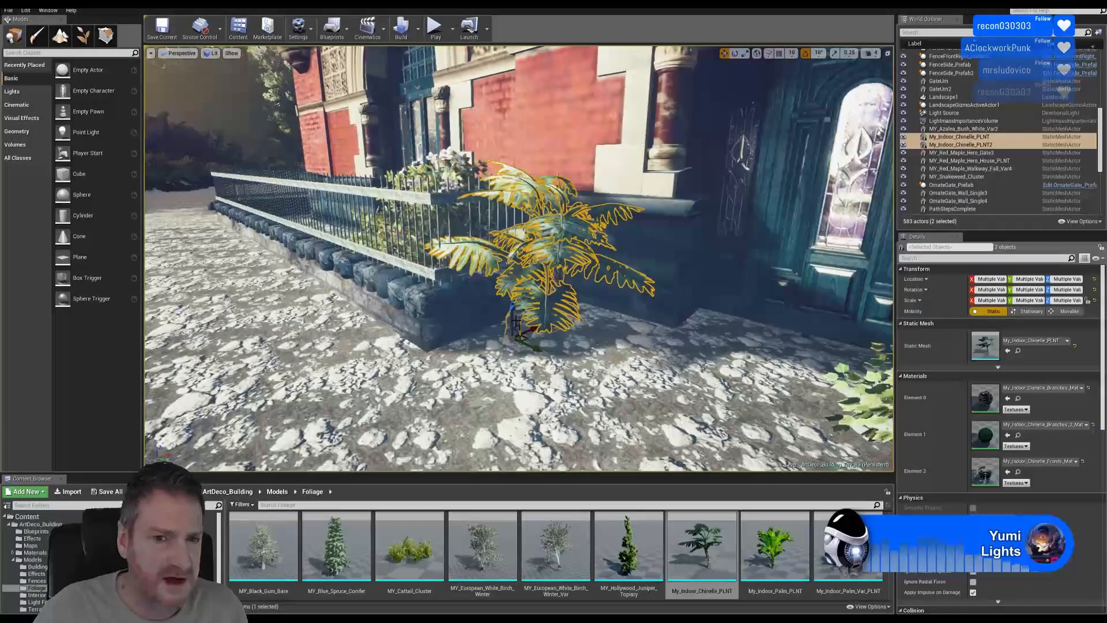
right_click(516, 322)
mouse_move(529, 166)
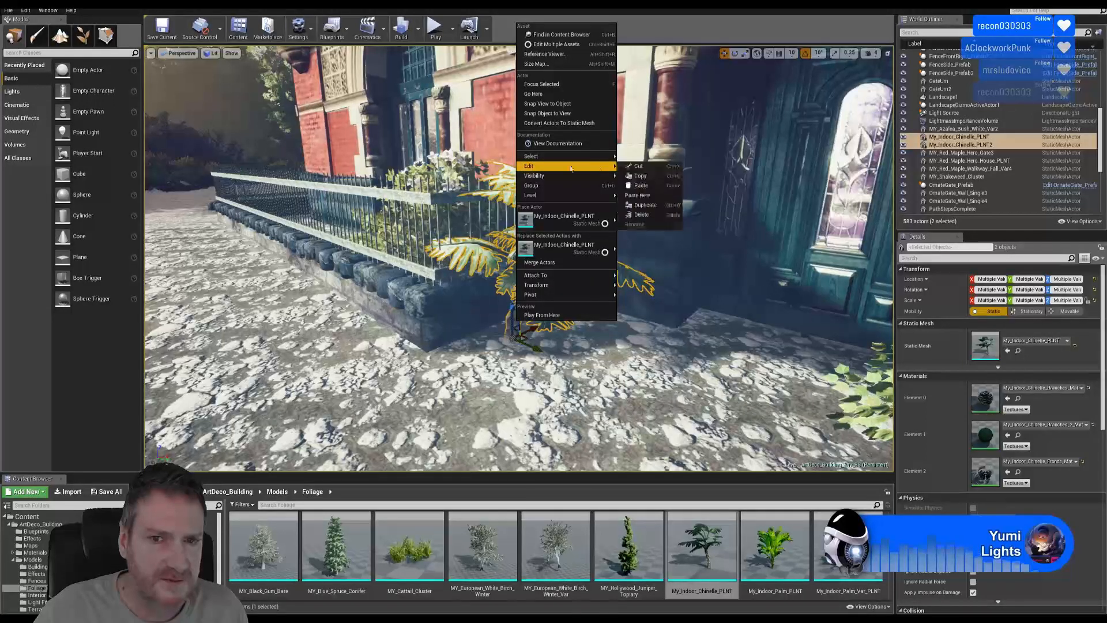
click(646, 206)
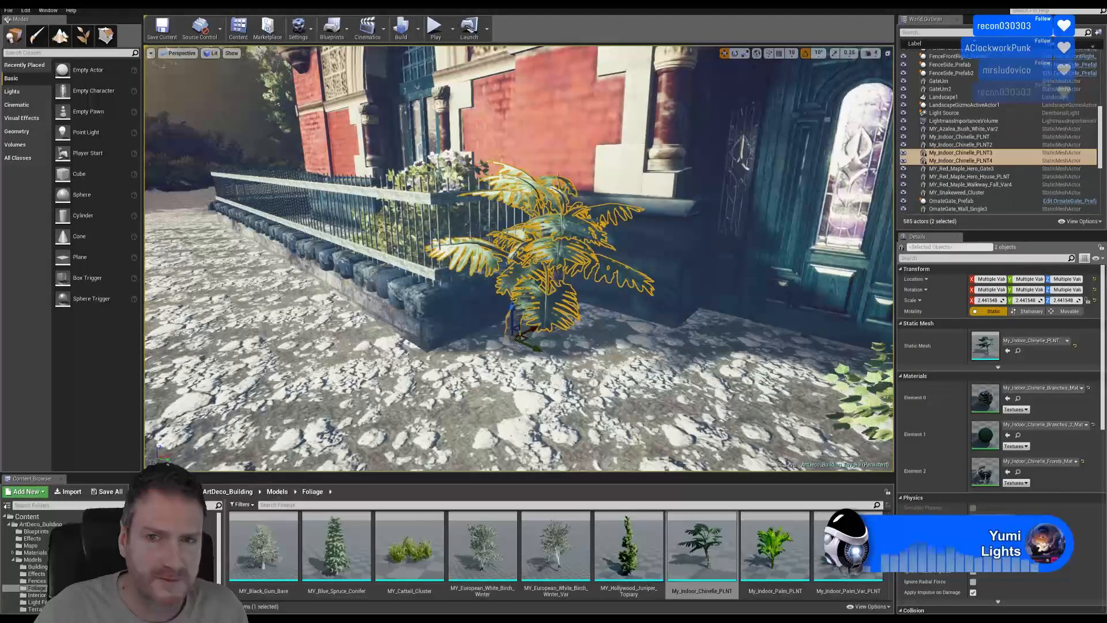
Rotate the duplicated pair around the vertical axis and move it out in front of the original plants
click(734, 53)
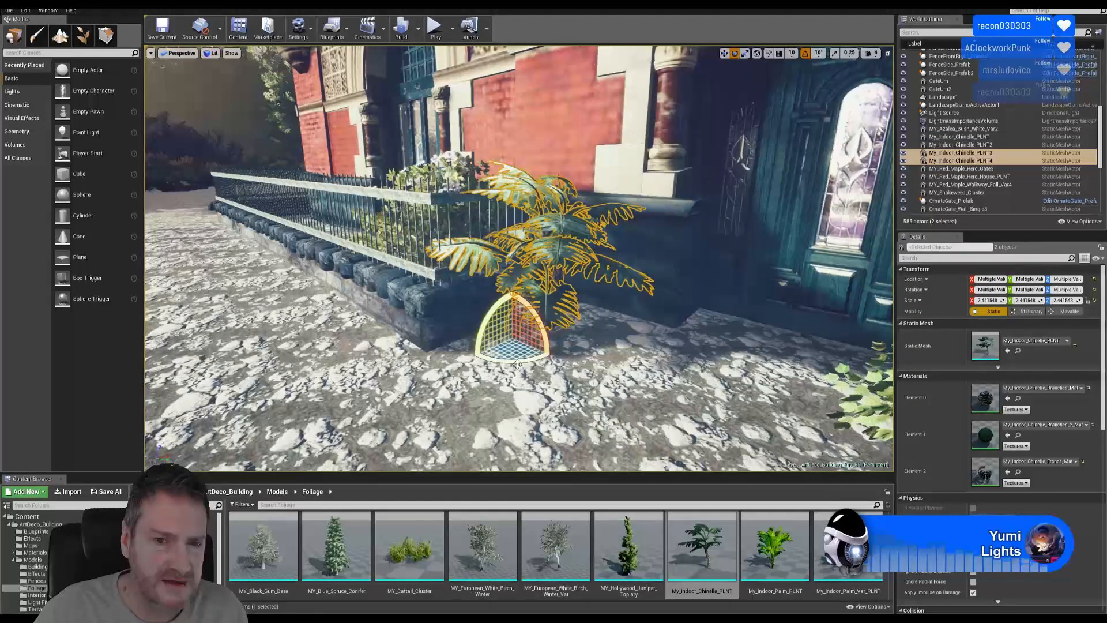
drag(509, 361, 572, 353)
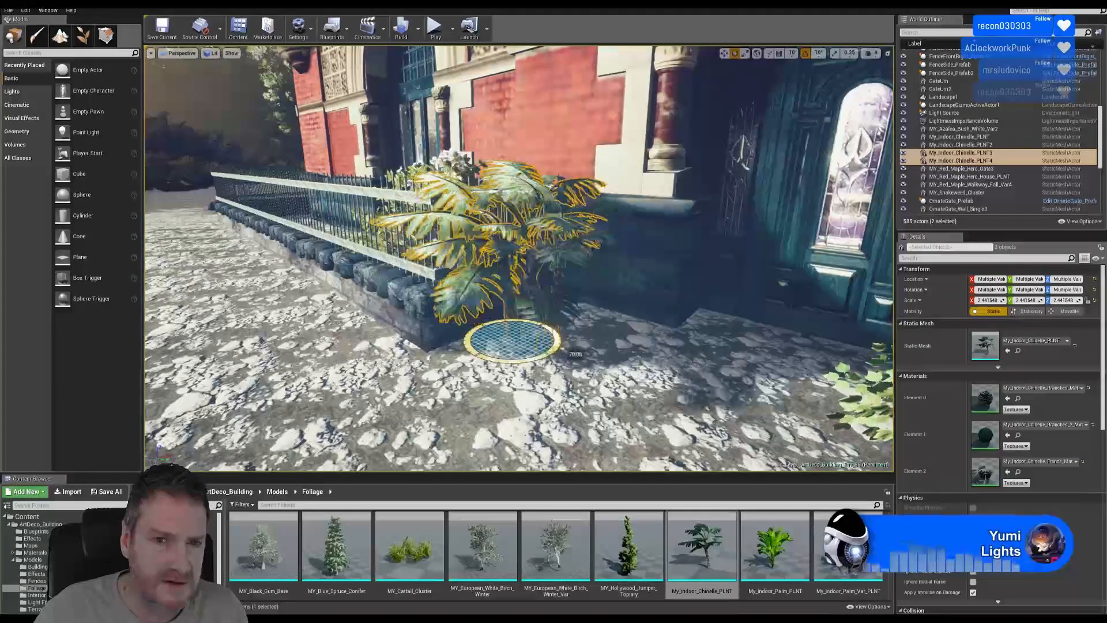
click(724, 53)
drag(535, 329, 490, 339)
Scale the duplicated pair uniformly to about 2.13, and enlarge only its plant nearest the paving's open side to about 2.66
click(745, 53)
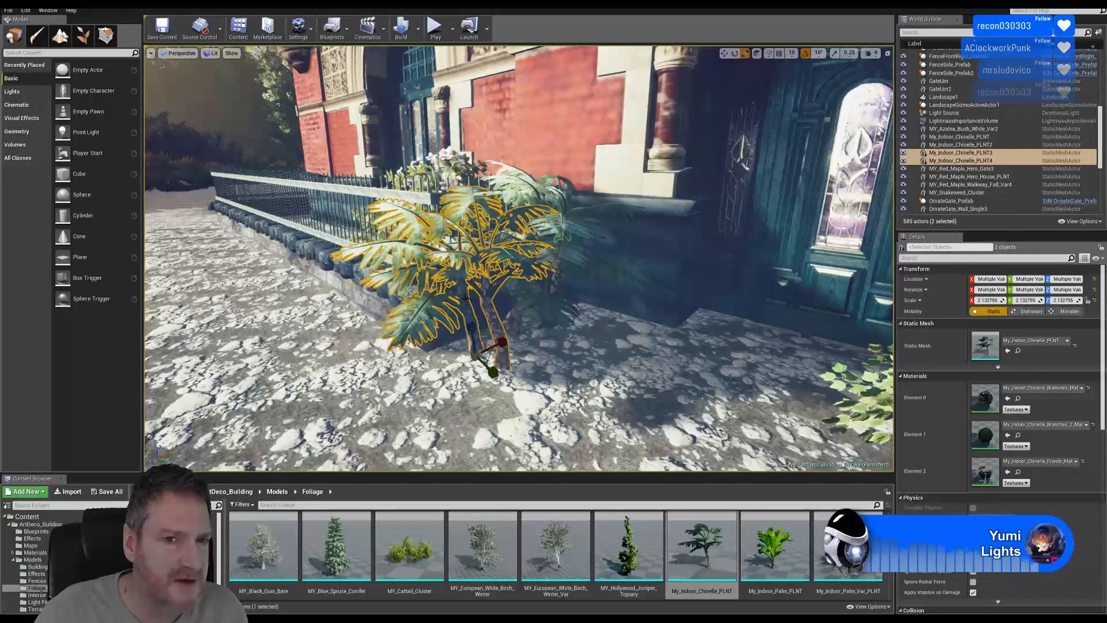
click(489, 291)
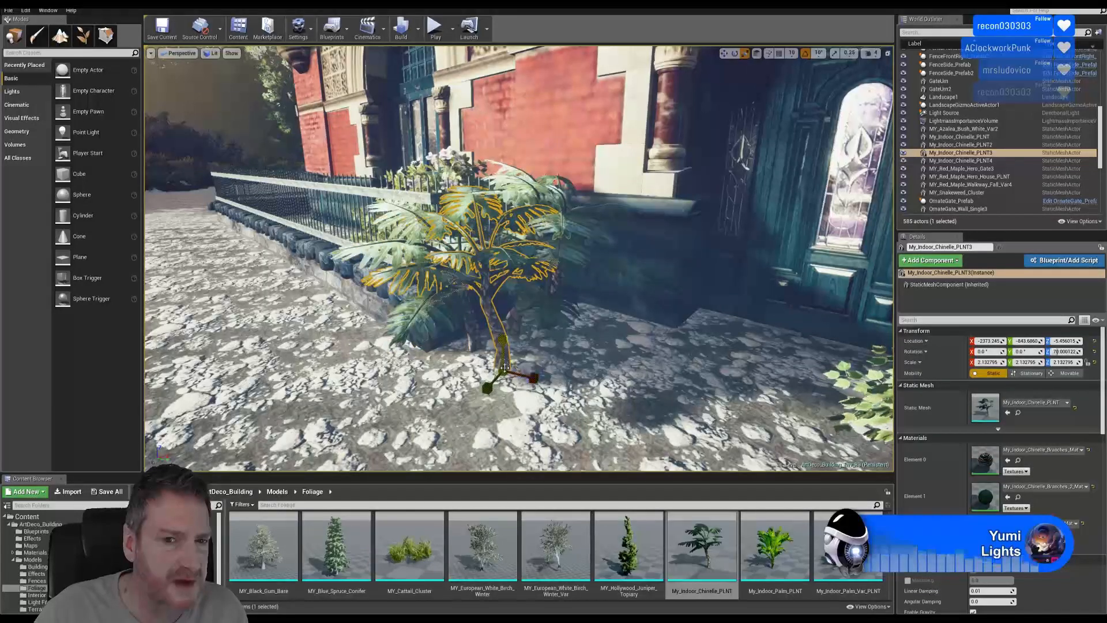
drag(503, 371, 505, 368)
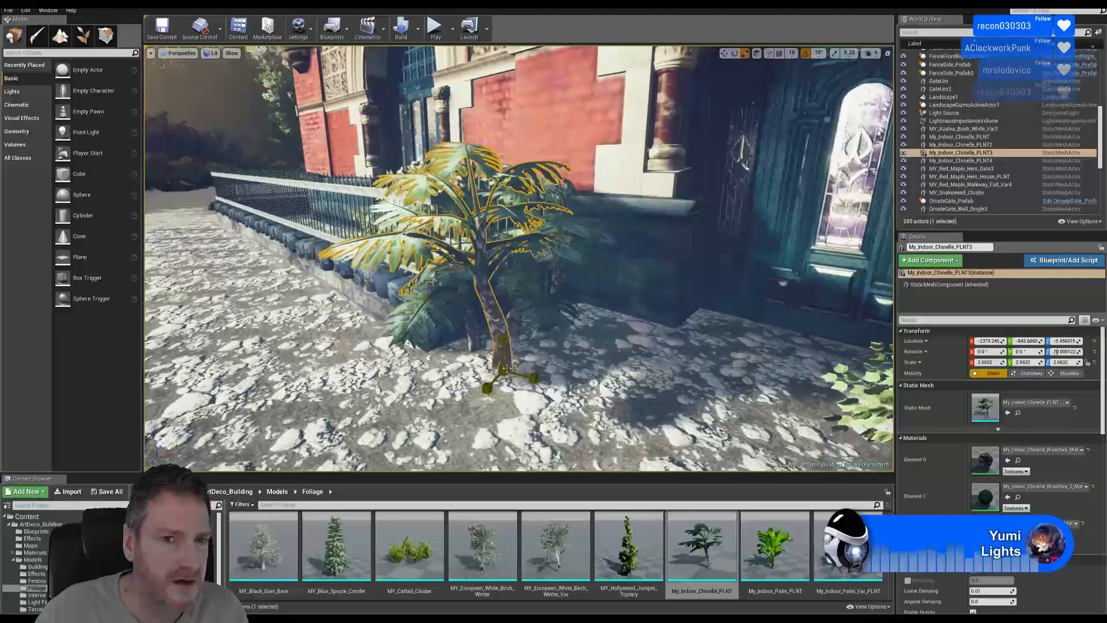
Drop the enlarged plant onto the ground at Z about -10.2 and rotate it to -60° around its vertical axis
key(w)
key(f)
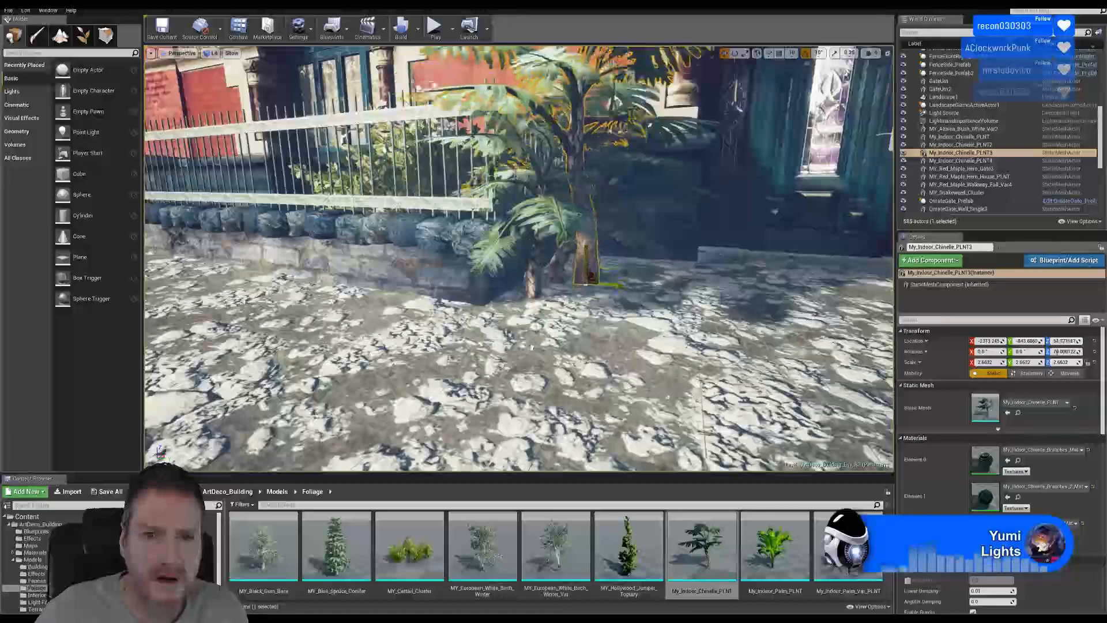
key(End)
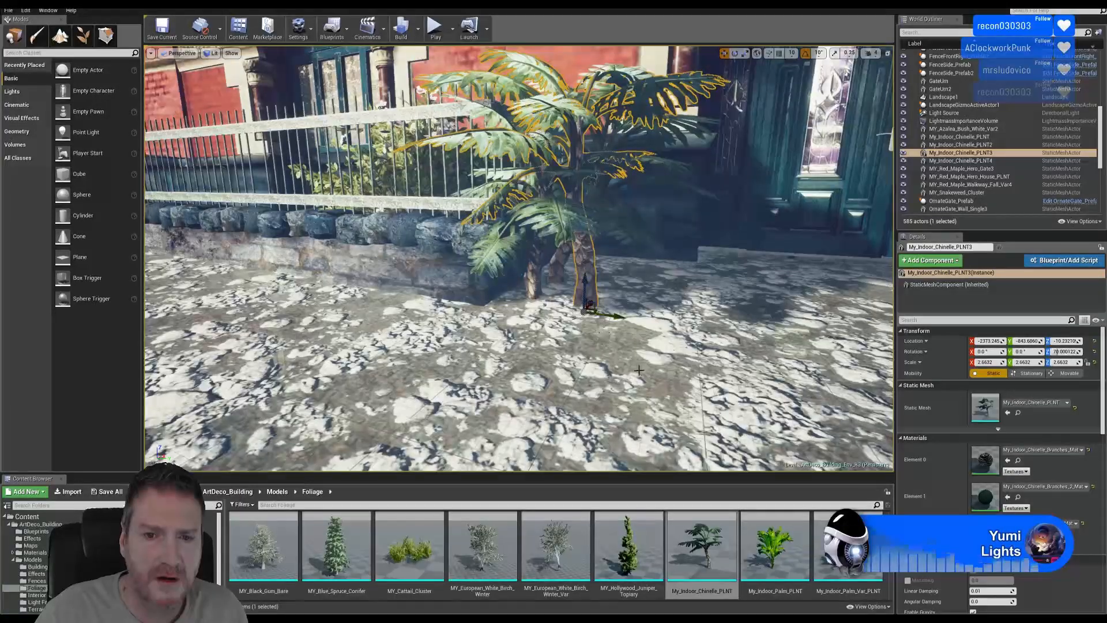
right_drag(639, 370, 711, 289)
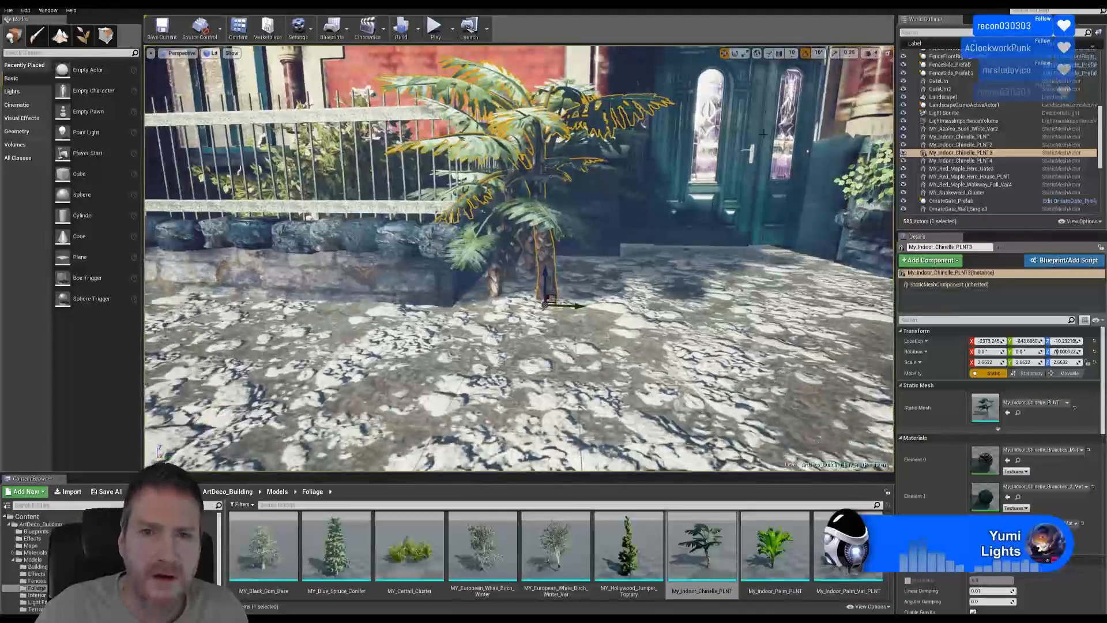
click(735, 53)
drag(565, 321, 487, 319)
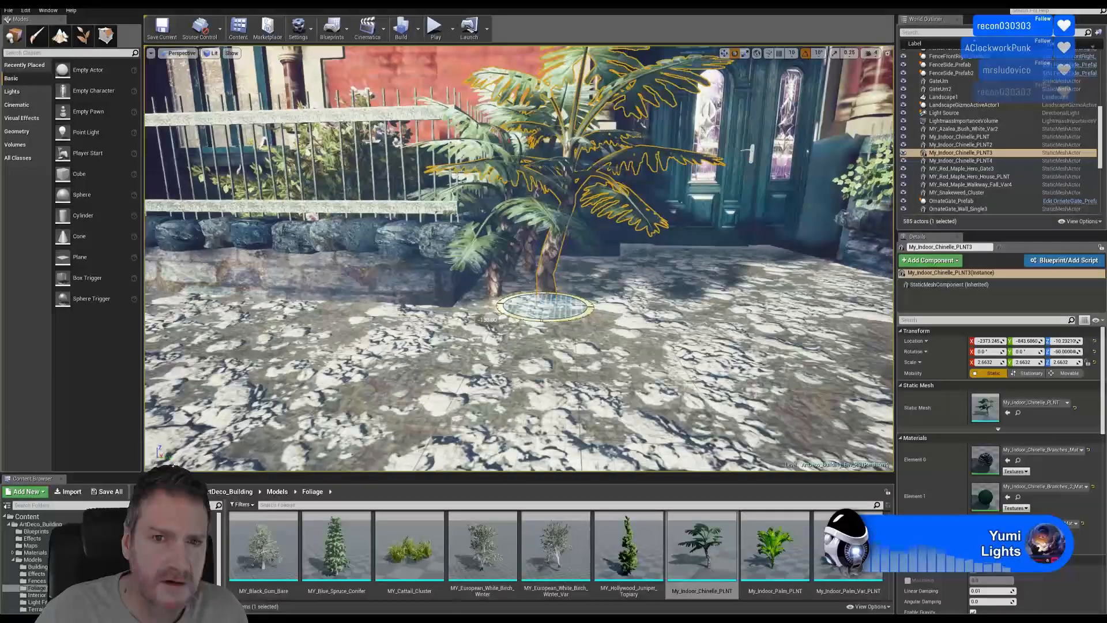
Clear the selection and examine the plant group from the front of the entrance and up close at the trunks
key(s)
right_drag(673, 317, 668, 326)
key(Escape)
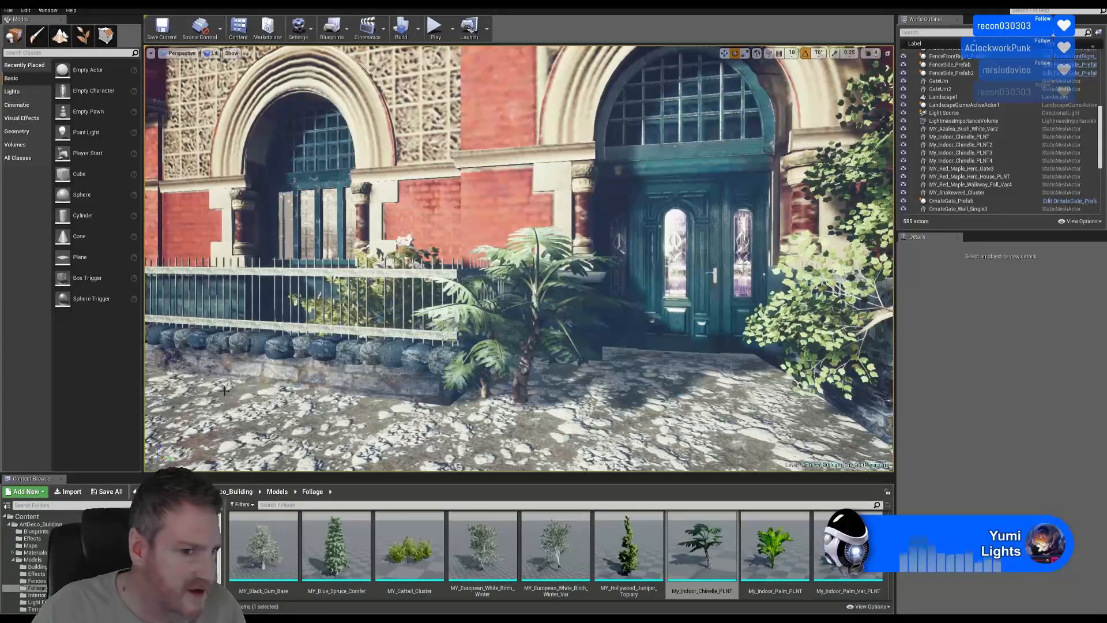
mouse_move(404, 388)
right_down()
mouse_move(299, 387)
mouse_move(421, 394)
right_up()
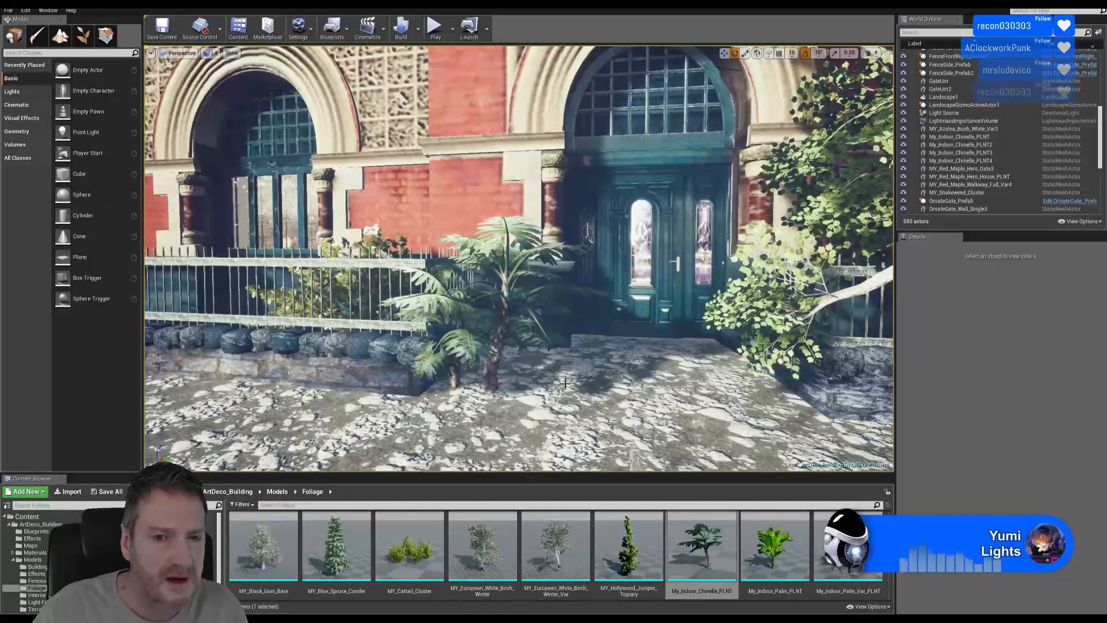
right_drag(565, 382, 605, 385)
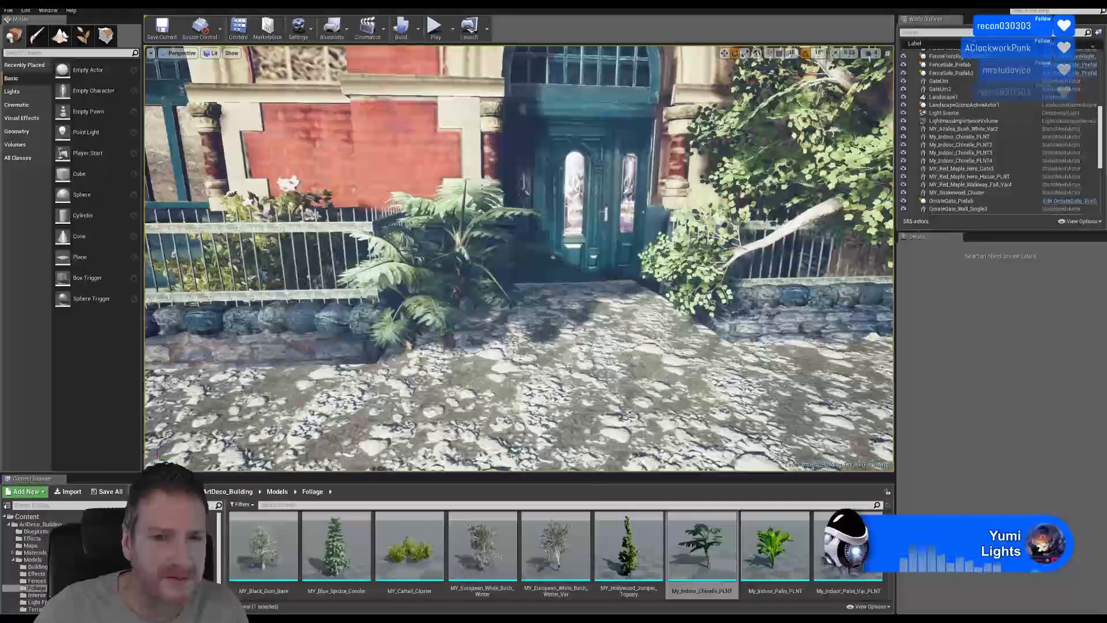
right_drag(610, 317, 573, 229)
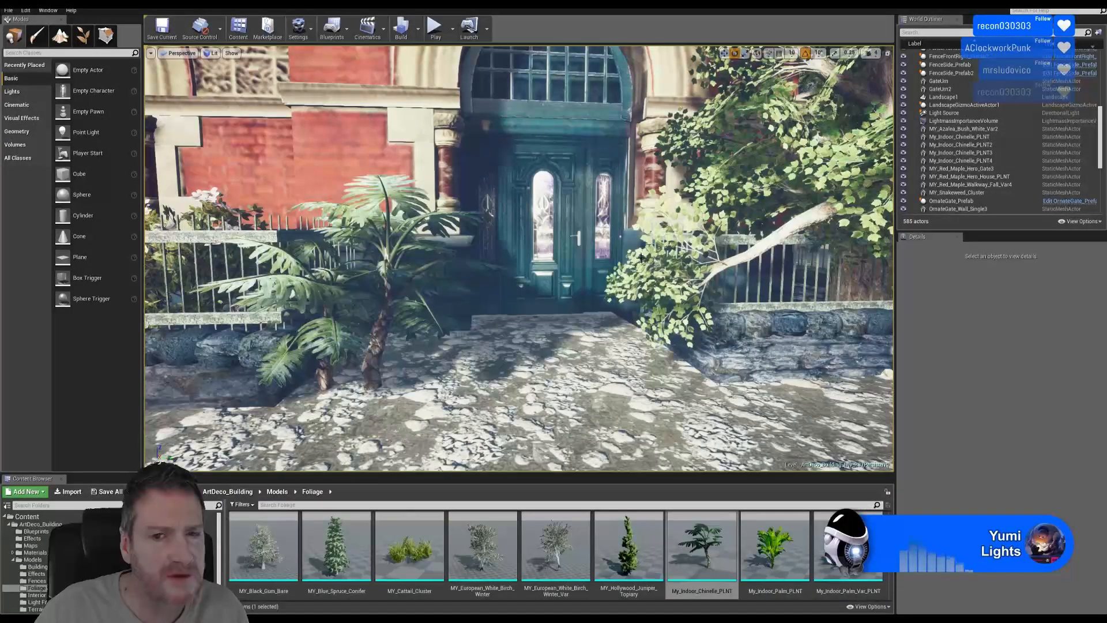
right_drag(461, 342, 429, 276)
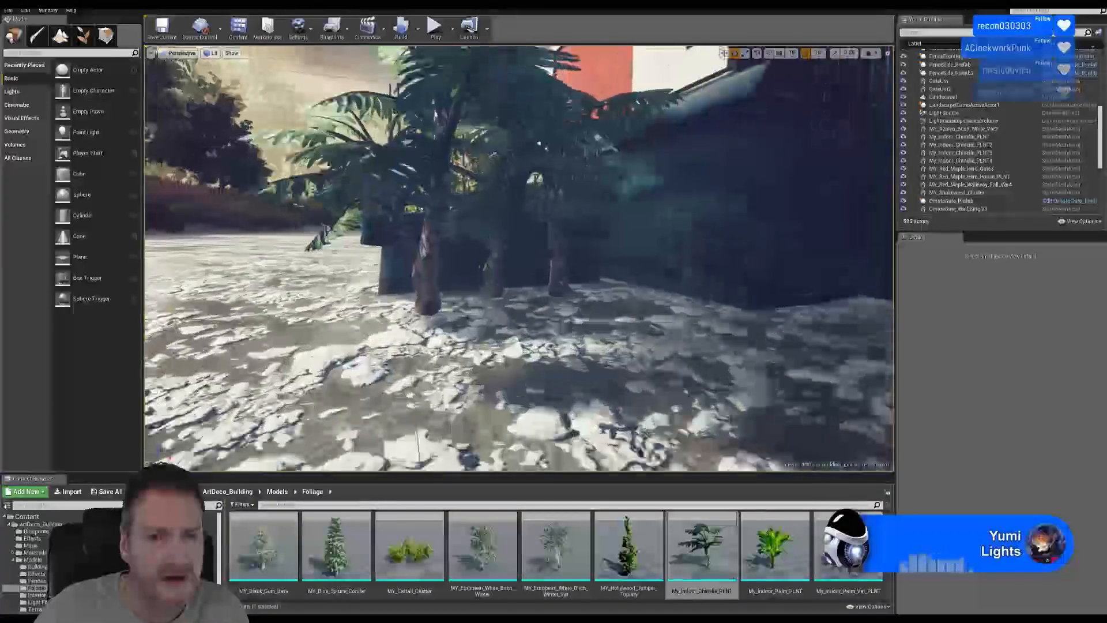
Select the three Chinelle plants at the front of the cluster and duplicate them together
click(429, 276)
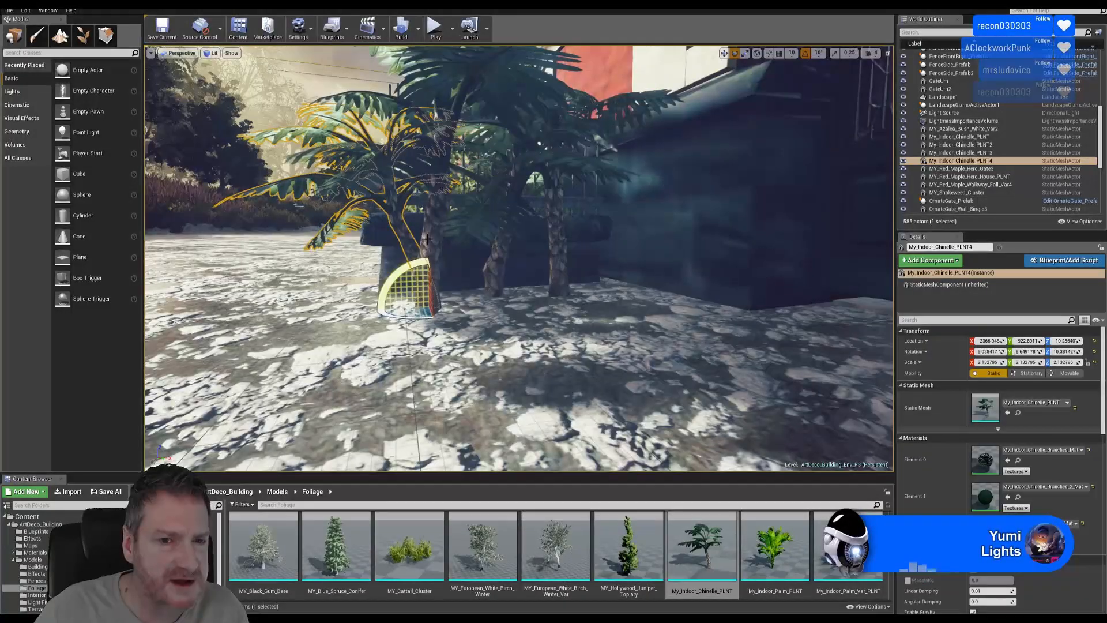
ctrl+click(509, 283)
ctrl+click(497, 265)
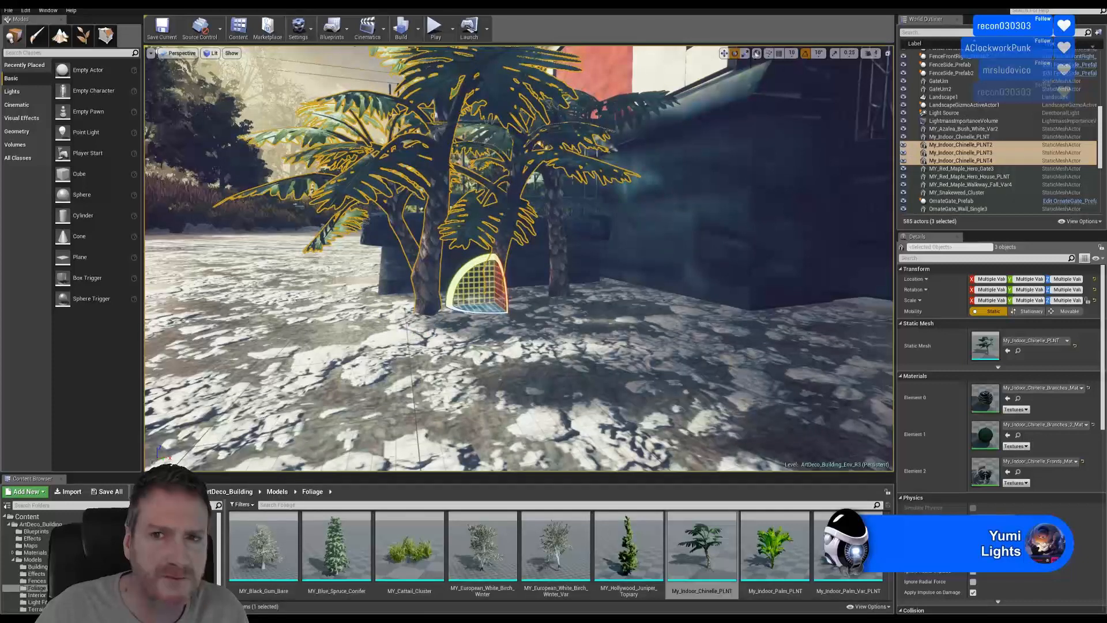
right_click(431, 267)
mouse_move(478, 410)
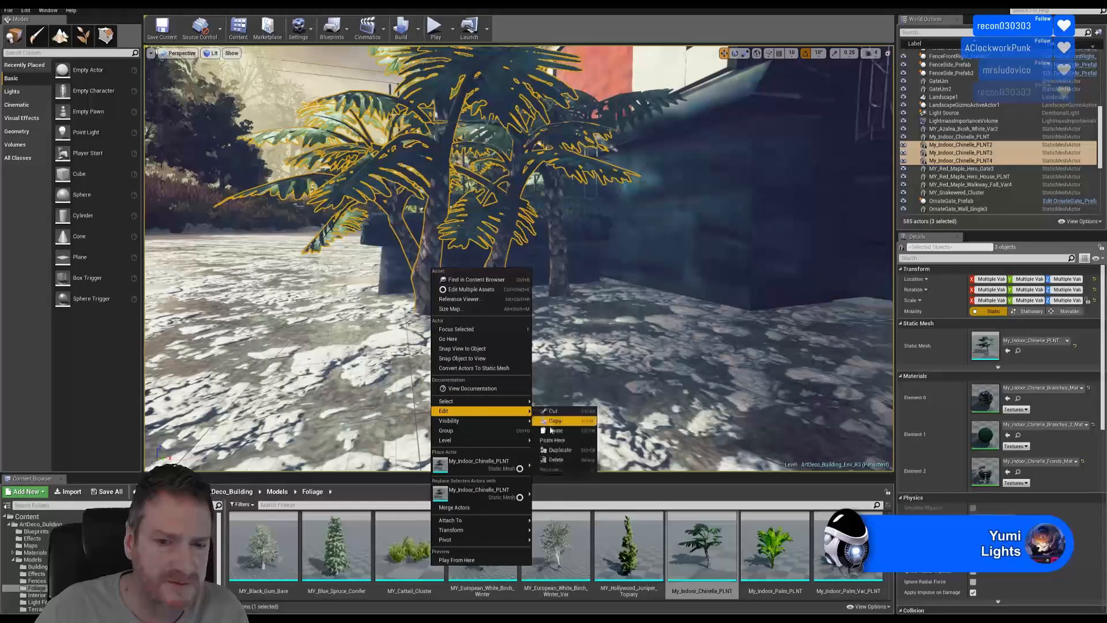
click(563, 454)
right_drag(475, 357, 378, 286)
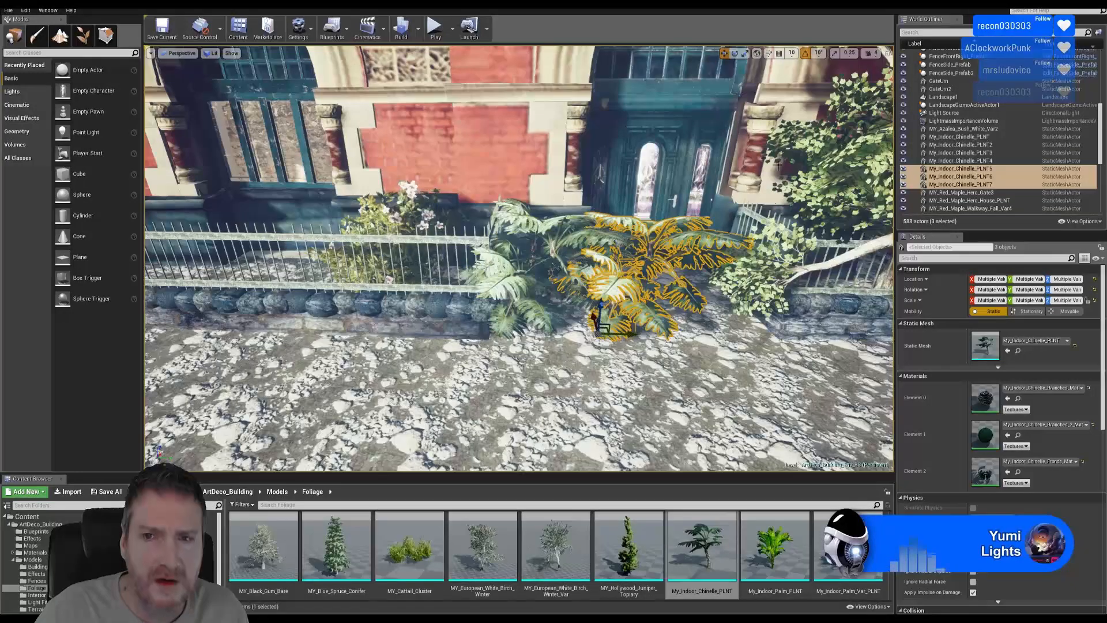
Rotate the three duplicates around the vertical axis and move them across the entrance path to the corner of the opposite fence wall
key(e)
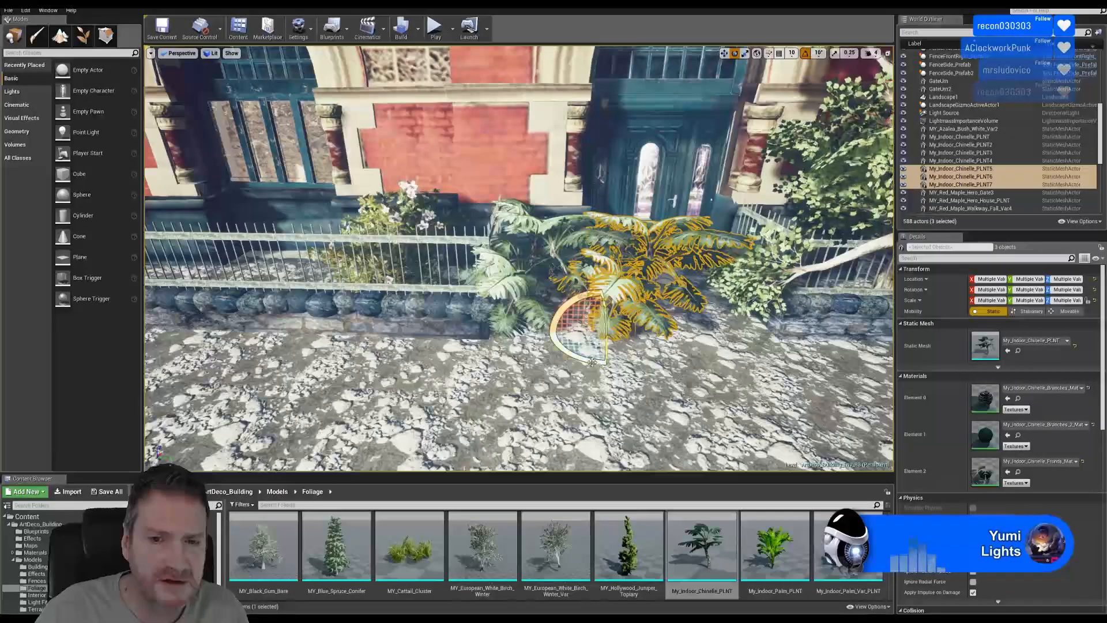
drag(564, 363, 628, 372)
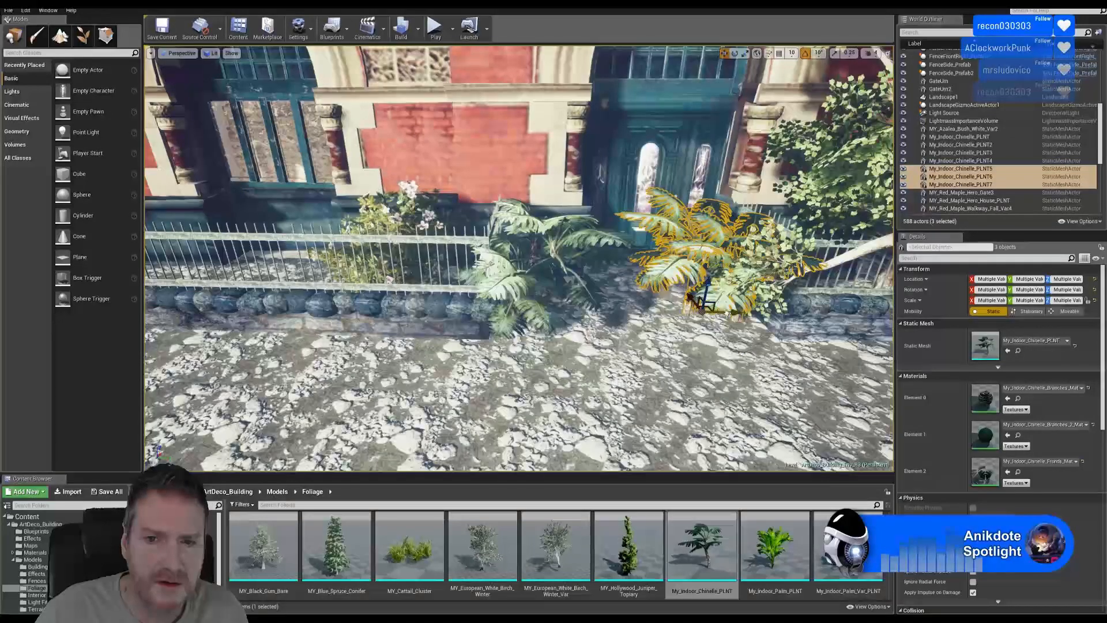
drag(754, 311, 756, 310)
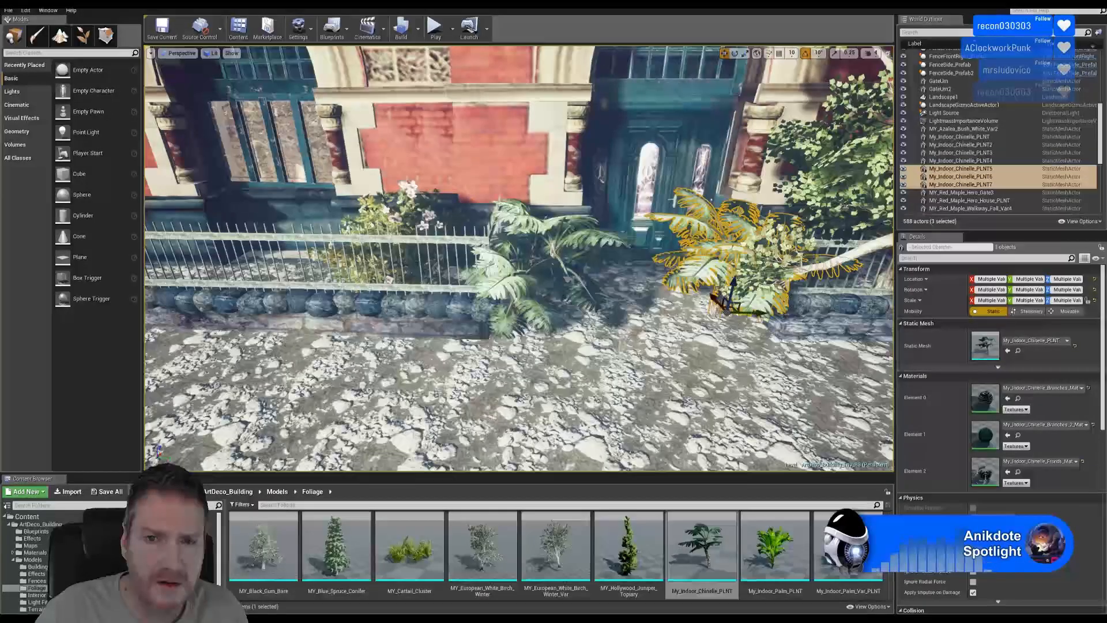
right_drag(755, 311, 569, 352)
key(w)
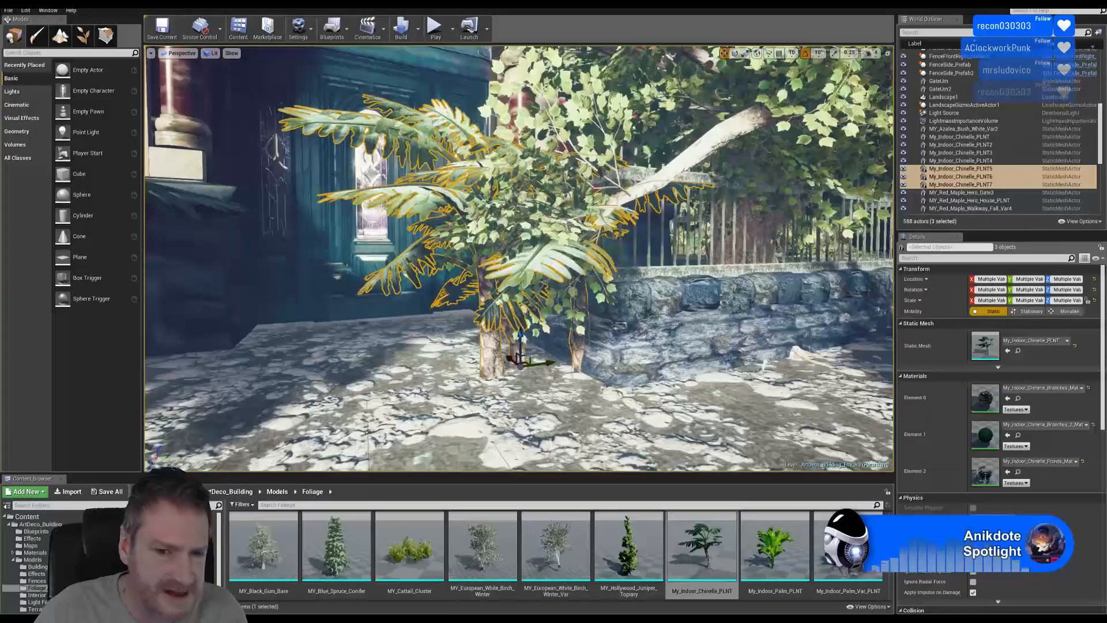
Move the duplicate nearest the stone wall closer to its neighbours, and check each trunk and the group from the doorway and ground level
click(583, 369)
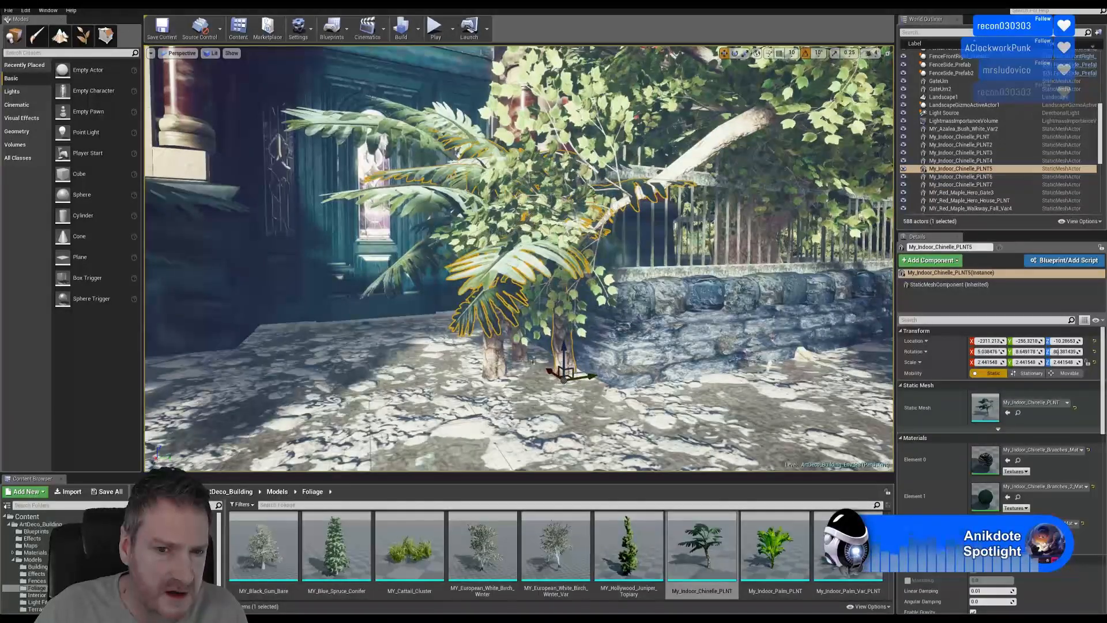
click(544, 365)
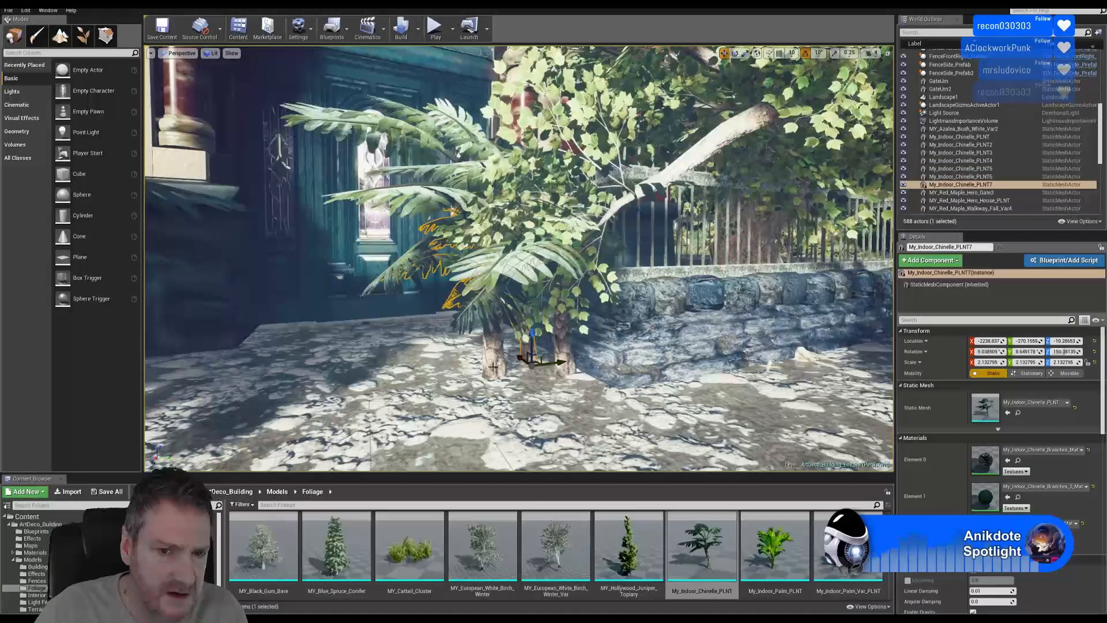
click(493, 366)
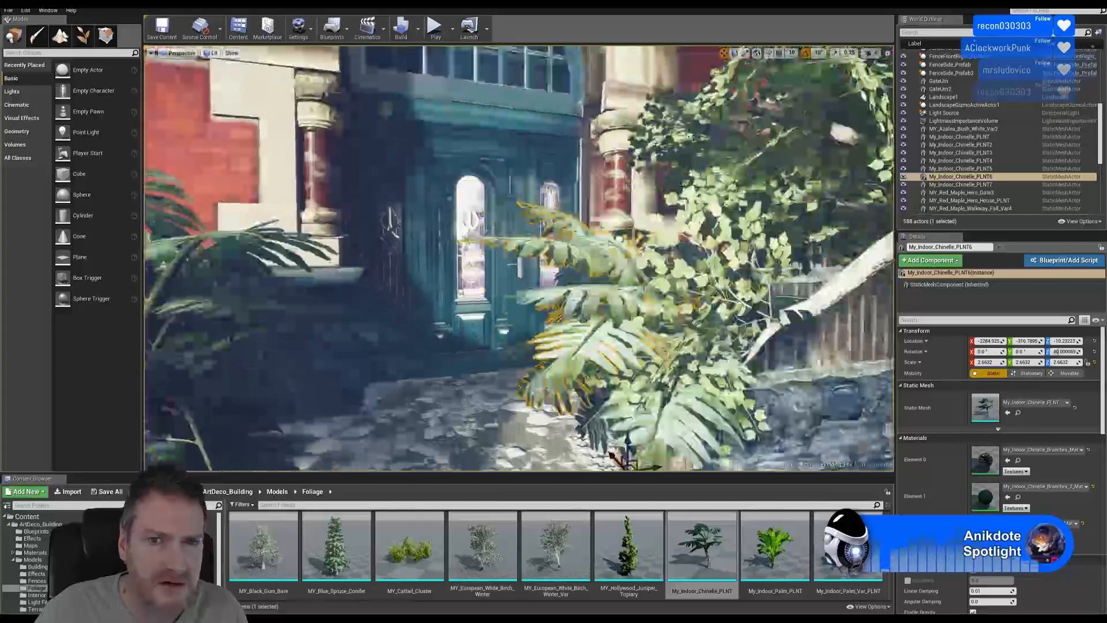
right_drag(518, 258, 489, 259)
key(w)
key(w)
key(s)
key(w)
key(s)
key(w)
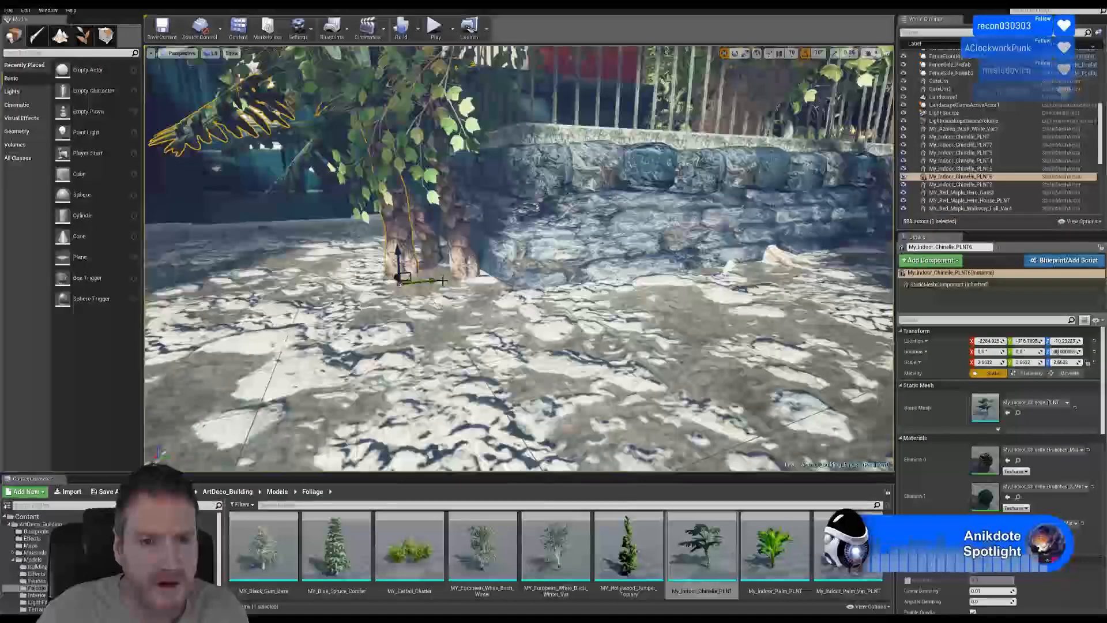
Reselect all three duplicates, shift them as one group along the ground beside the entrance path, and clear the selection
ctrl+click(452, 241)
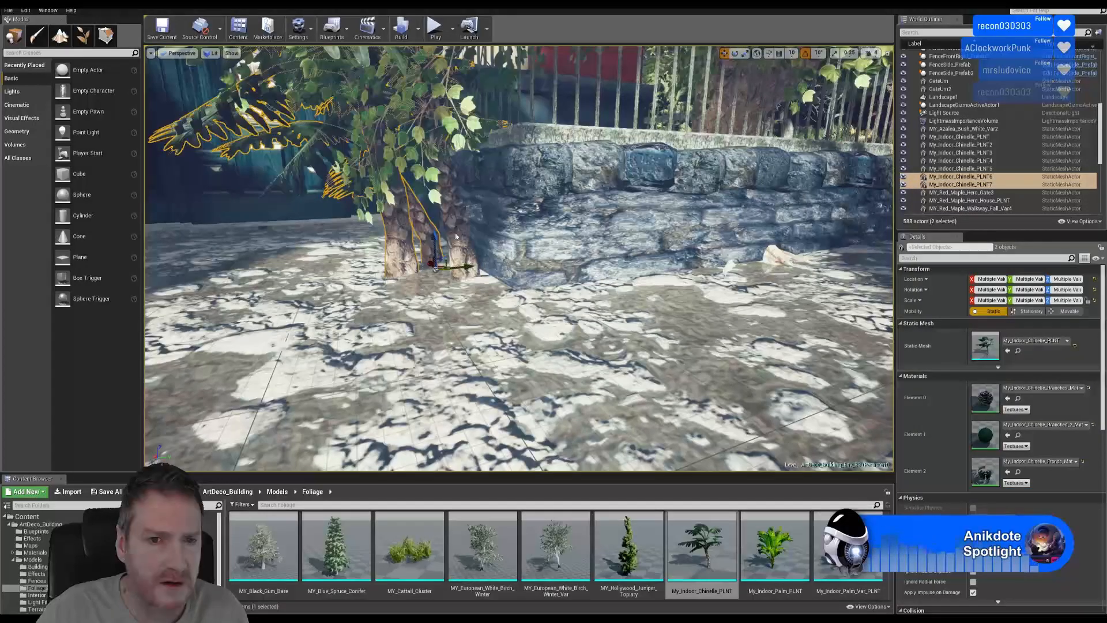
ctrl+click(455, 236)
right_drag(462, 260, 484, 283)
key(s)
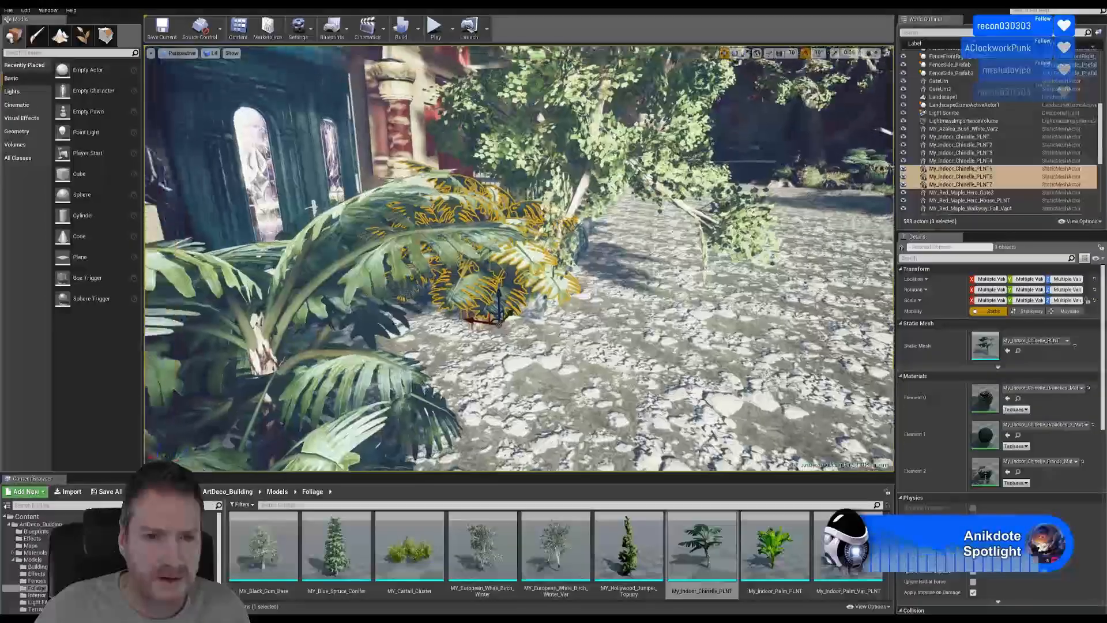
drag(497, 316, 565, 350)
right_drag(565, 350, 487, 343)
key(Escape)
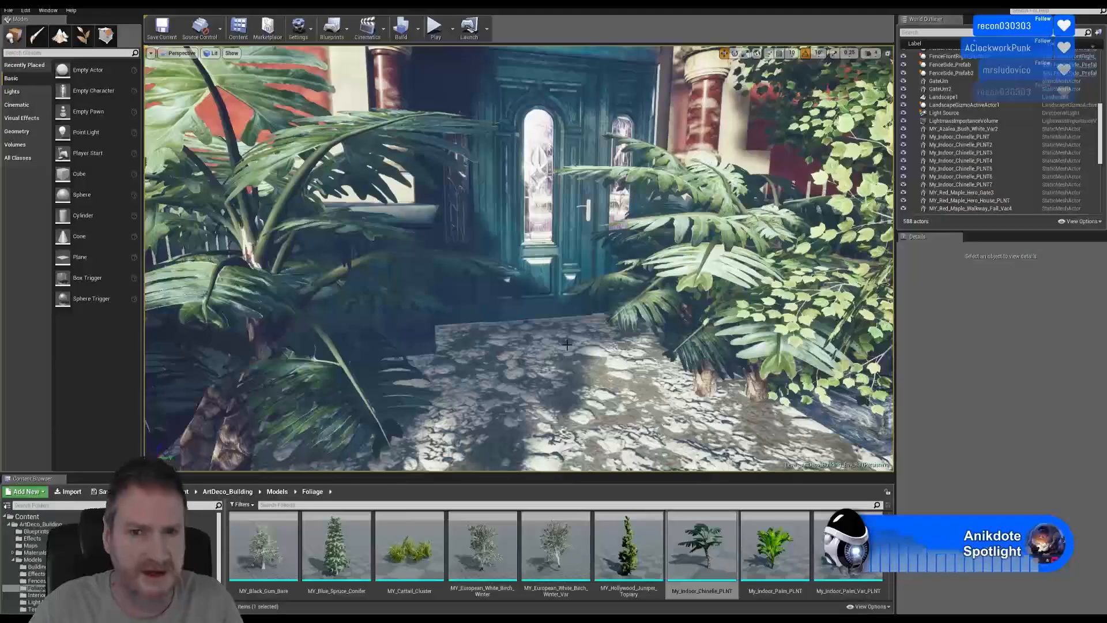
Place one My_Indoor_Palm_PLNT and one My_Indoor_Palm_Var_PLNT in the fenced bed in front of the arched window
key(s)
mouse_move(606, 346)
right_down()
mouse_move(524, 317)
mouse_move(455, 323)
mouse_move(487, 323)
mouse_move(490, 369)
mouse_move(496, 322)
mouse_move(610, 345)
right_up()
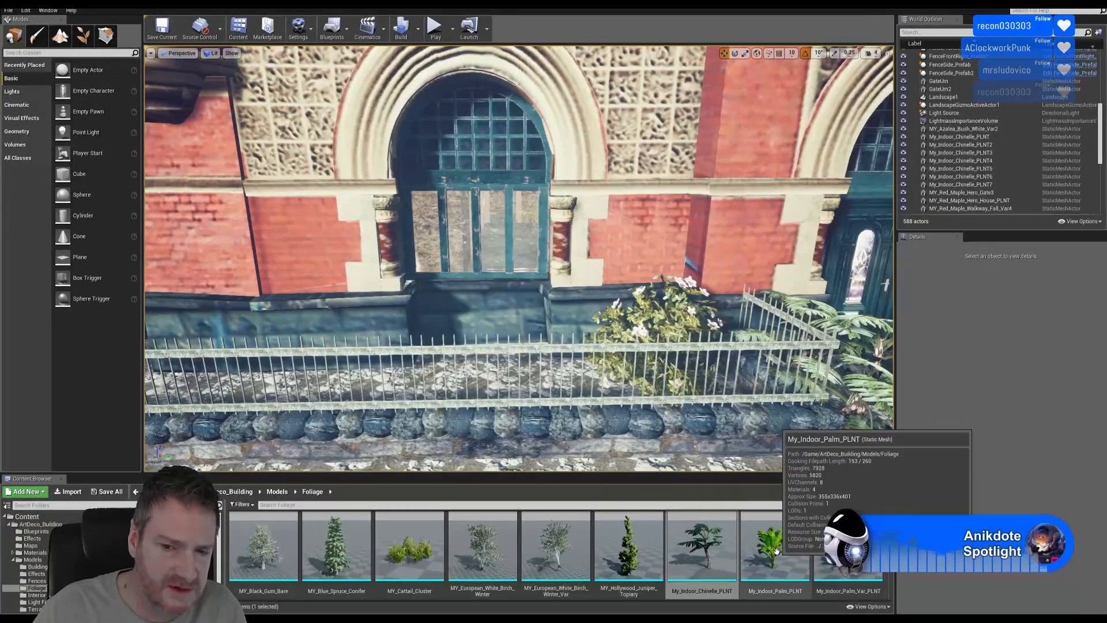
drag(775, 545, 391, 345)
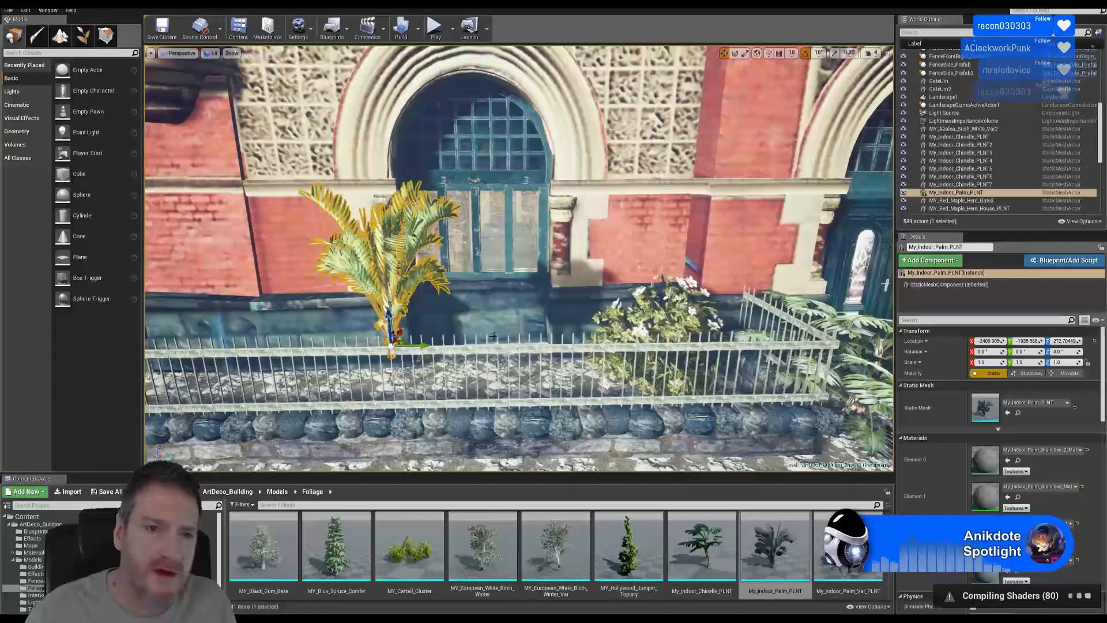
right_drag(786, 344, 726, 337)
key(f)
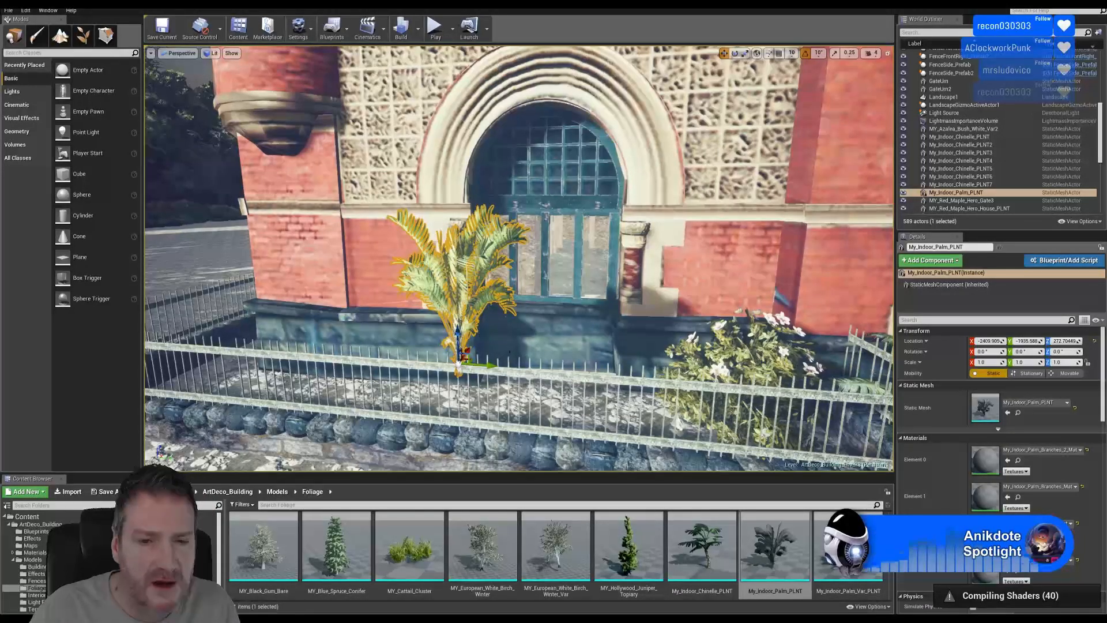
mouse_move(500, 270)
right_down()
mouse_move(475, 278)
mouse_move(500, 279)
right_up()
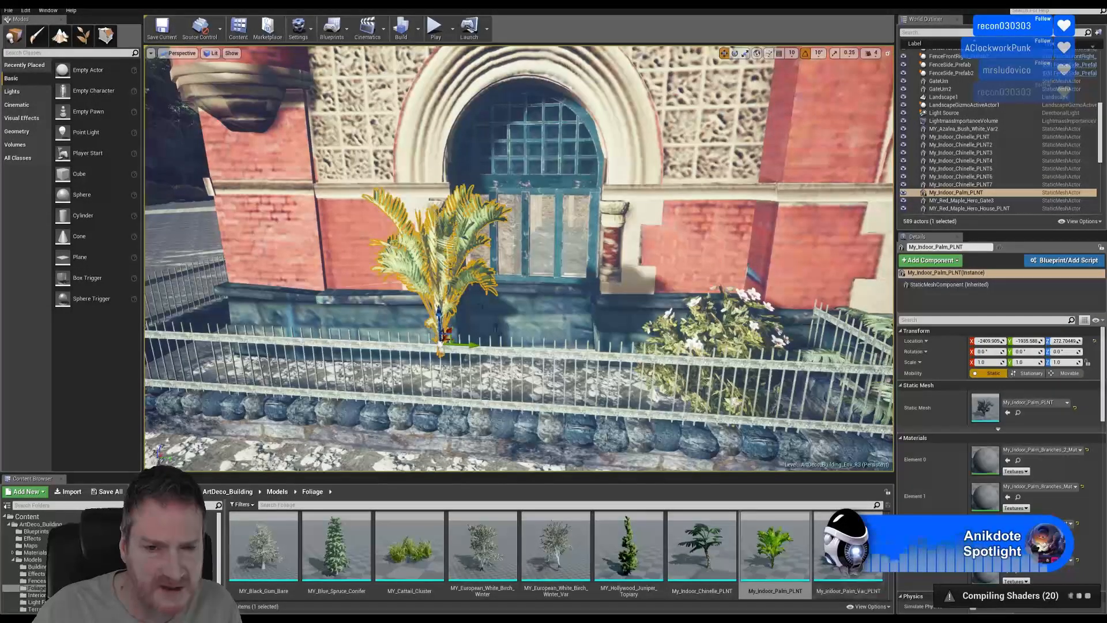
drag(619, 372, 575, 385)
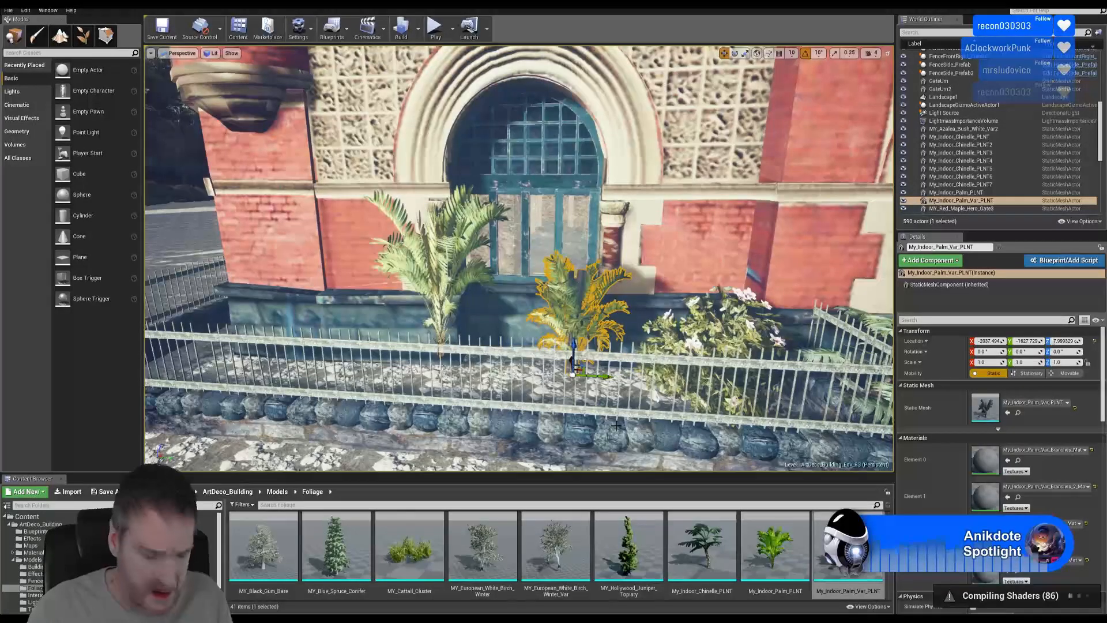
Move the Indoor Palm inside the fence to X about -2205 and lower it to the ground at Z about 5.6
right_drag(560, 339, 497, 262)
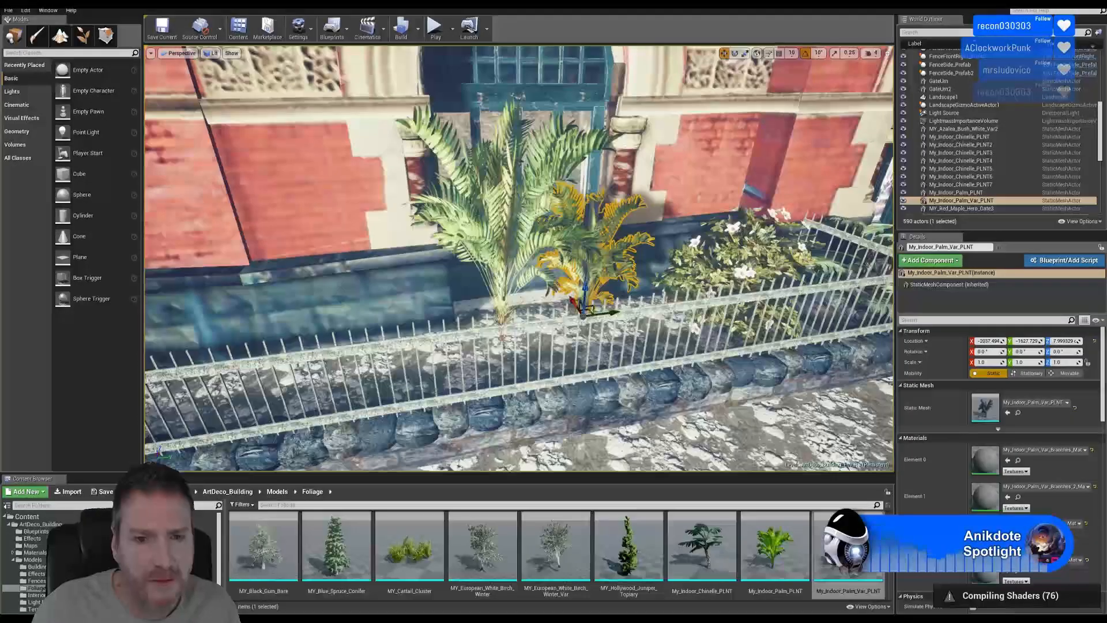
click(499, 265)
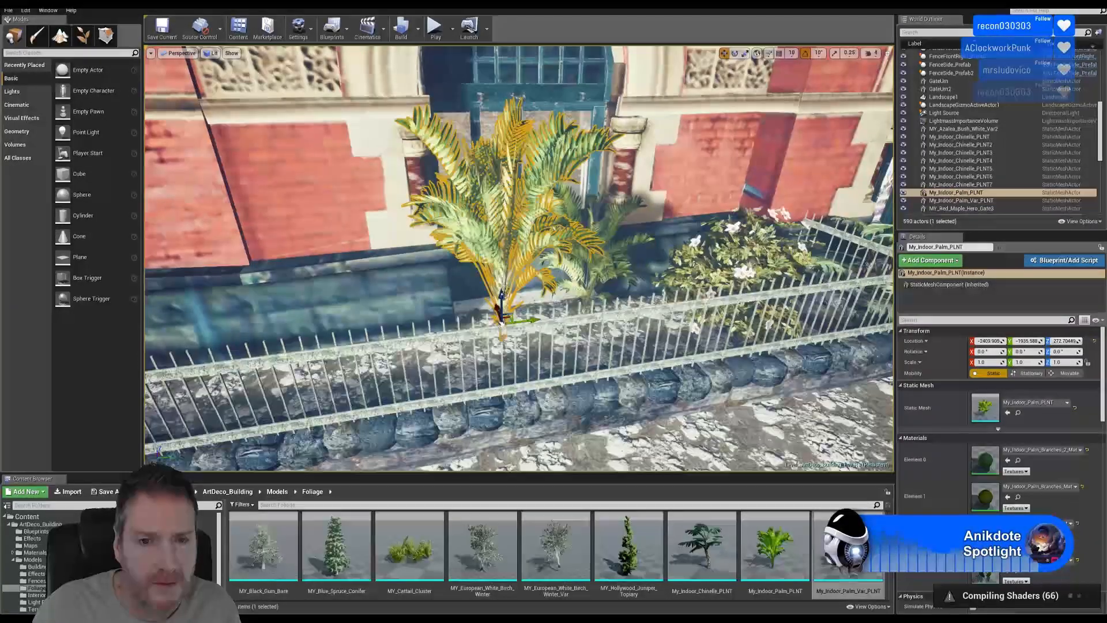
drag(502, 295, 502, 341)
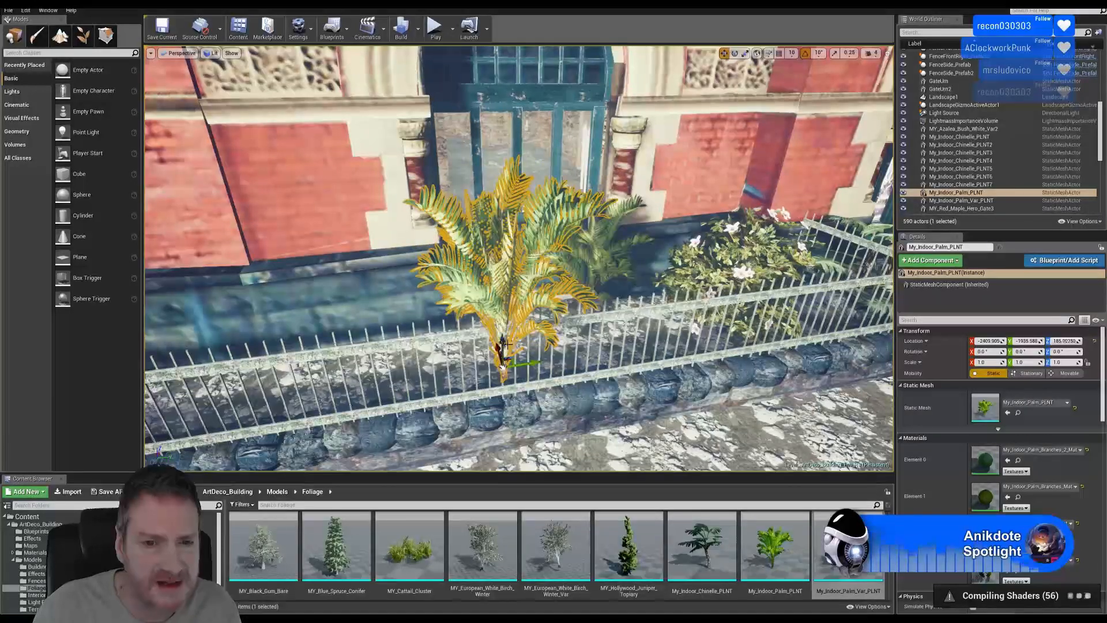
right_drag(502, 341, 672, 346)
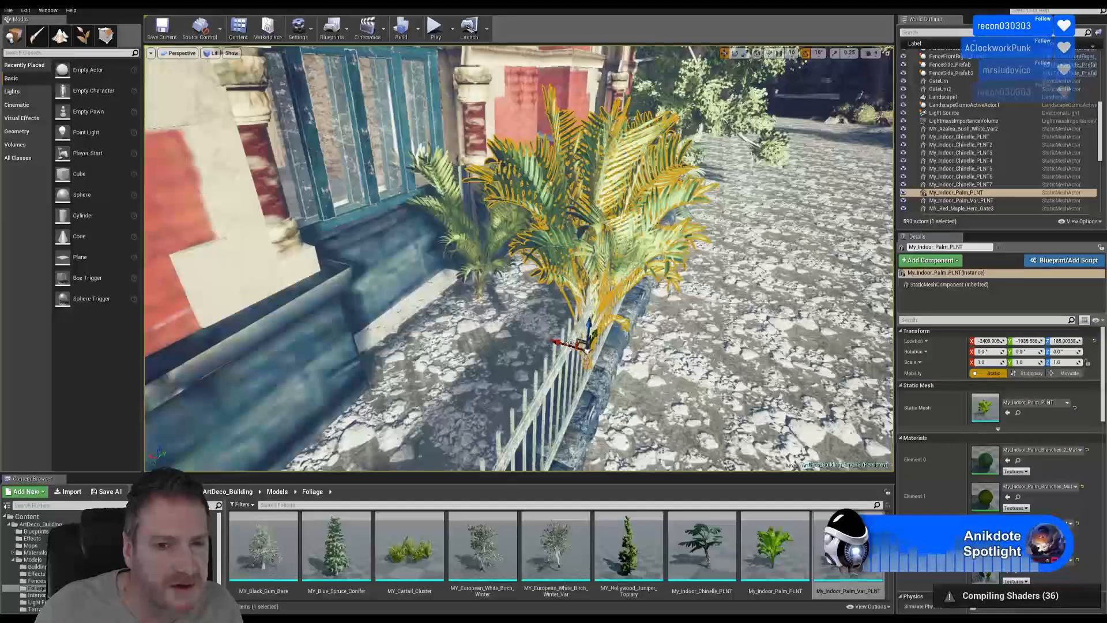
drag(563, 341, 455, 331)
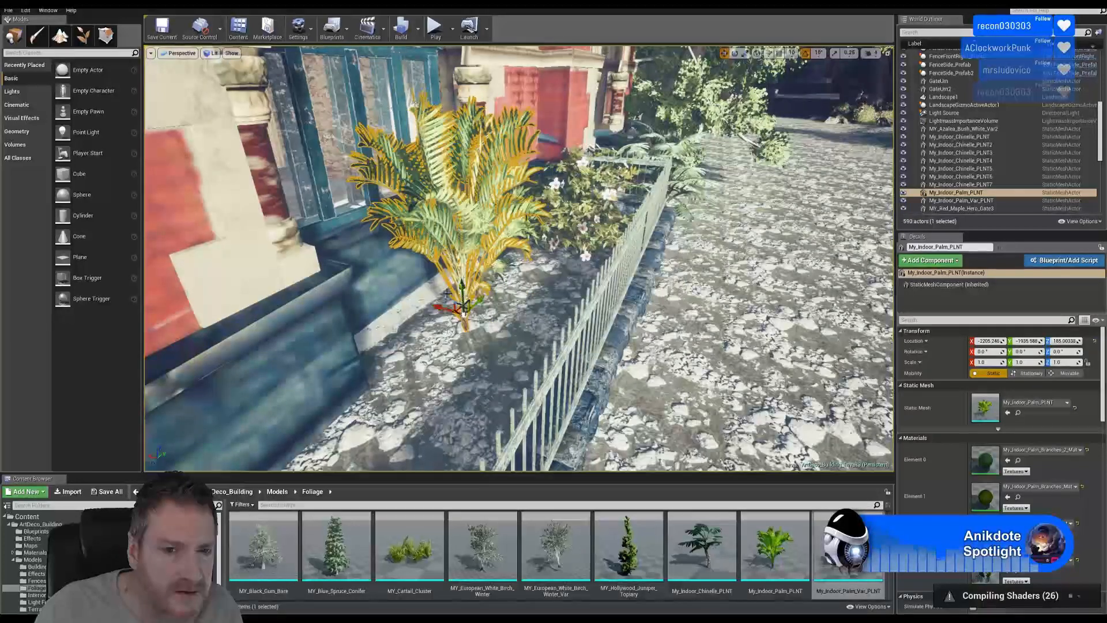
drag(463, 297, 486, 389)
Fine-tune the Indoor Palm Var's height on the ground and move it toward the fence to X about -2152
right_drag(486, 389, 288, 409)
click(514, 253)
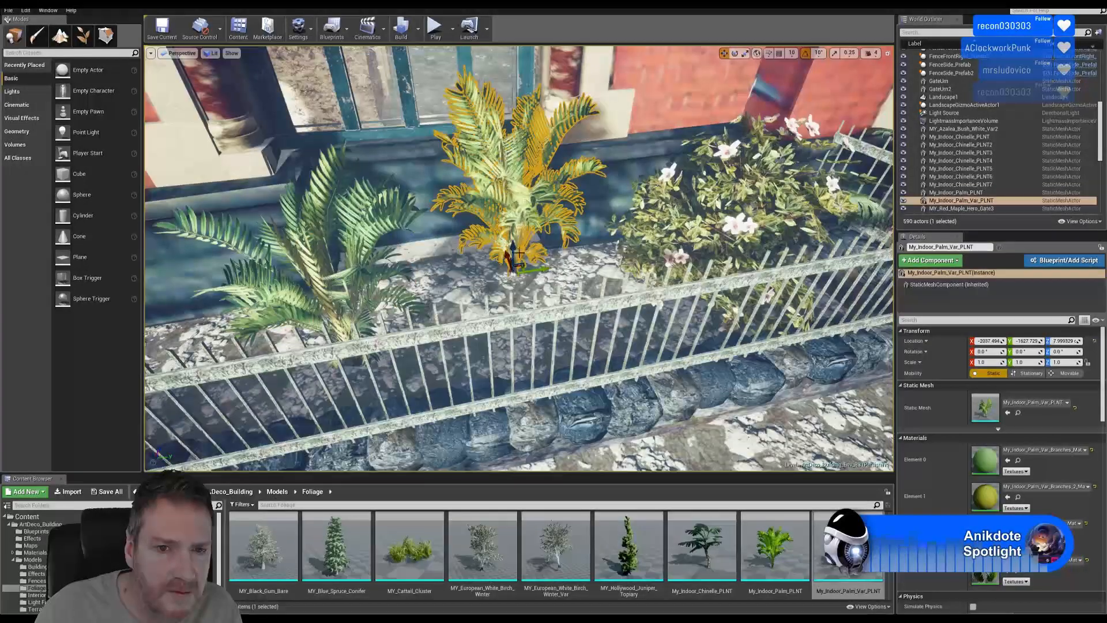
drag(515, 253, 517, 243)
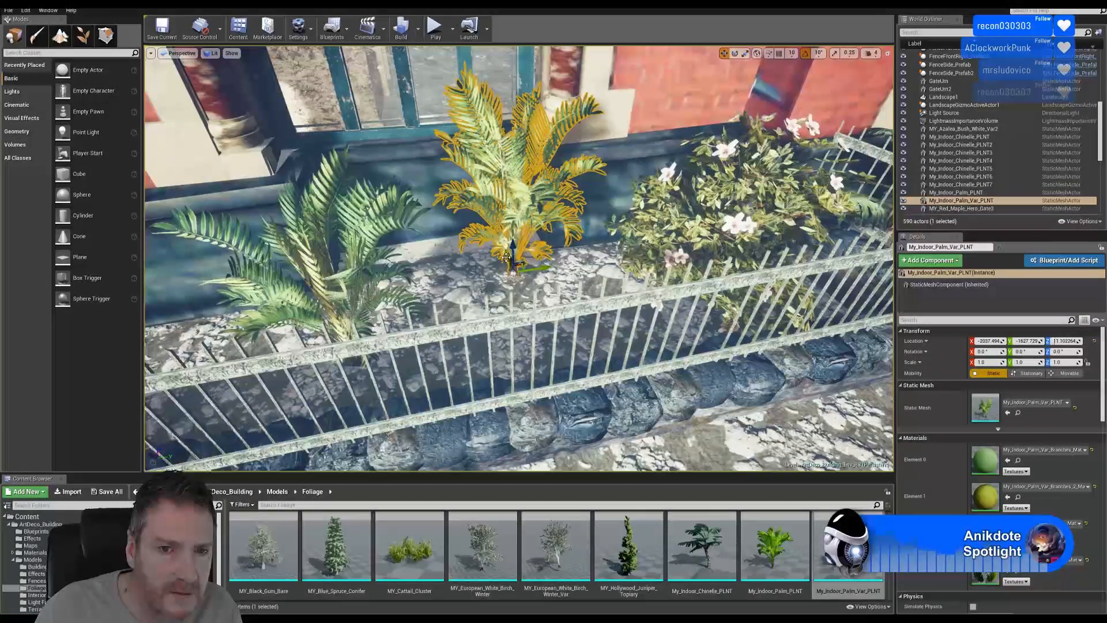
shift+drag(506, 257, 446, 250)
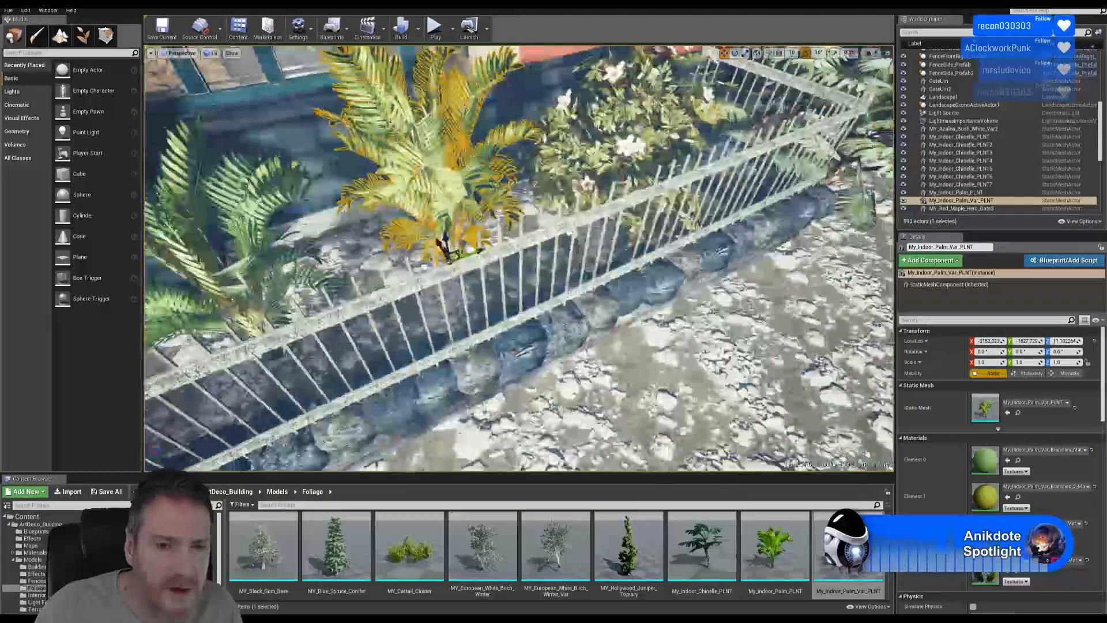
Select both palms in the fenced bed and scale them uniformly to about 1.45
right_drag(502, 294, 375, 305)
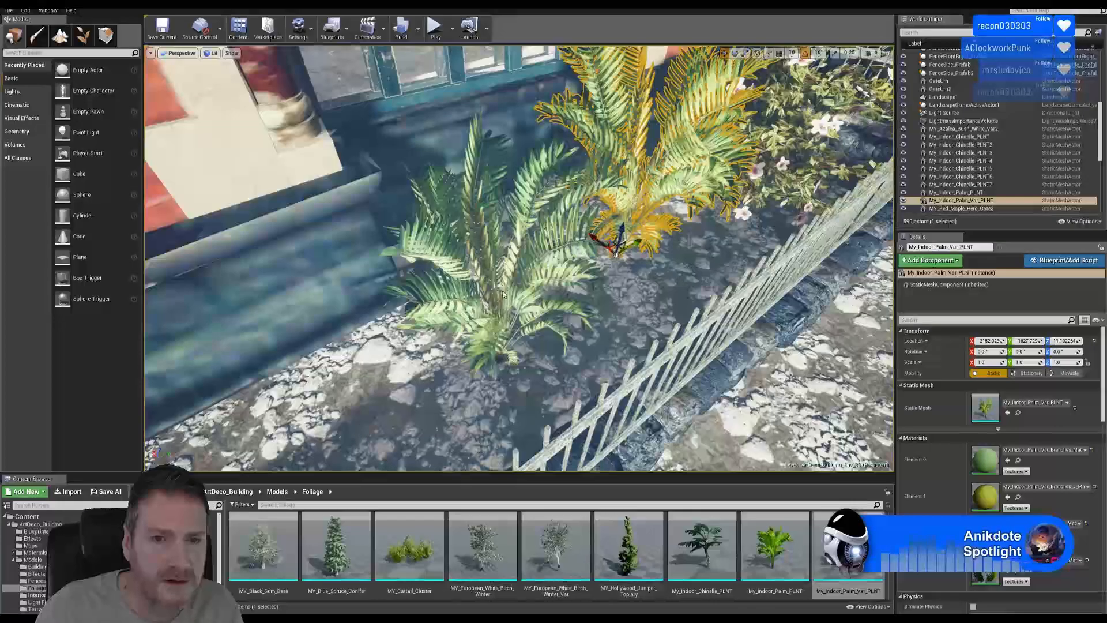
ctrl+click(503, 294)
click(635, 226)
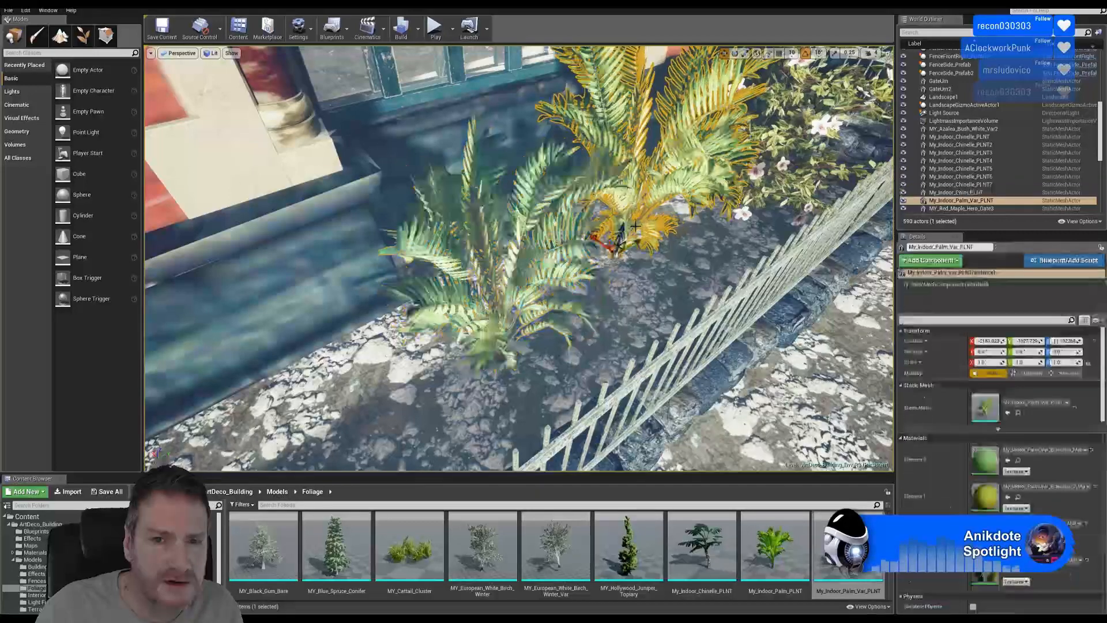
ctrl+click(506, 296)
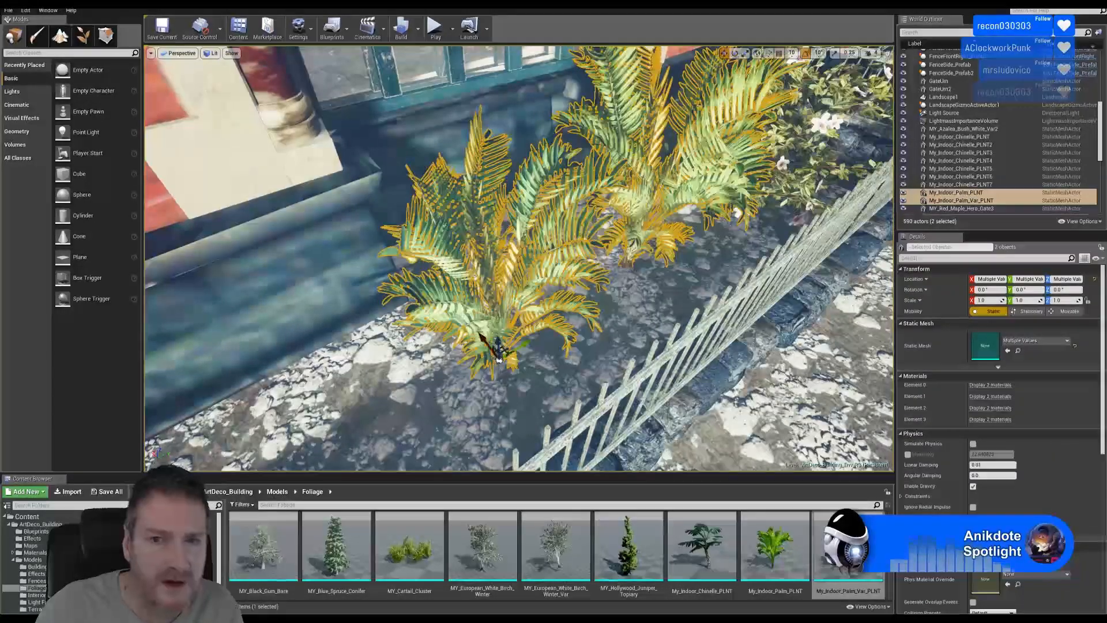
right_drag(614, 255, 507, 230)
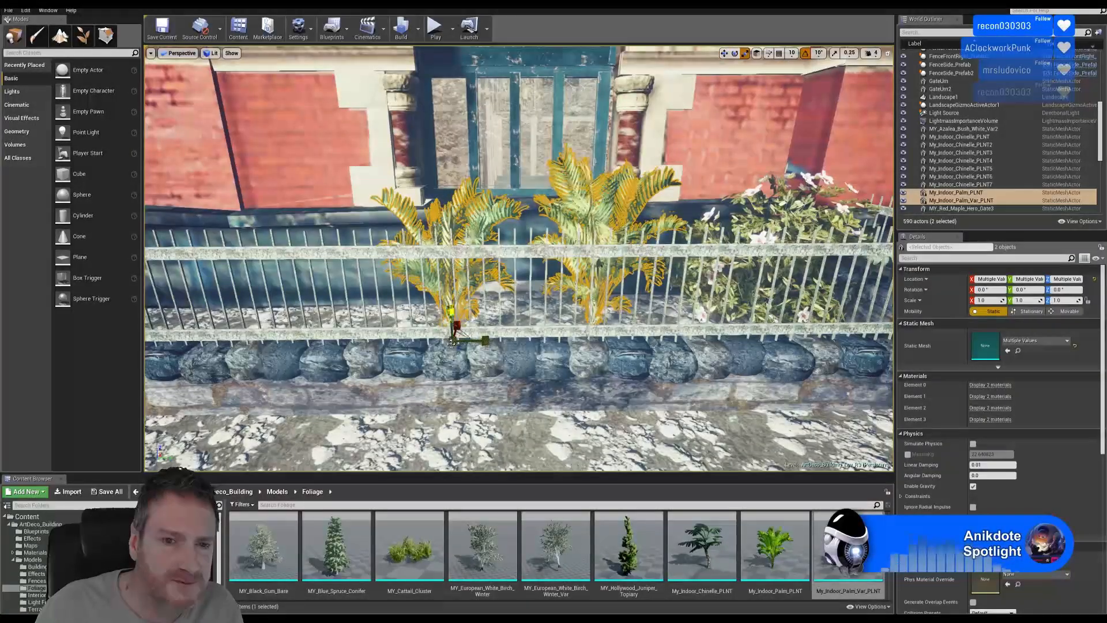
drag(452, 342, 458, 310)
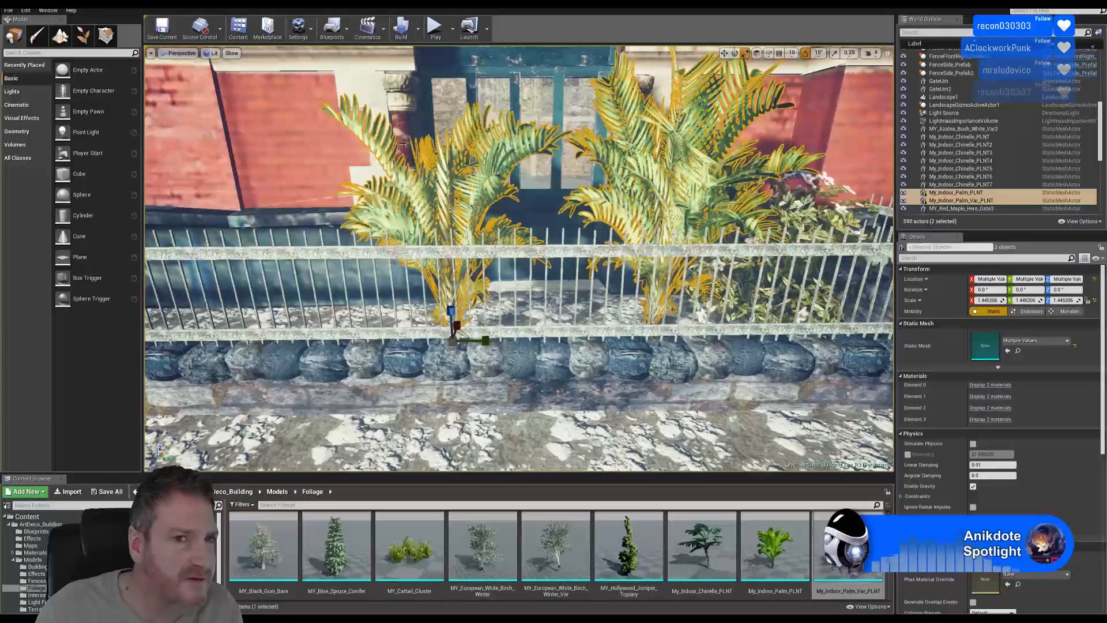
Scale the Indoor Palm uniformly to about 1.86 and slide it along the fence, away from the other palm, to Y about -2133
mouse_move(585, 205)
right_down()
mouse_move(635, 205)
mouse_move(651, 190)
mouse_move(602, 187)
mouse_move(571, 213)
right_up()
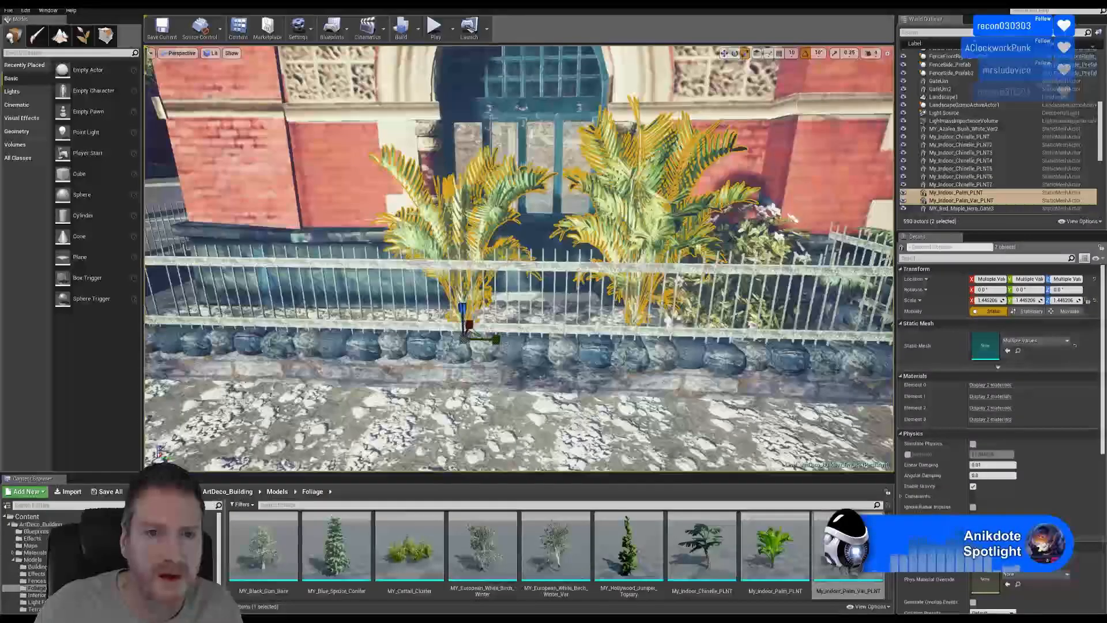
click(475, 312)
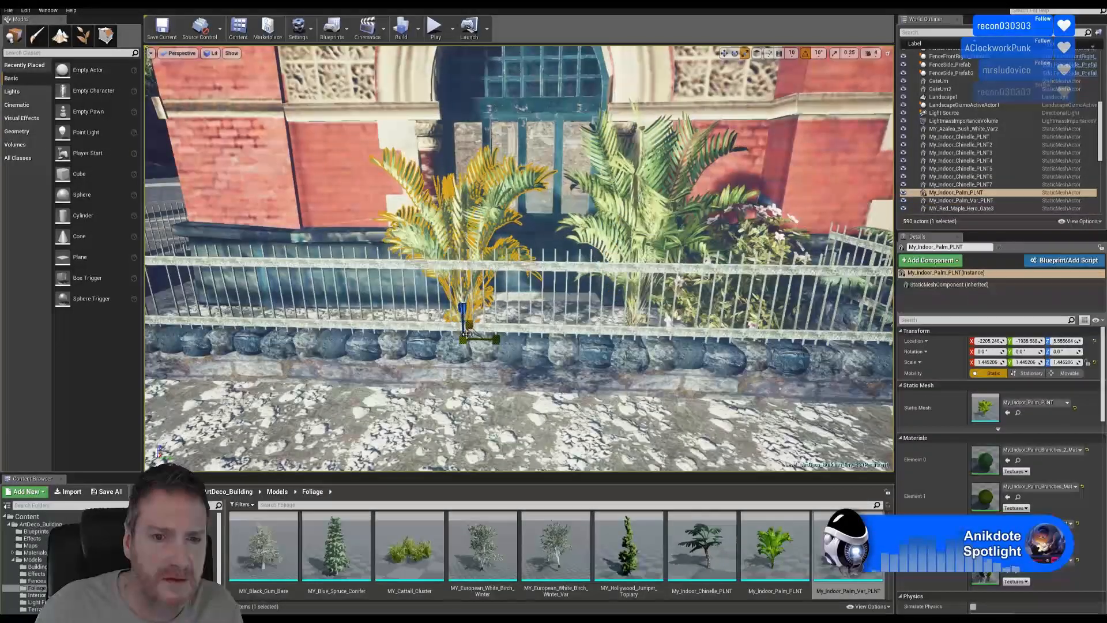
drag(466, 326, 474, 318)
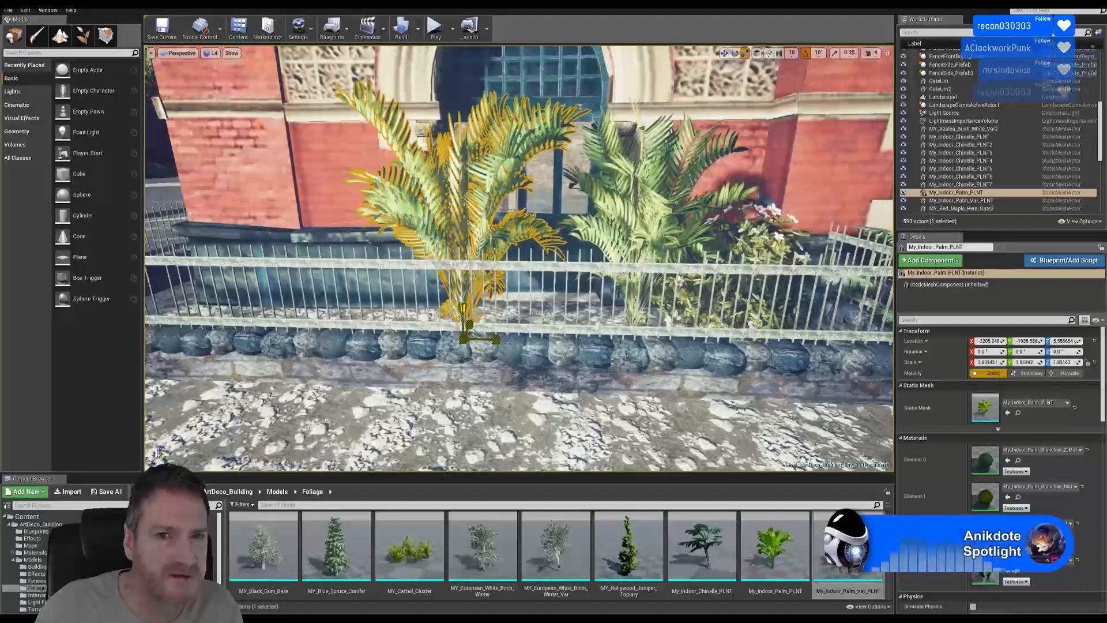
click(724, 53)
drag(427, 340, 413, 334)
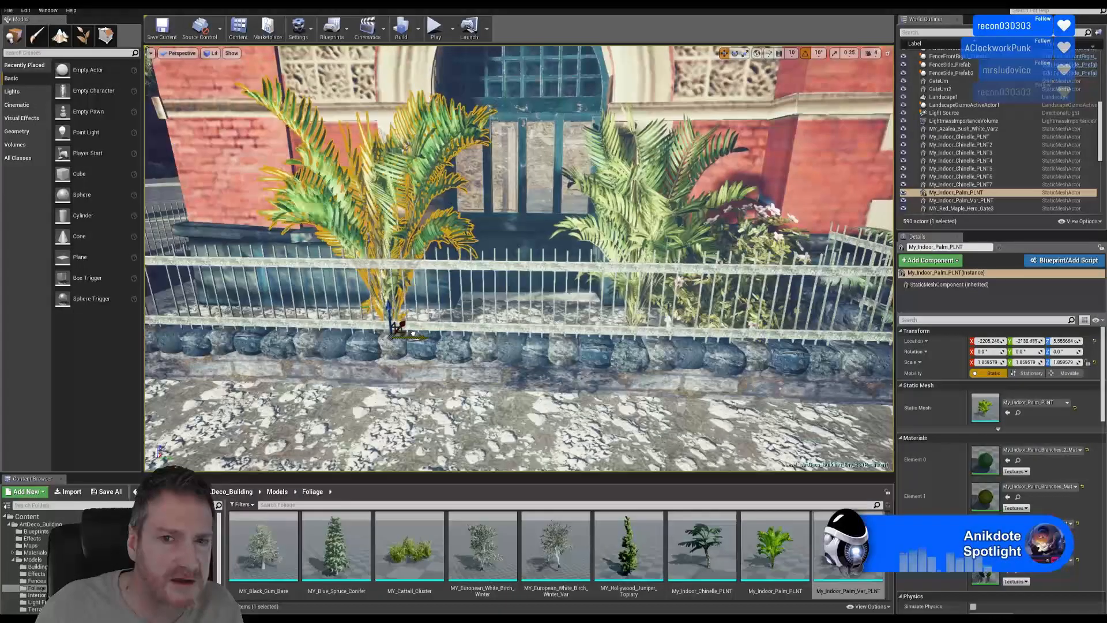
Balance the two palms around the window, with the Indoor Palm Var at Y about -1470 and the Indoor Palm at Y about -2095
click(655, 239)
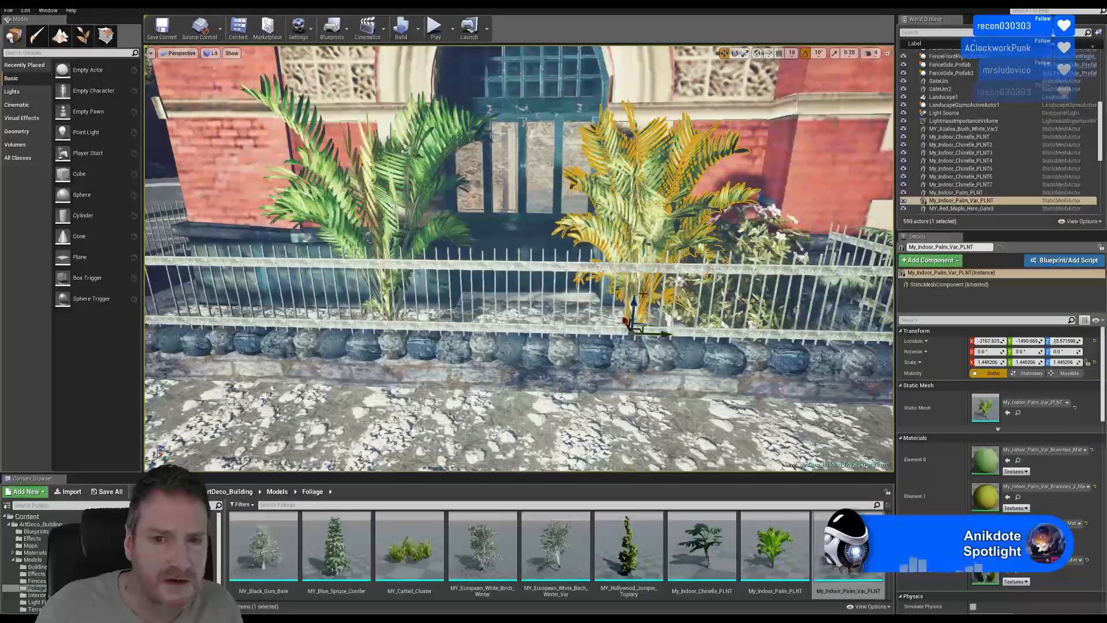
drag(670, 330, 667, 329)
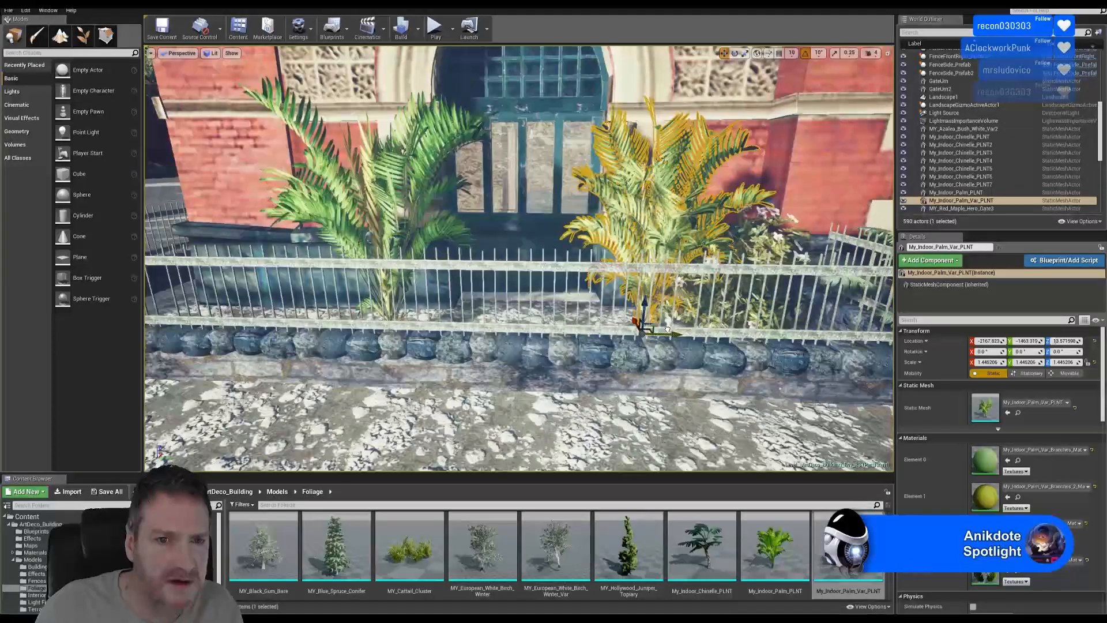
right_drag(519, 260, 508, 312)
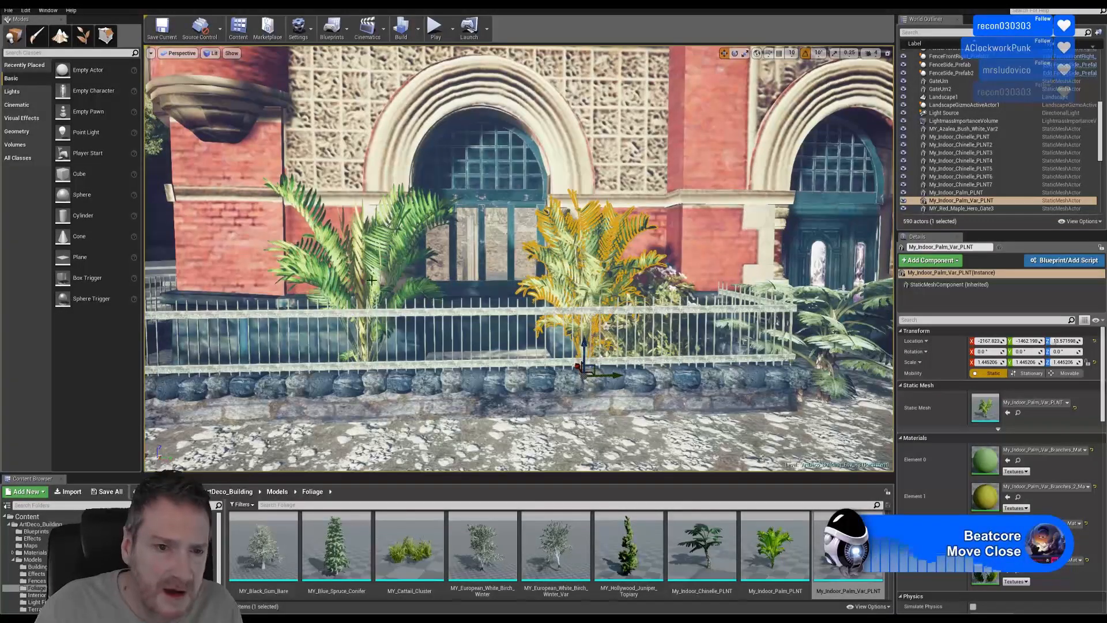
click(390, 276)
drag(398, 387, 410, 388)
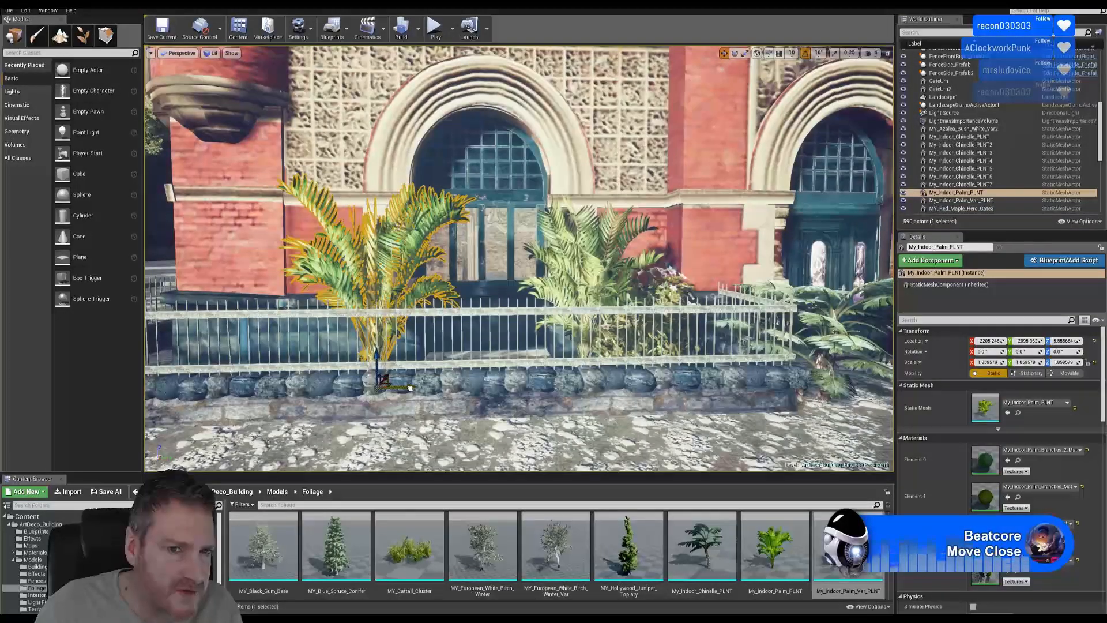
click(594, 279)
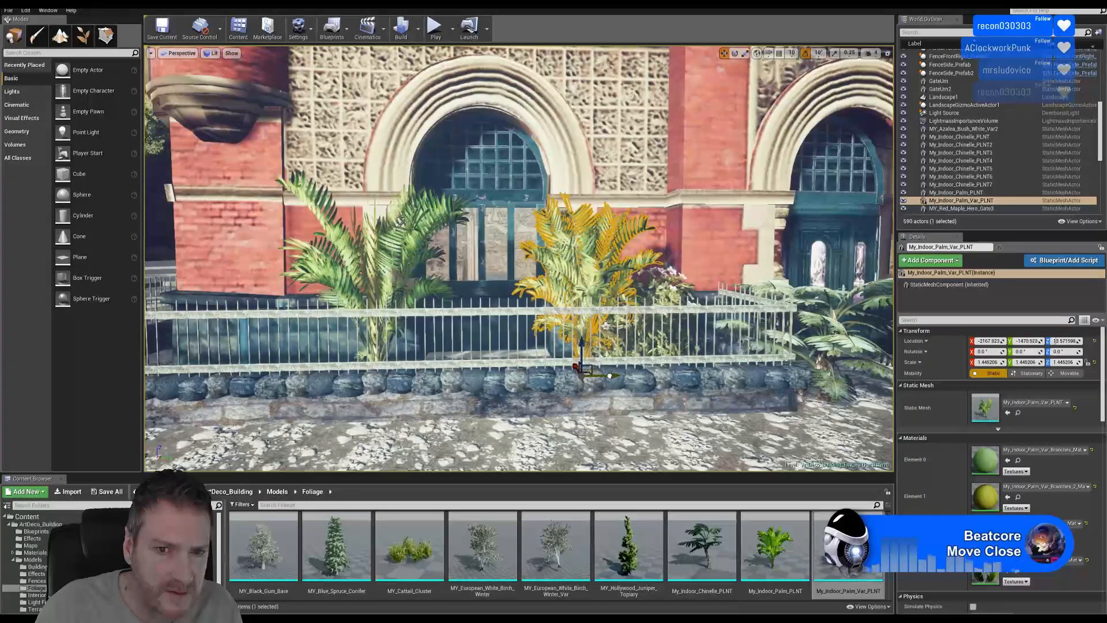
key(Escape)
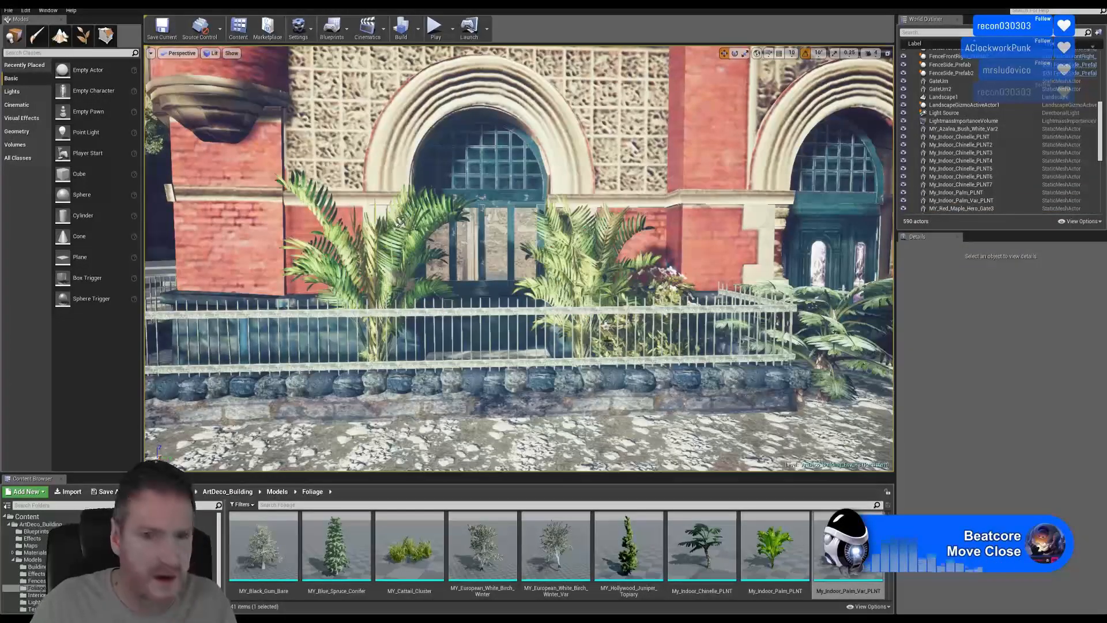
Place MY_Azalea_Bush_White in the fenced bed beside the Indoor Palm and scale it uniformly to about 1.97
mouse_move(519, 259)
right_down()
mouse_move(484, 259)
mouse_move(519, 262)
mouse_move(525, 274)
mouse_move(502, 257)
mouse_move(528, 260)
right_up()
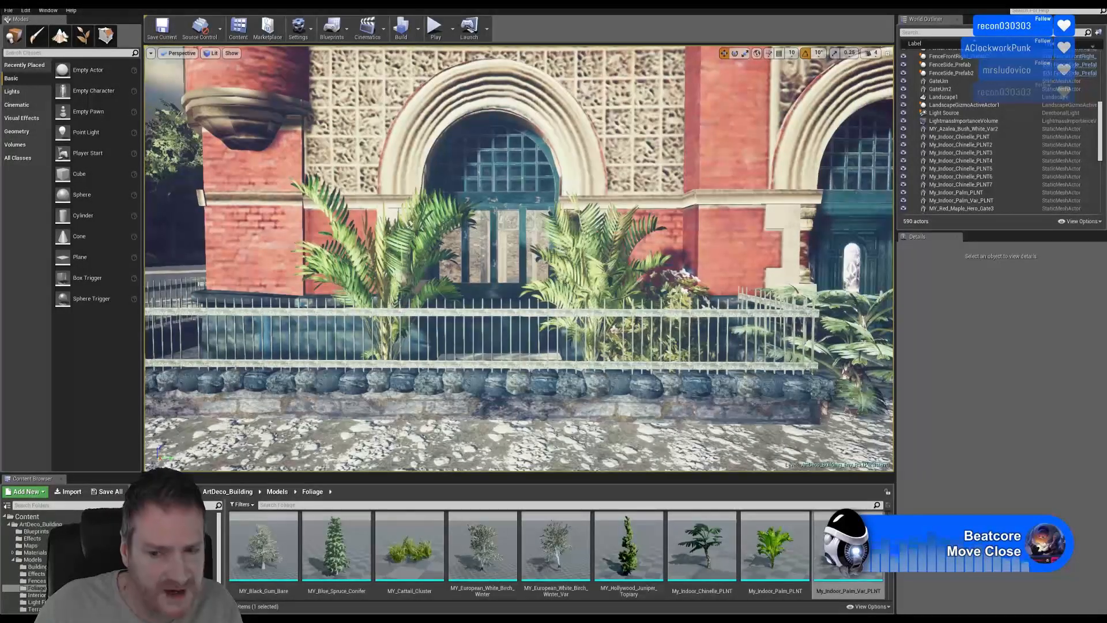
scroll(626, 597, down, 3)
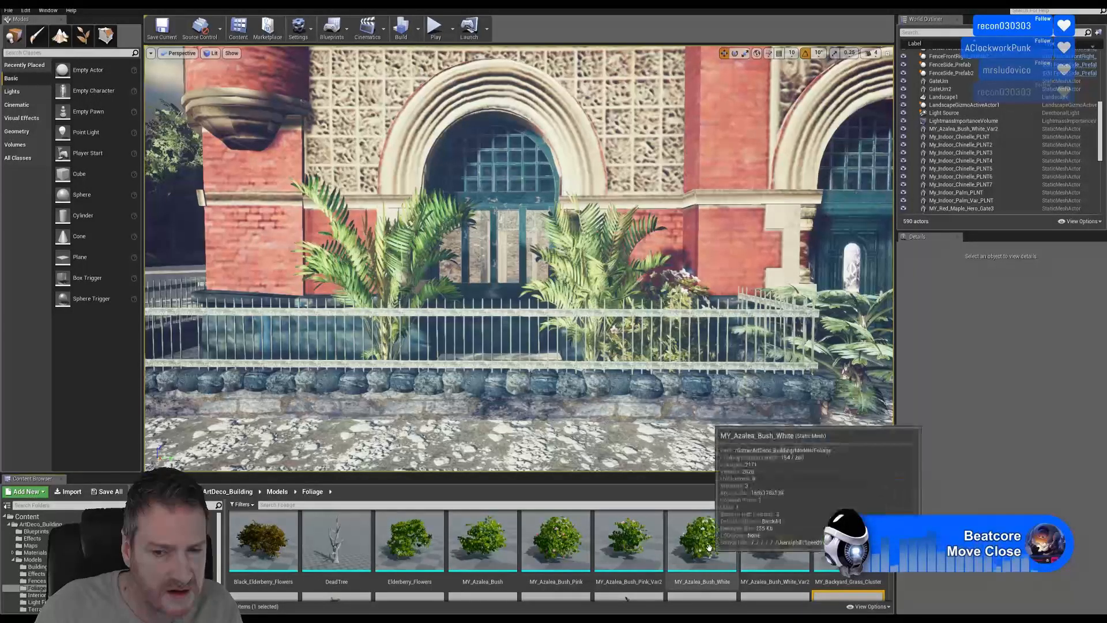
drag(709, 547, 458, 384)
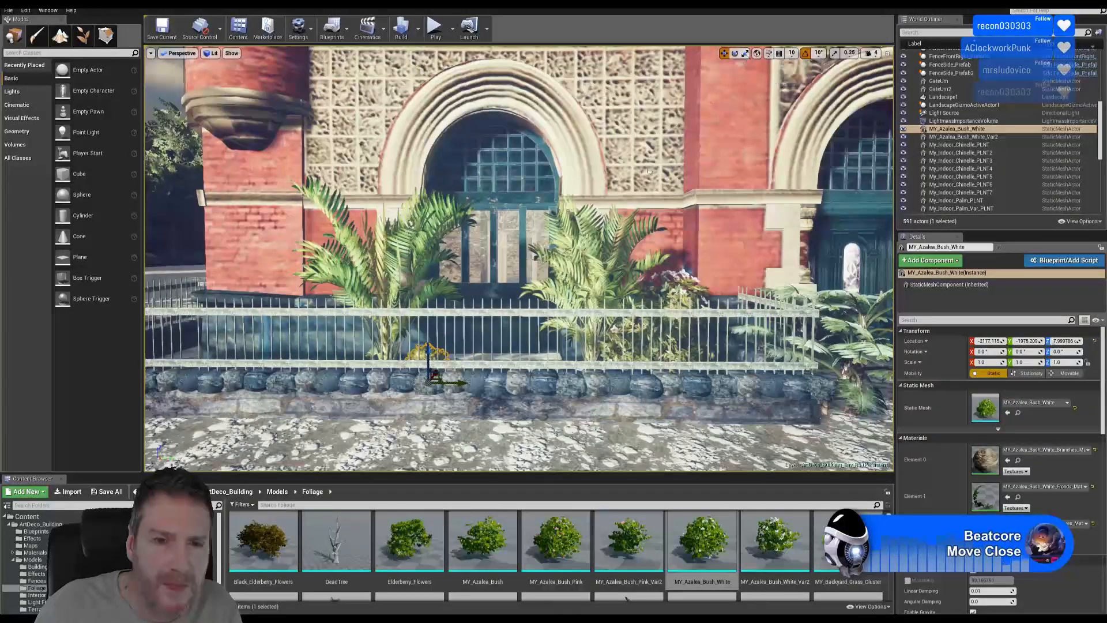
key(r)
drag(440, 386, 467, 367)
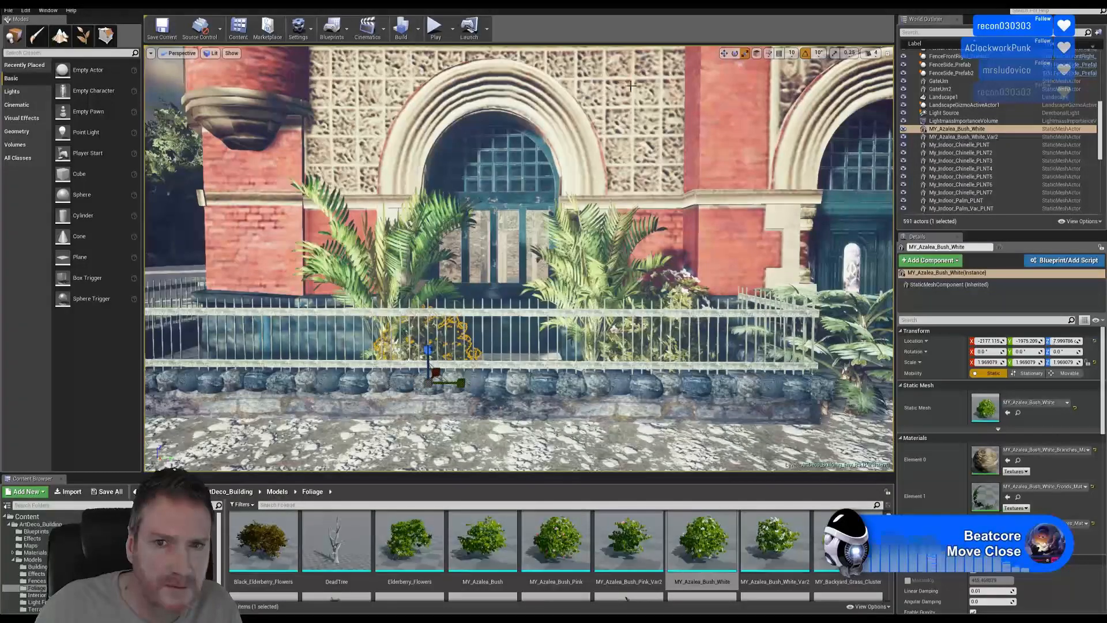
Slide the white azalea along the fence toward the window's centre to Y about -1924
click(723, 53)
mouse_move(524, 380)
right_down()
mouse_move(501, 400)
mouse_move(511, 390)
right_up()
drag(510, 389, 534, 391)
key(Escape)
mouse_move(533, 392)
right_down()
mouse_move(518, 392)
mouse_move(560, 408)
mouse_move(537, 382)
mouse_move(536, 398)
right_up()
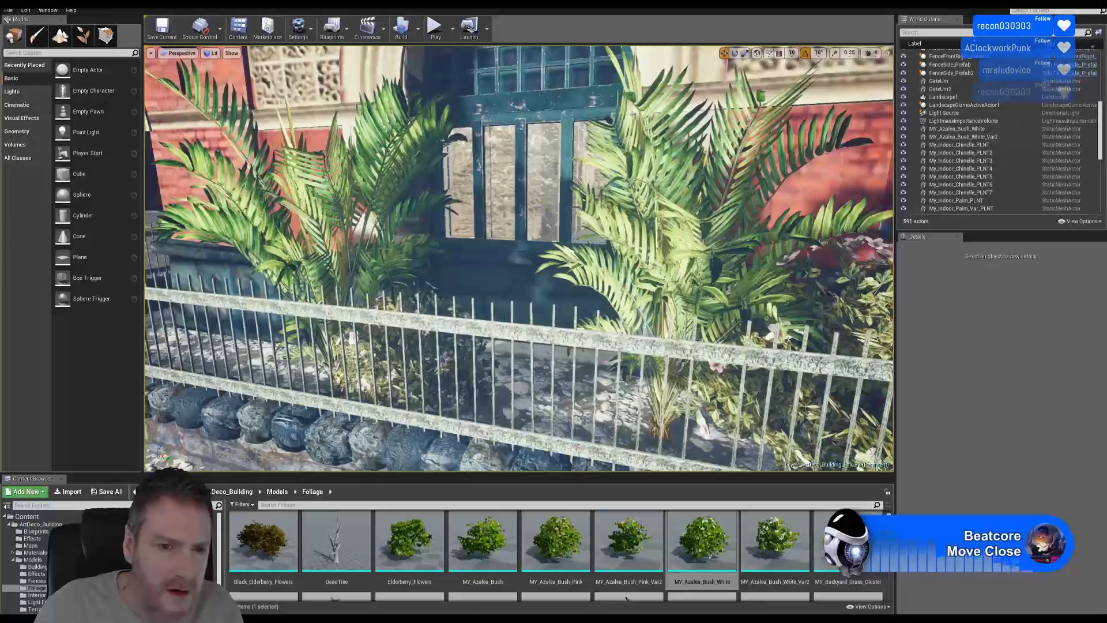
Enlarge the white azalea uniformly to about 2.51 and shift it between the two palms to Y about -1820
click(502, 346)
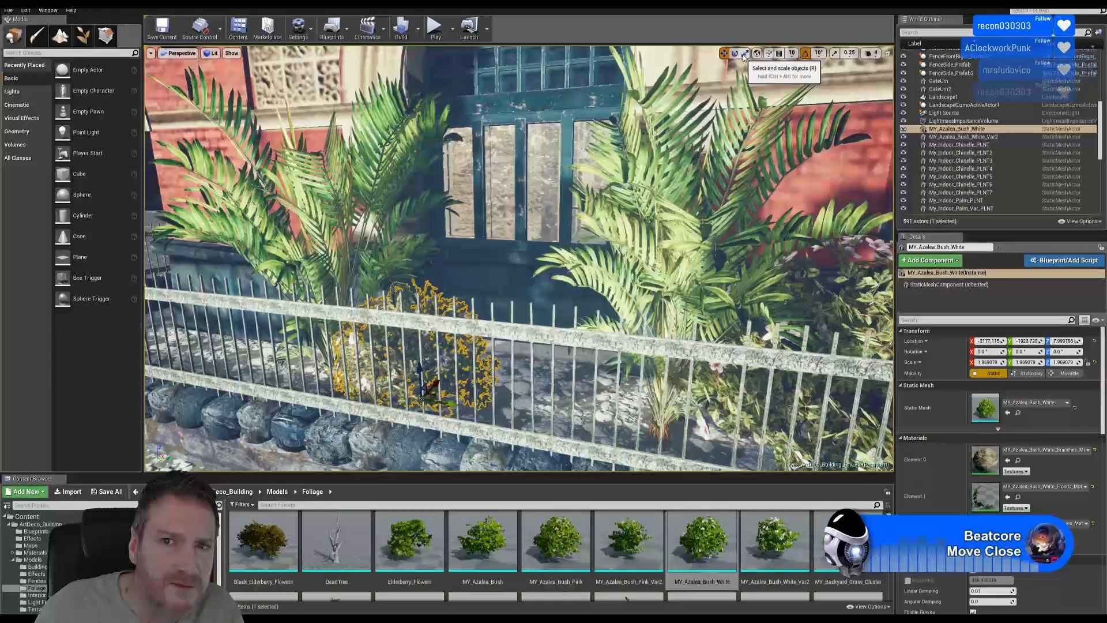
drag(426, 400, 432, 399)
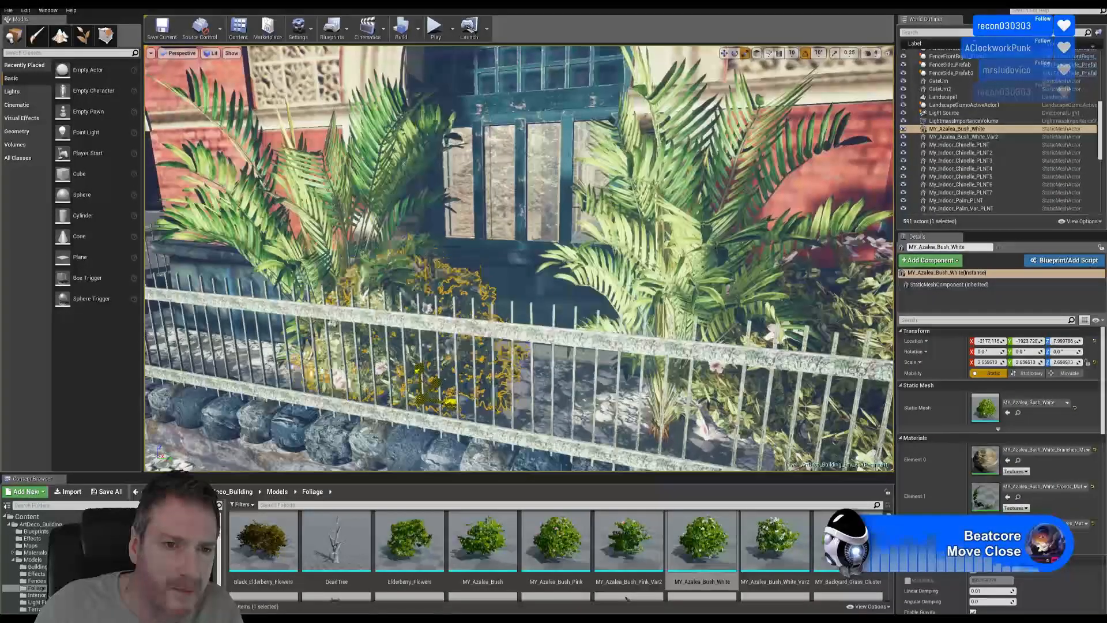
click(724, 53)
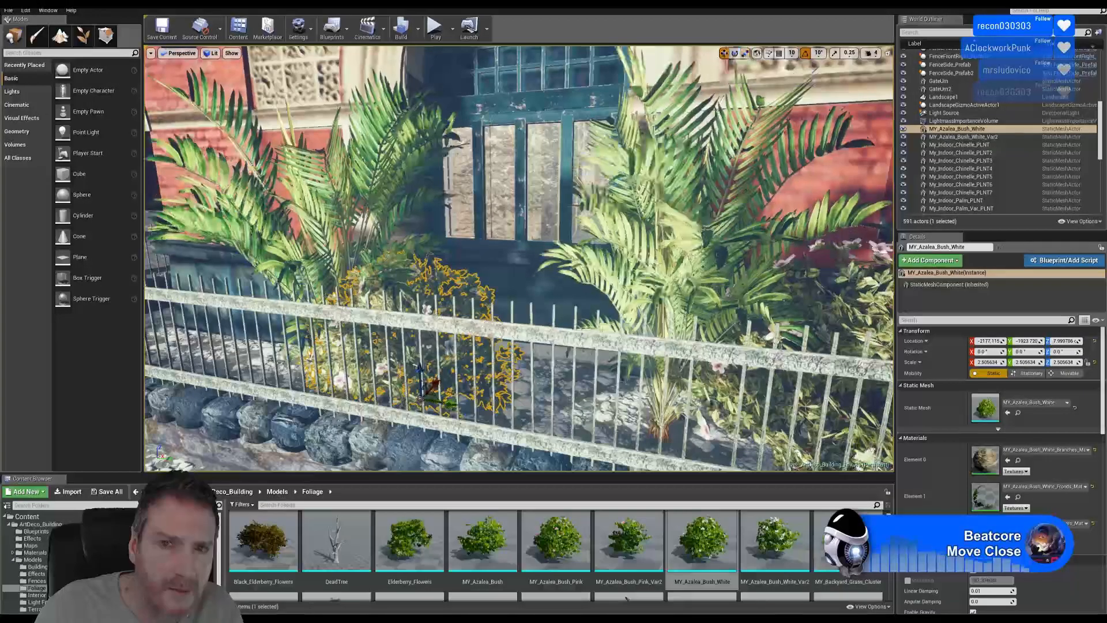
drag(465, 407, 499, 415)
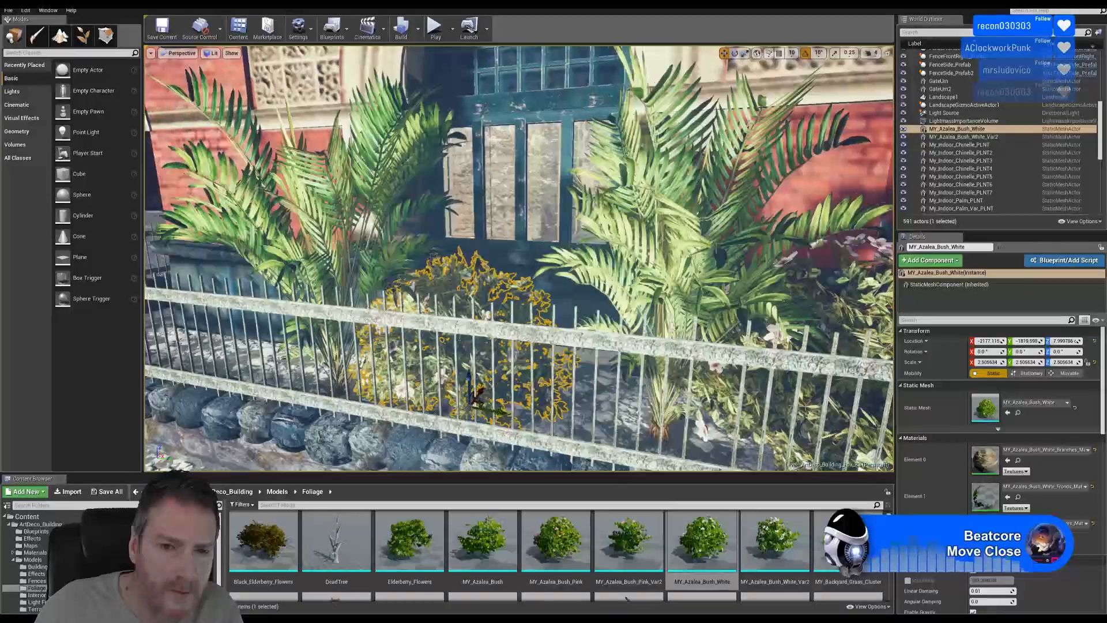
Place MY_Azalea_Bush_Pink_Var2, move it inside the fence to X about -2204, and settle it on the ground at Z about -17.6
right_drag(493, 415, 438, 357)
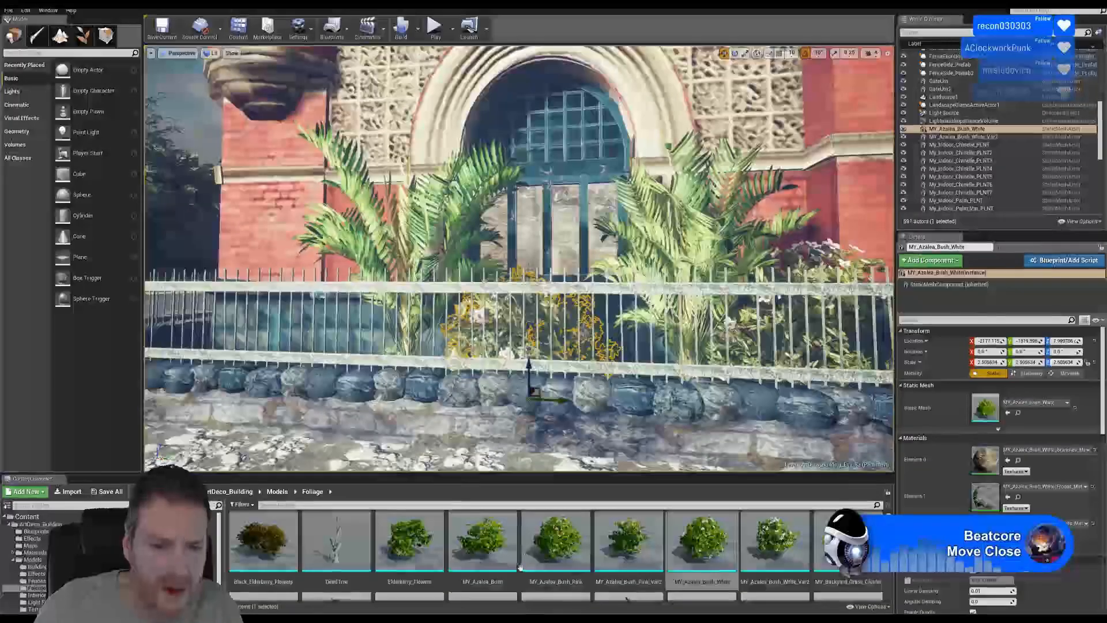
drag(632, 555, 620, 430)
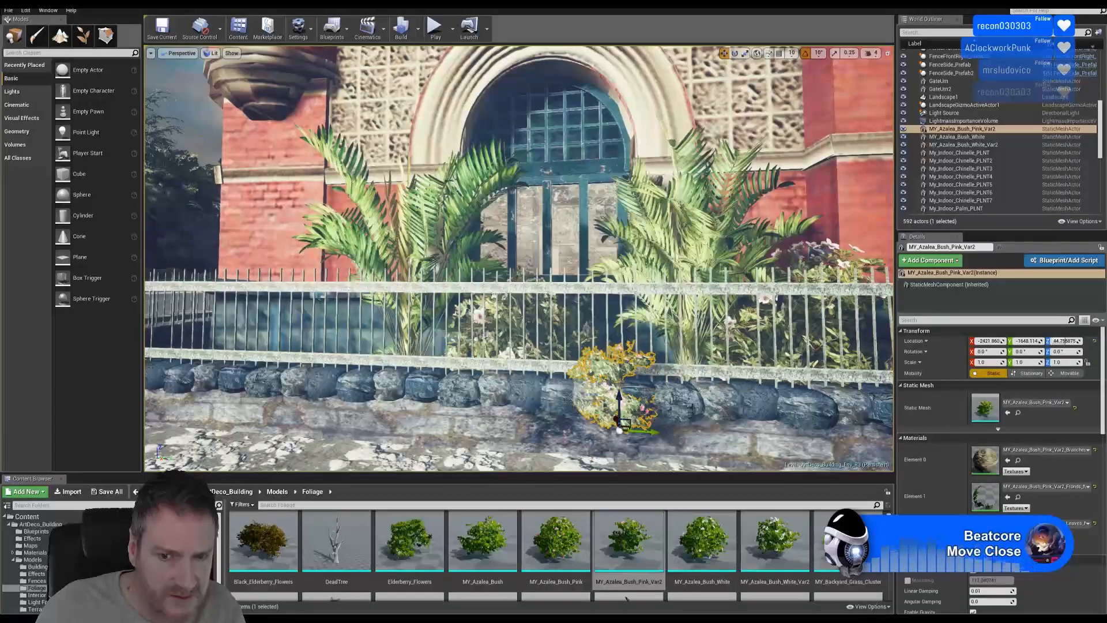
right_drag(620, 429, 548, 418)
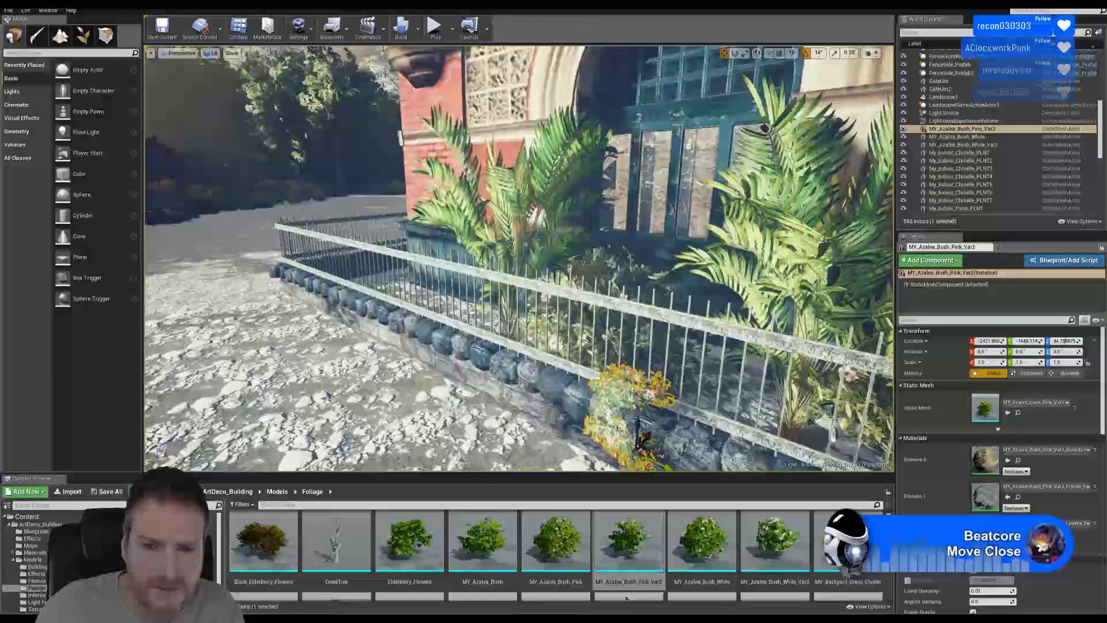
drag(631, 404, 681, 421)
right_drag(681, 421, 651, 421)
drag(624, 333, 625, 542)
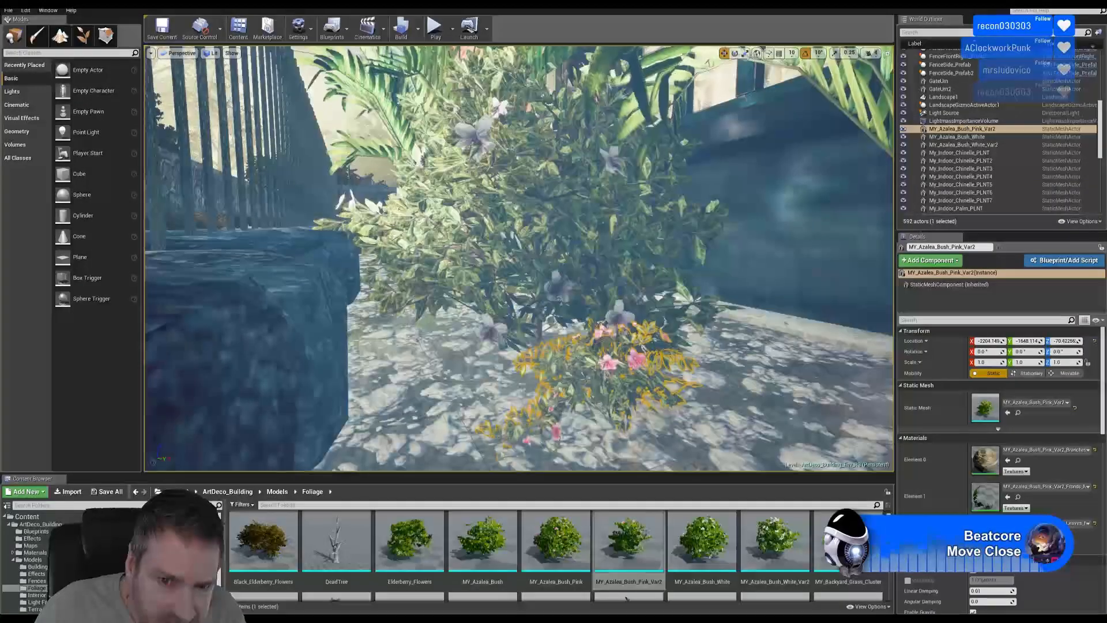
drag(647, 419, 647, 422)
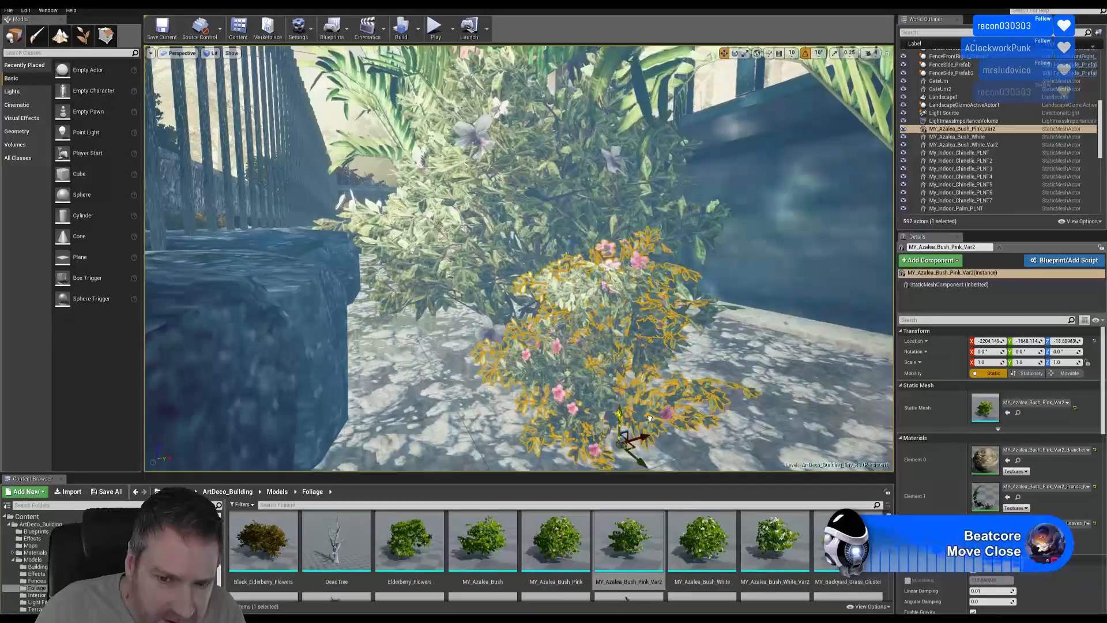
Scale the pink azalea uniformly to about 2.07 and rotate it about the vertical axis to -120°
right_drag(745, 66, 859, 75)
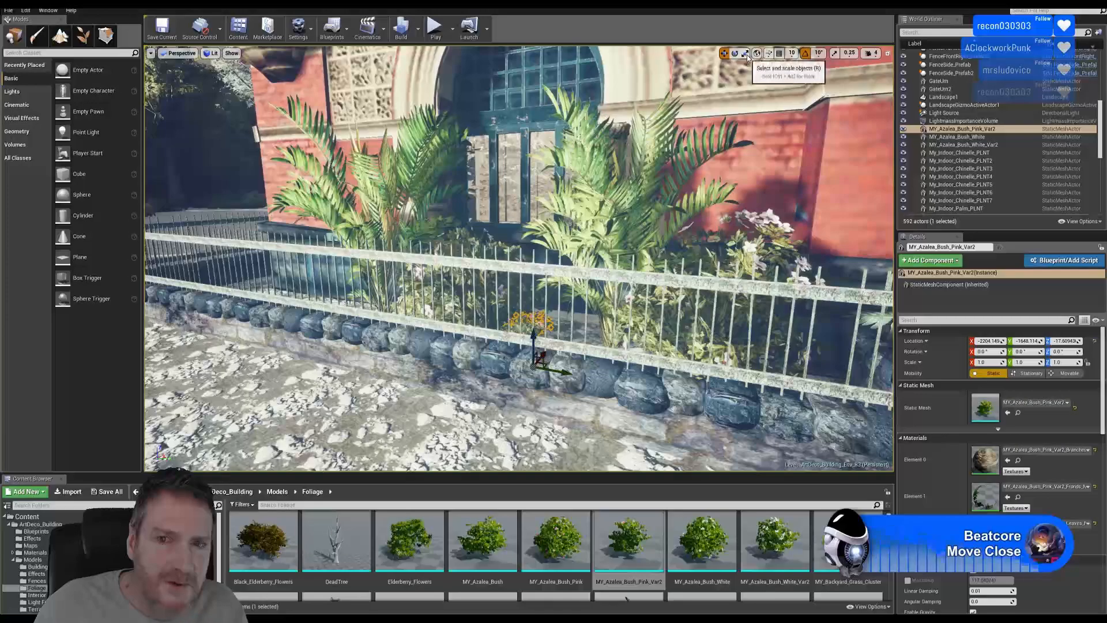
drag(540, 366, 549, 355)
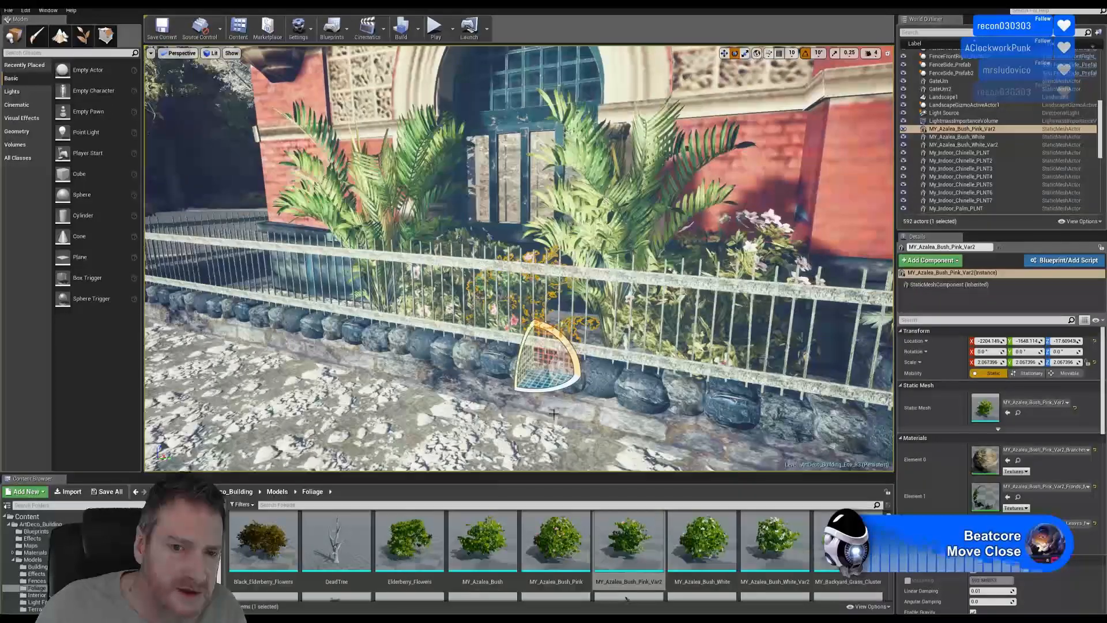
drag(515, 389, 572, 394)
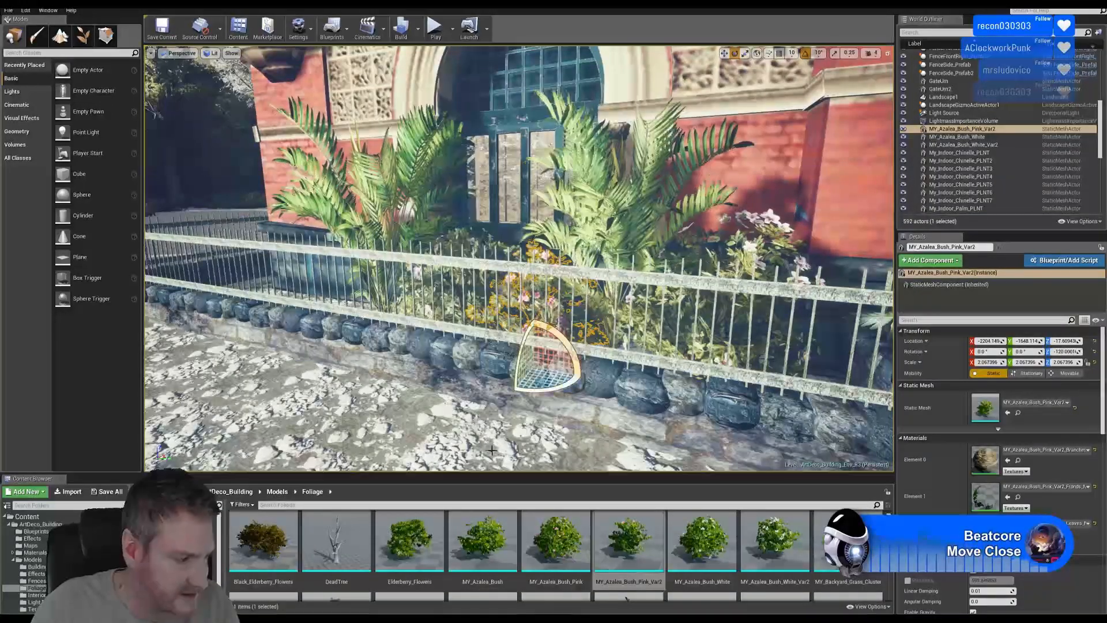
Examine the palms and azaleas behind the fence from the front of the bed
right_drag(572, 394, 620, 375)
key(w)
key(s)
key(e)
key(s)
key(Escape)
key(q)
key(s)
key(w)
mouse_move(452, 337)
right_down()
mouse_move(516, 326)
mouse_move(452, 325)
right_up()
Duplicate the pink azalea and slide the copy along the fence toward the entrance end to Y about -1088
click(453, 325)
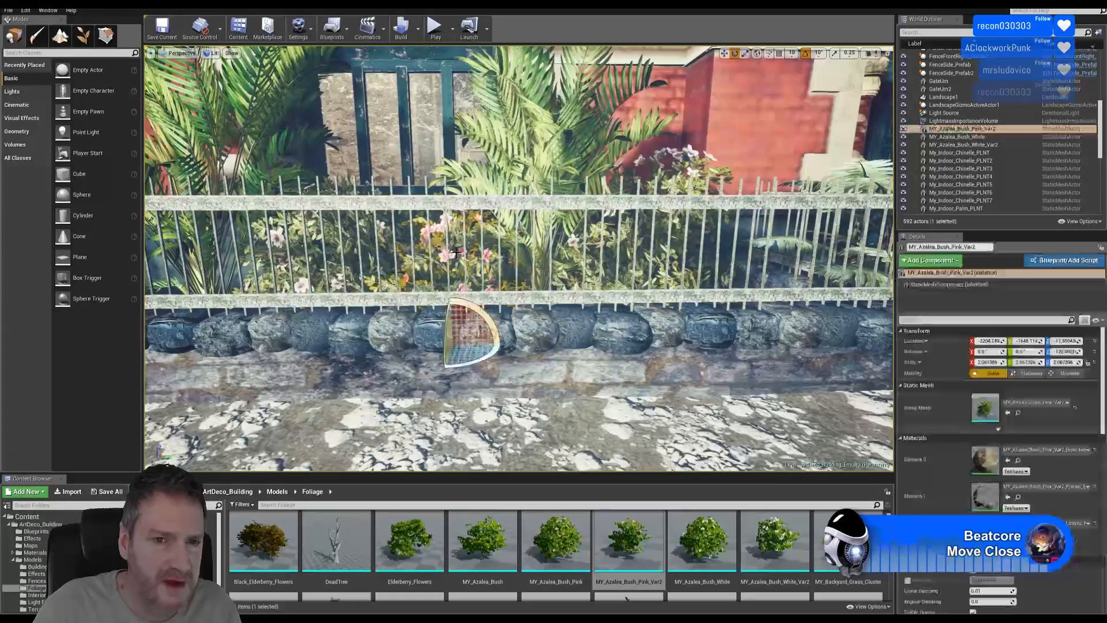
right_click(459, 326)
mouse_move(509, 402)
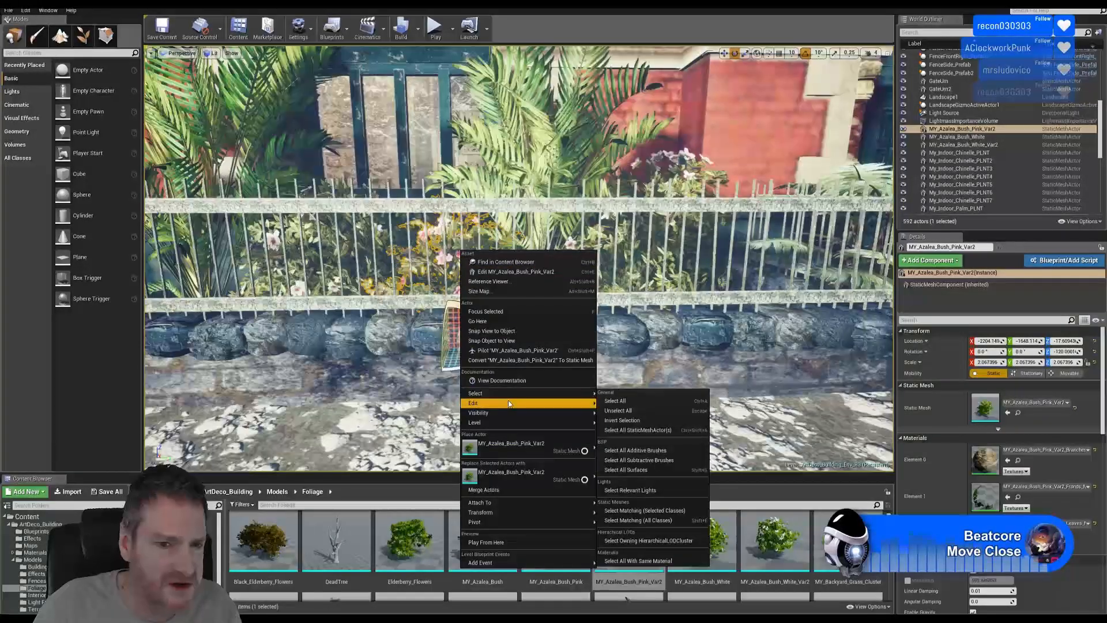
click(614, 443)
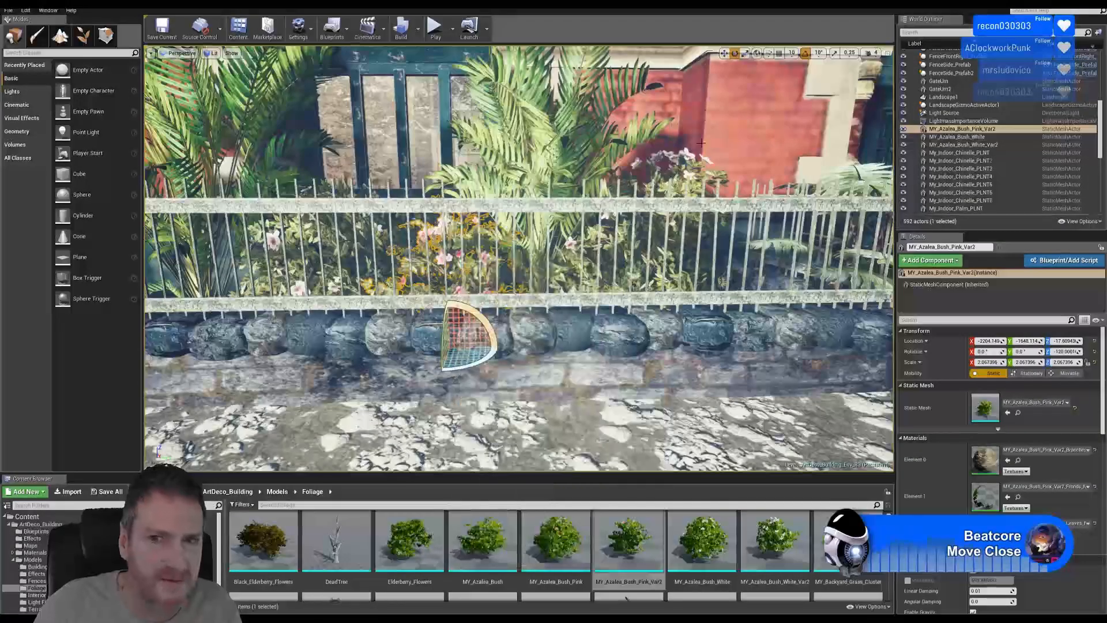
click(725, 53)
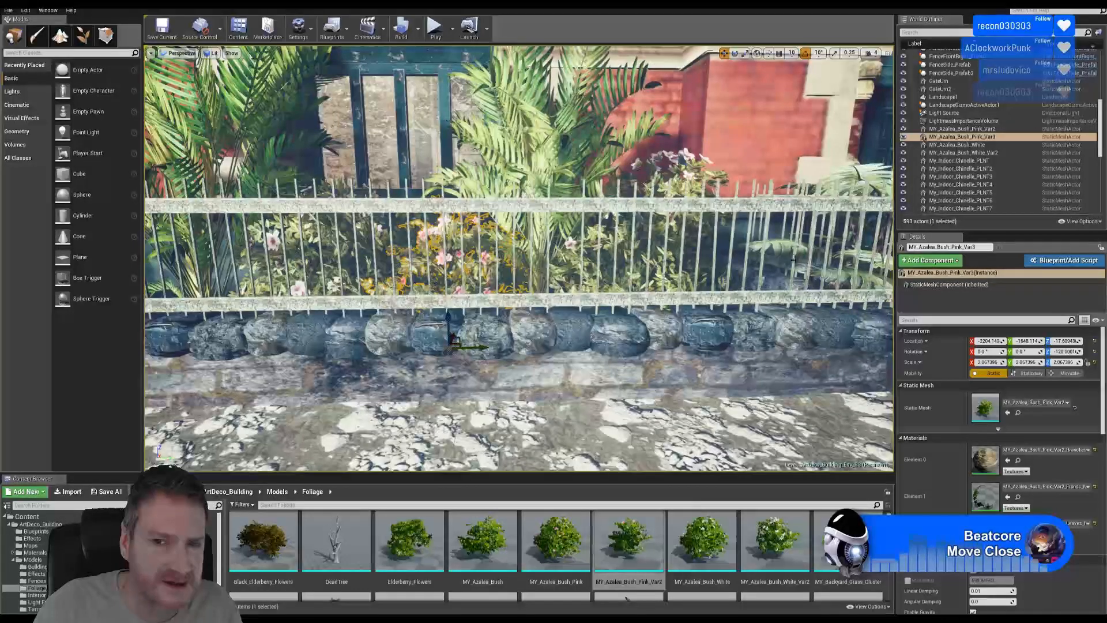
drag(480, 348, 736, 358)
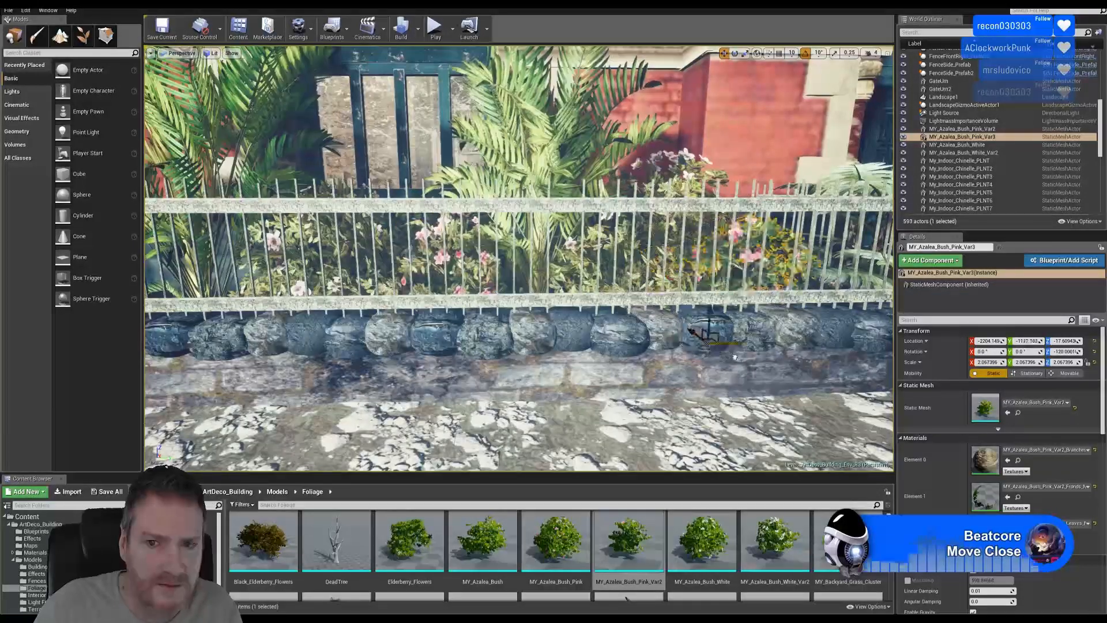
Raise the pink azalea copy and reposition it inside the fence corner at X about -2237 and Y about -1096
right_drag(750, 376, 683, 412)
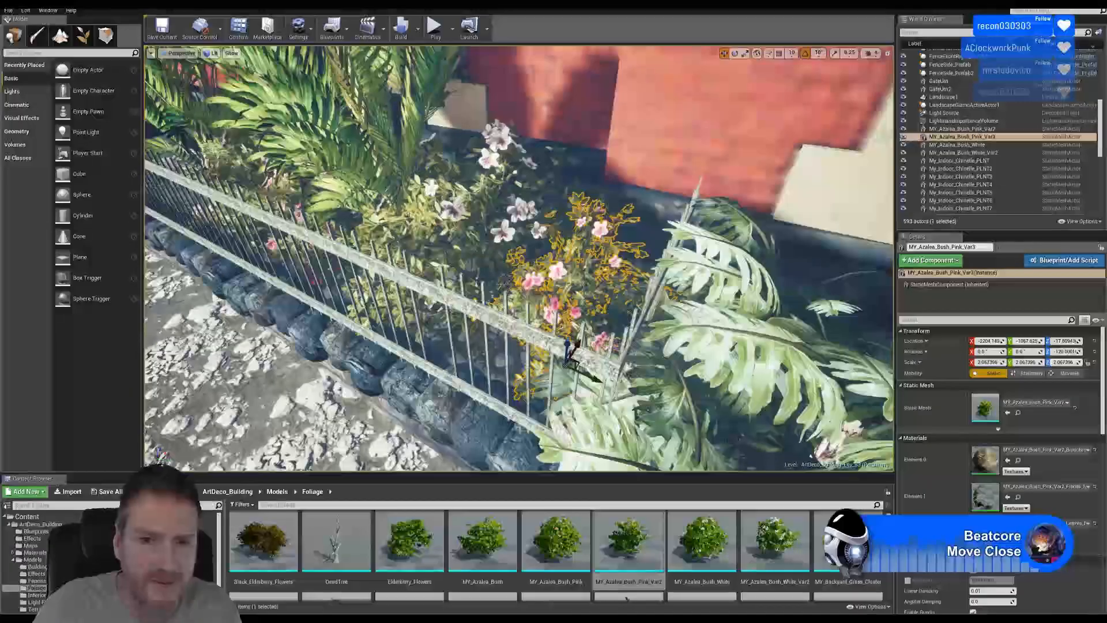
drag(608, 364, 588, 392)
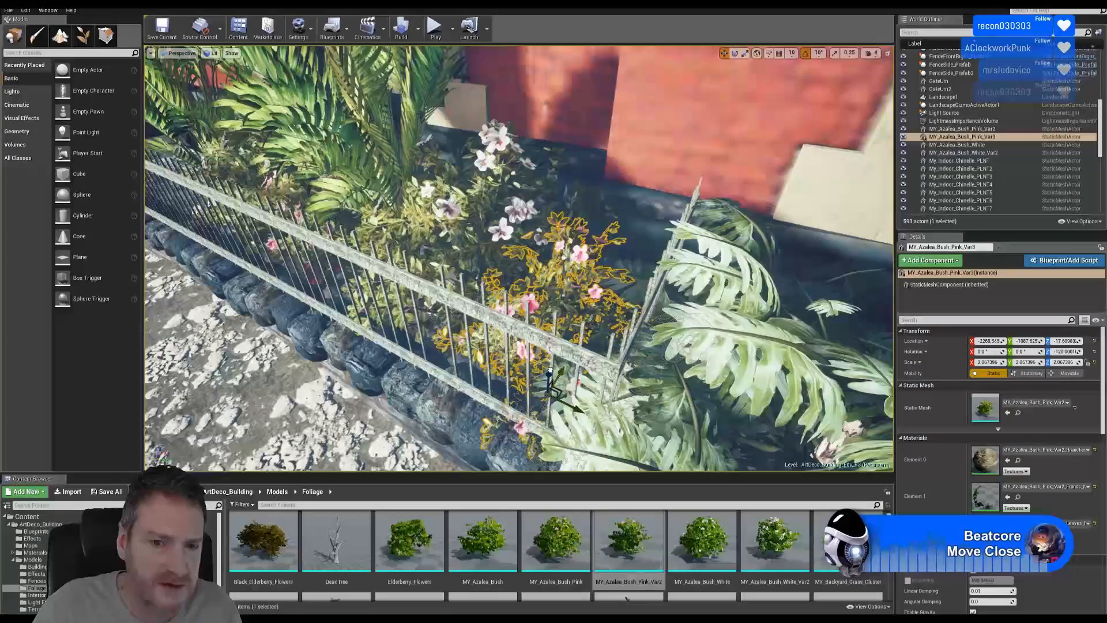
right_drag(492, 374, 618, 374)
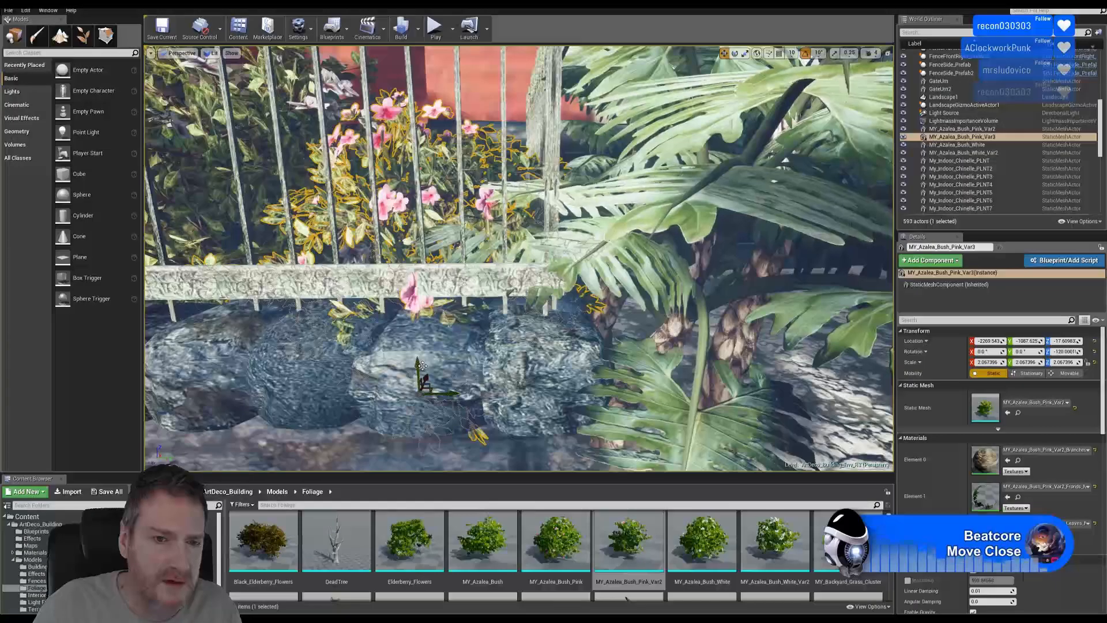
drag(417, 361, 415, 345)
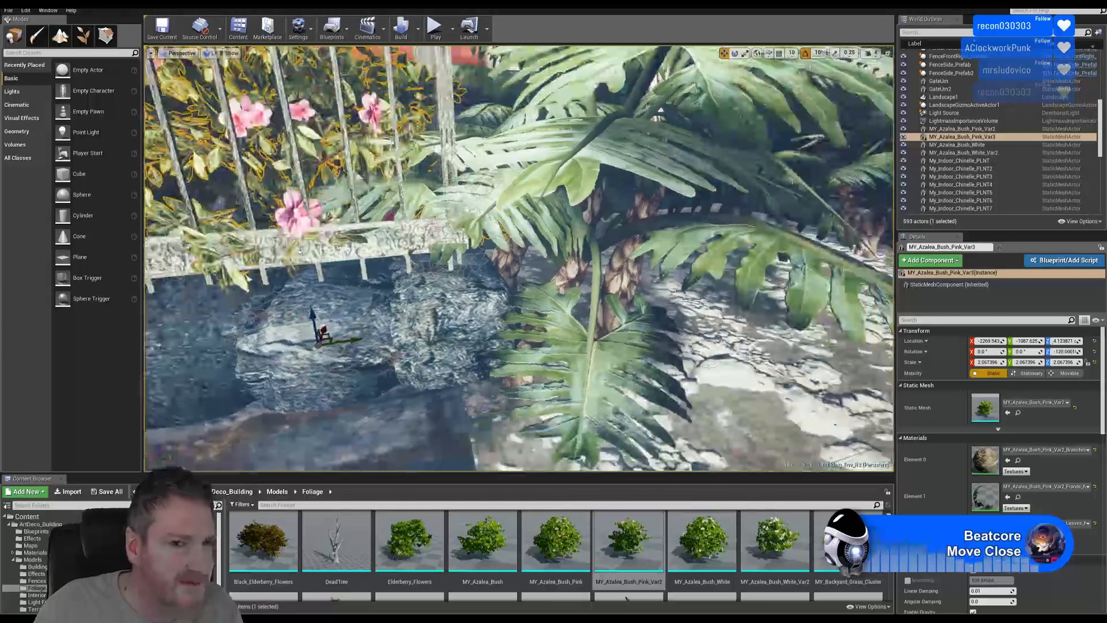
right_drag(519, 258, 438, 258)
right_drag(519, 259, 600, 265)
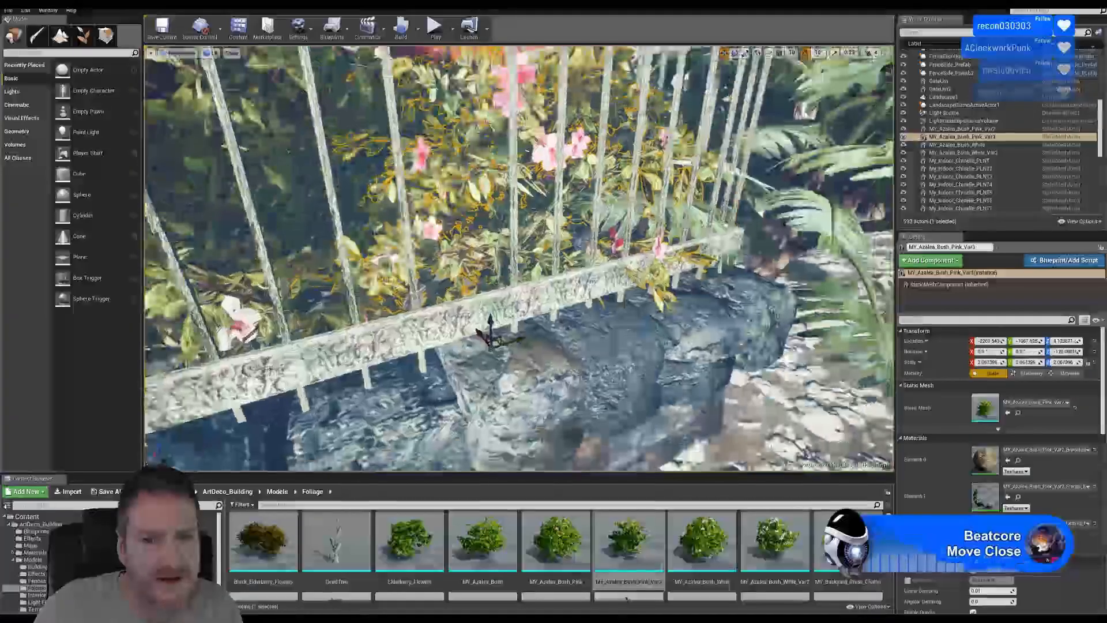
right_drag(491, 344, 537, 378)
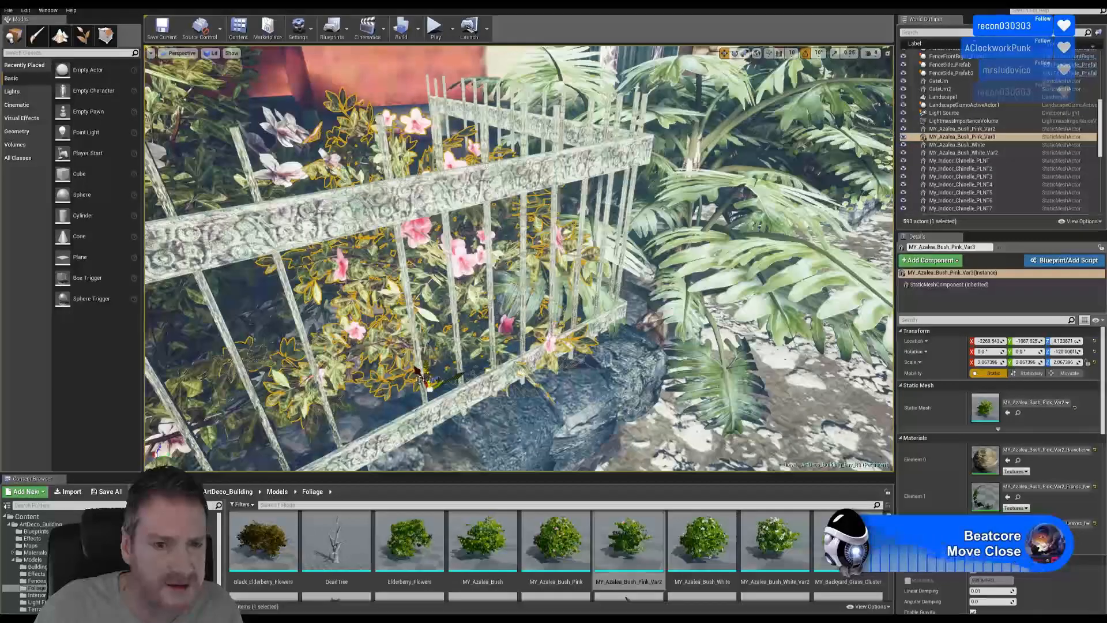
mouse_move(424, 380)
mouse_down()
mouse_move(412, 372)
mouse_move(436, 363)
mouse_up()
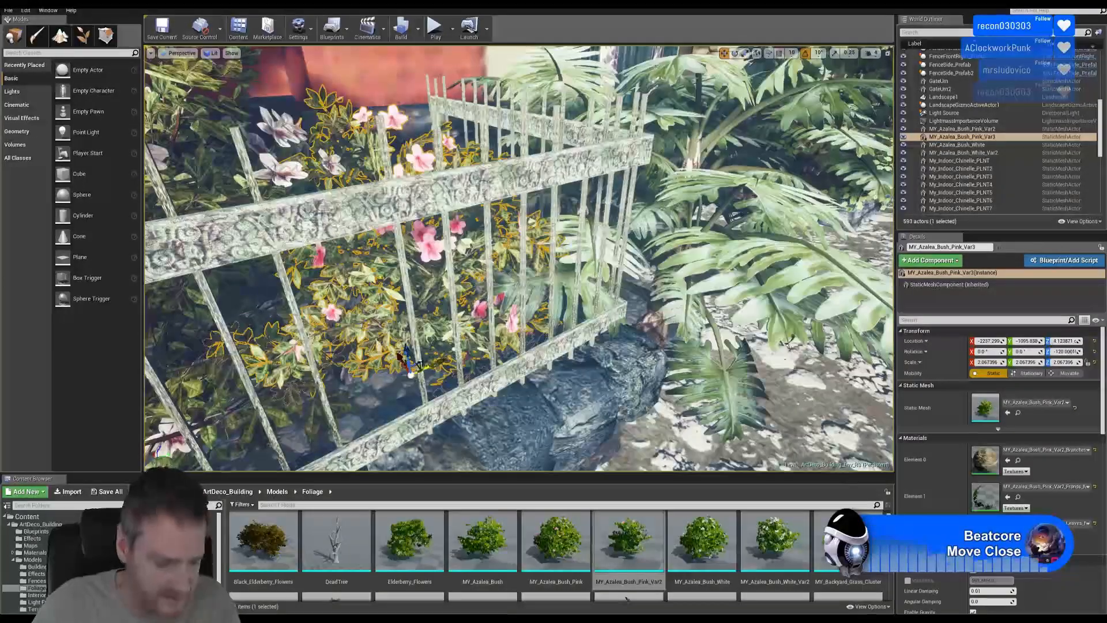
key(Escape)
Place Black_Elderberry_Flowers and Elderberry_Flowers side by side on the stony ground in front of the fence
right_drag(434, 363, 505, 347)
key(s)
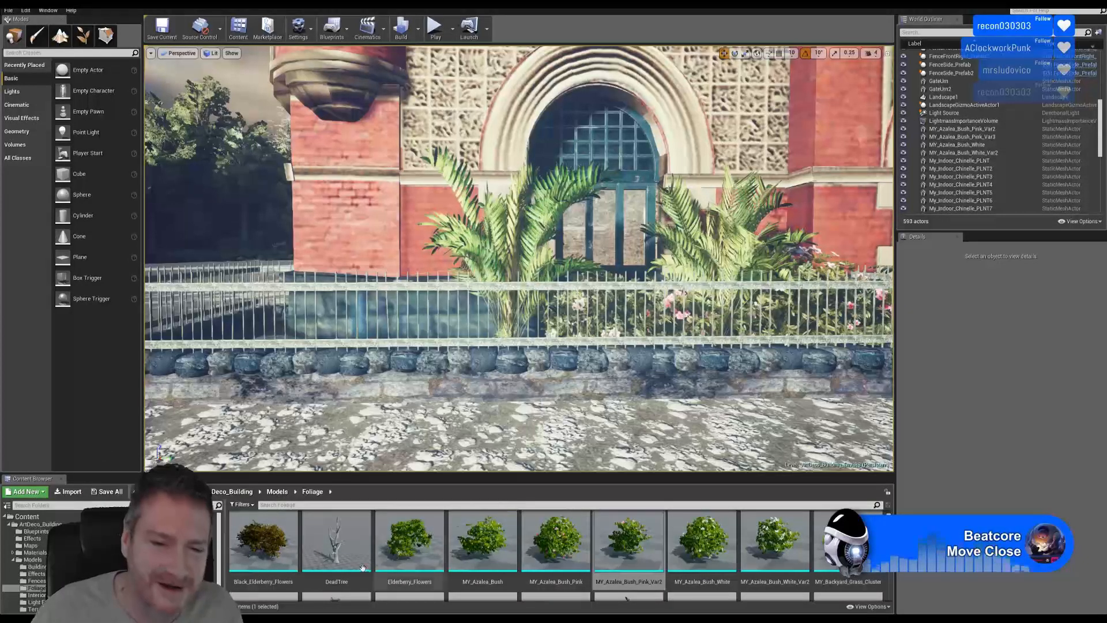
click(626, 598)
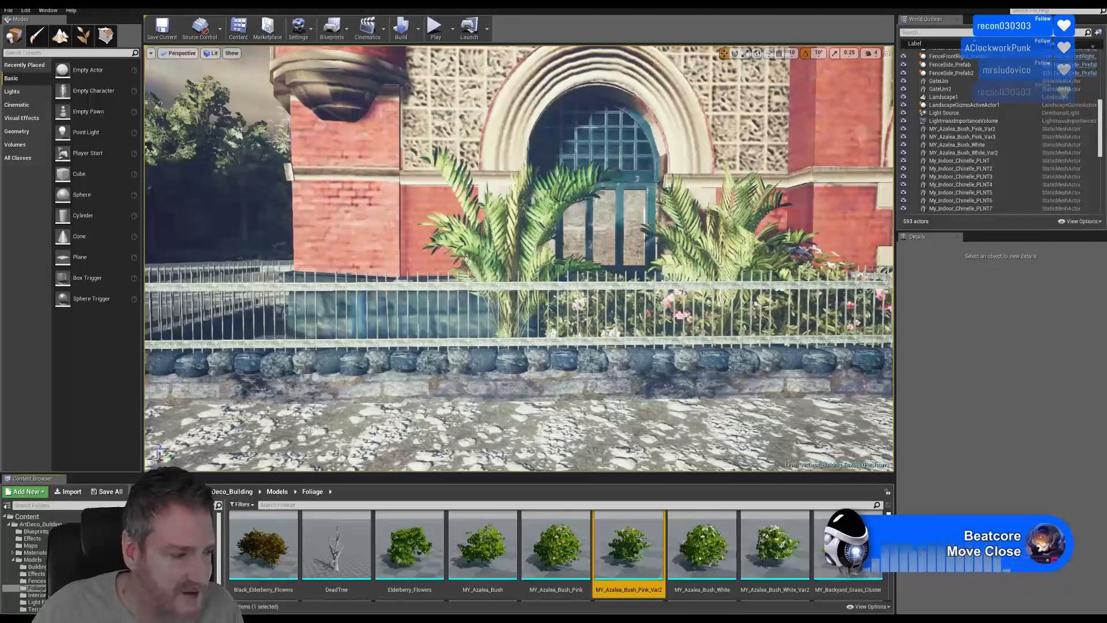
scroll(627, 553, down, 3)
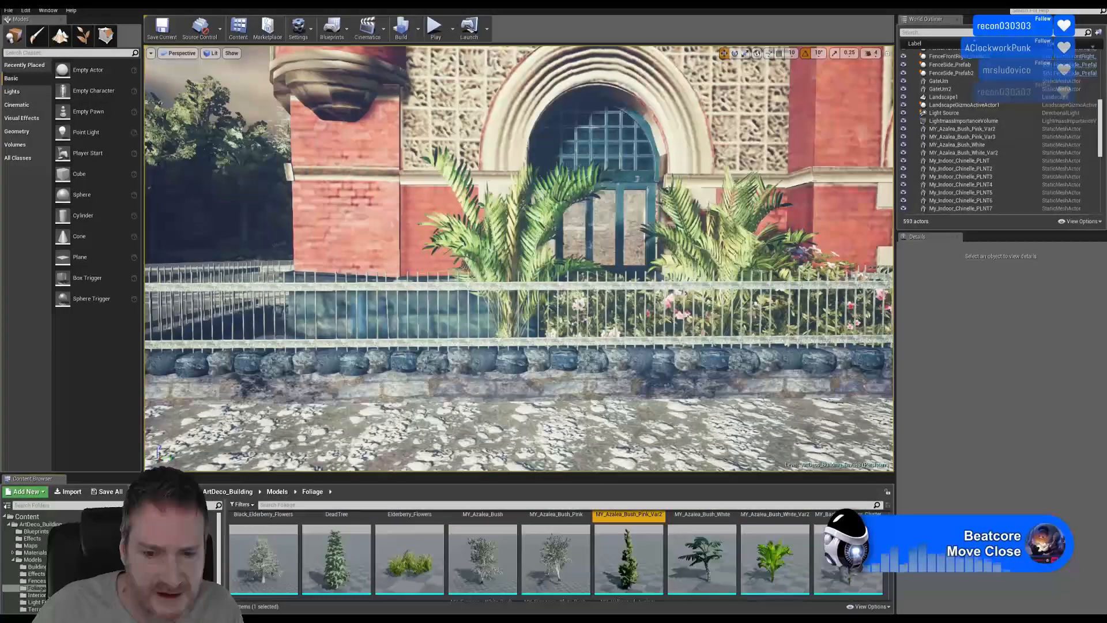
scroll(882, 576, down, 5)
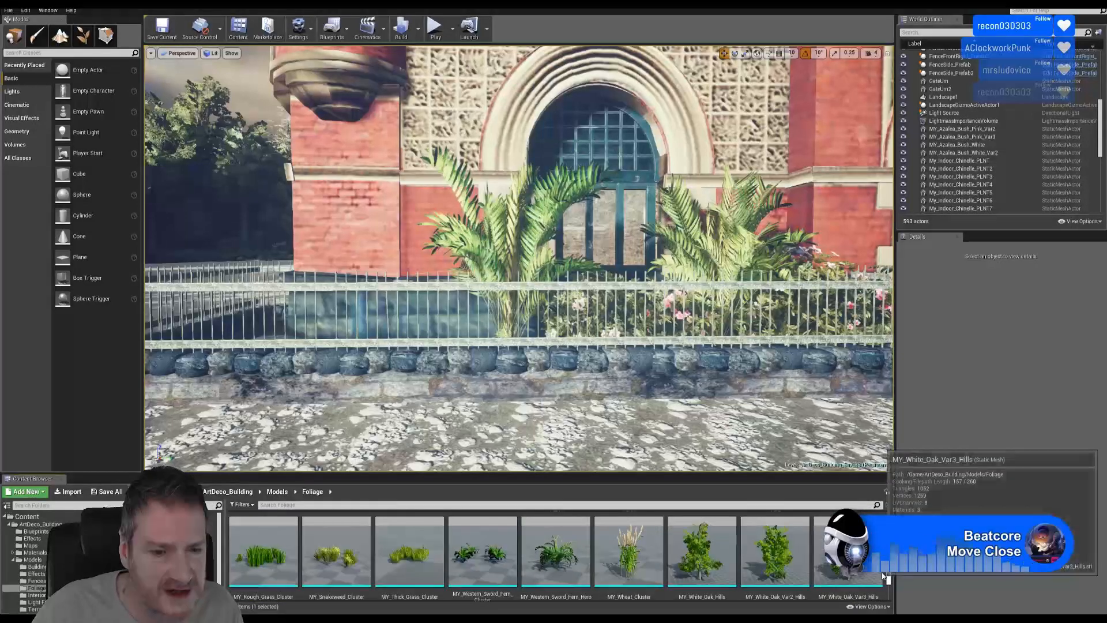
scroll(627, 597, up, 5)
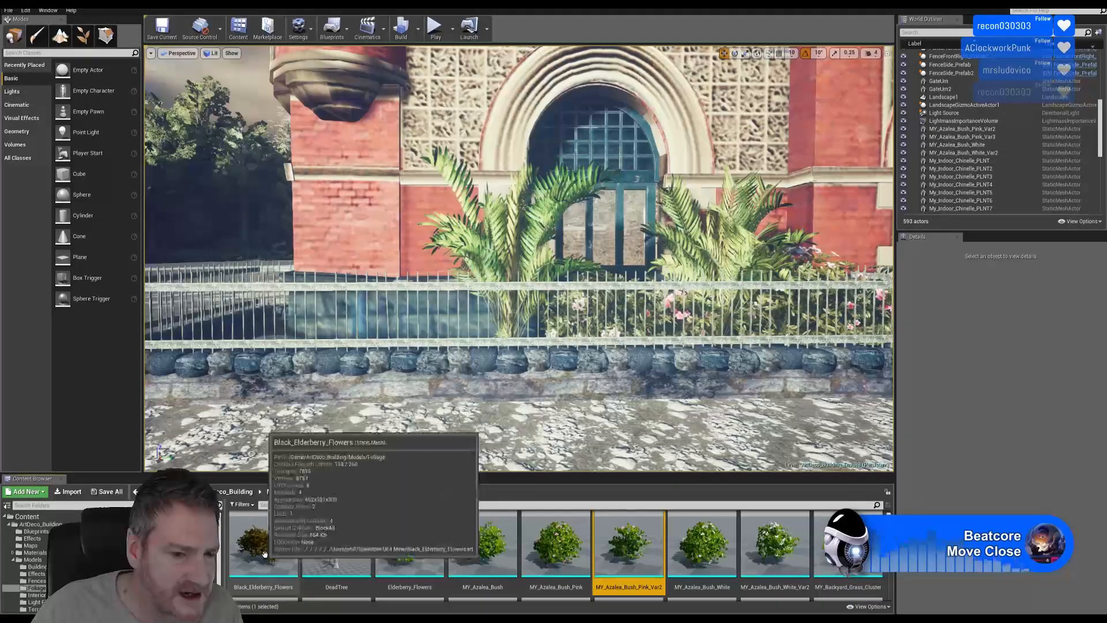
drag(265, 548, 338, 438)
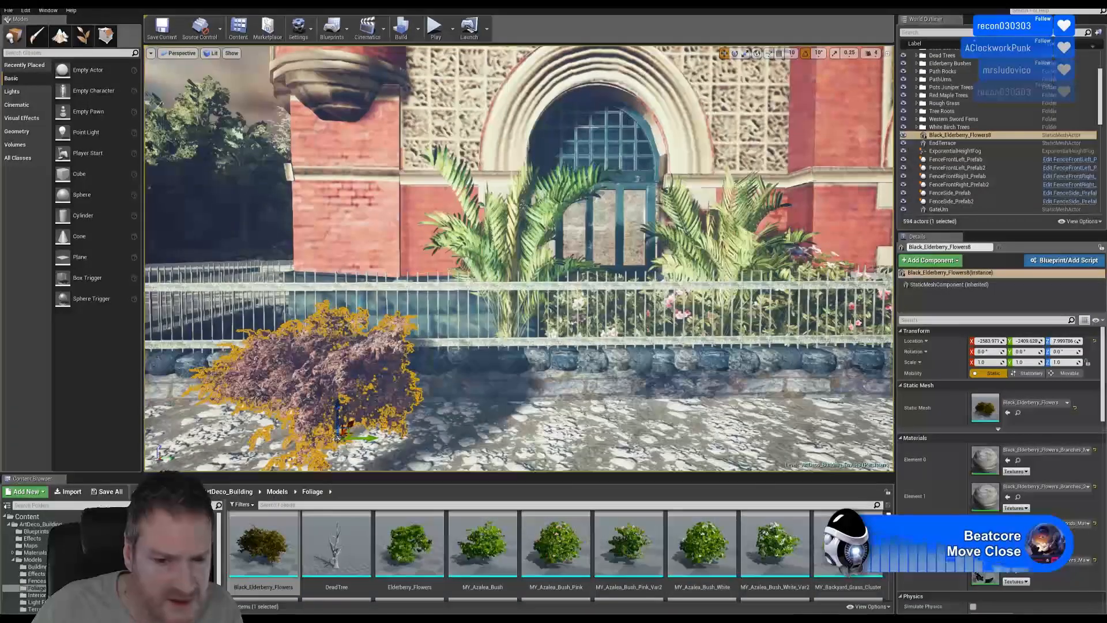
drag(410, 542, 463, 442)
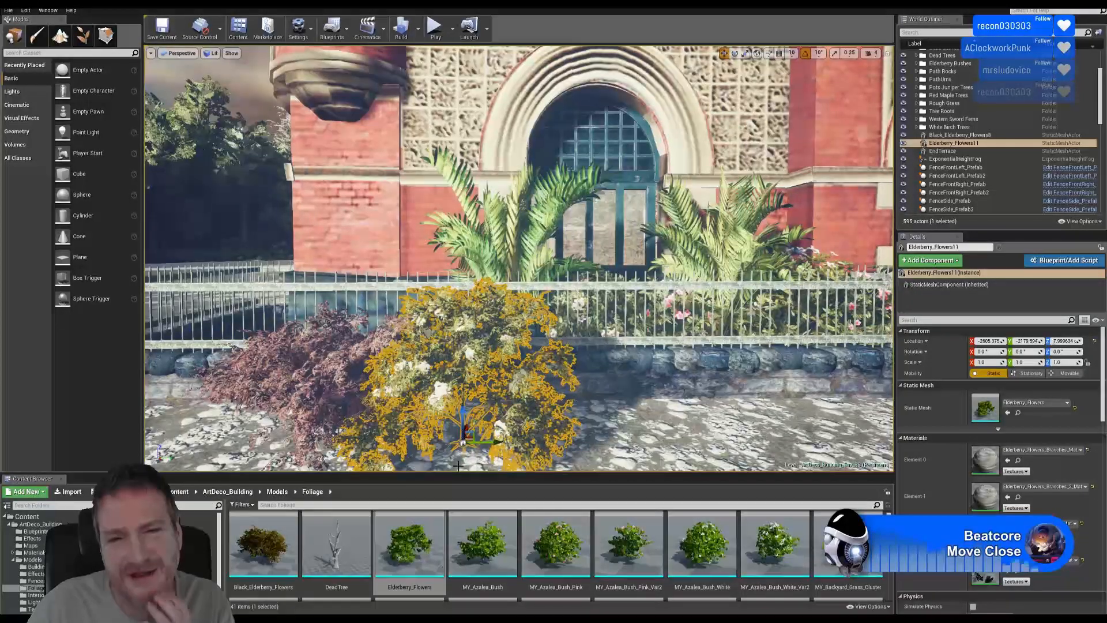
Examine the trees and undergrowth across the street, then the two elderberry bushes in front of the fence
key(f)
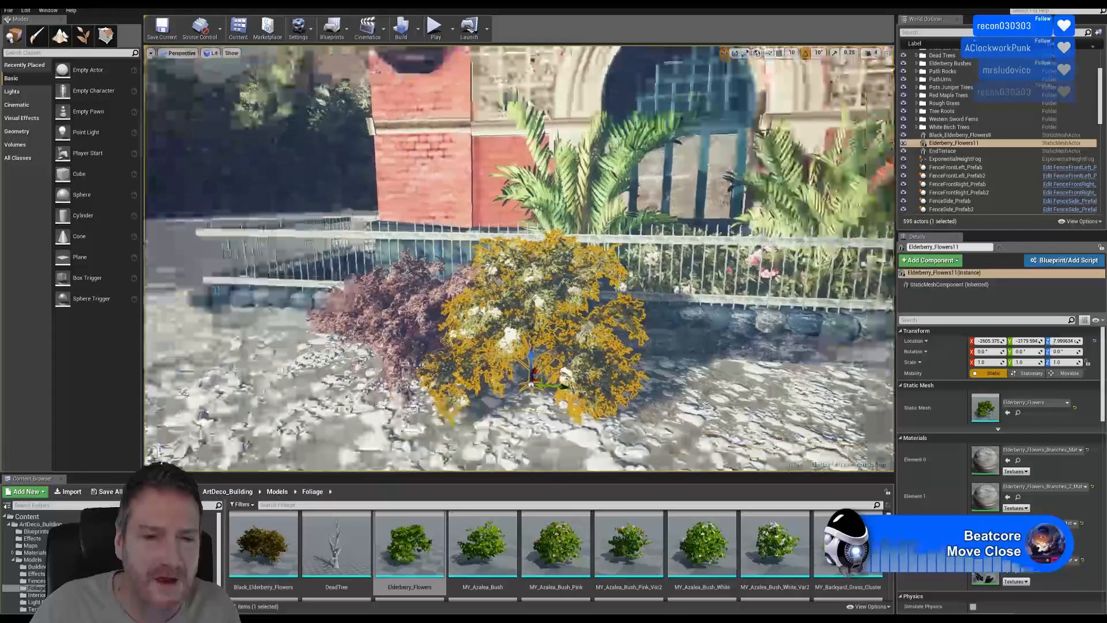
right_drag(519, 258, 374, 270)
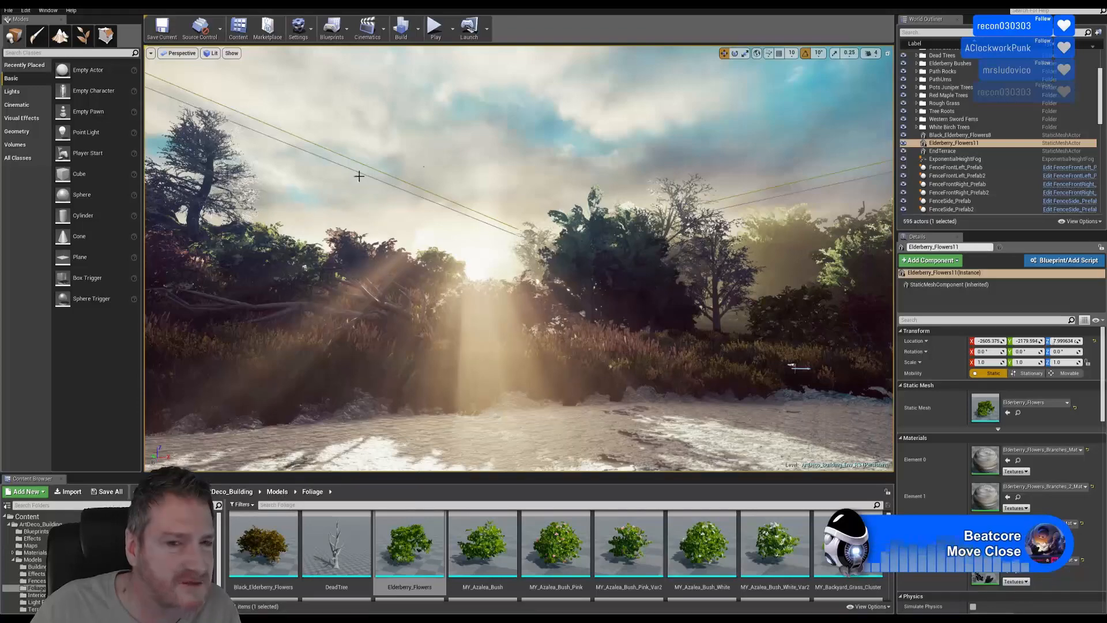
right_drag(281, 213, 375, 214)
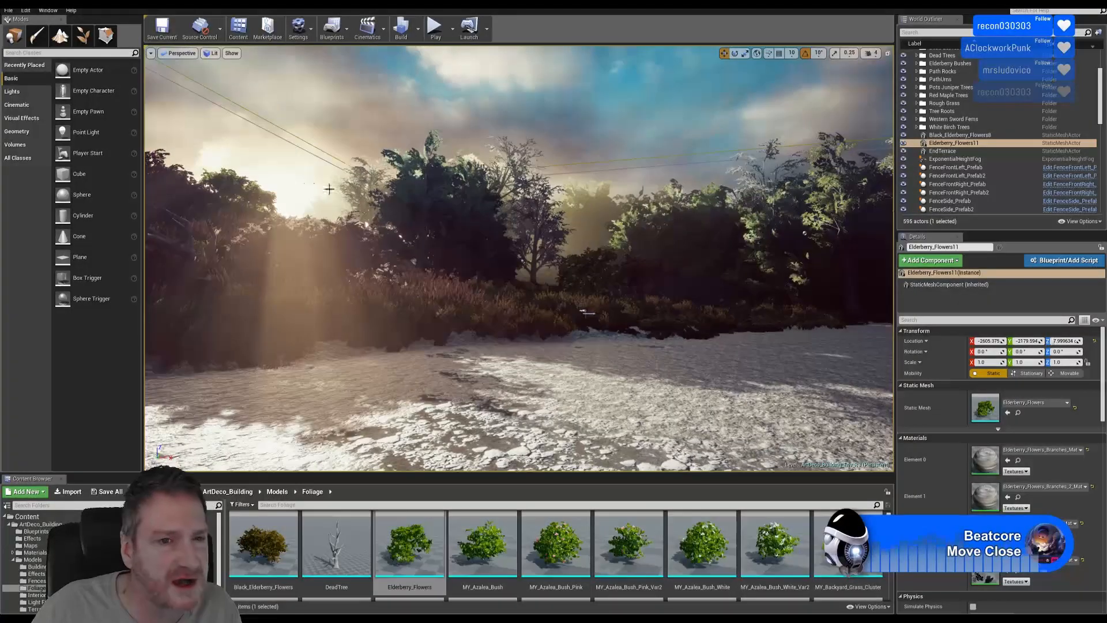
right_drag(290, 226, 179, 226)
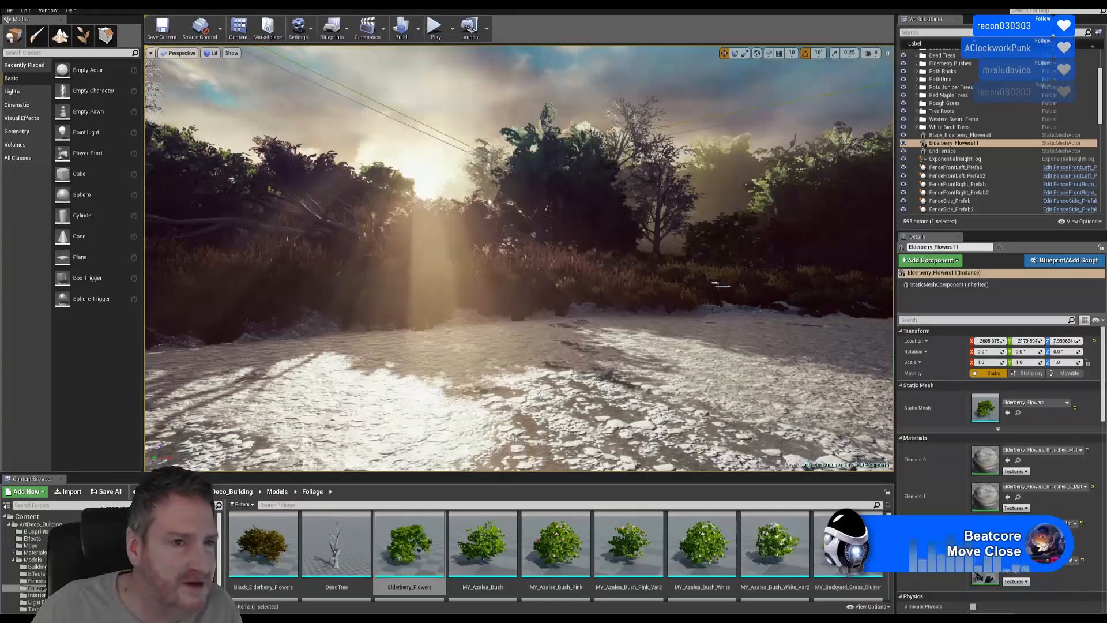
right_drag(519, 258, 472, 259)
key(w)
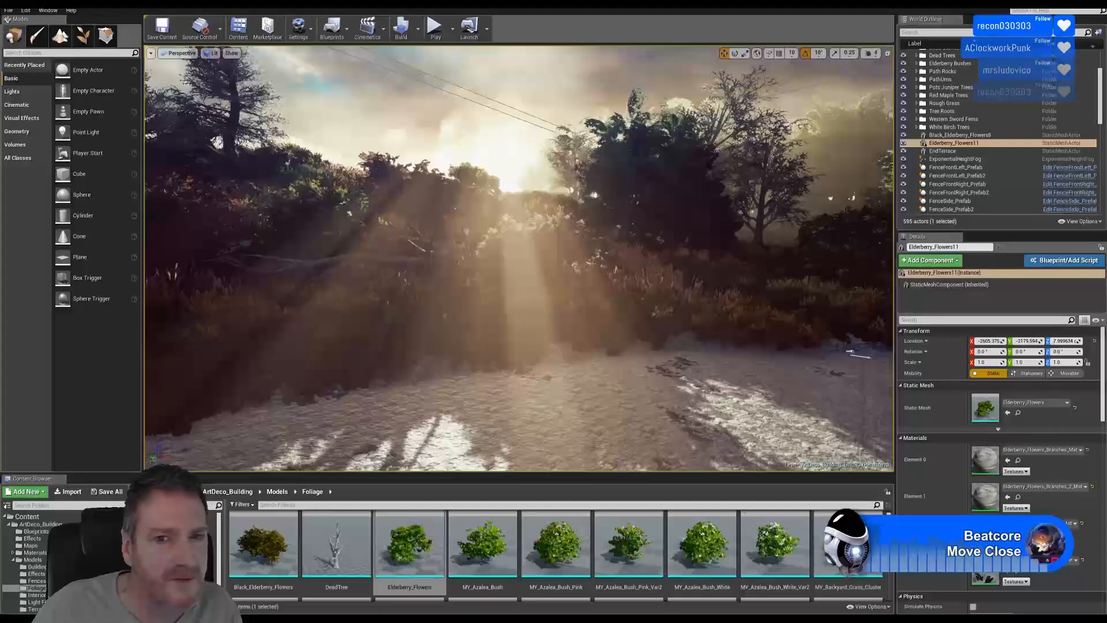
key(f)
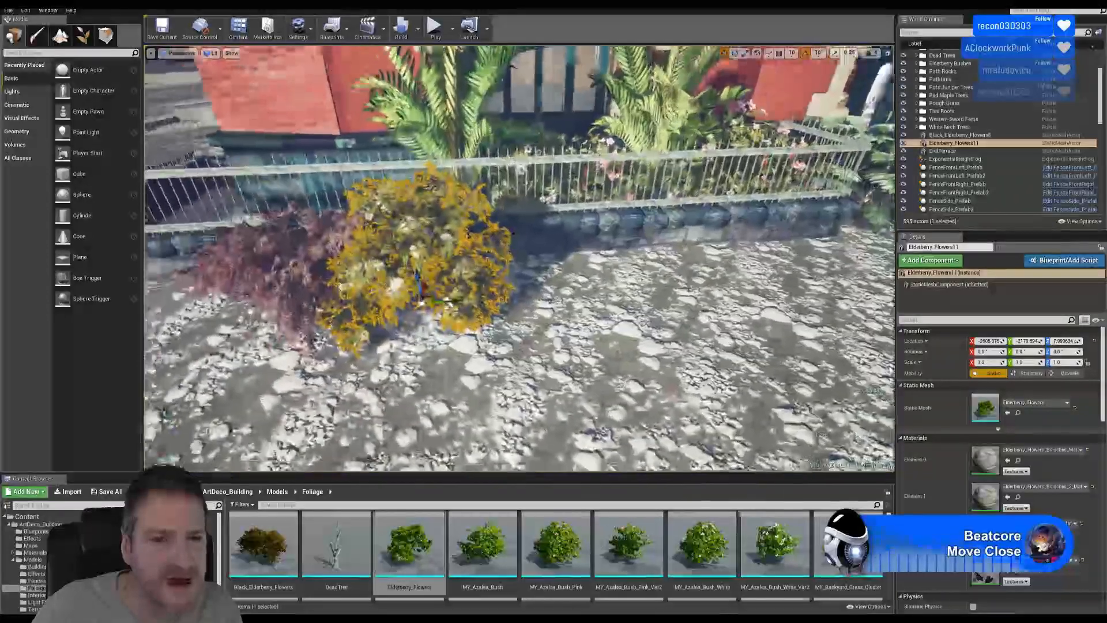
right_drag(519, 258, 502, 254)
right_drag(398, 308, 383, 289)
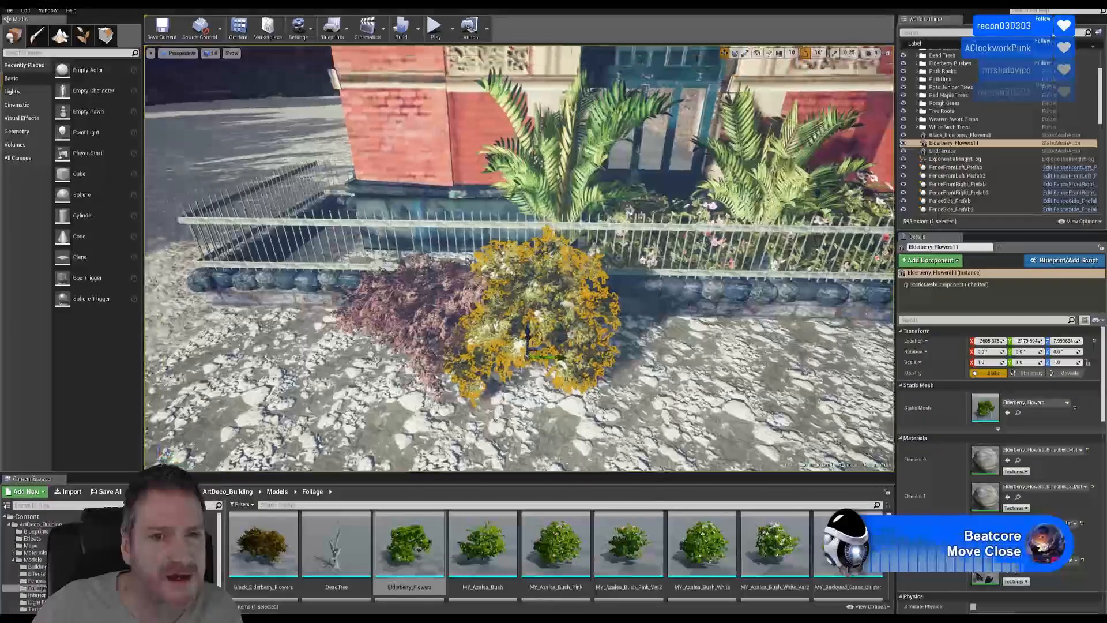
Move both elderberry bushes together inside the fence before the brick corner and scale them uniformly to about 1.58
click(419, 329)
ctrl+click(515, 330)
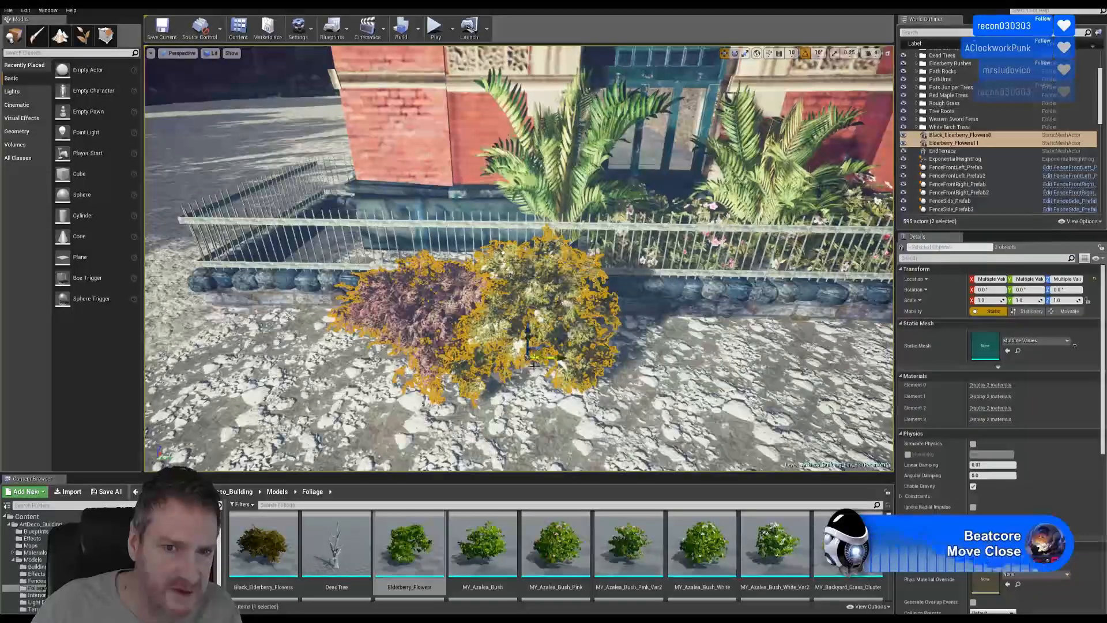
alt+drag(564, 393, 475, 270)
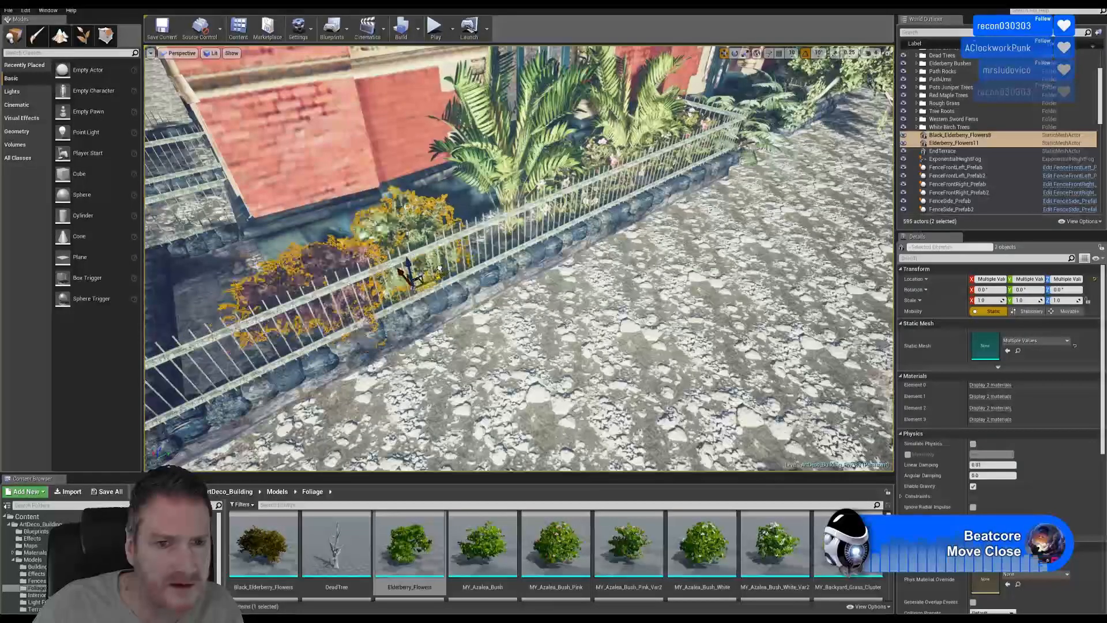
alt+drag(486, 279, 414, 261)
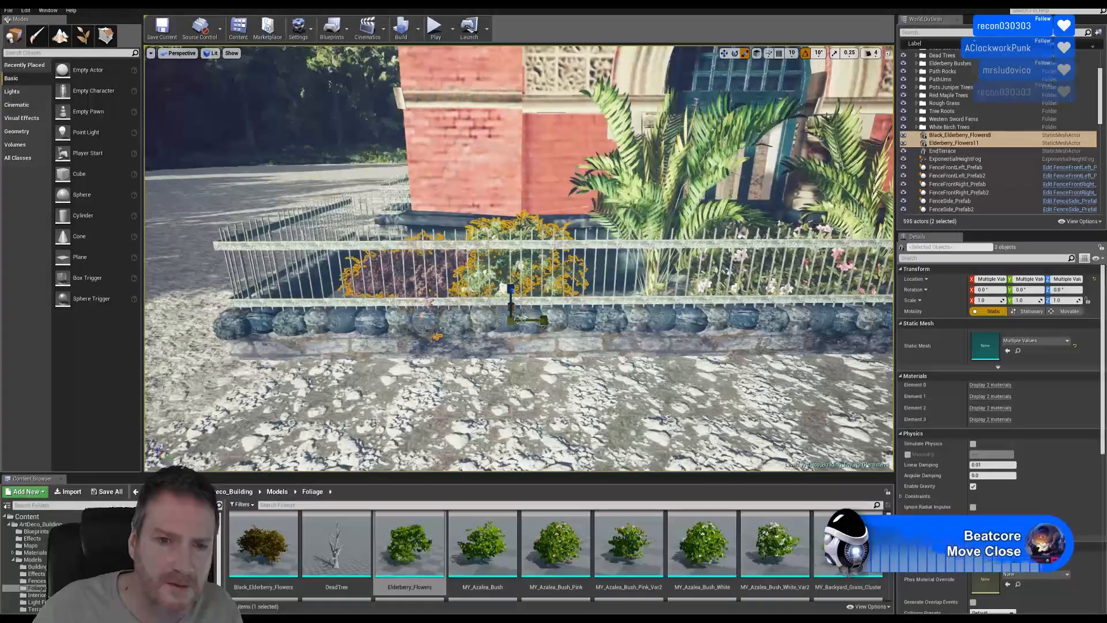
drag(509, 322, 510, 291)
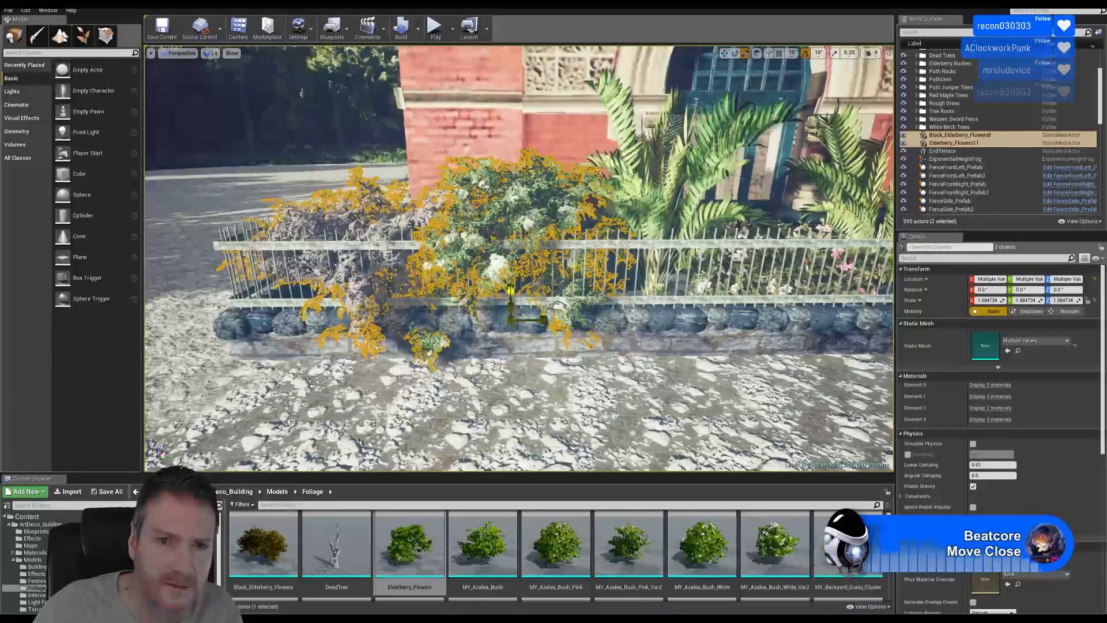
Shift the white-flowered elderberry bush closer to the brick wall, to X about -2176
right_drag(662, 314, 351, 351)
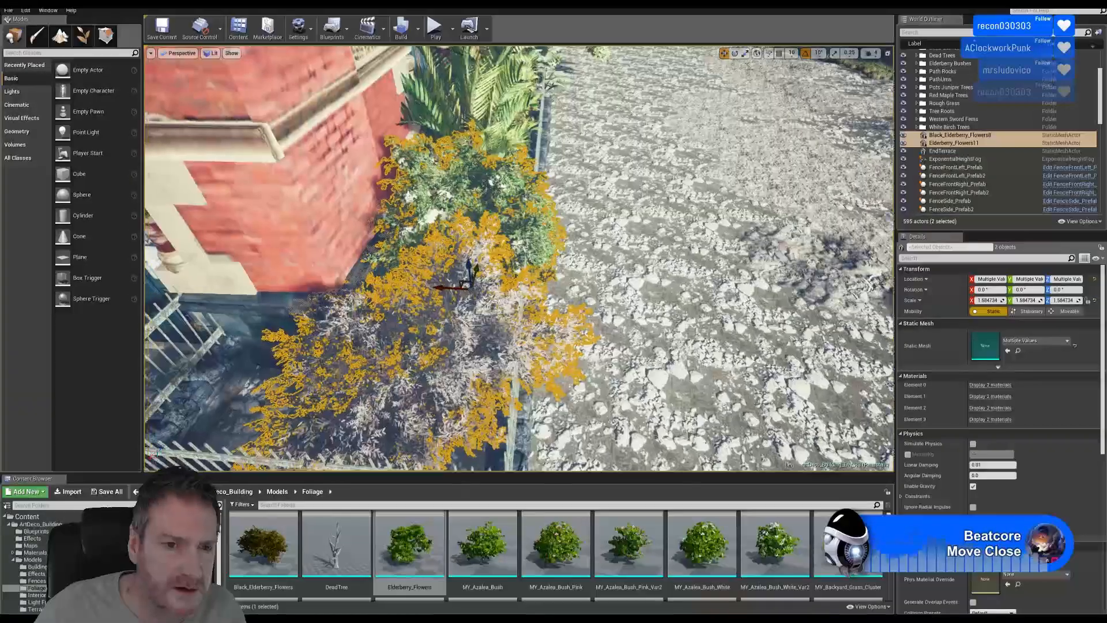
click(452, 297)
drag(453, 297, 434, 290)
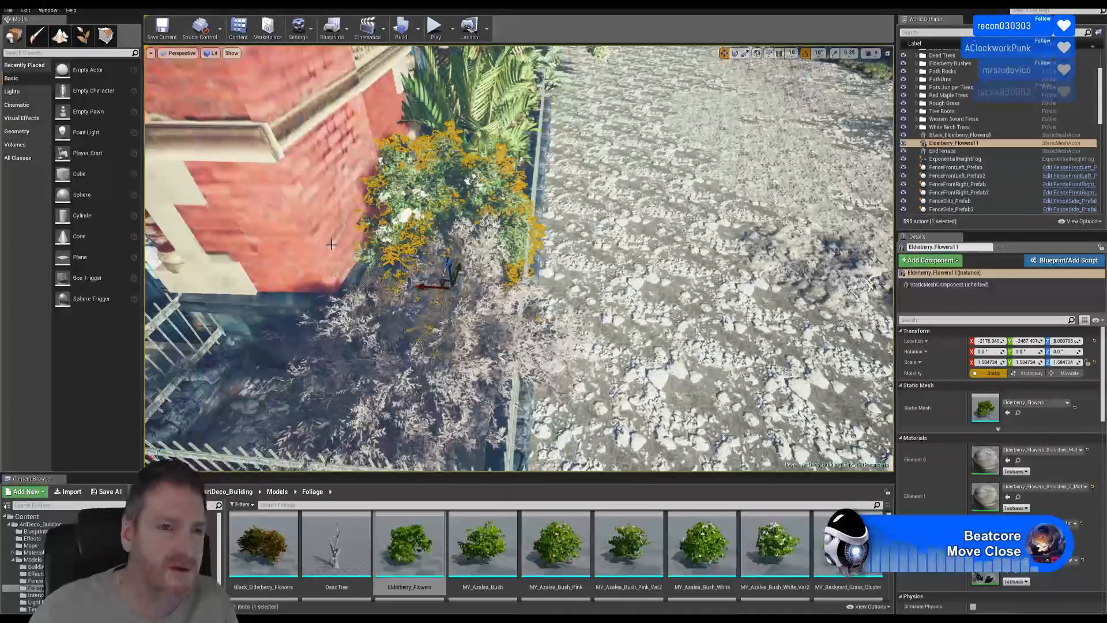
Move the black elderberry bush away from the front fence to X about -2145
mouse_move(331, 245)
right_down()
mouse_move(243, 254)
mouse_move(271, 230)
mouse_move(323, 259)
mouse_move(299, 277)
mouse_move(340, 242)
right_up()
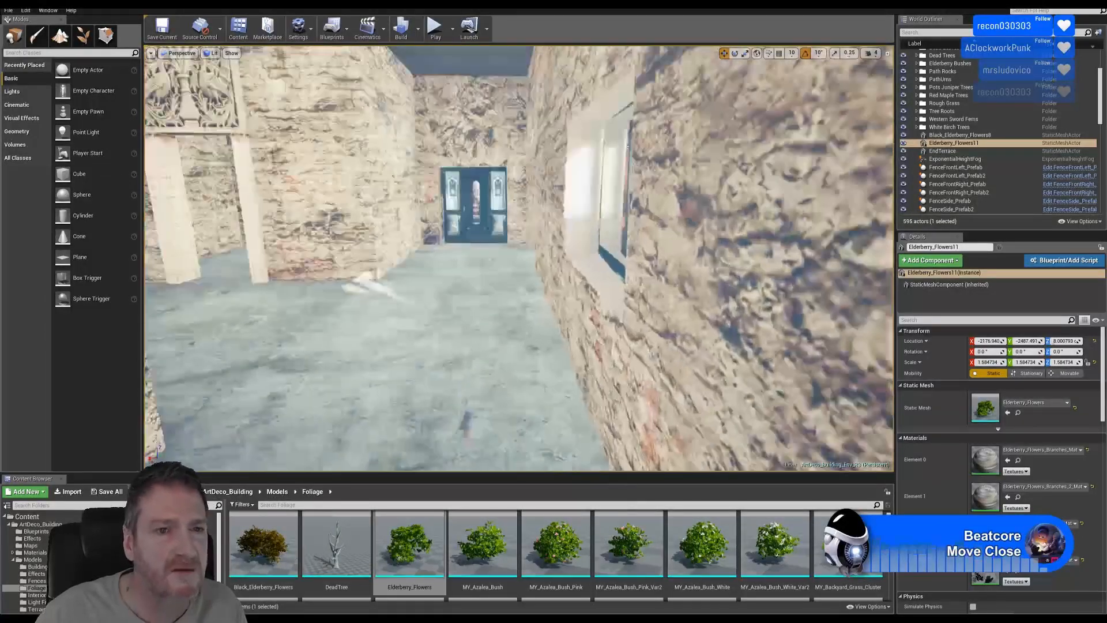
right_drag(519, 260, 449, 184)
right_drag(519, 259, 568, 291)
right_drag(478, 267, 479, 267)
click(478, 267)
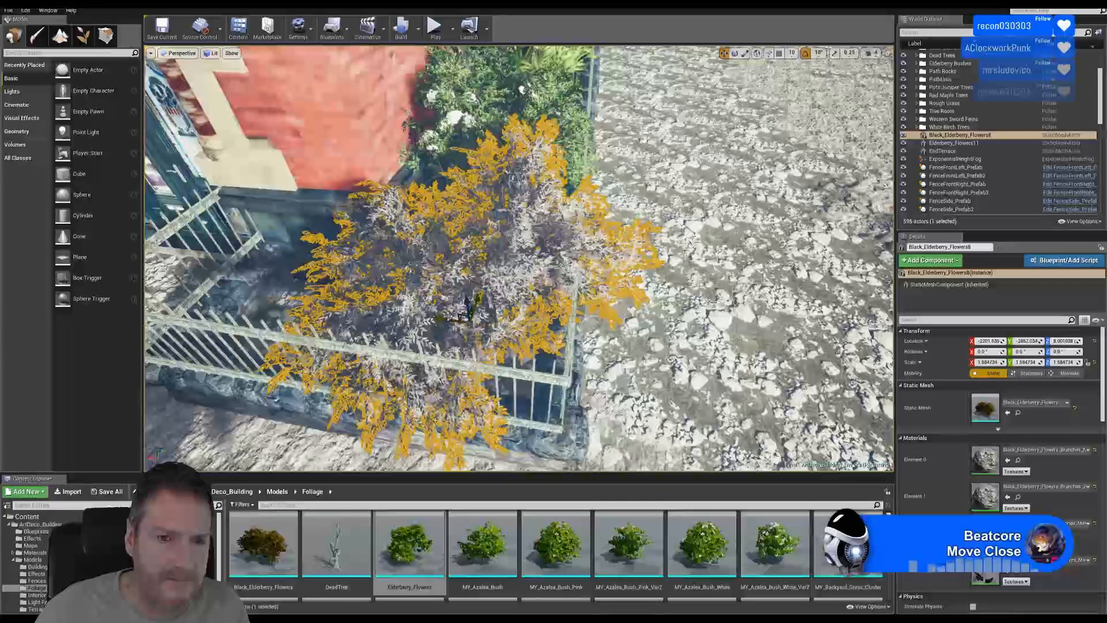
drag(440, 318, 414, 320)
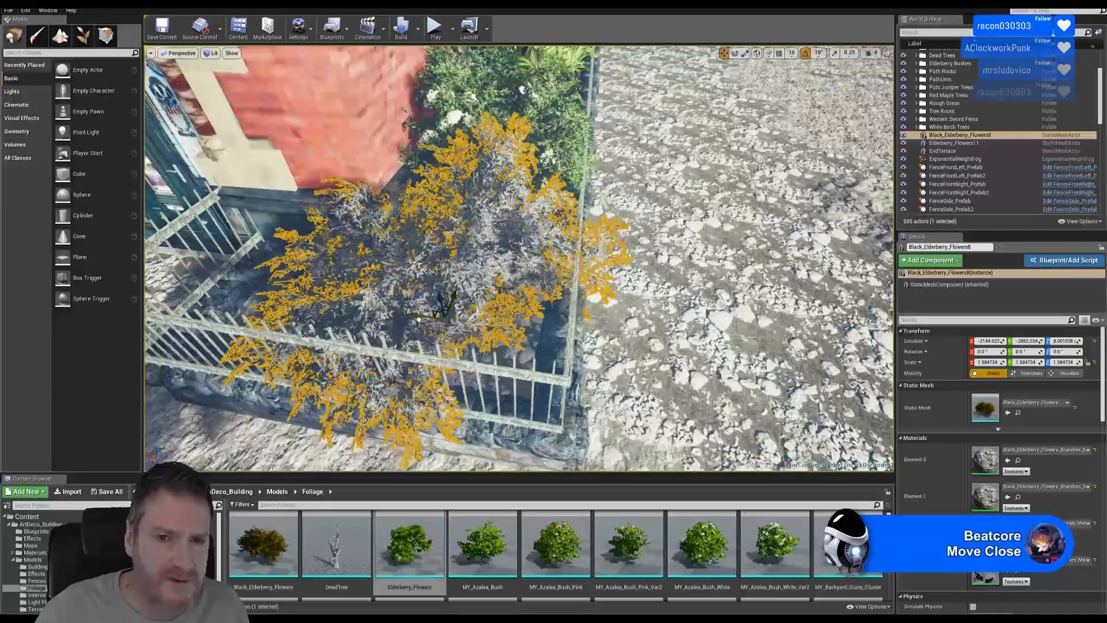
Rotate the black elderberry bush about its vertical axis to fit the fence corner and shift it back toward the front fence
click(735, 53)
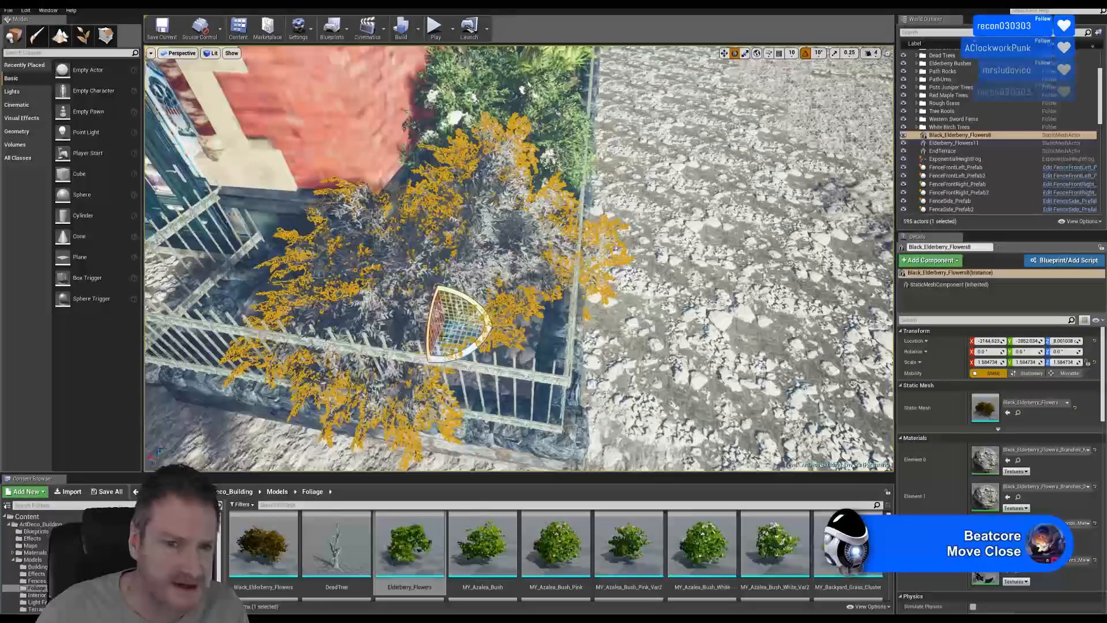
drag(454, 353, 409, 359)
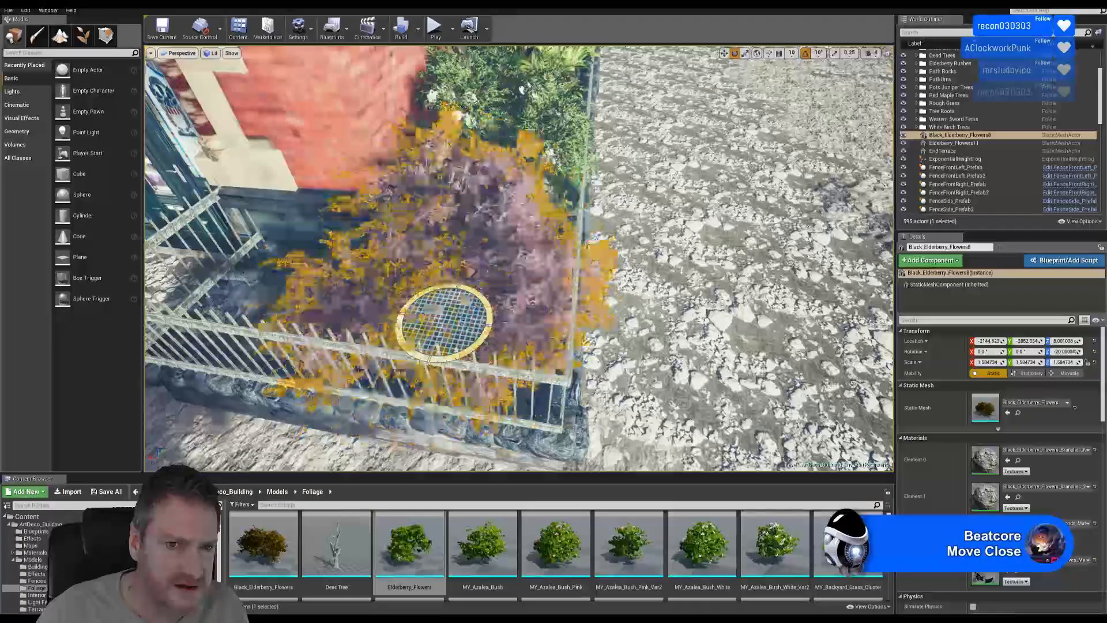
drag(496, 342, 504, 312)
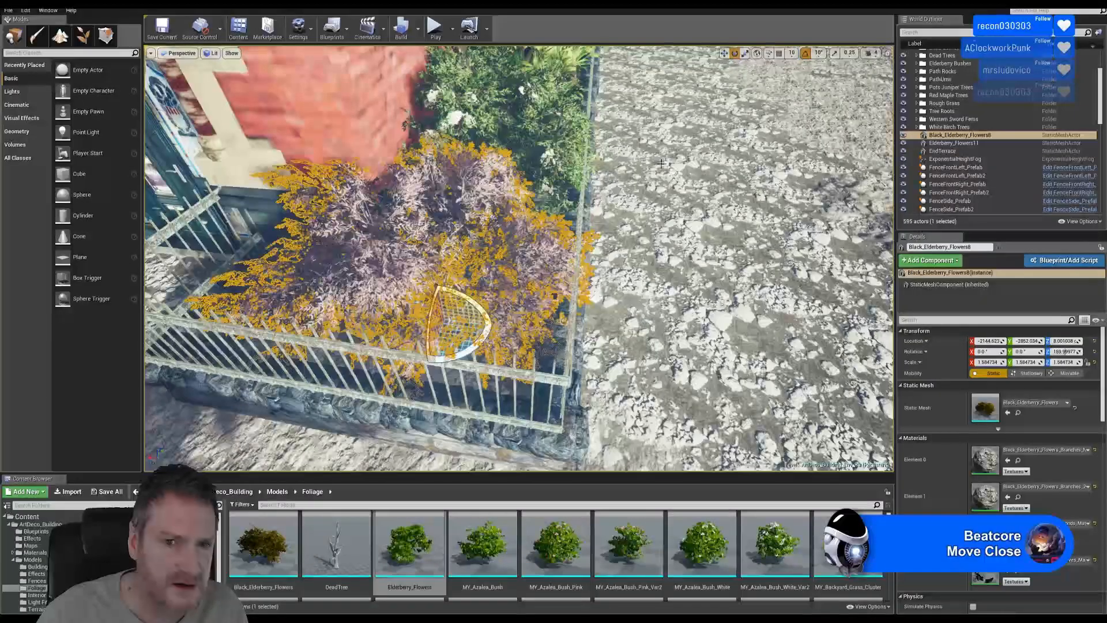
click(724, 53)
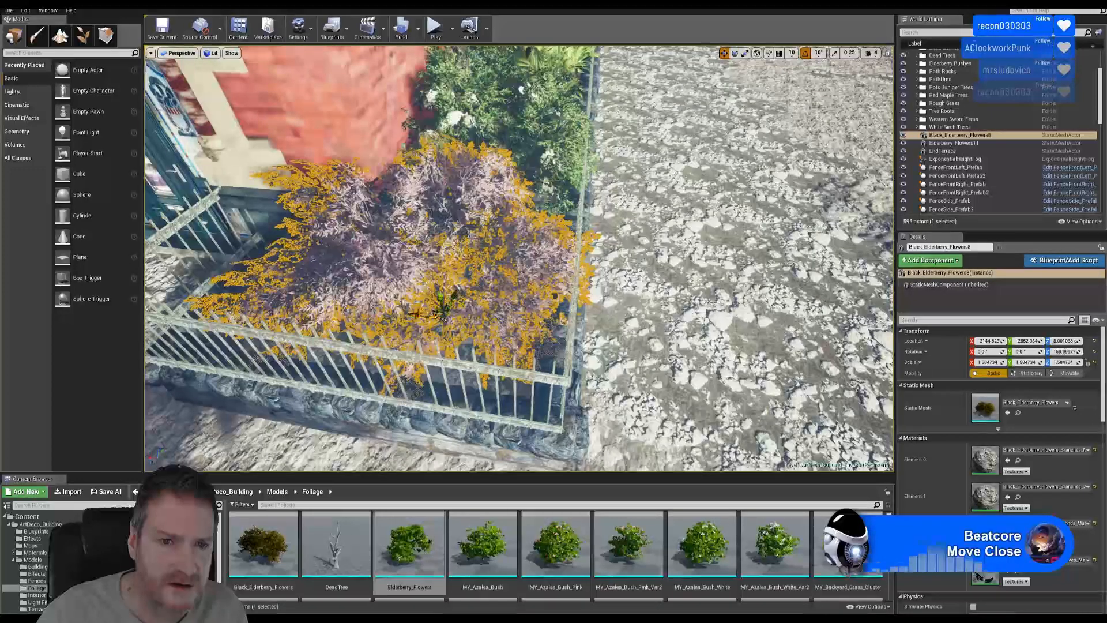
drag(417, 313, 463, 307)
right_drag(463, 308, 404, 259)
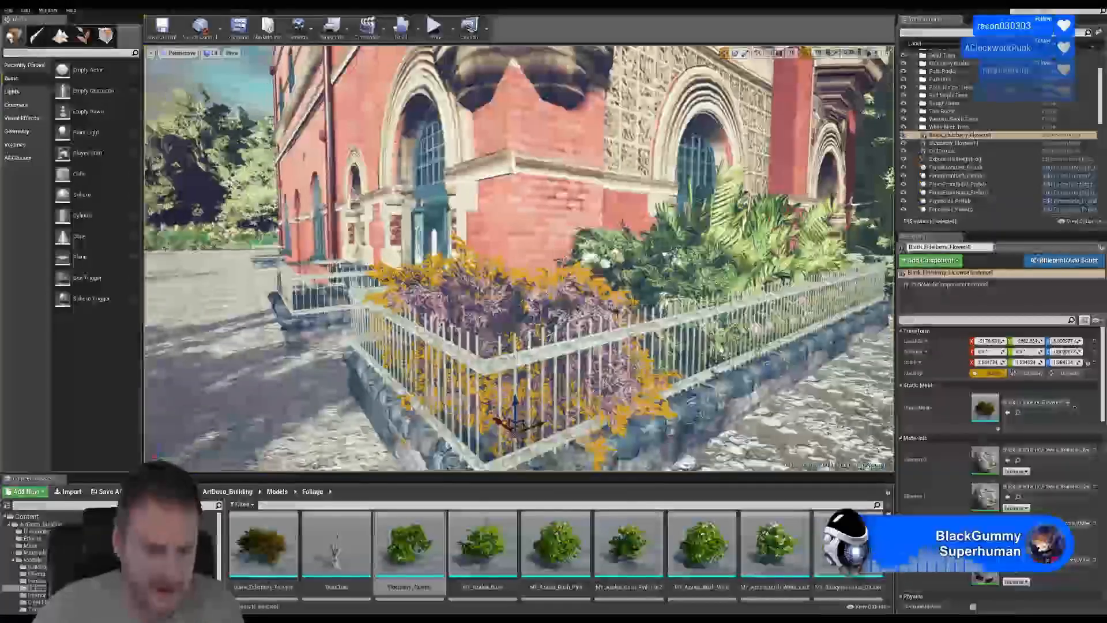
Examine the planted corner bed, fence and palms along the facade from several angles
key(Escape)
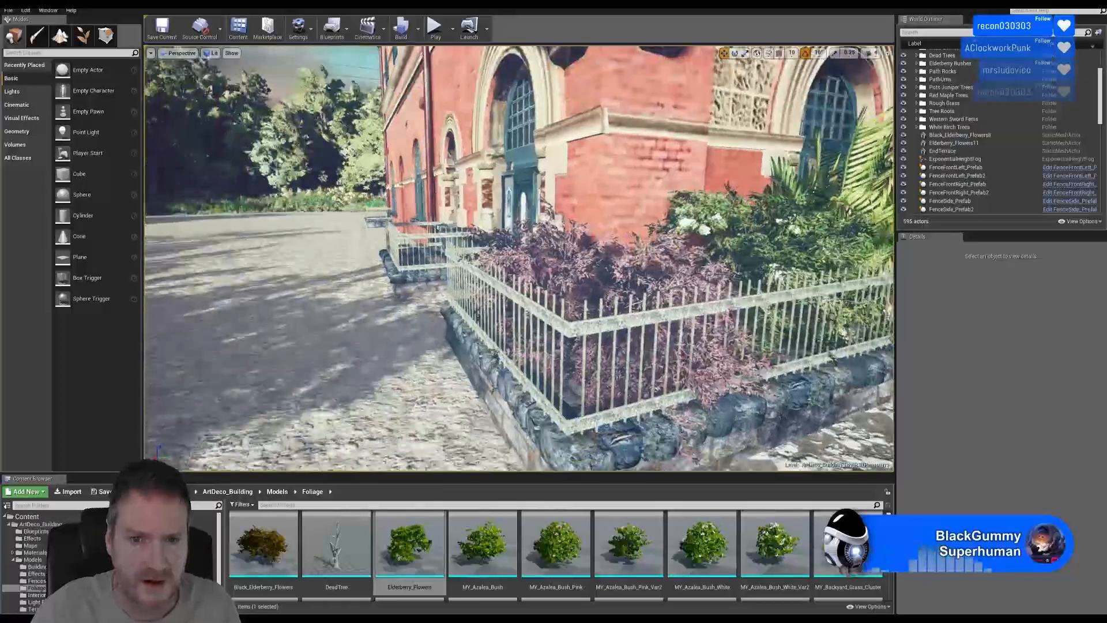
right_drag(576, 333, 616, 333)
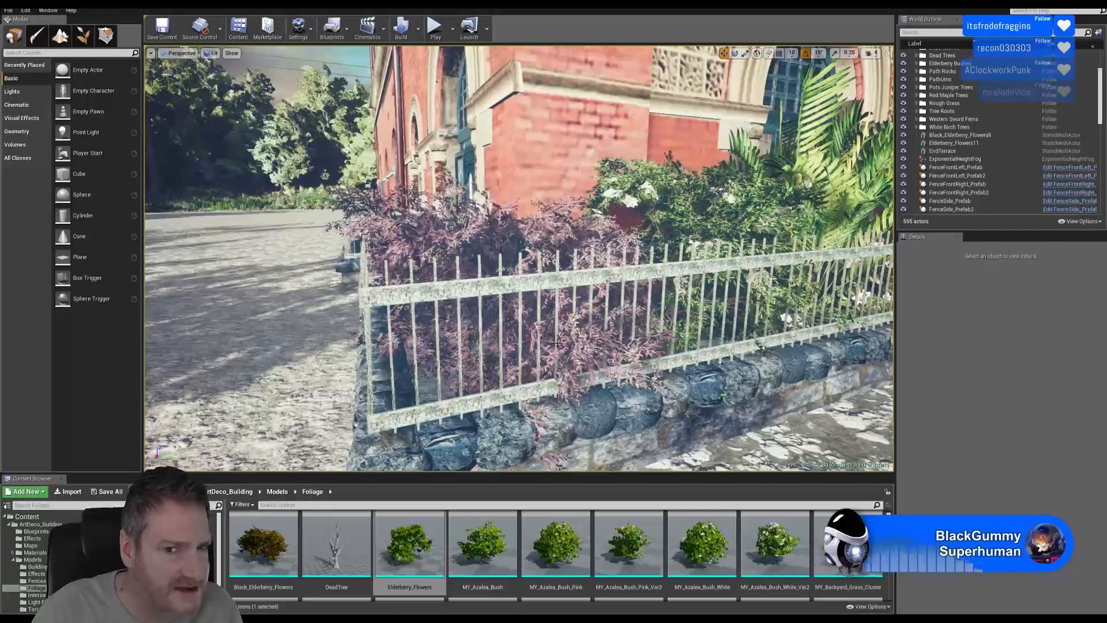
mouse_move(587, 352)
right_down()
mouse_move(611, 334)
mouse_move(611, 360)
mouse_move(547, 334)
mouse_move(570, 346)
mouse_move(606, 346)
mouse_move(553, 340)
mouse_move(605, 340)
right_up()
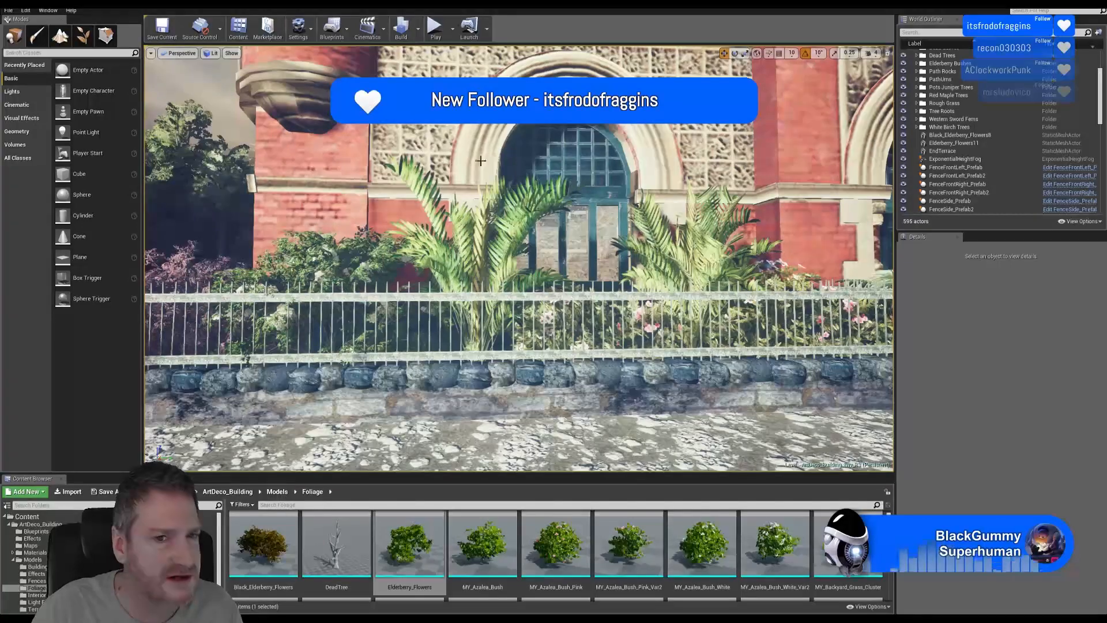
mouse_move(554, 323)
right_down()
mouse_move(507, 326)
mouse_move(548, 325)
right_up()
right_drag(535, 229, 363, 233)
right_drag(533, 314, 706, 253)
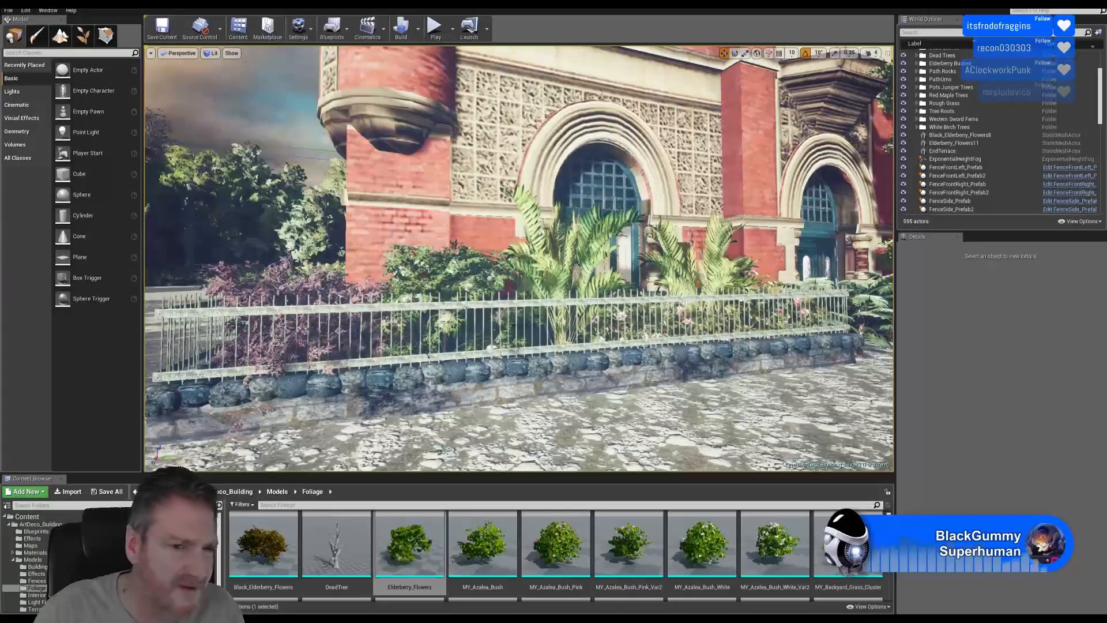
right_drag(512, 346, 471, 243)
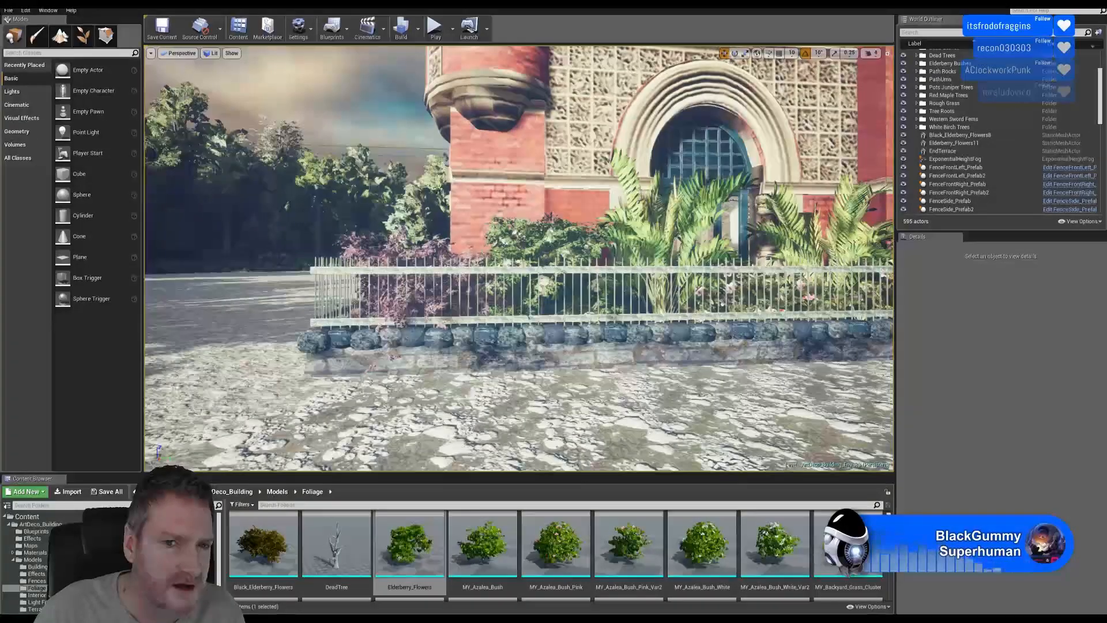
right_drag(462, 277, 639, 287)
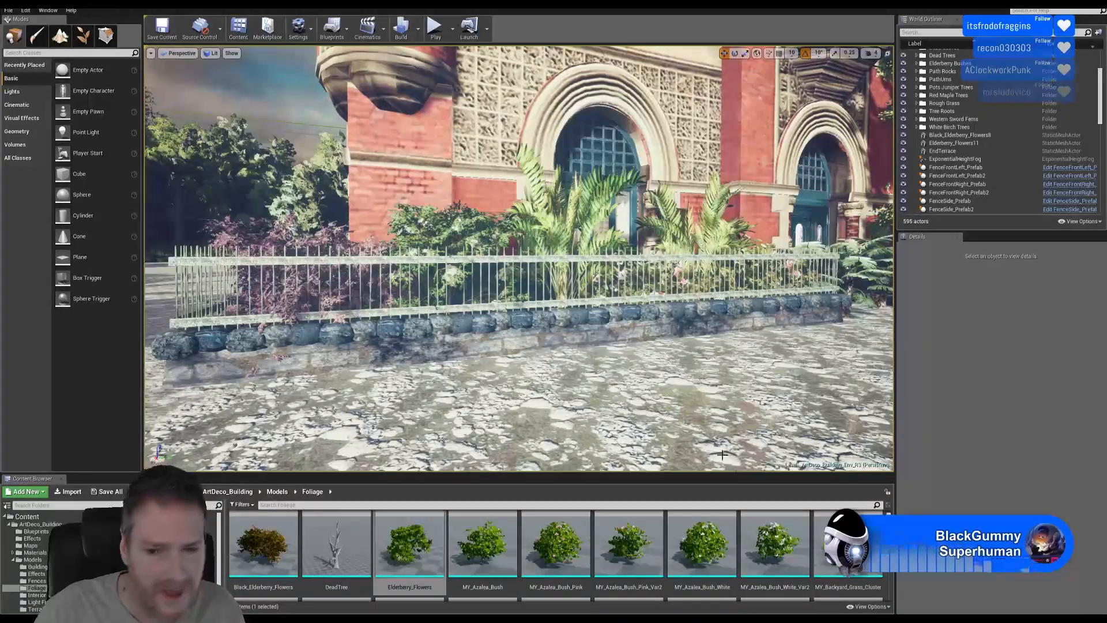
Place a MY_Blue_Spruce_Conifer tree on the paving in front of the fenced bed
click(409, 545)
scroll(553, 553, down, 2)
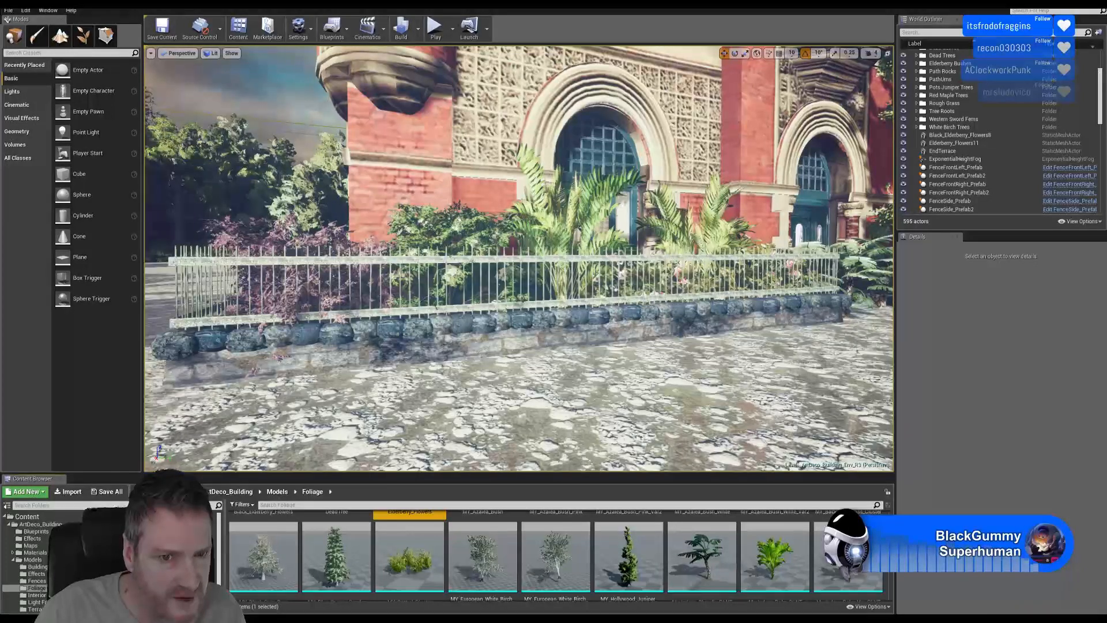
scroll(360, 547, down, 1)
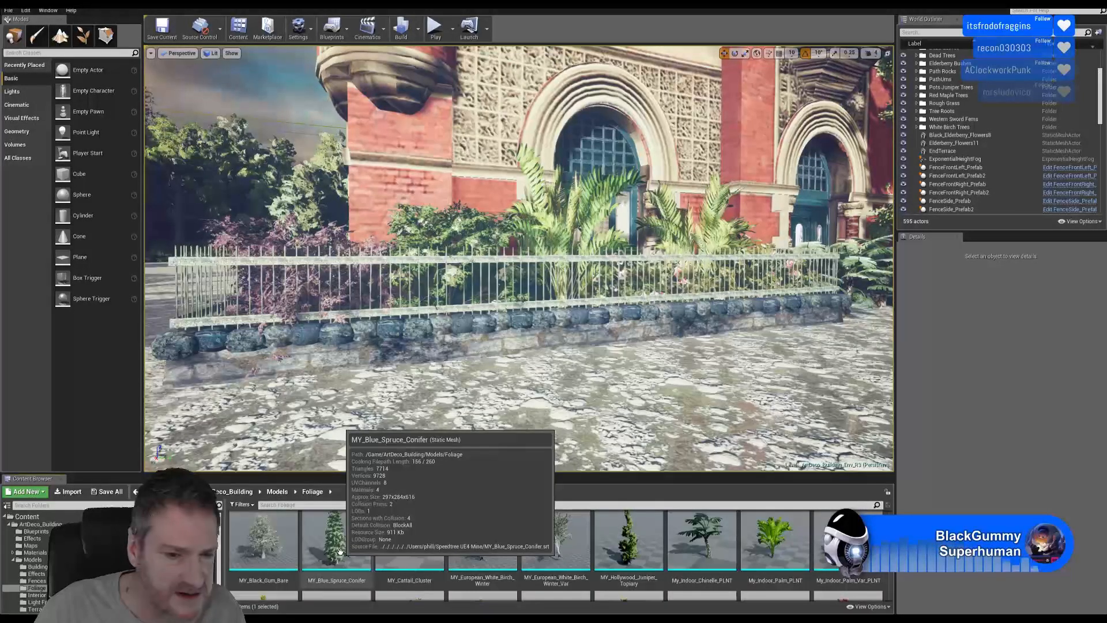
click(361, 548)
drag(360, 438, 362, 424)
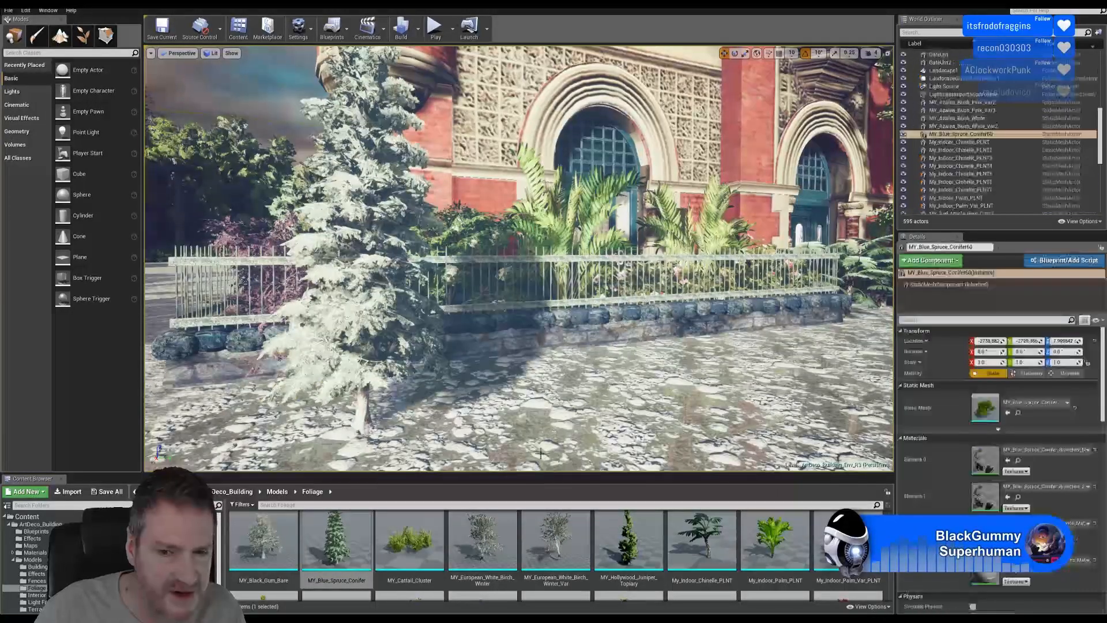
Move the blue spruce inside the fence to the bed's corner, at X about -2103 and Y about -2780
scroll(892, 575, down, 10)
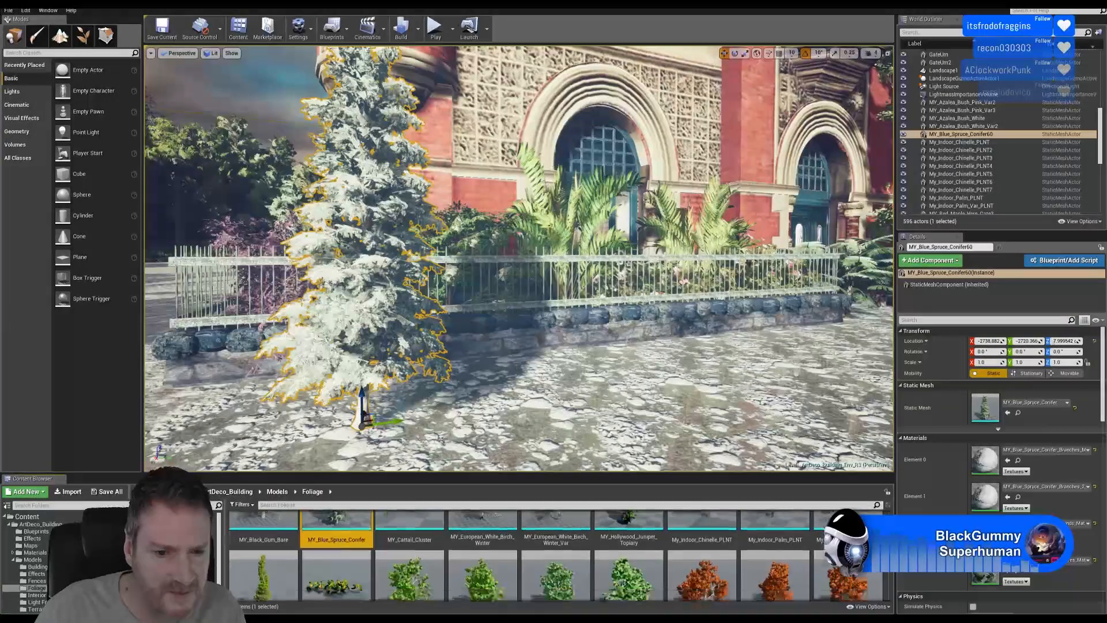
scroll(892, 575, down, 5)
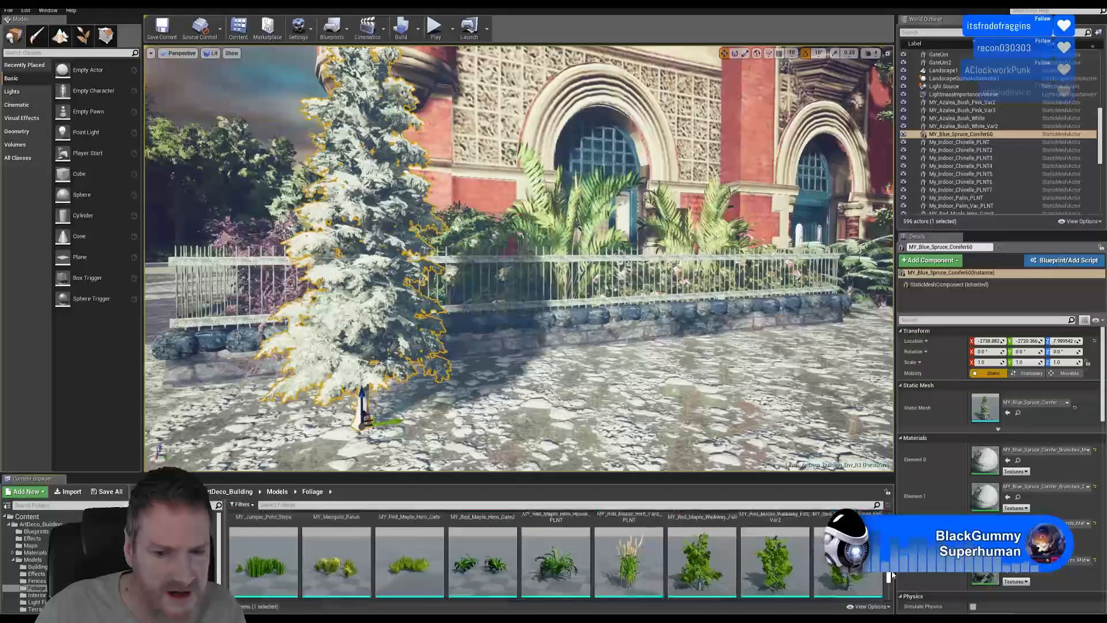
scroll(893, 579, up, 15)
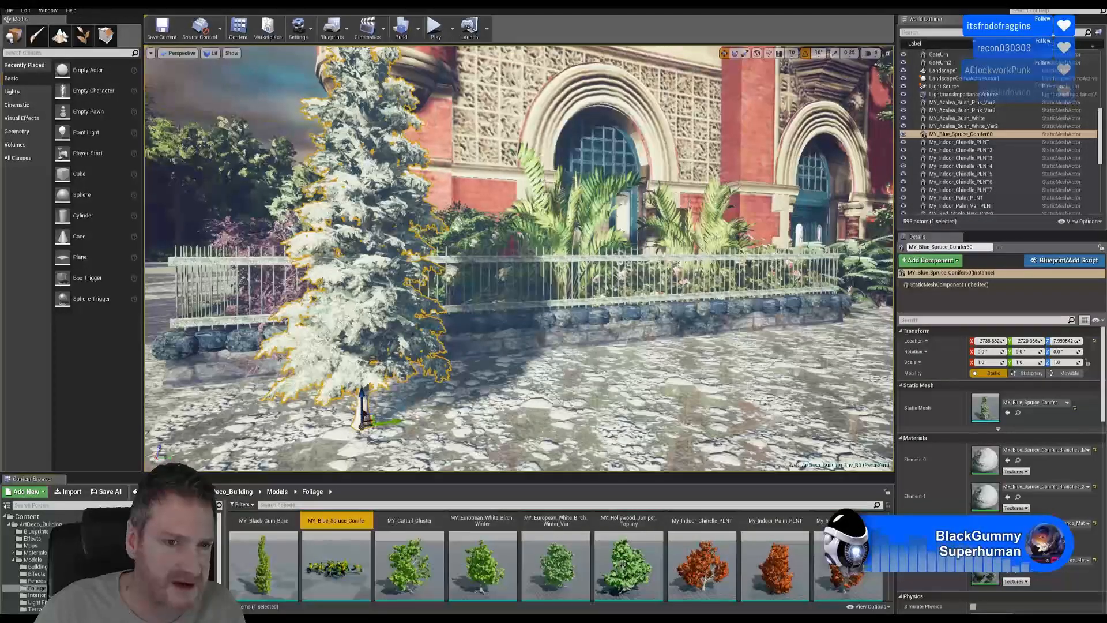
right_drag(519, 259, 427, 231)
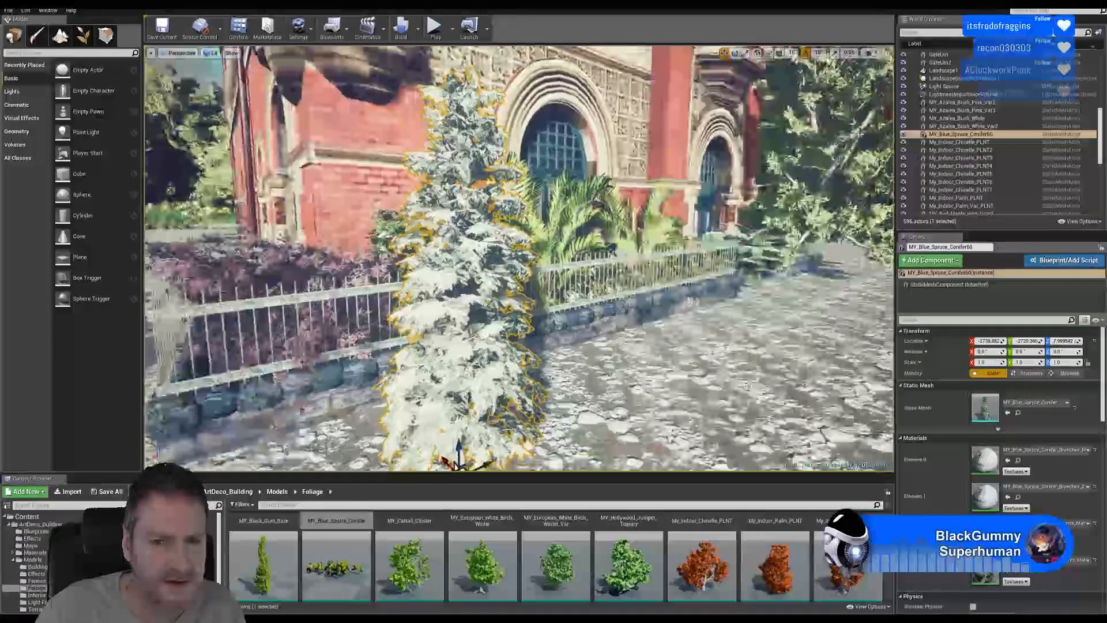
key(ctrl+b)
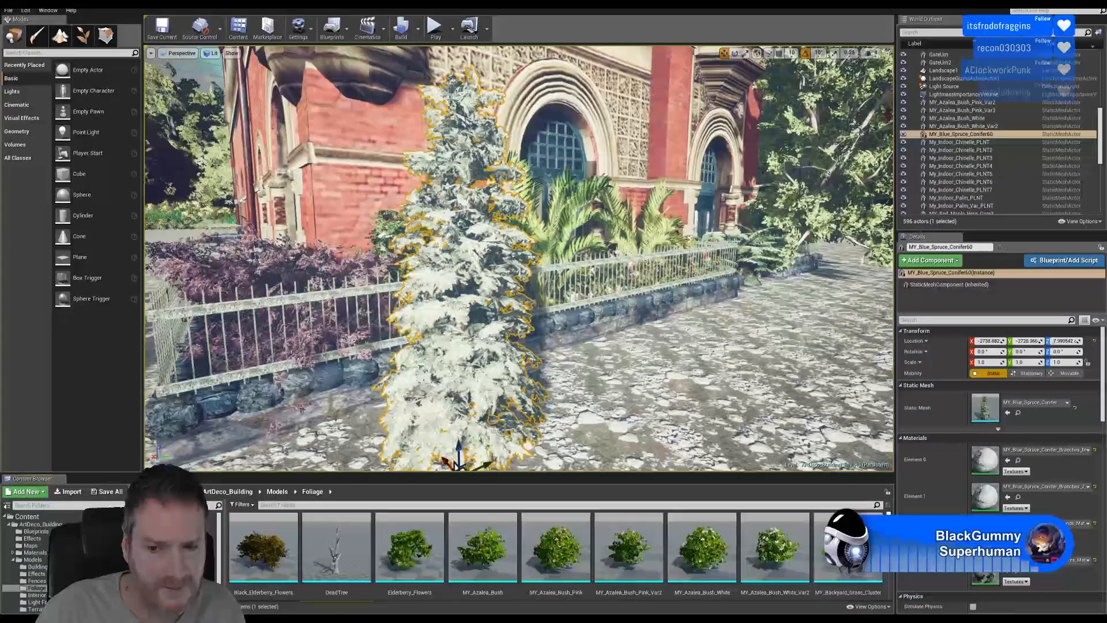
right_drag(519, 260, 341, 323)
drag(644, 398, 385, 323)
right_drag(522, 332, 581, 192)
key(d)
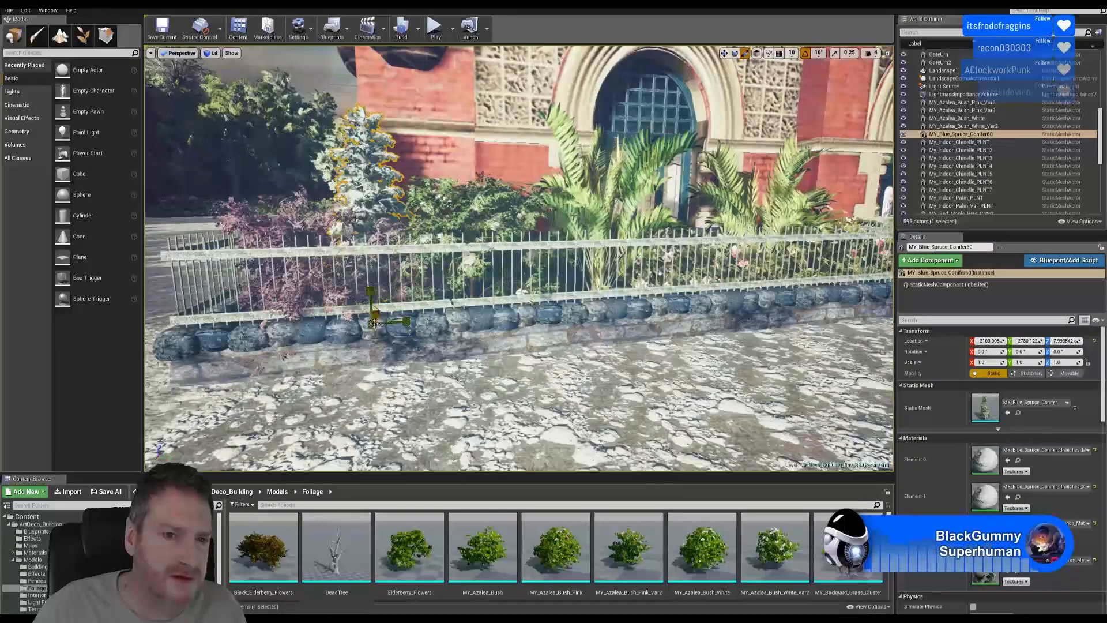
Scale the blue spruce uniformly to about 1.12 and fine-tune its position among the elderberry bushes
drag(375, 326, 385, 314)
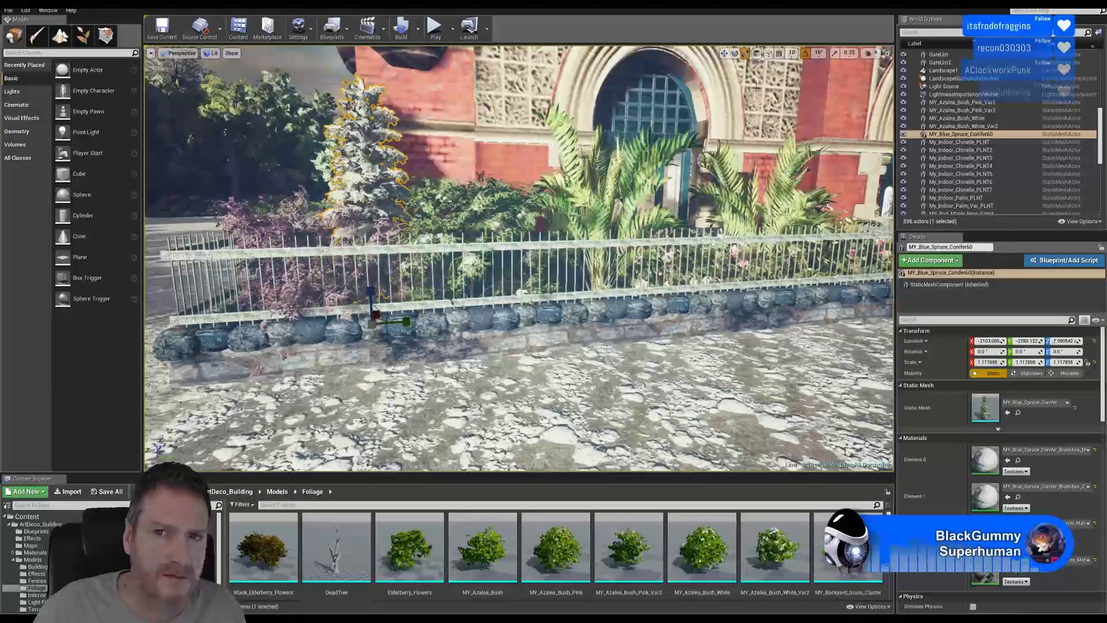
mouse_move(507, 321)
right_down()
mouse_move(553, 329)
mouse_move(479, 328)
mouse_move(502, 340)
right_up()
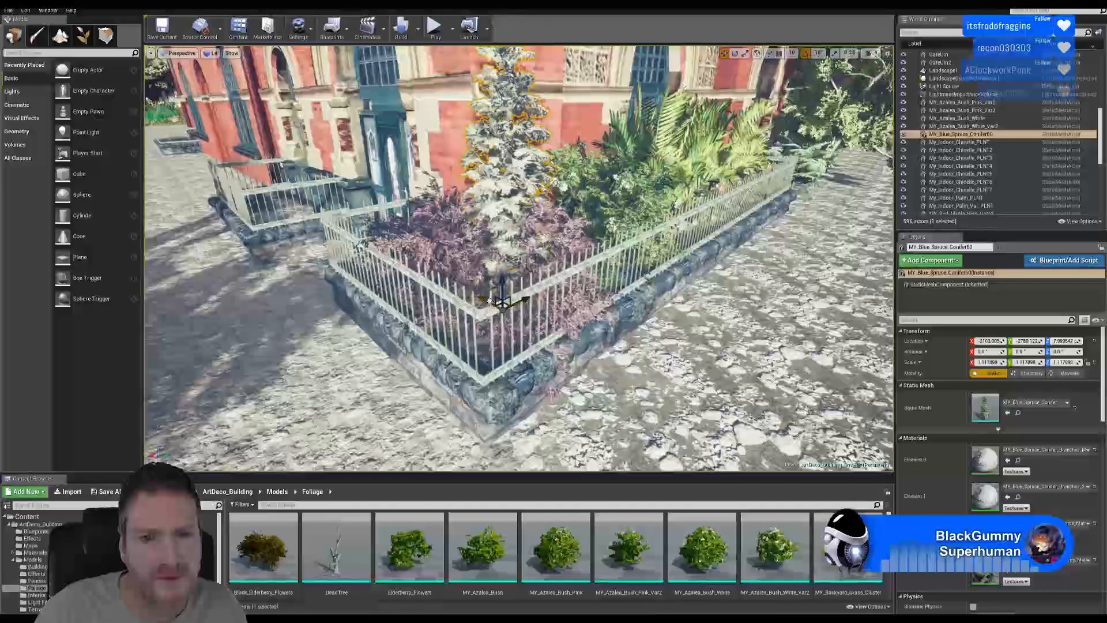
drag(502, 310, 505, 312)
mouse_move(504, 312)
right_down()
mouse_move(438, 314)
mouse_move(433, 297)
mouse_move(516, 335)
mouse_move(507, 331)
right_up()
key(Escape)
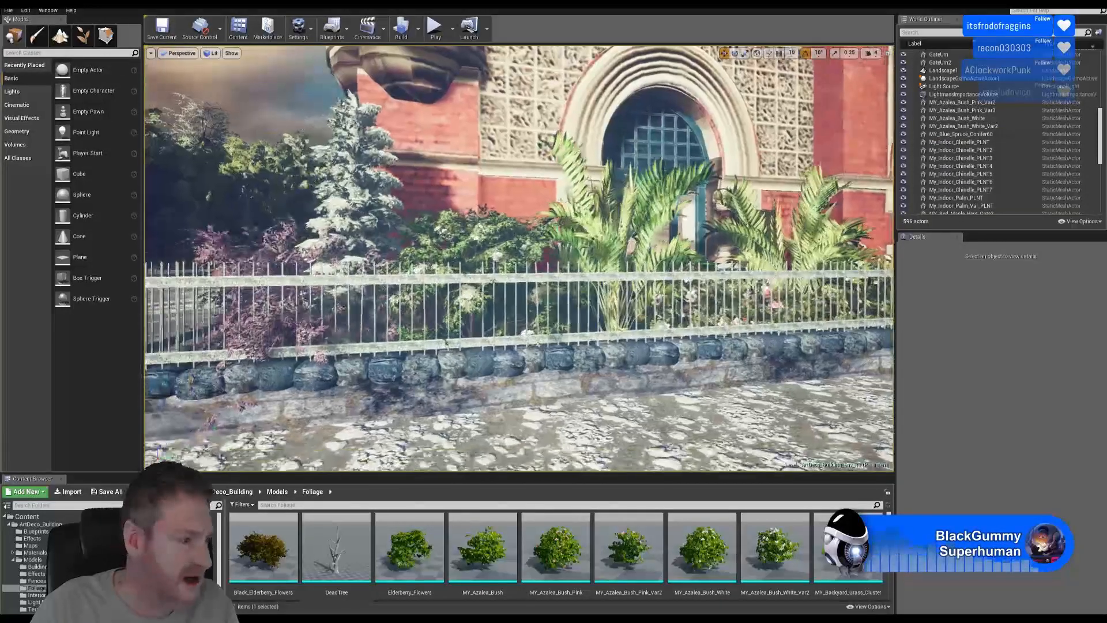
Examine the bed and entrance from a distance and look through the foliage meshes for another plant
right_drag(507, 331, 518, 330)
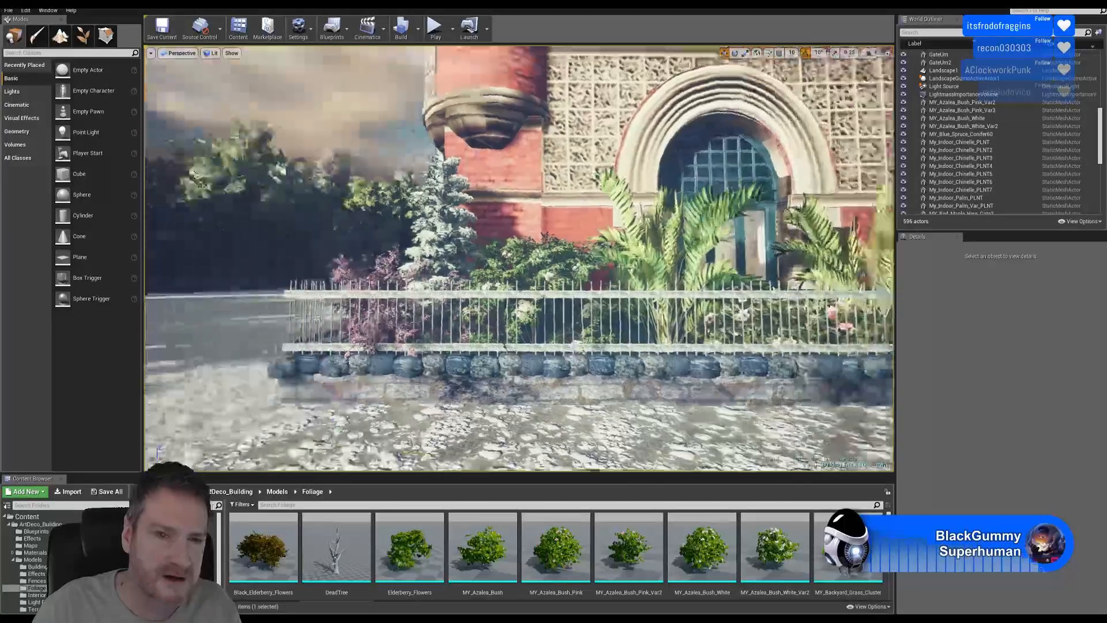
right_drag(518, 330, 431, 296)
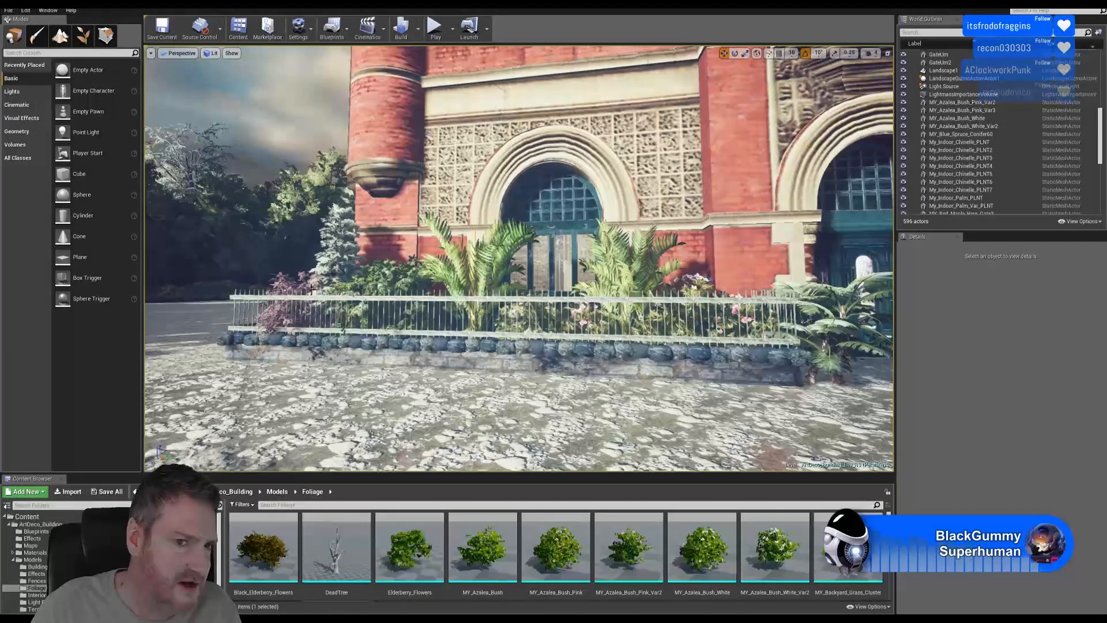
right_drag(438, 296, 463, 286)
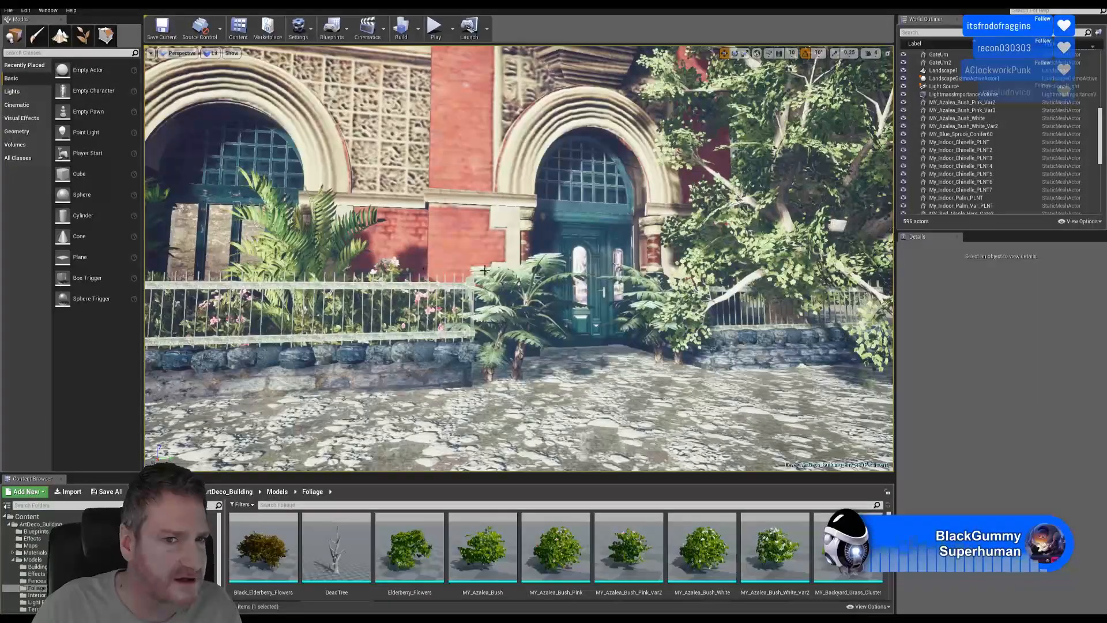
right_drag(443, 310, 363, 291)
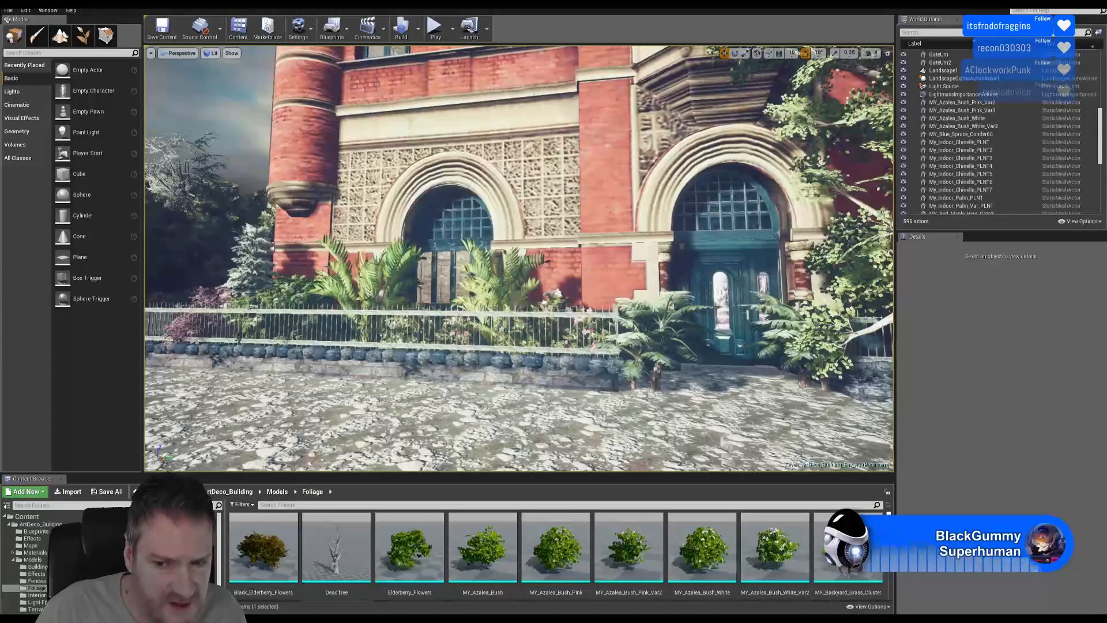
scroll(559, 553, down, 3)
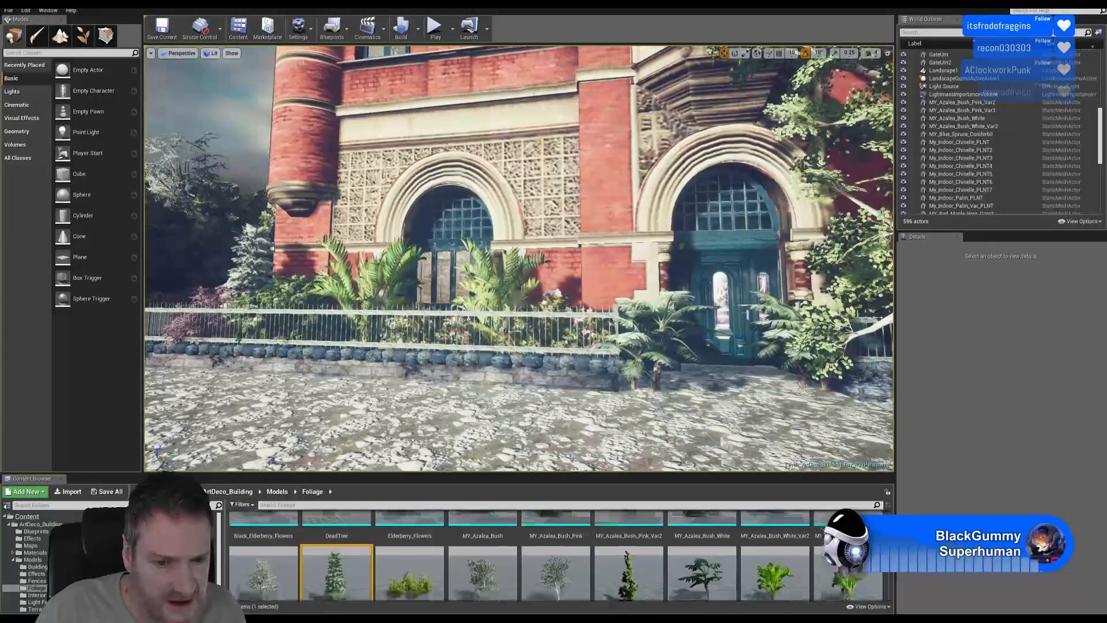
scroll(560, 554, down, 3)
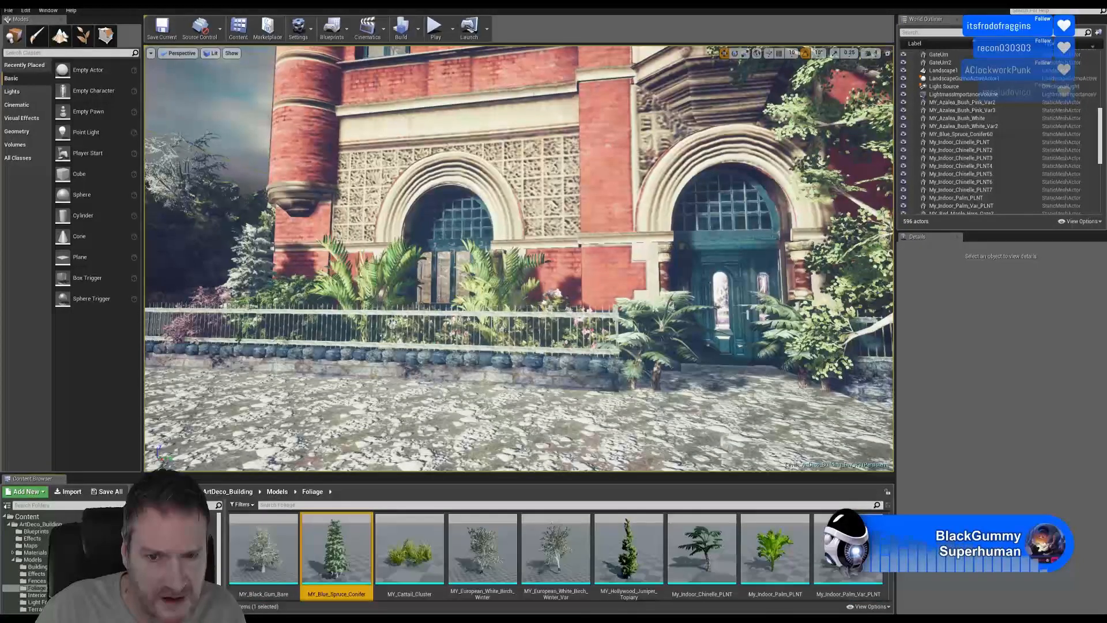
scroll(559, 557, down, 3)
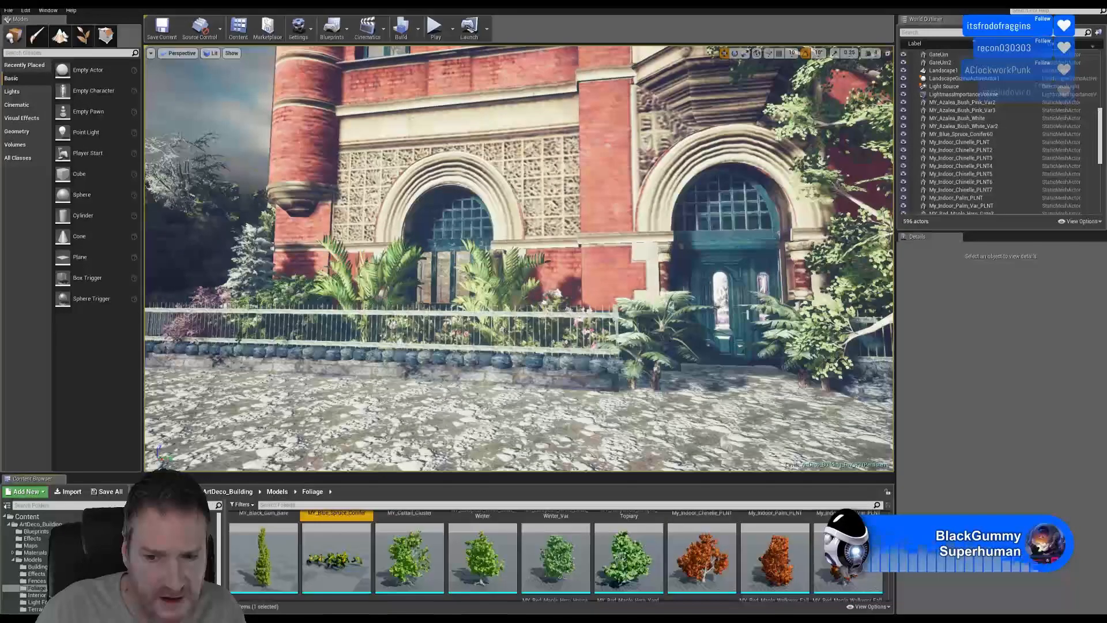
scroll(559, 553, down, 3)
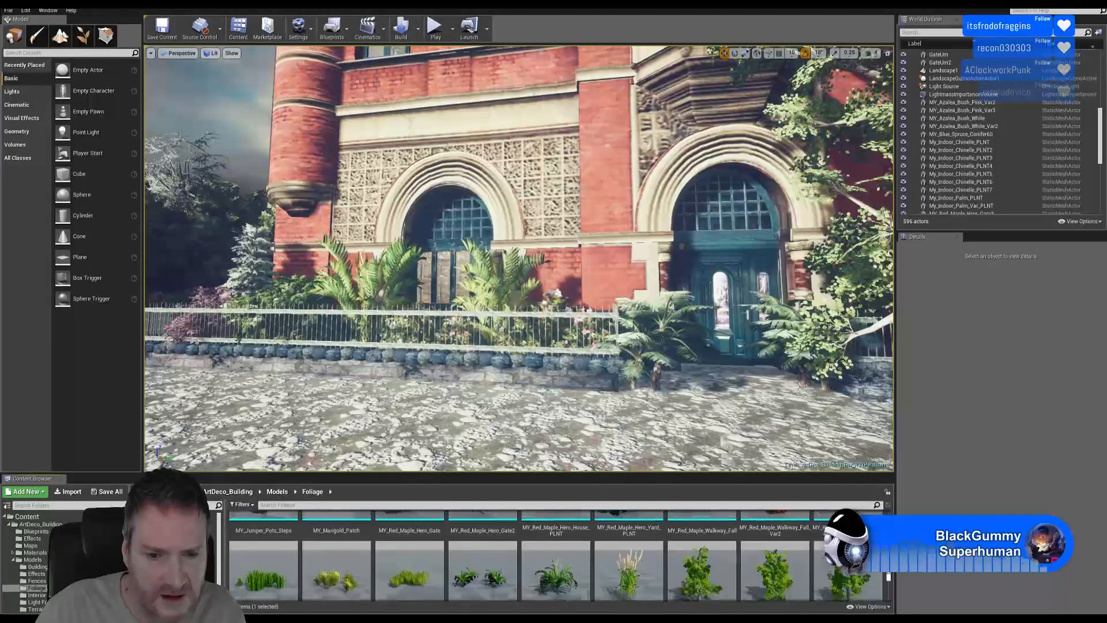
drag(887, 573, 887, 587)
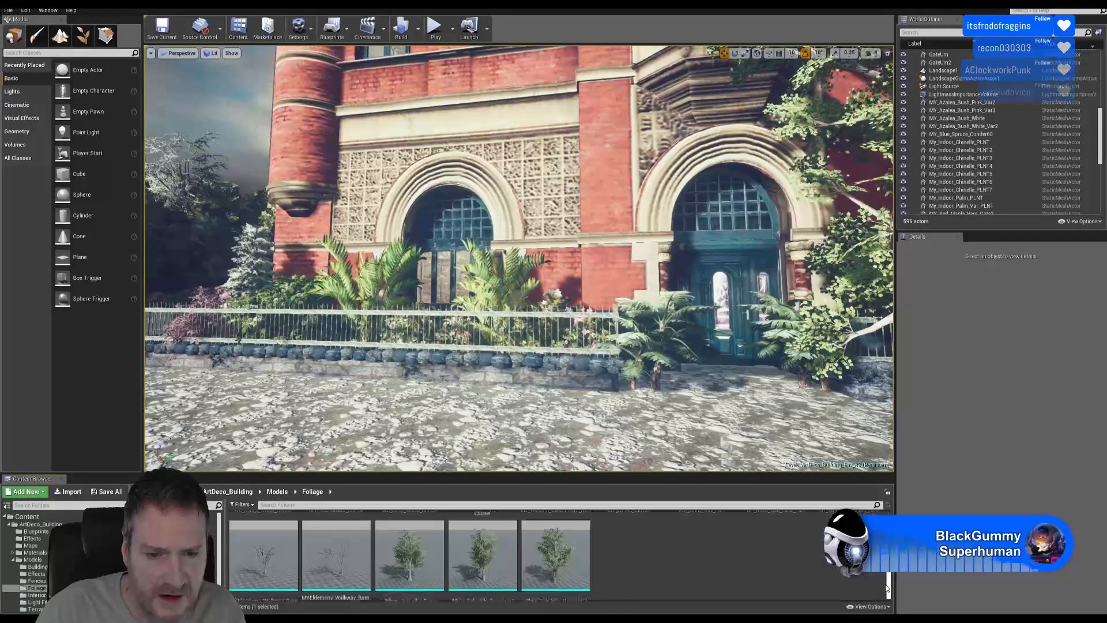
scroll(744, 580, down, 1)
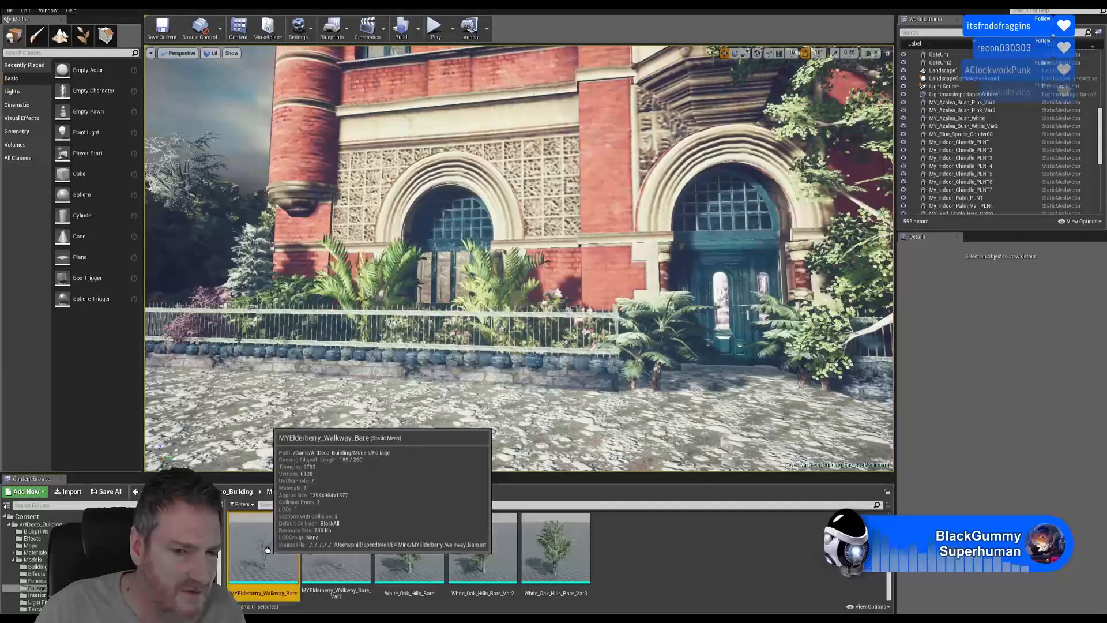
Try a MYElderberry_Walkway_Bare tree at the fence end beside the entrance, rotated about its vertical axis, and delete it
drag(264, 545, 517, 444)
mouse_move(572, 379)
right_down()
mouse_move(573, 260)
mouse_move(623, 398)
mouse_move(575, 378)
right_up()
drag(554, 383, 638, 349)
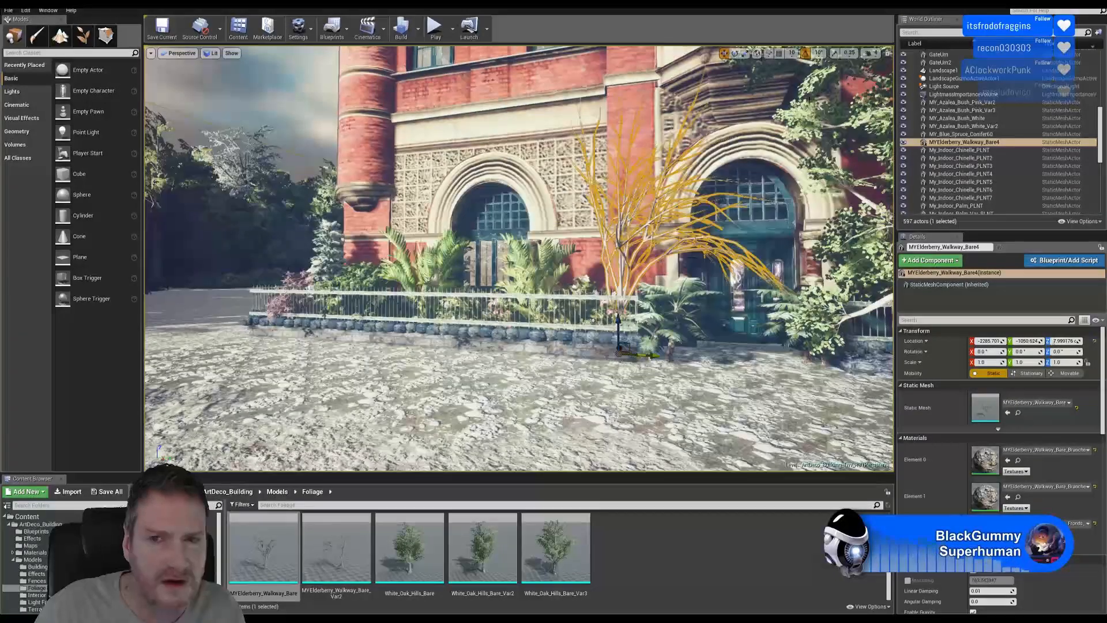
click(734, 53)
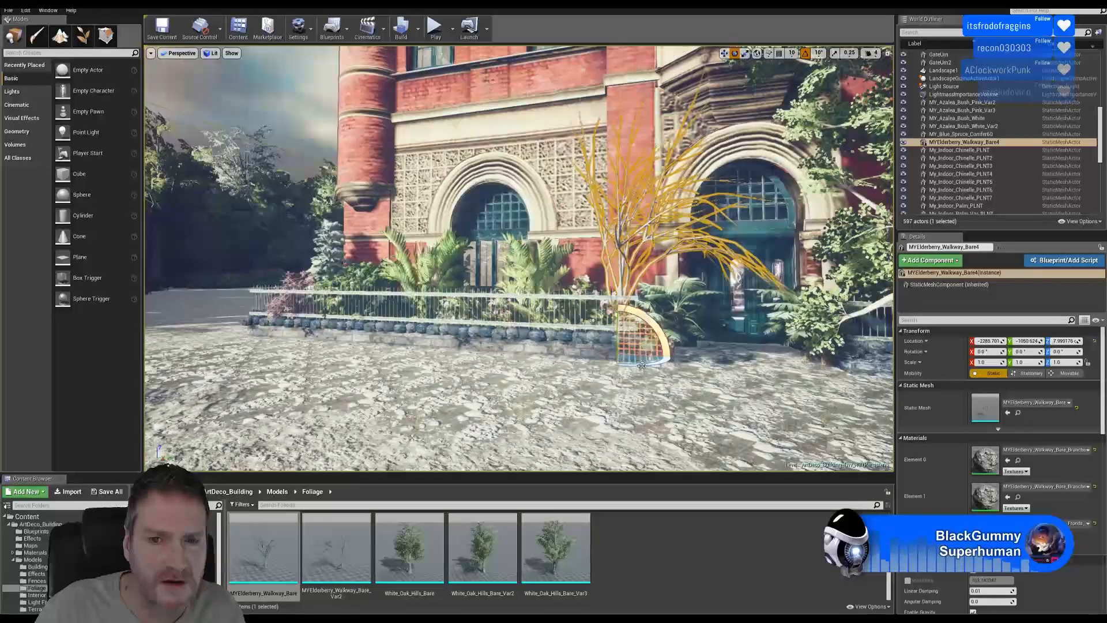
drag(650, 369, 669, 353)
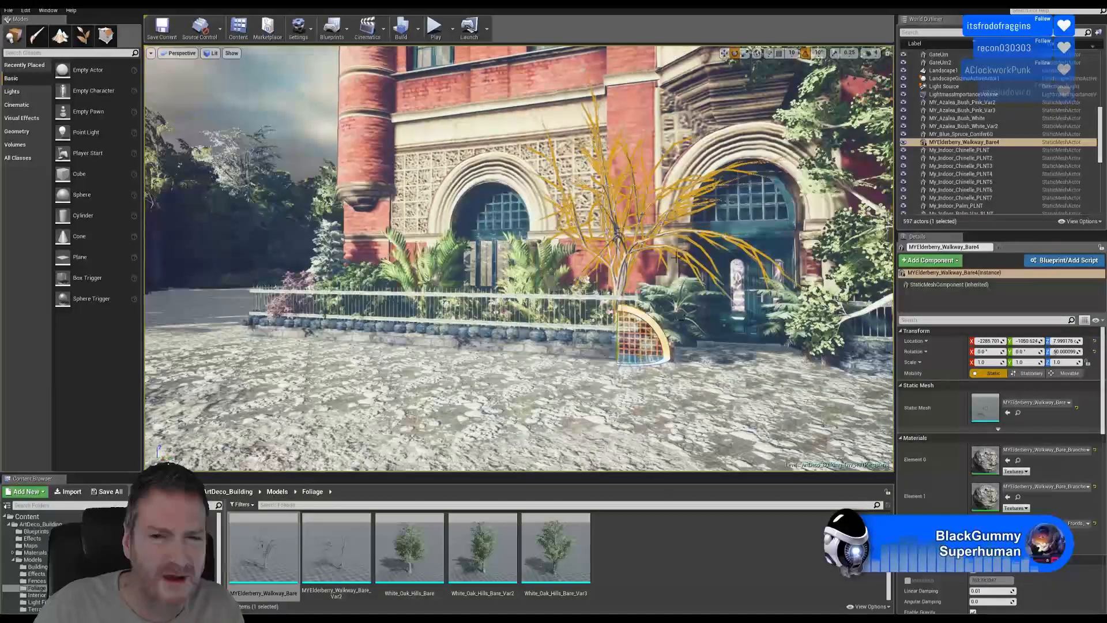
key(Delete)
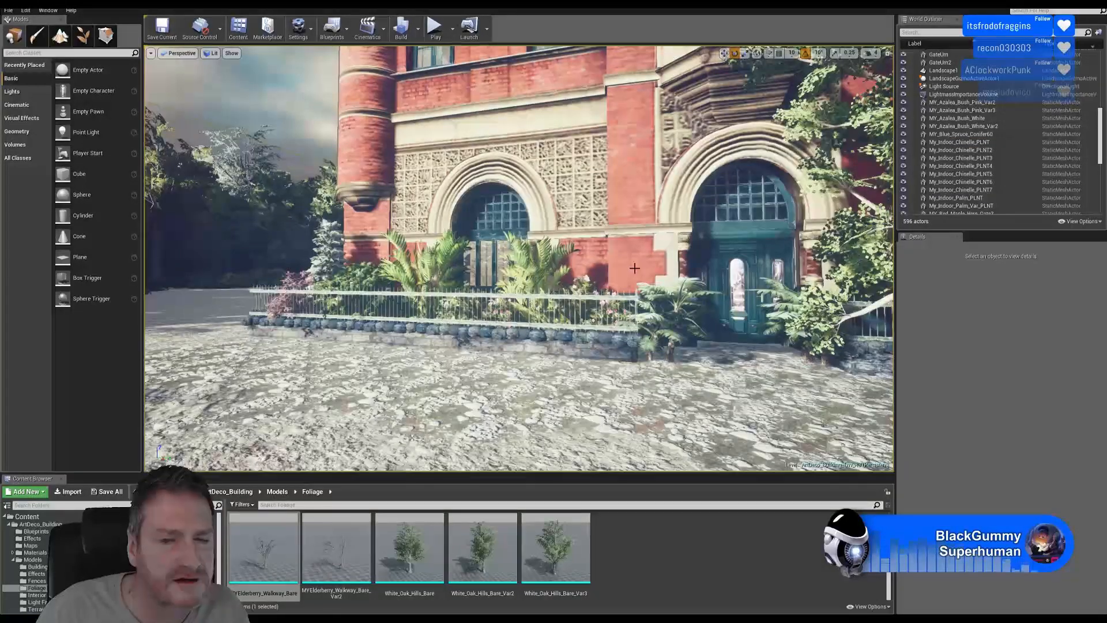
Try a MY_Red_Maple_Walkway_Fall_Var2 tree on the paving in front of the fence and delete it
right_drag(635, 269, 602, 272)
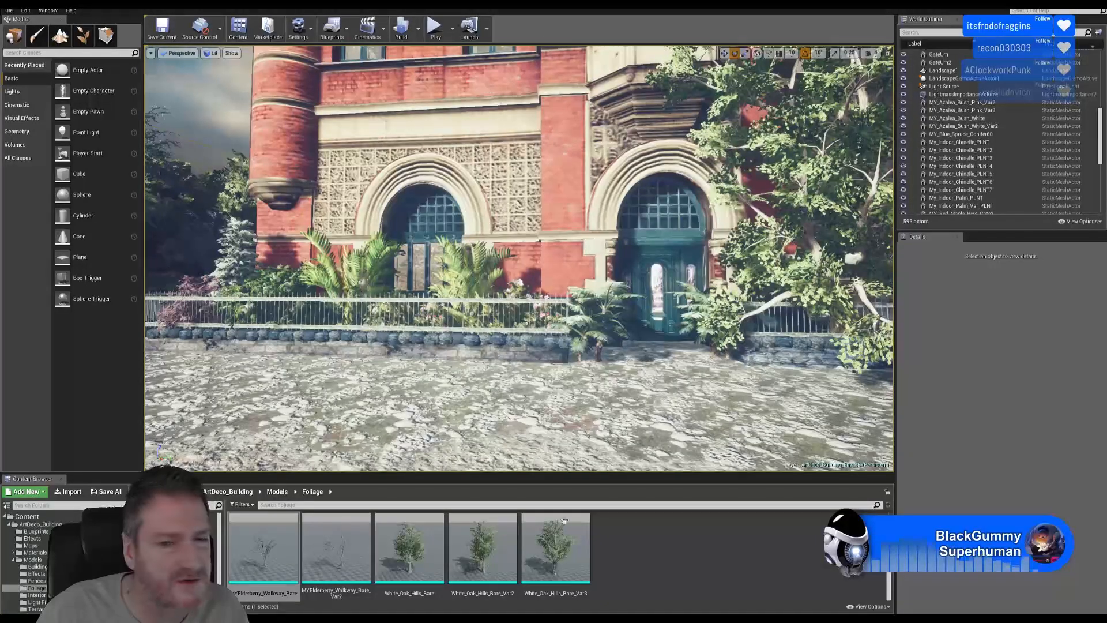
scroll(553, 554, up, 5)
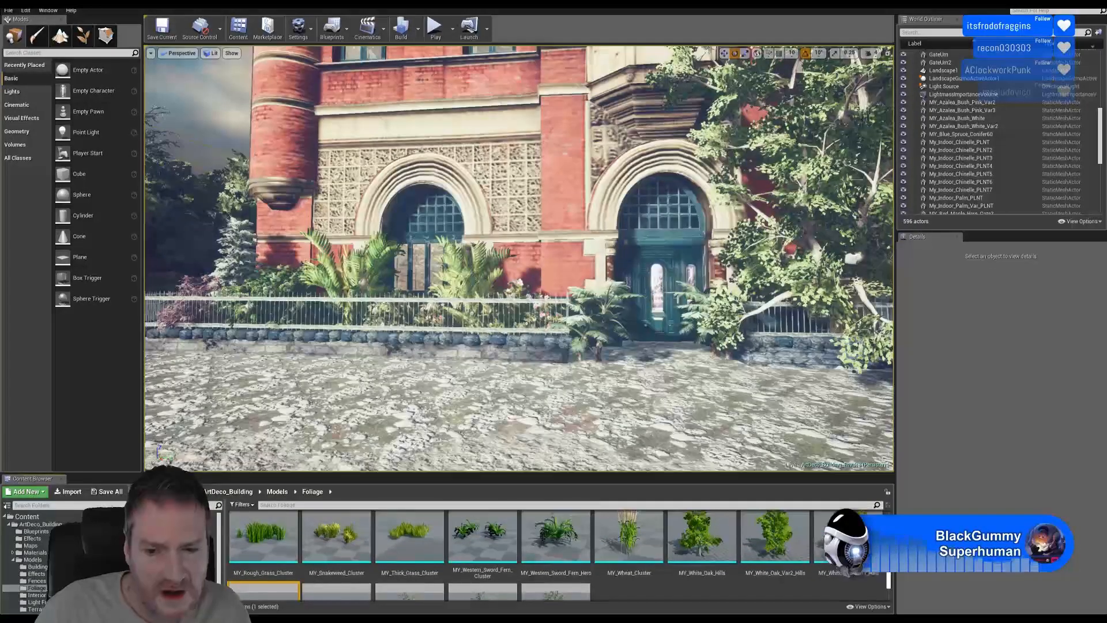
scroll(553, 554, up, 1)
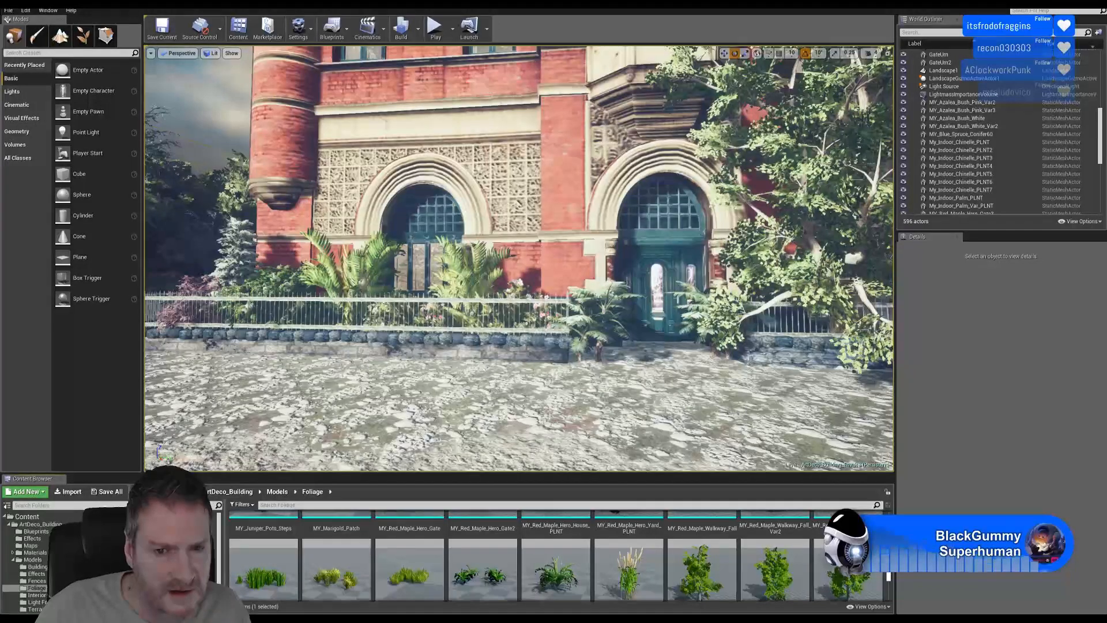
scroll(553, 554, down, 1)
scroll(554, 553, up, 1)
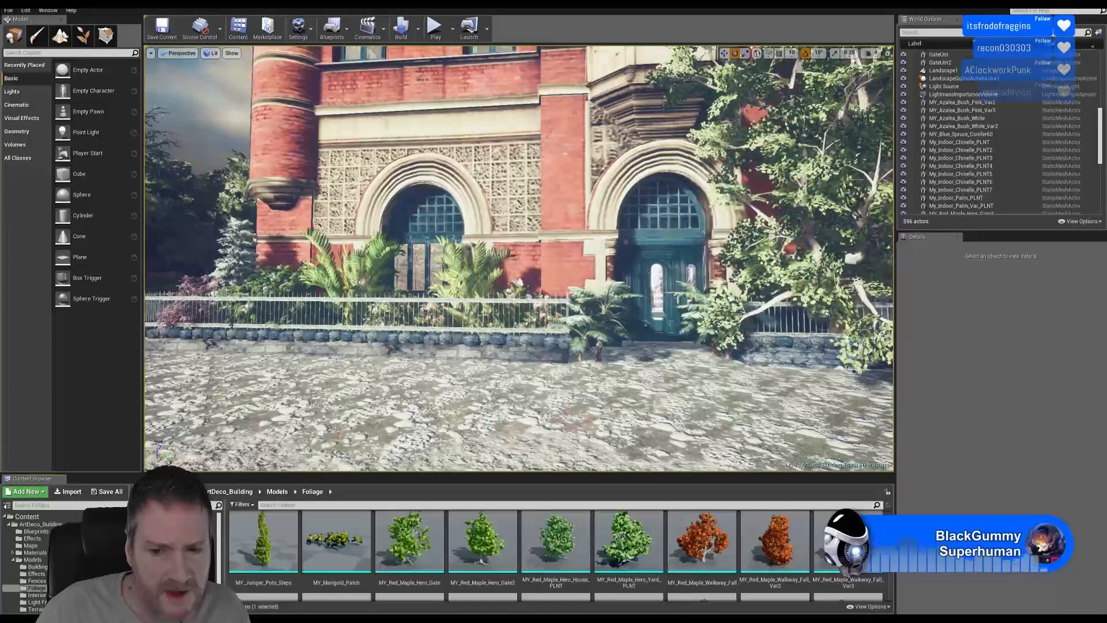
right_drag(519, 259, 496, 277)
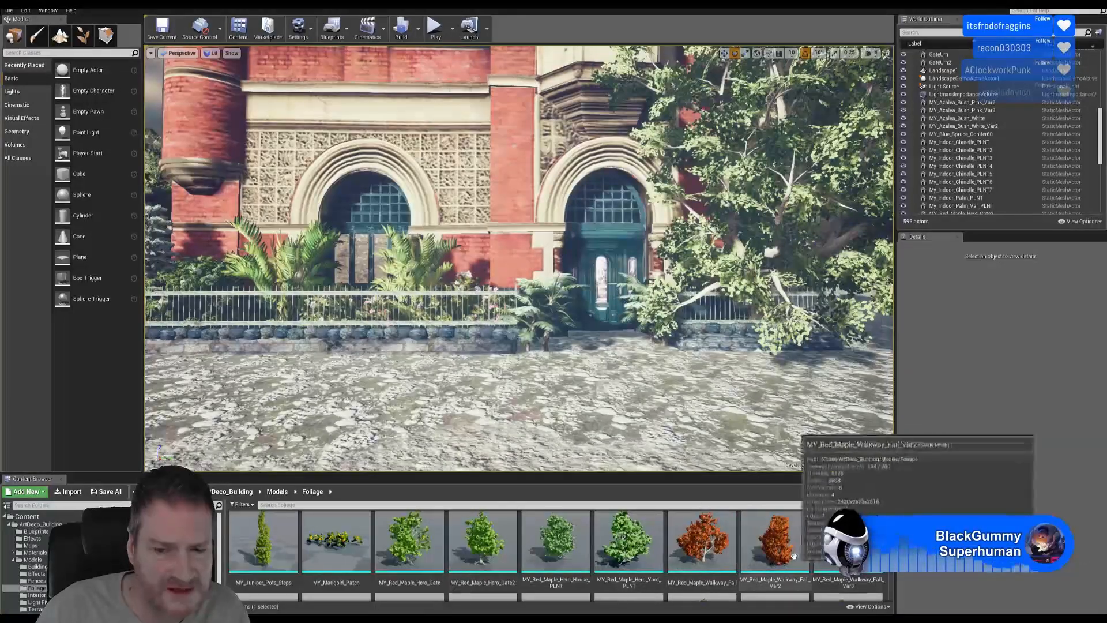
drag(789, 546, 427, 428)
key(Delete)
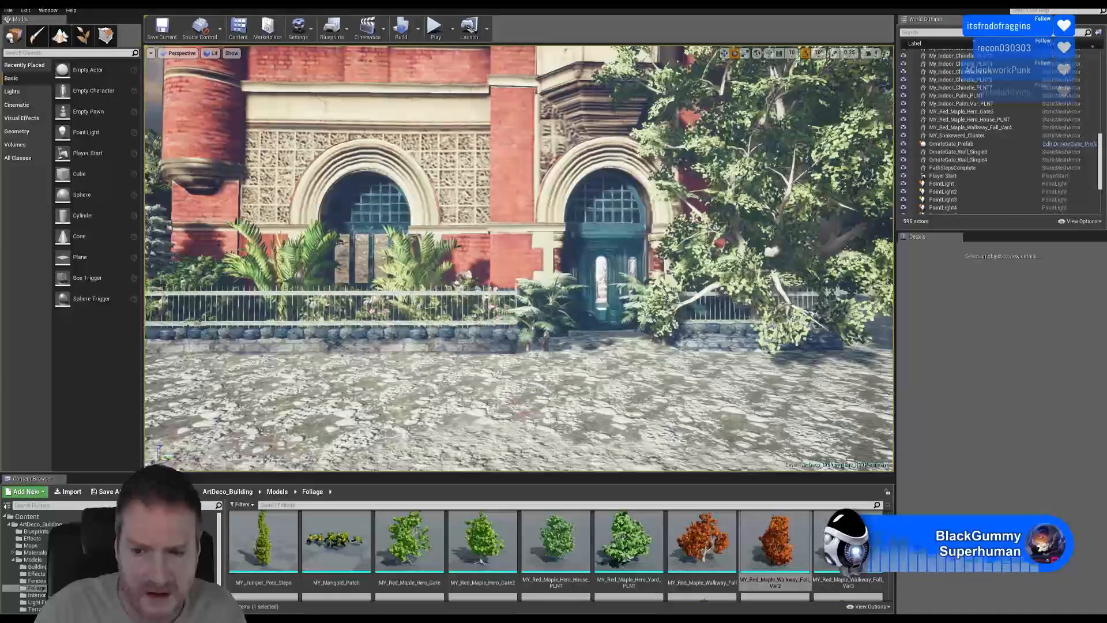
Place a MY_Hollywood_Juniper_Topiary from the foliage meshes on the paving in front of the entrance
scroll(556, 553, up, 2)
scroll(556, 553, up, 2)
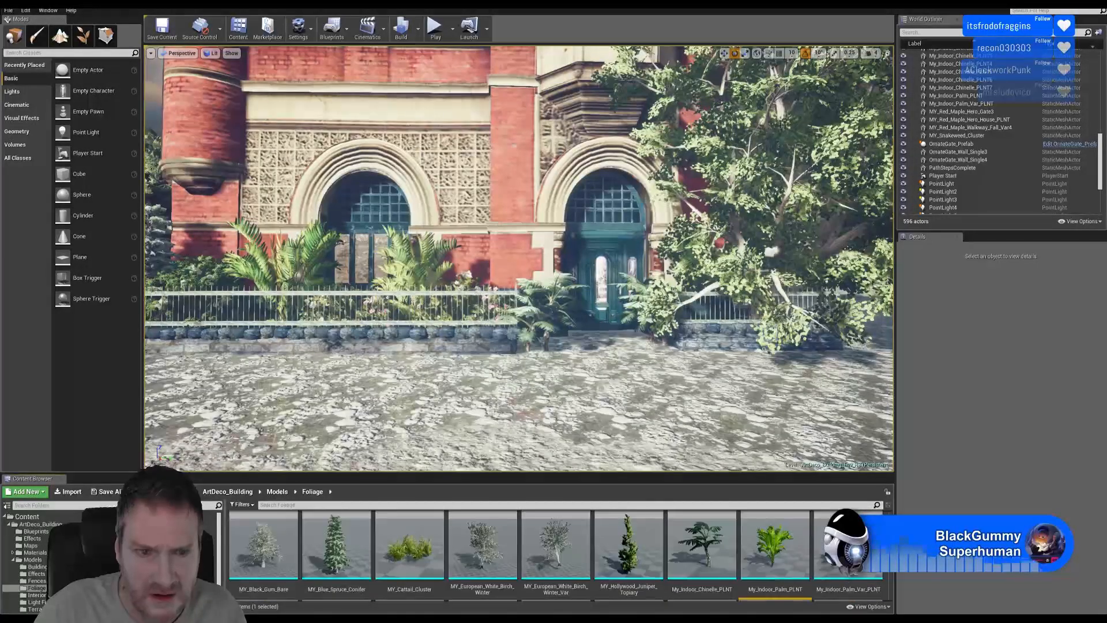
click(628, 555)
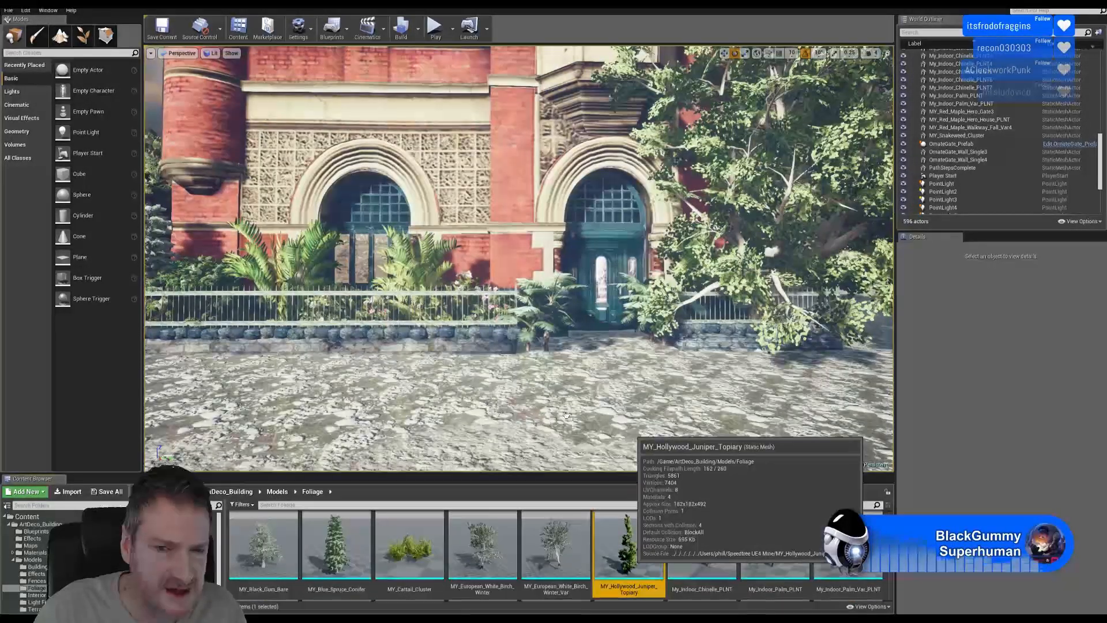
drag(566, 414, 555, 412)
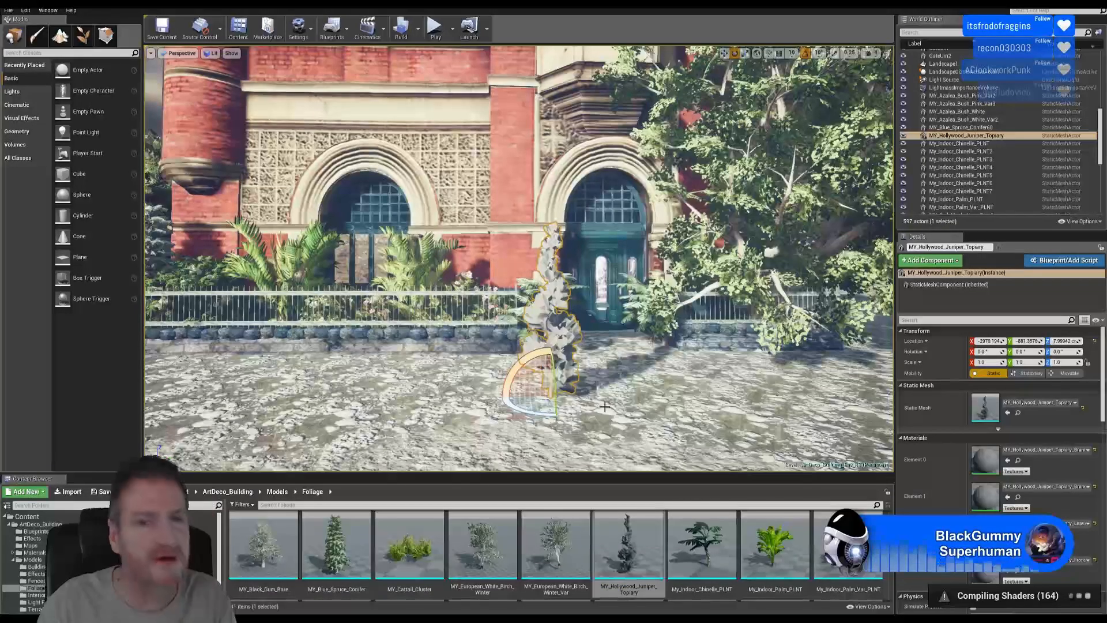
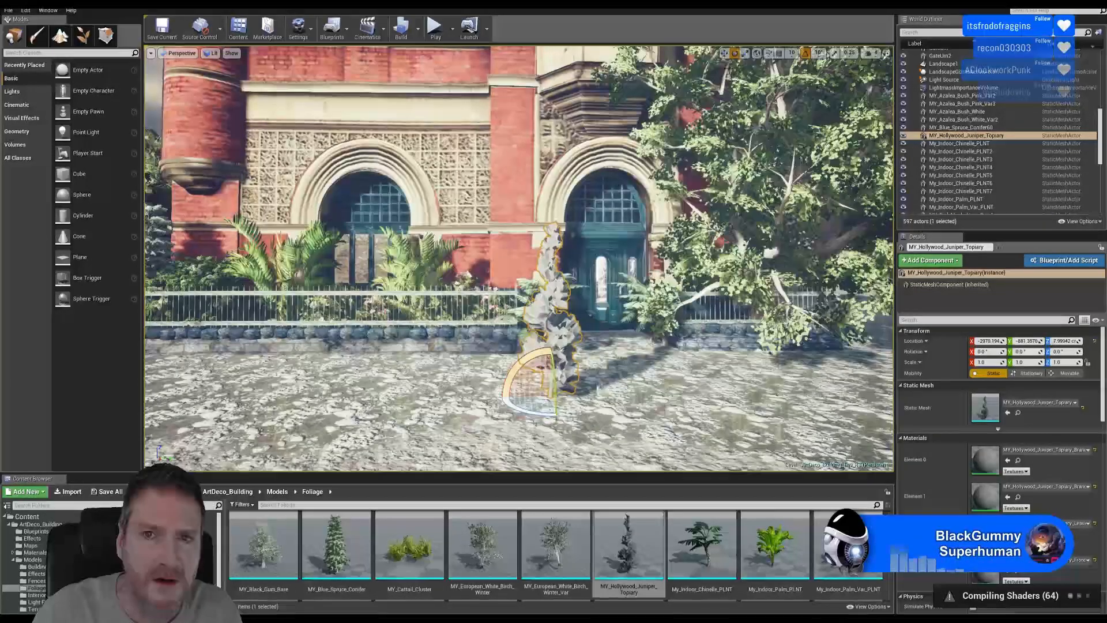
Move the juniper topiary inside the fence at the bed's entrance end, at X about -2210 and Y about -1062
click(724, 53)
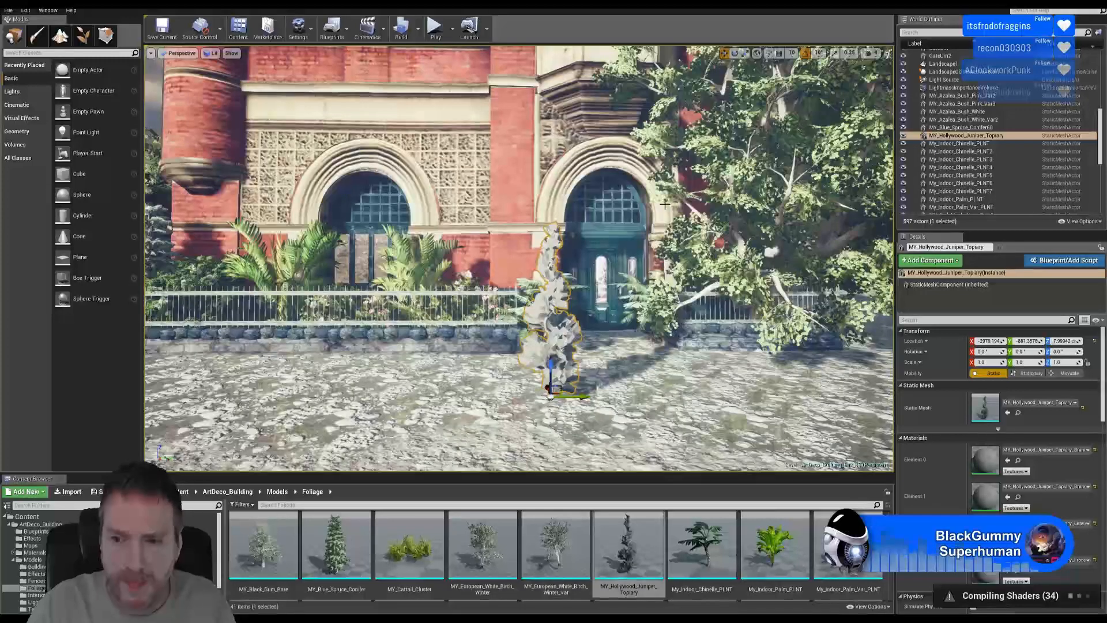
mouse_move(238, 249)
right_down()
mouse_move(202, 249)
mouse_move(248, 249)
mouse_move(156, 249)
mouse_move(226, 242)
right_up()
right_drag(589, 335, 592, 336)
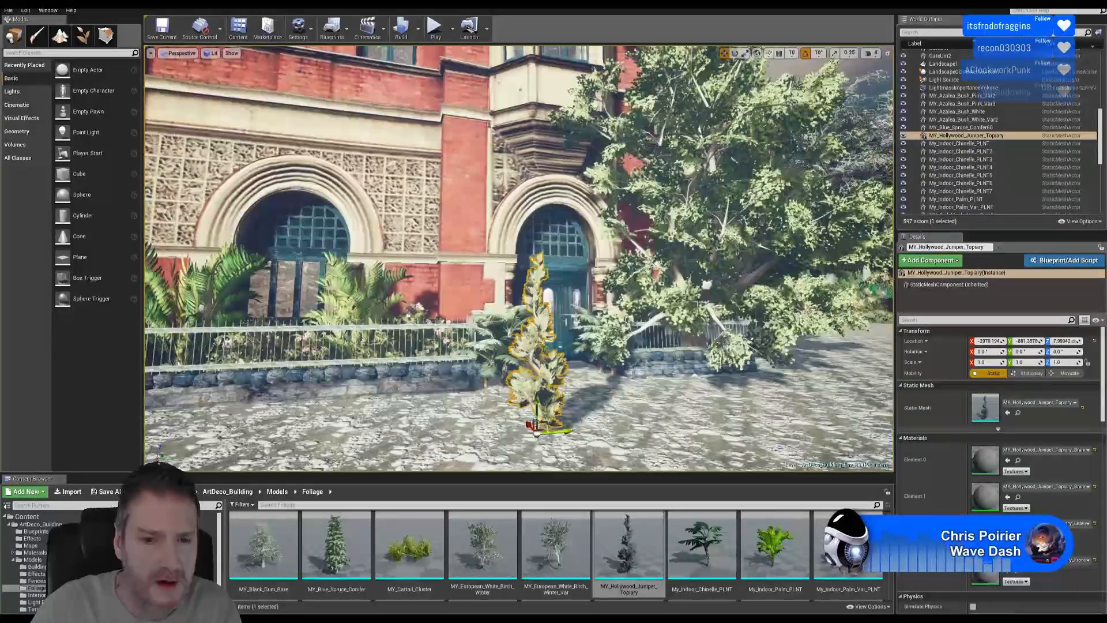
drag(529, 425, 477, 375)
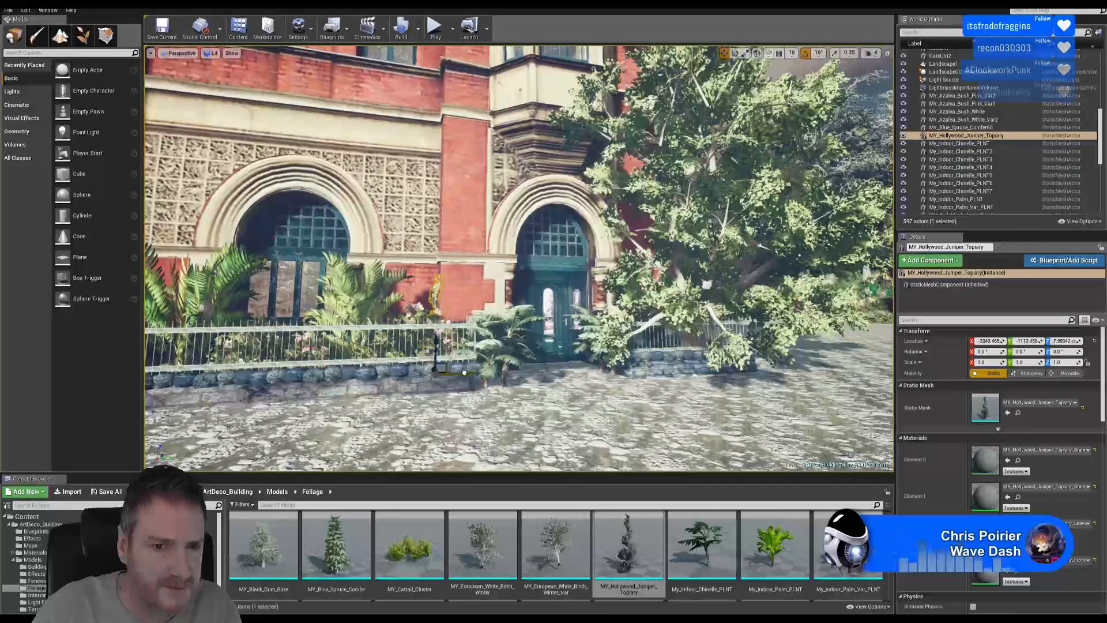
scroll(476, 372, up, 3)
key(w)
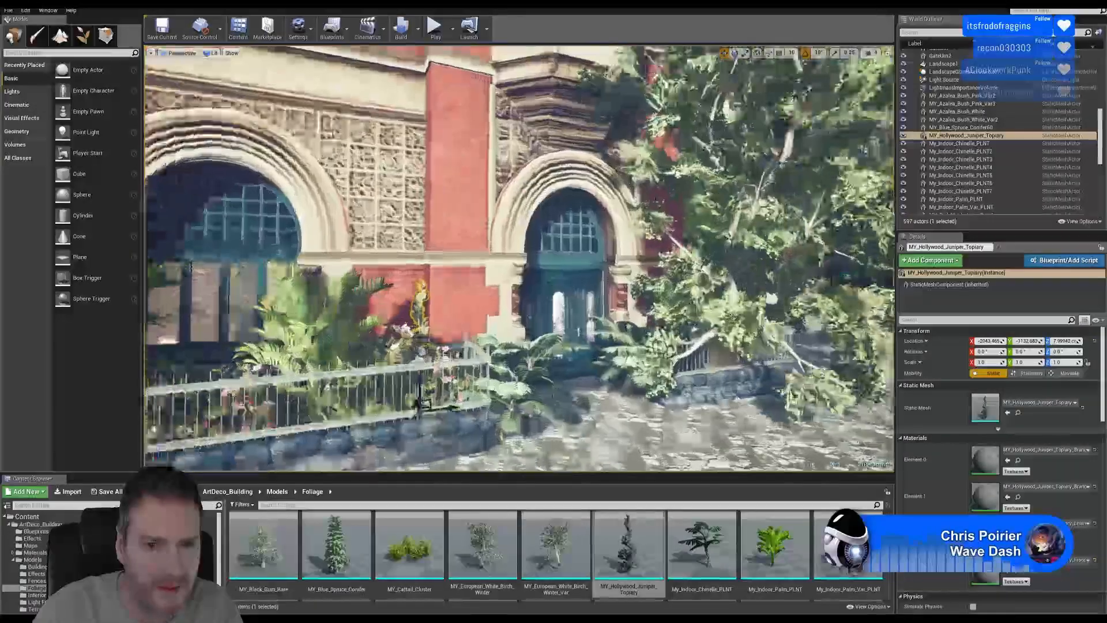
right_drag(475, 372, 669, 465)
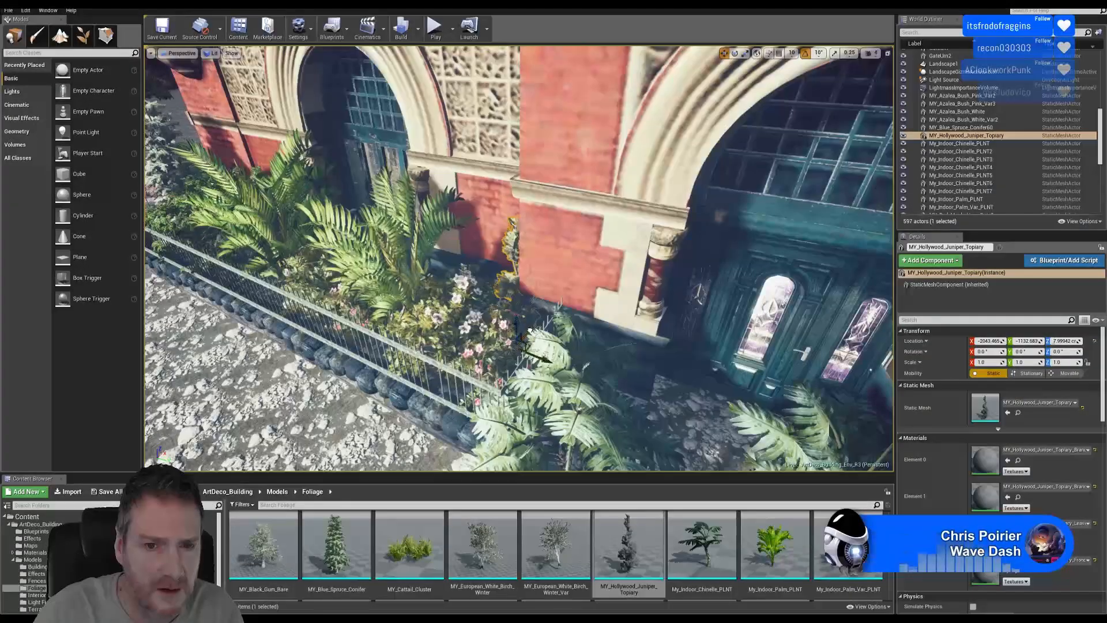
drag(535, 328, 513, 348)
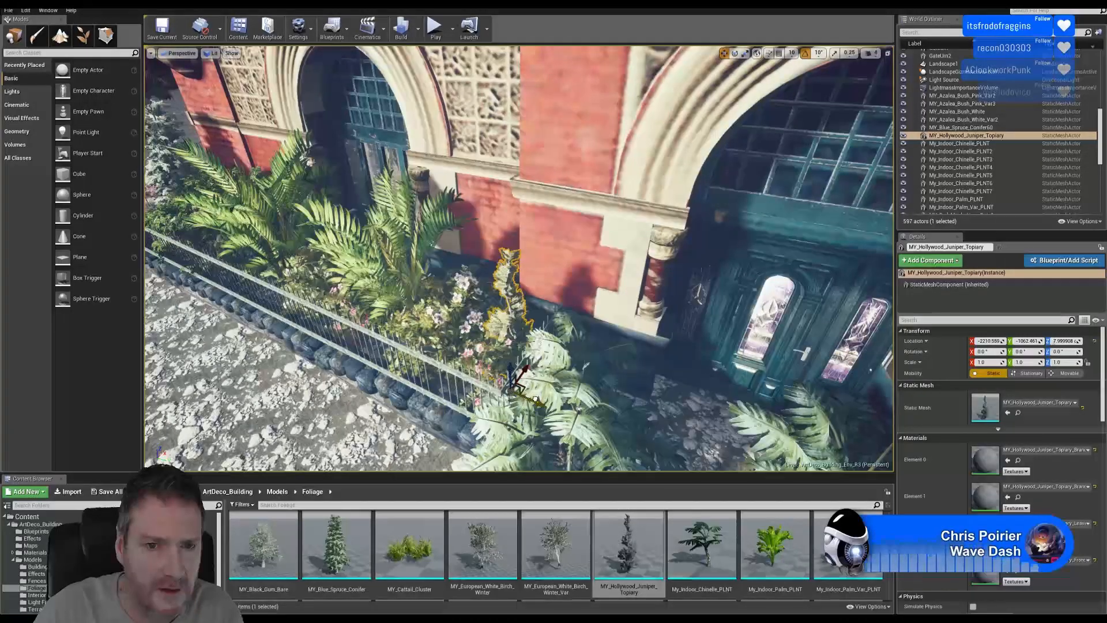
Scale the juniper topiary uniformly to about 1.95 so it suits the wall beside the entrance
mouse_move(522, 378)
right_down()
mouse_move(598, 317)
mouse_move(507, 371)
mouse_move(526, 398)
right_up()
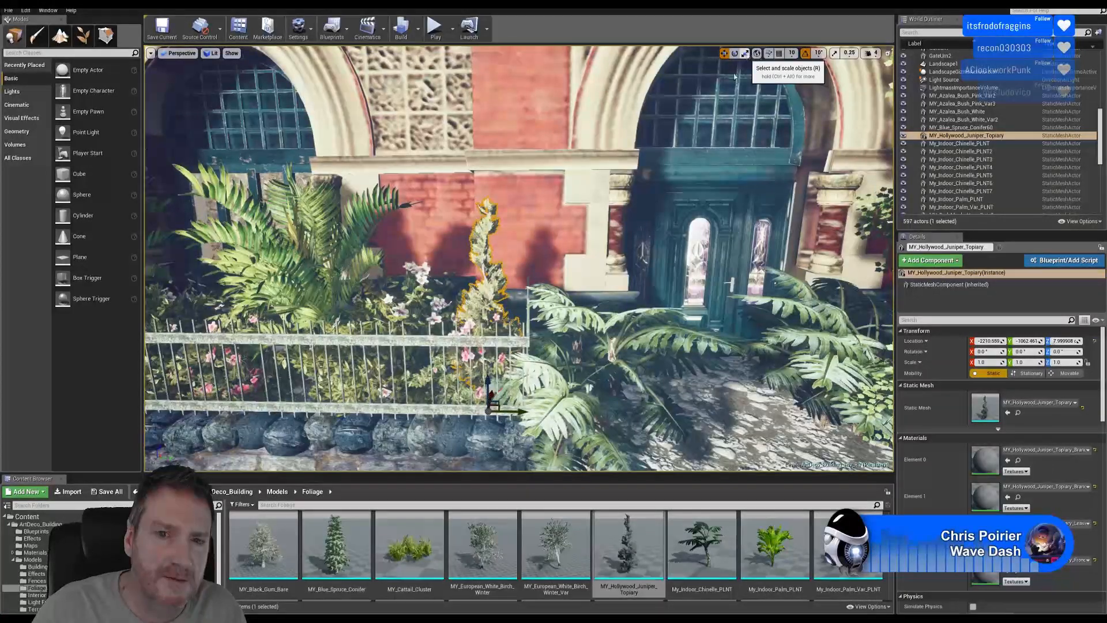
drag(489, 411, 505, 390)
right_drag(587, 308, 558, 316)
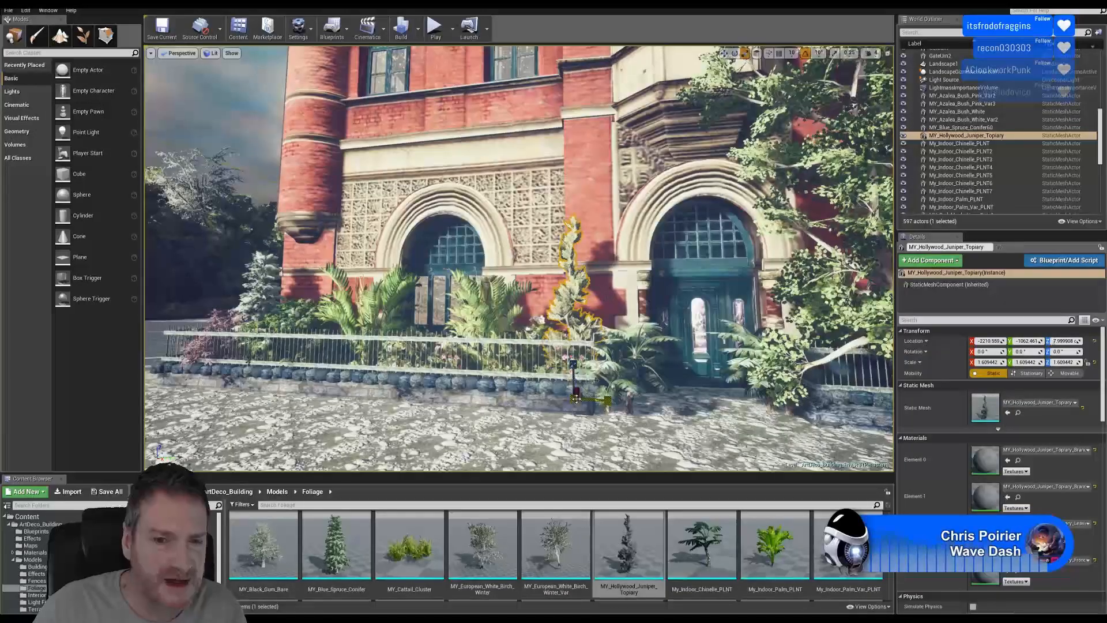
mouse_move(574, 397)
mouse_down()
mouse_move(564, 407)
mouse_move(582, 389)
mouse_move(574, 398)
mouse_up()
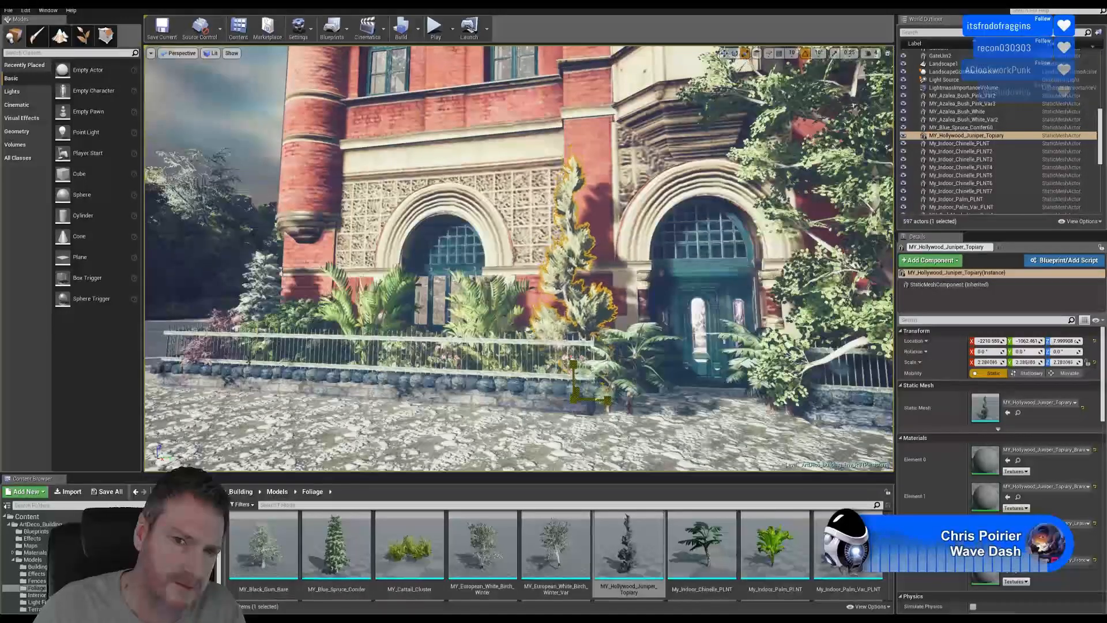
mouse_move(521, 408)
right_down()
mouse_move(677, 375)
mouse_move(553, 371)
mouse_move(527, 392)
right_up()
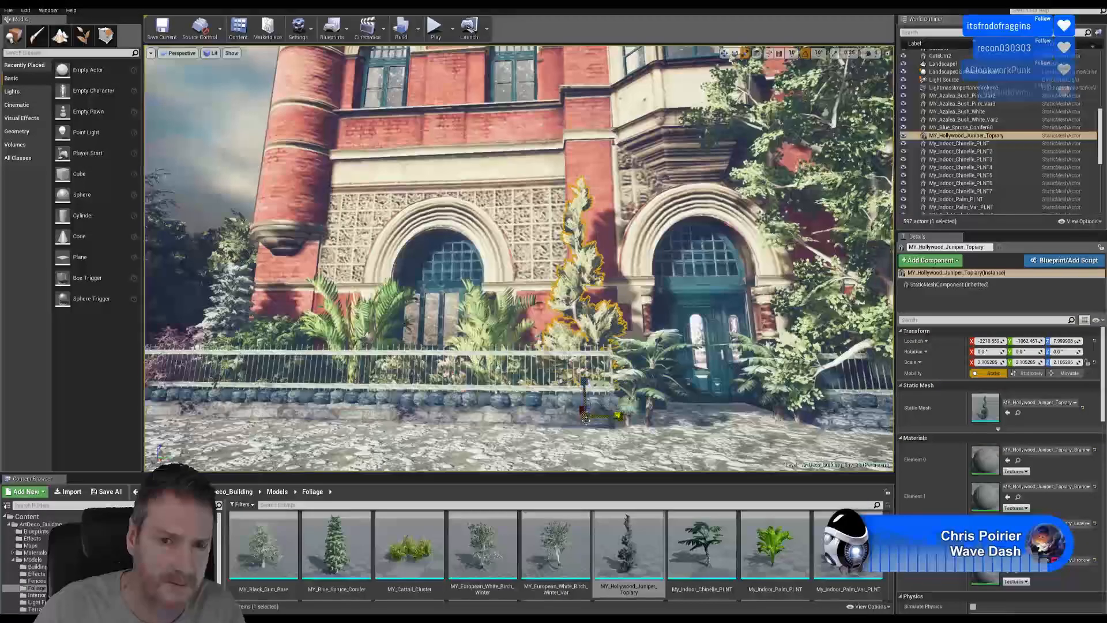
drag(586, 415, 581, 421)
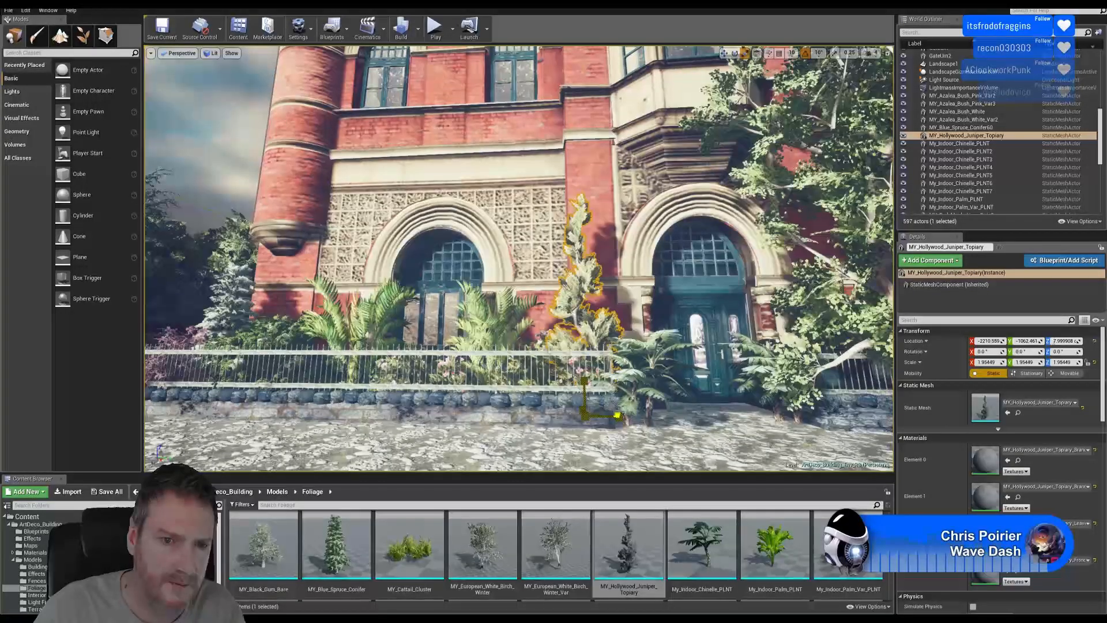
right_drag(582, 419, 519, 453)
right_drag(629, 313, 654, 314)
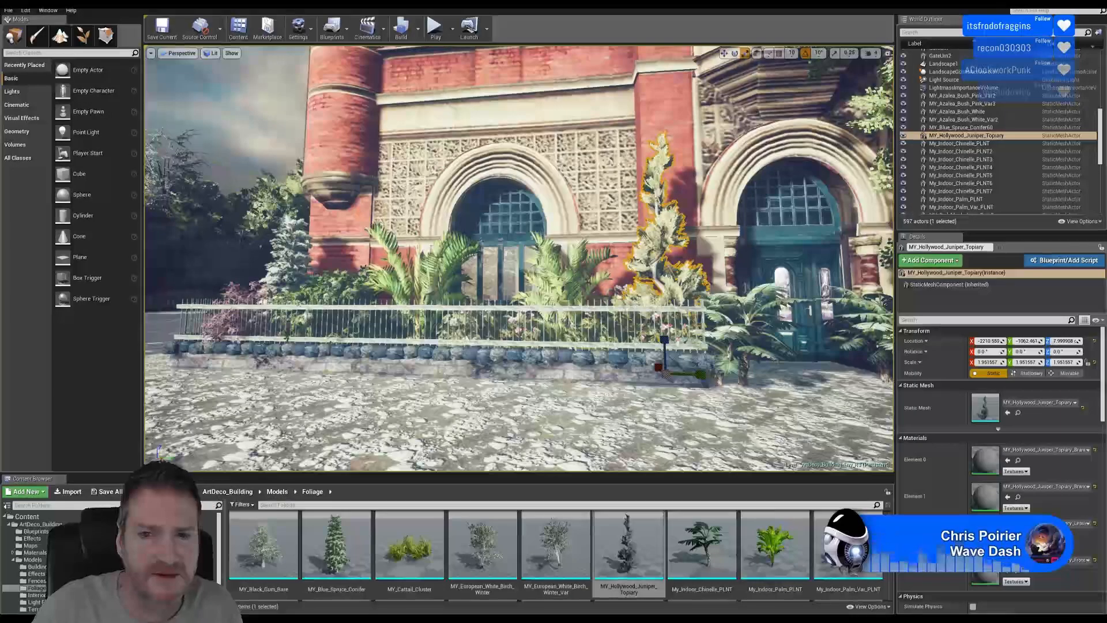
Duplicate the two Chinelle plants standing at the fence end beside the entrance
right_drag(642, 302, 692, 329)
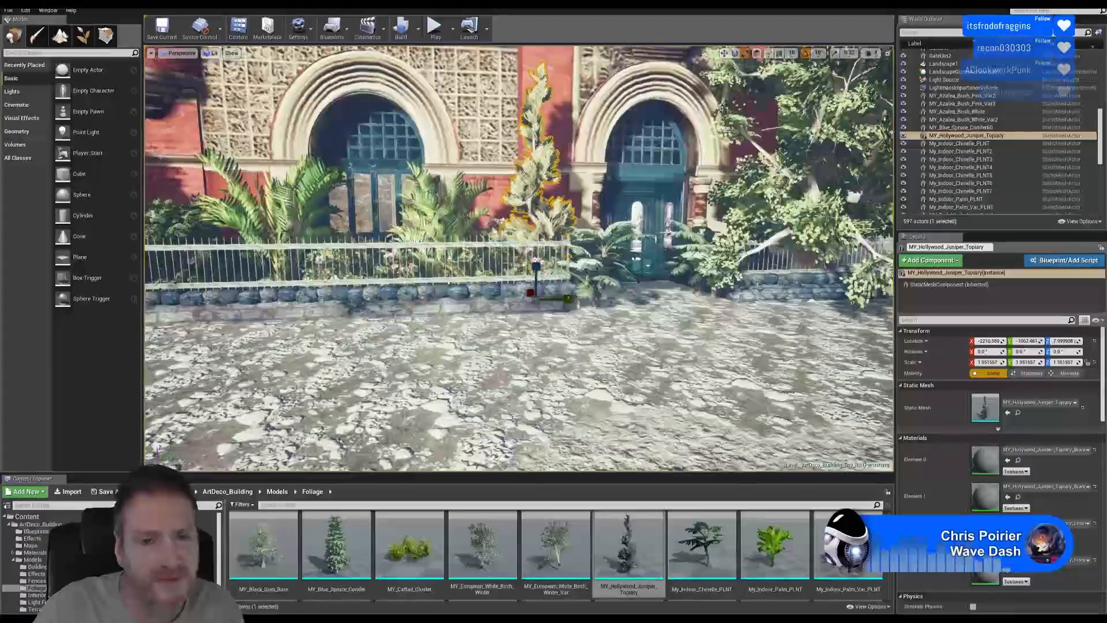
right_drag(642, 302, 607, 310)
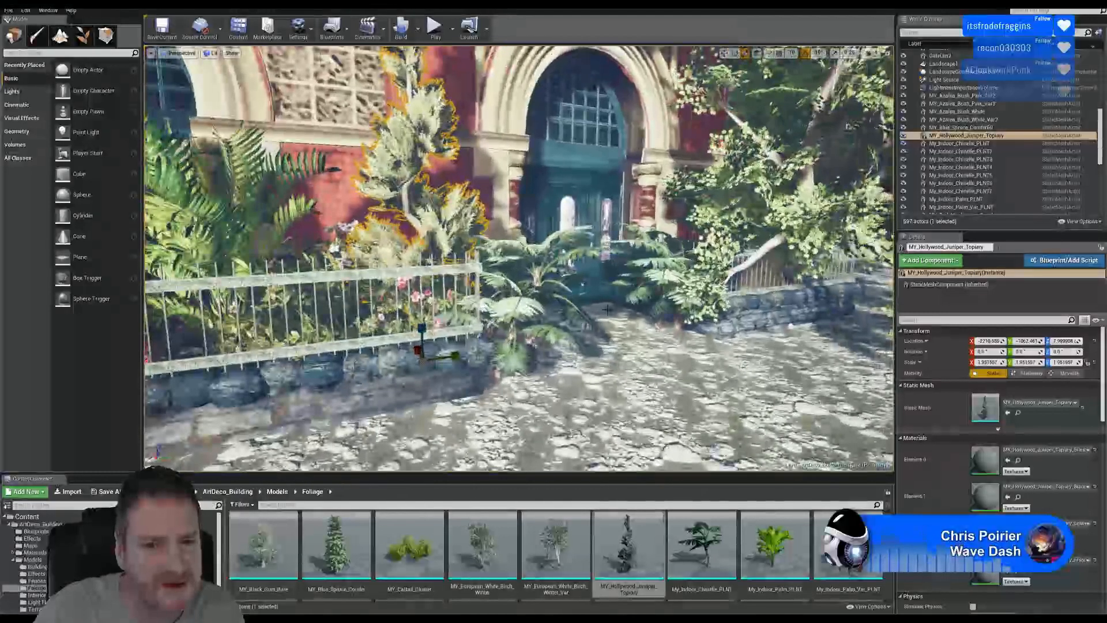
click(526, 308)
ctrl+click(535, 275)
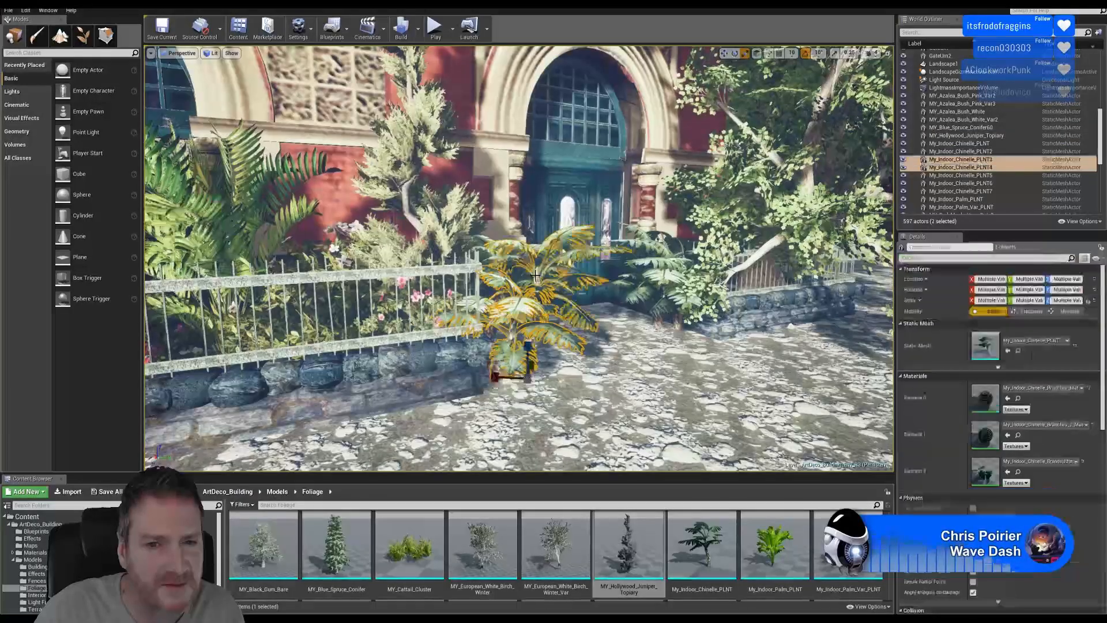
right_drag(536, 275, 539, 277)
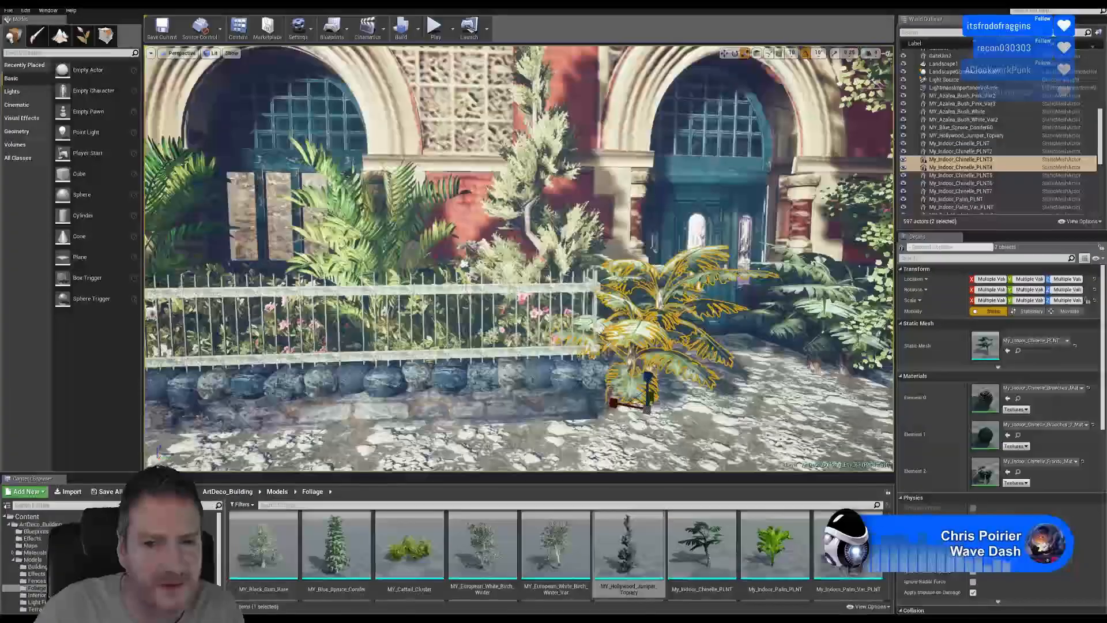
right_click(630, 327)
mouse_move(683, 179)
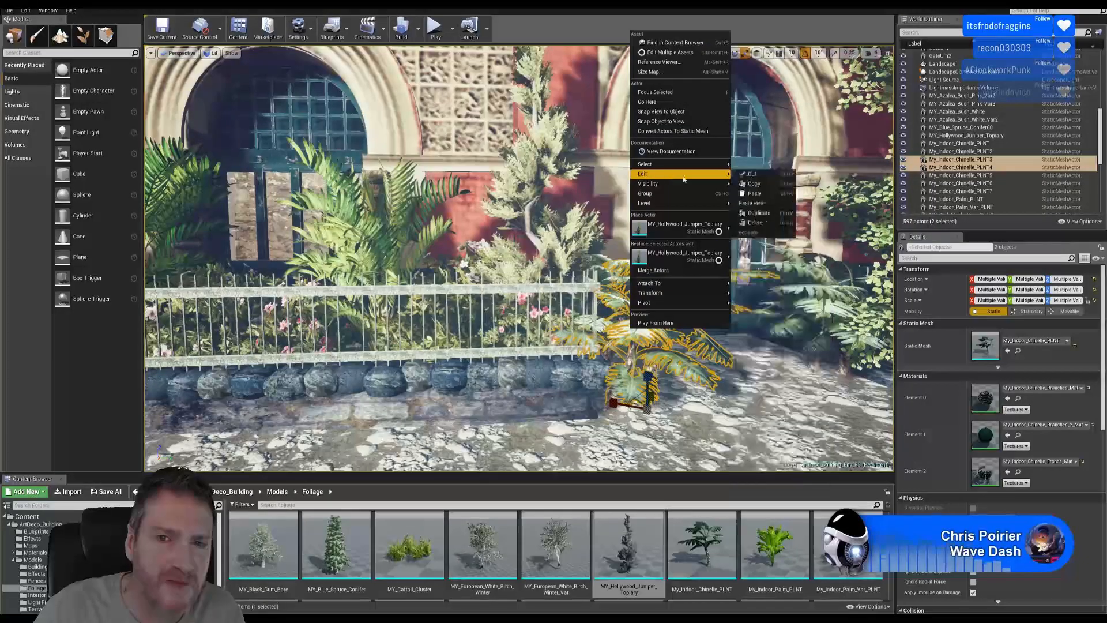
click(757, 213)
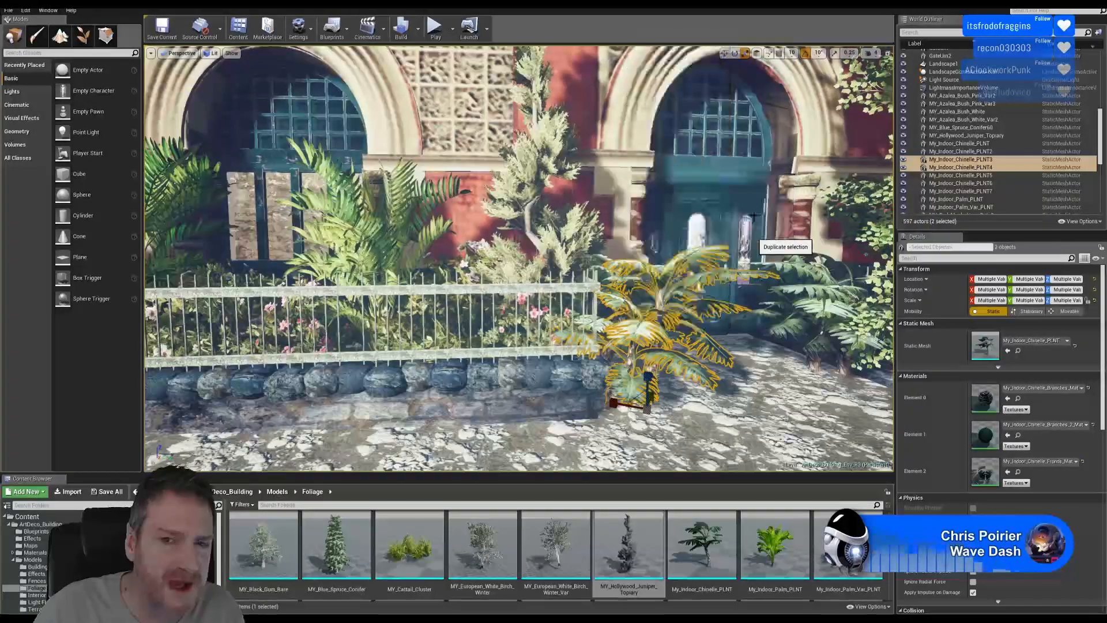
Move the duplicated Chinelle plants into the fenced bed between the palm and the juniper topiary
click(724, 53)
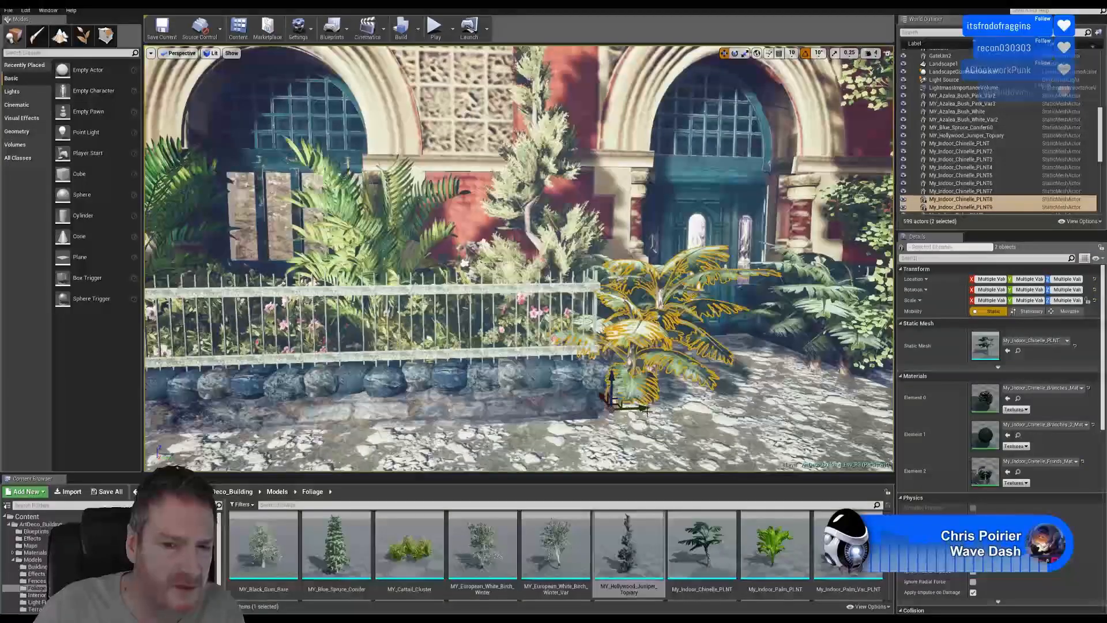
drag(644, 408, 479, 414)
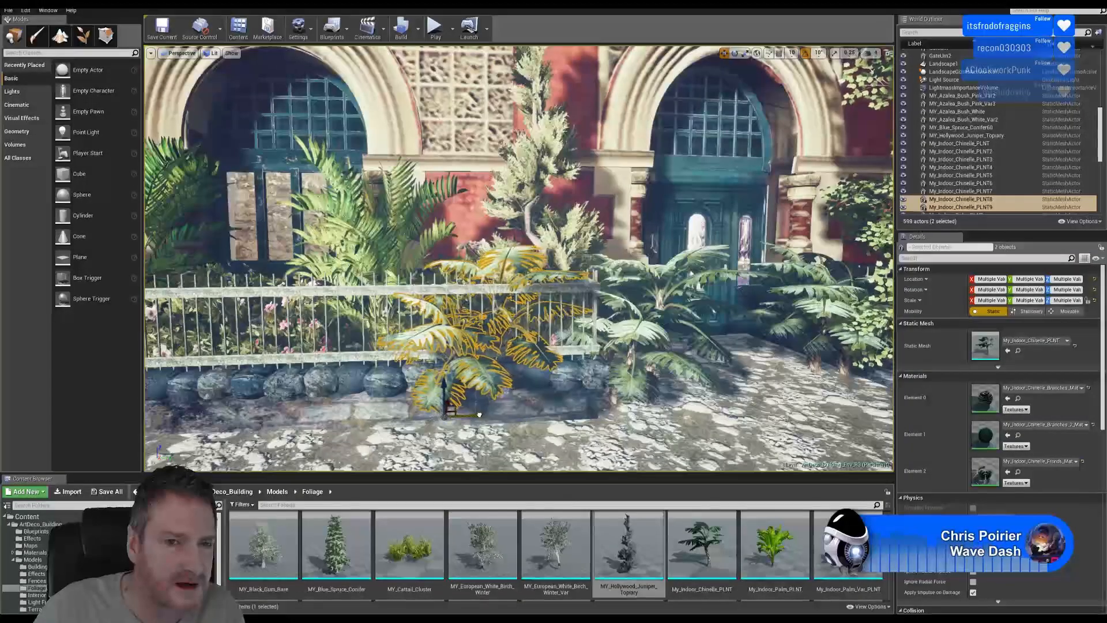
right_drag(558, 411, 554, 438)
right_drag(507, 377, 480, 369)
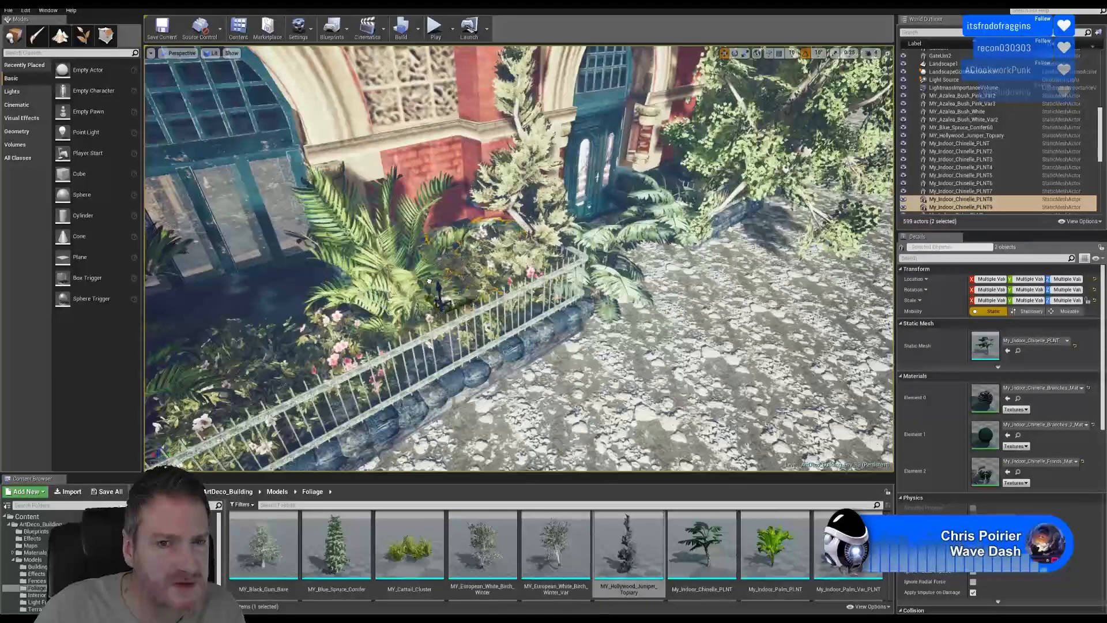
Enlarge the duplicated Chinelle plants uniformly and shift them along the bed toward the palm
right_drag(428, 281, 375, 286)
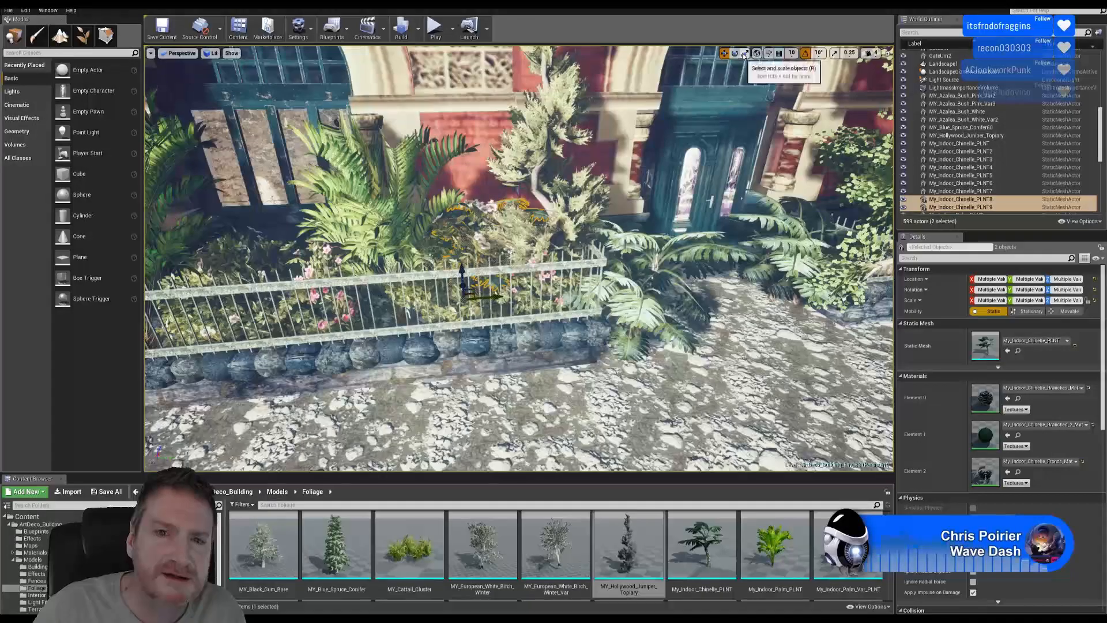
drag(465, 300, 483, 286)
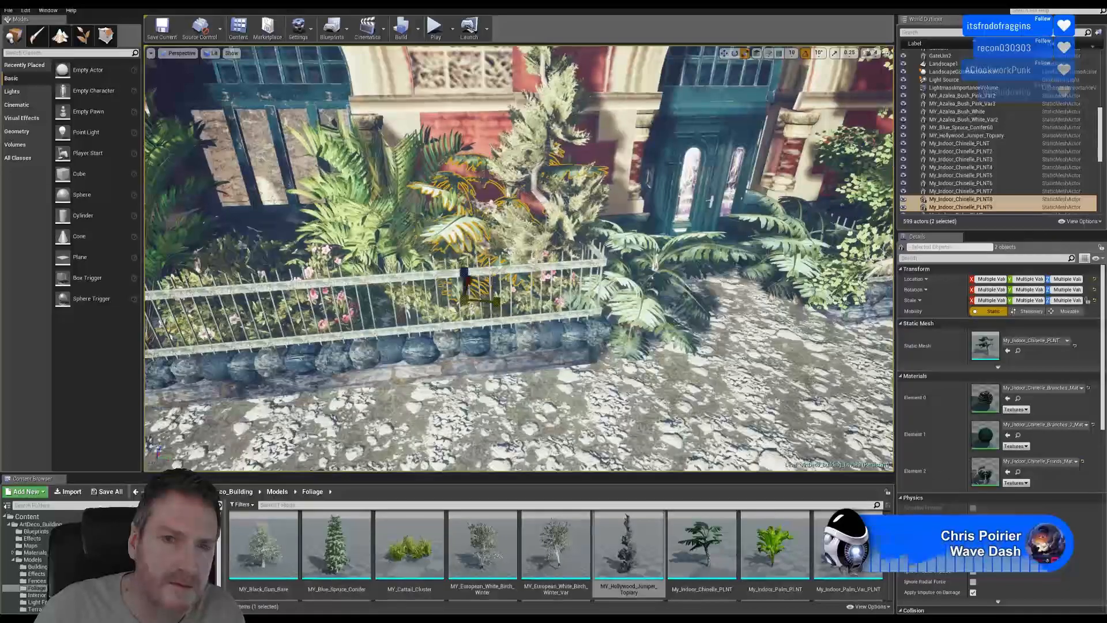
right_drag(644, 168, 593, 246)
key(w)
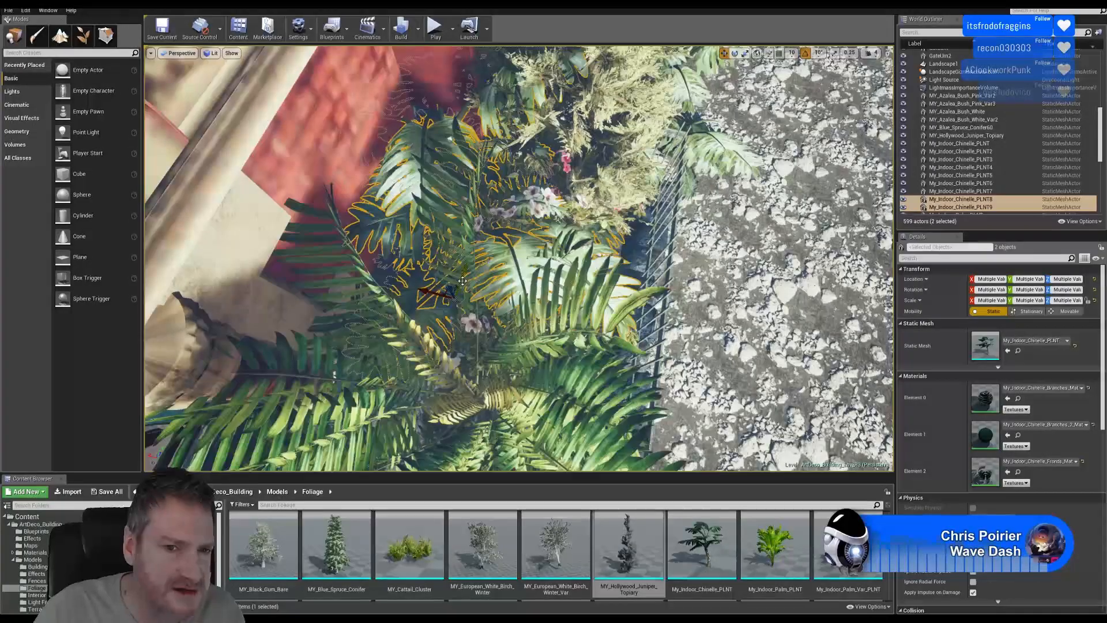
drag(460, 294, 460, 324)
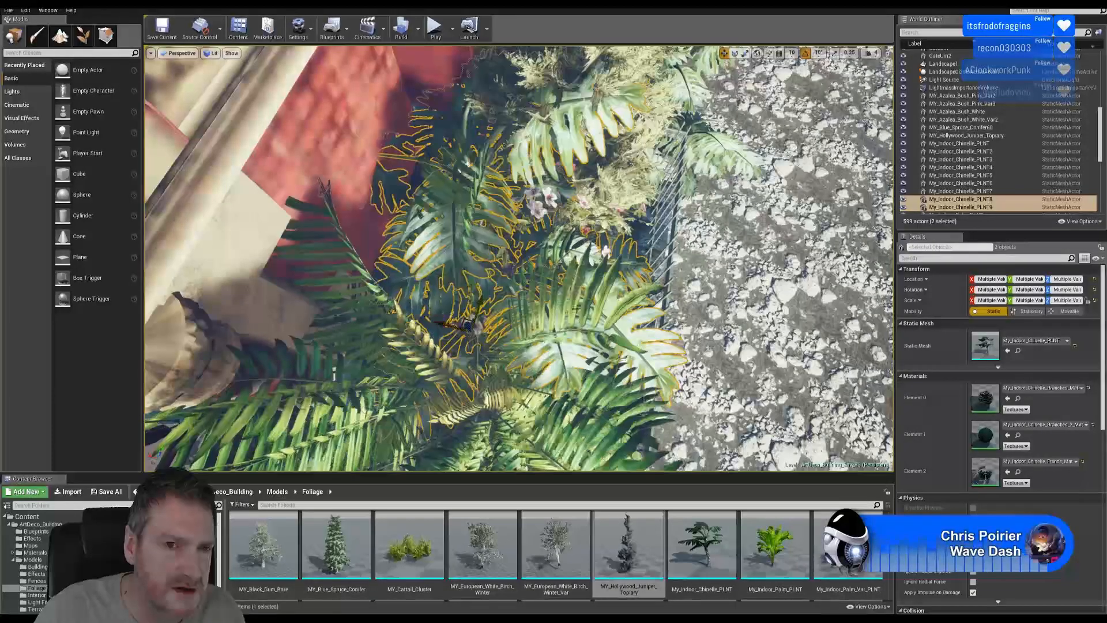
Enlarge the two palms in the fenced bed together uniformly, to scales of about 2.11 and 1.70
right_drag(519, 259, 515, 213)
right_drag(519, 258, 346, 222)
right_drag(649, 283, 648, 296)
key(Escape)
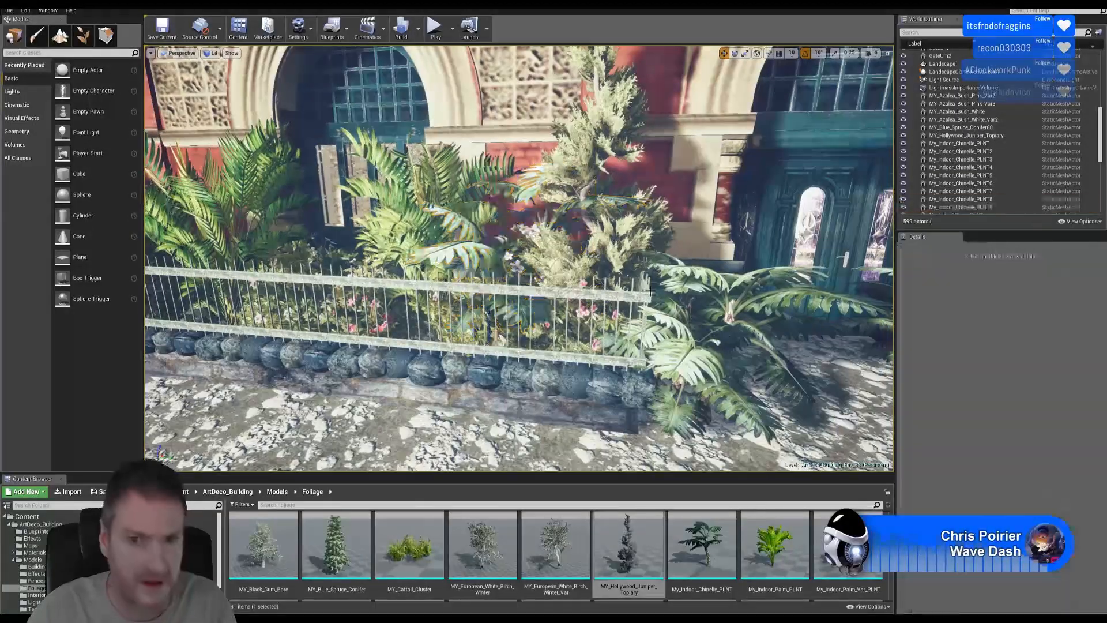
right_drag(586, 324, 462, 322)
right_drag(311, 219, 370, 230)
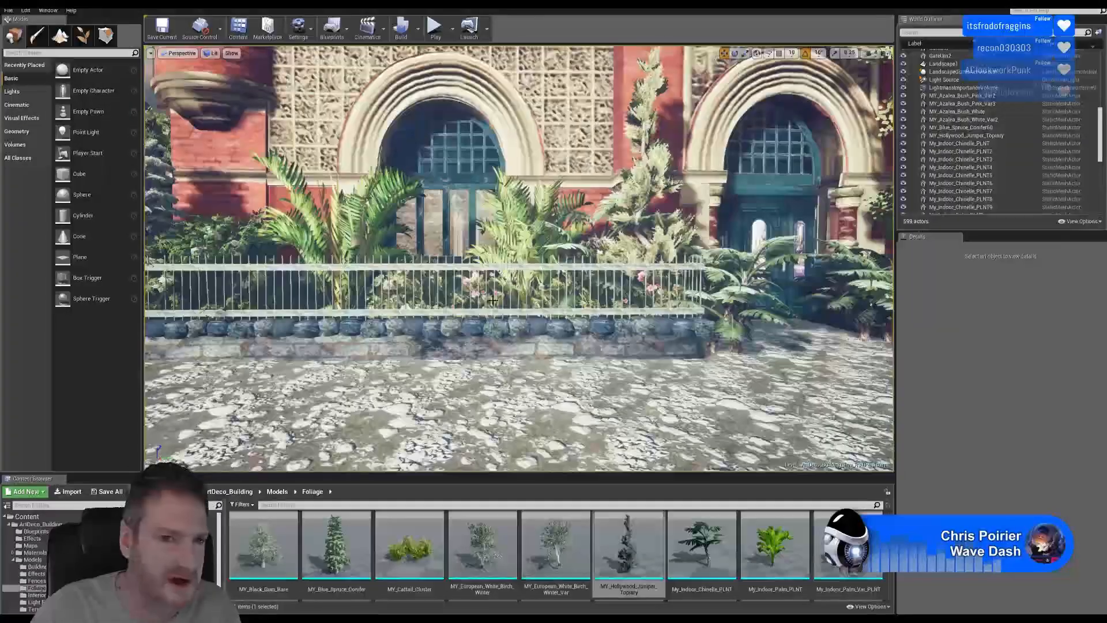
click(350, 229)
ctrl+click(508, 225)
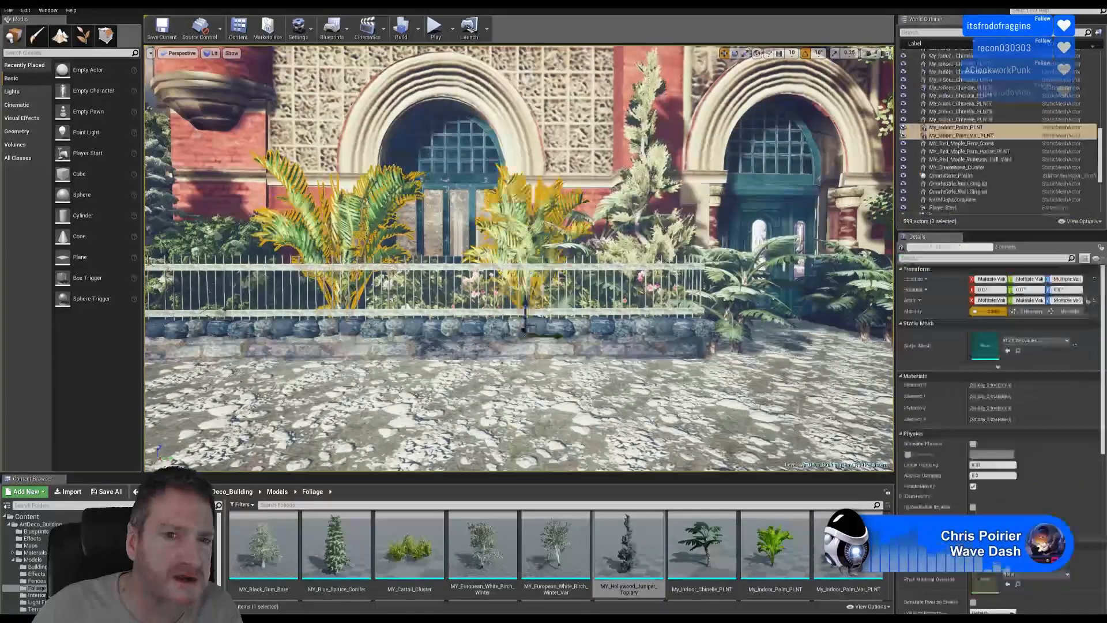
click(745, 53)
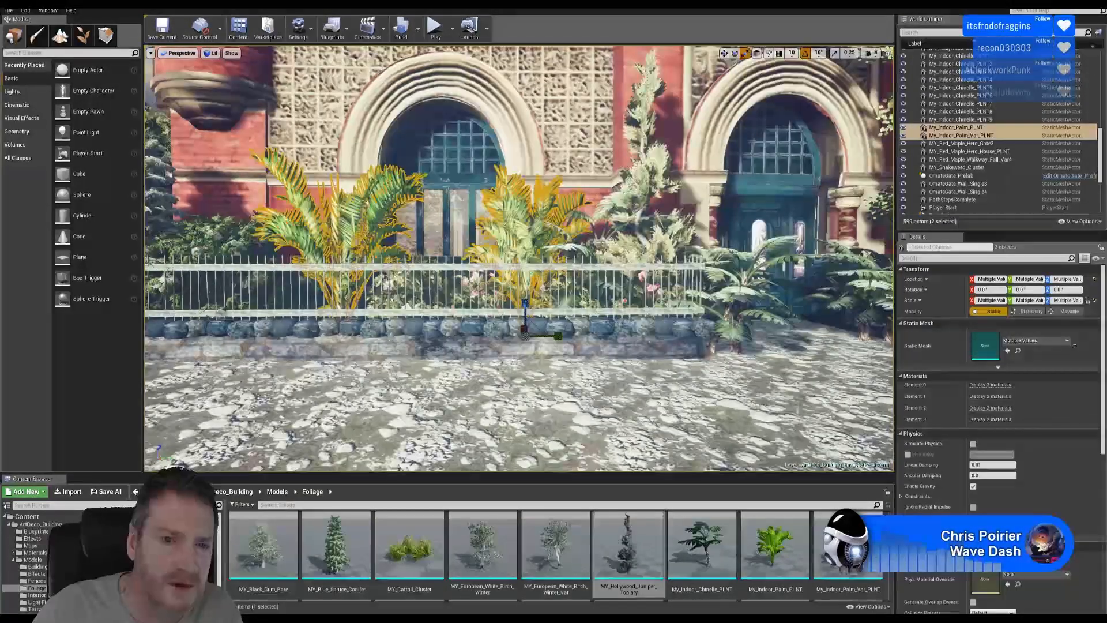
drag(526, 304, 529, 298)
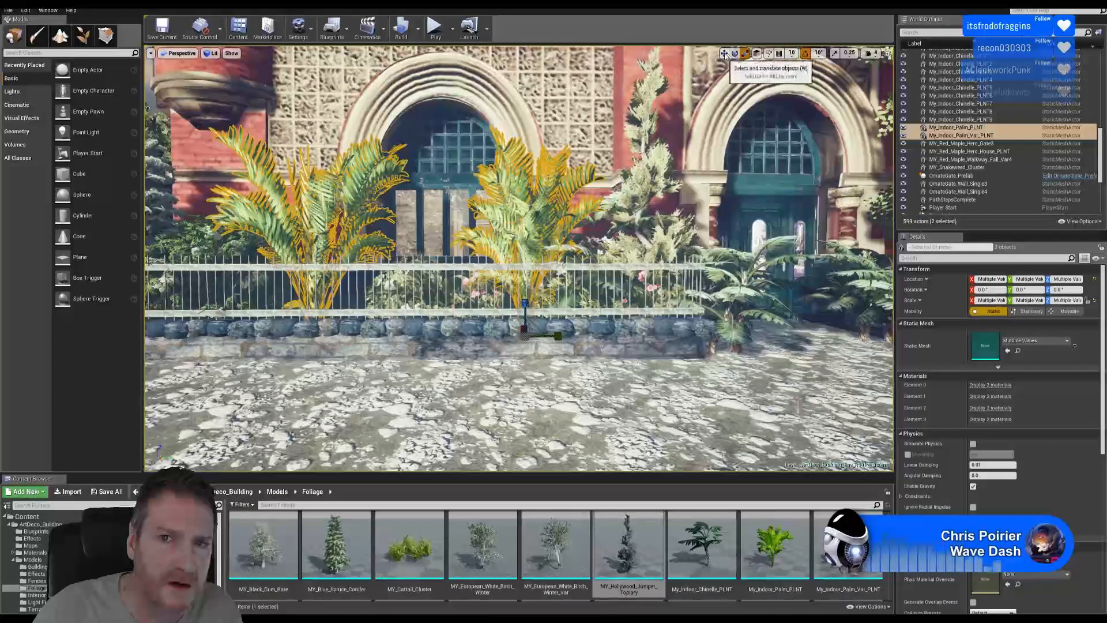
Shift each of the two enlarged palms along the bed toward the entrance so they frame the arched window
click(307, 289)
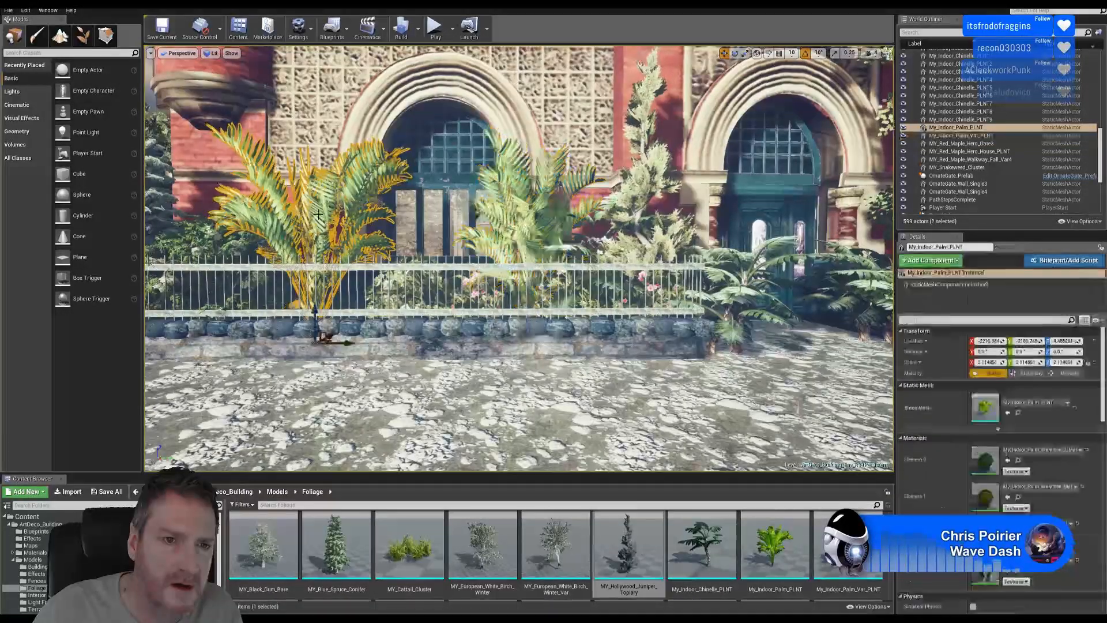
drag(346, 345, 376, 344)
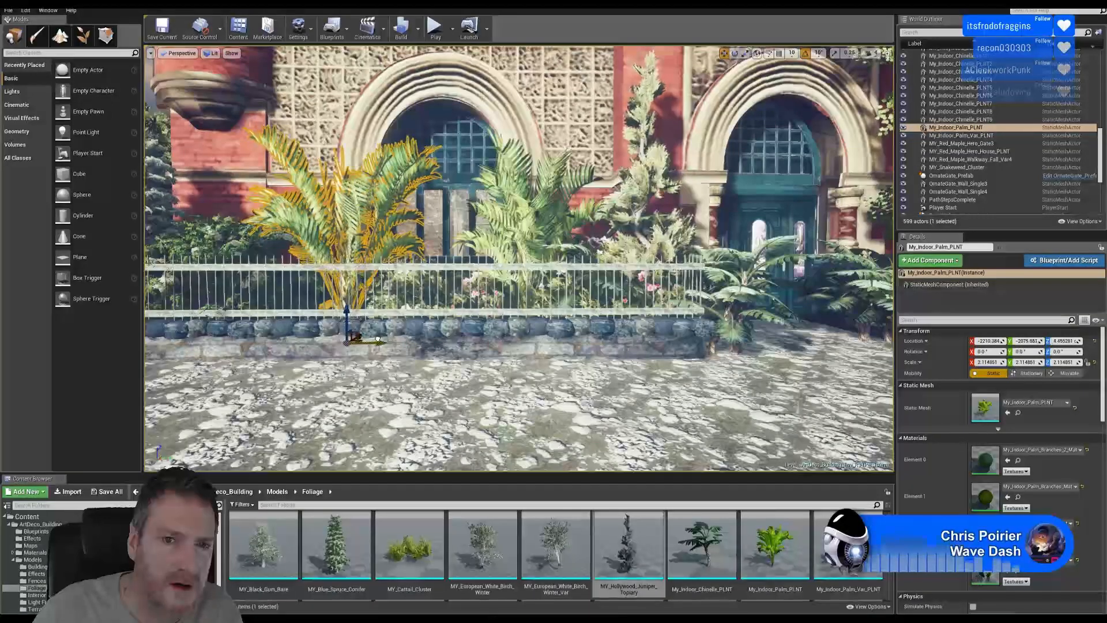
click(527, 219)
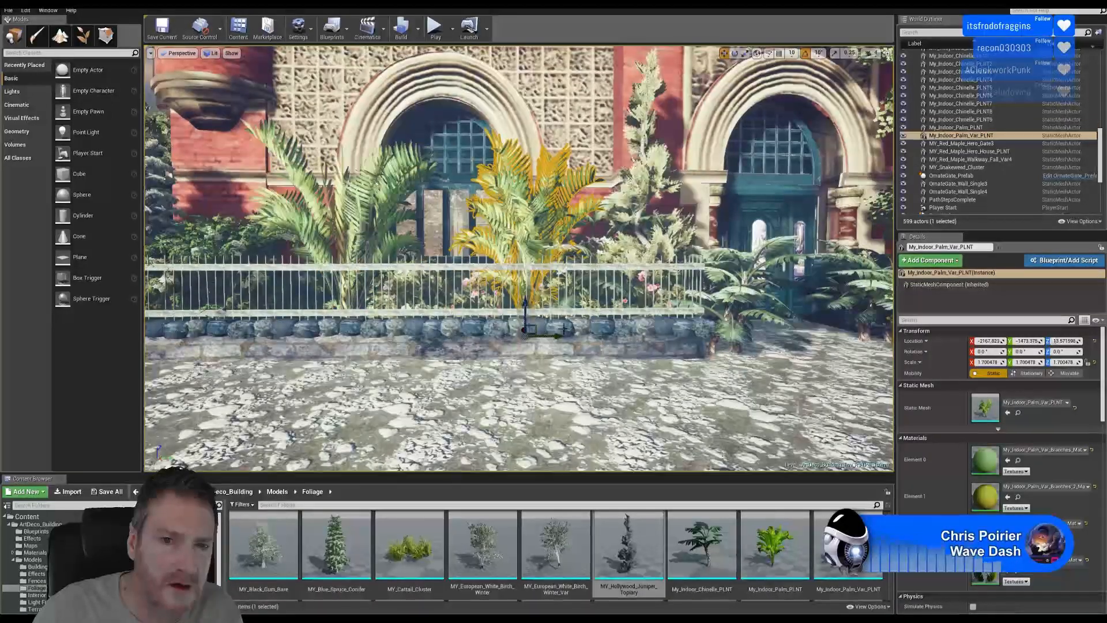
drag(554, 338, 572, 338)
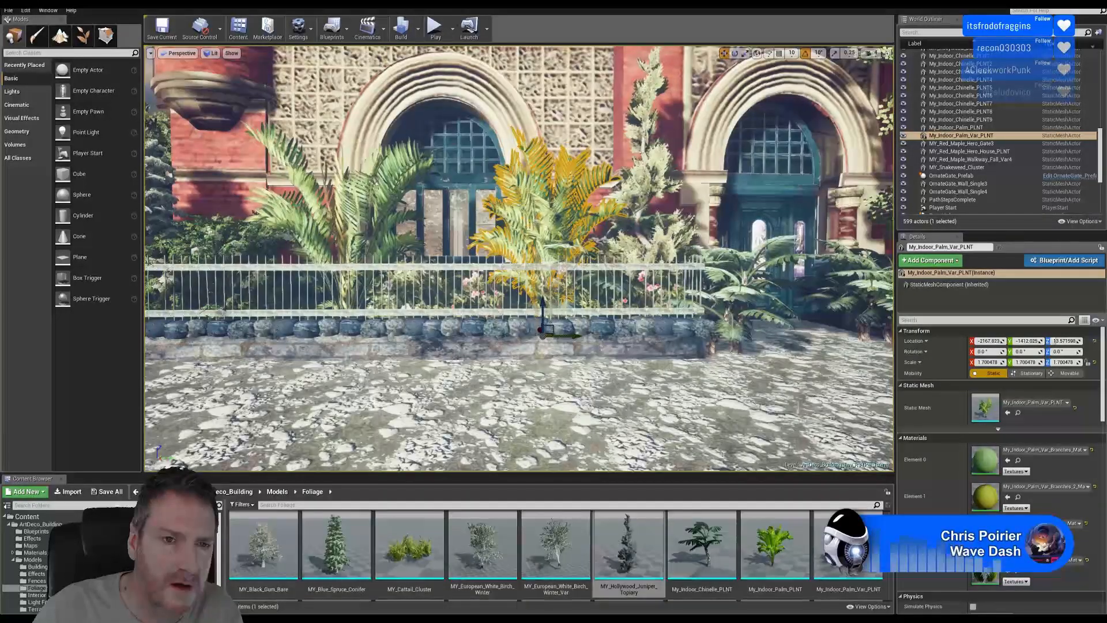
click(389, 296)
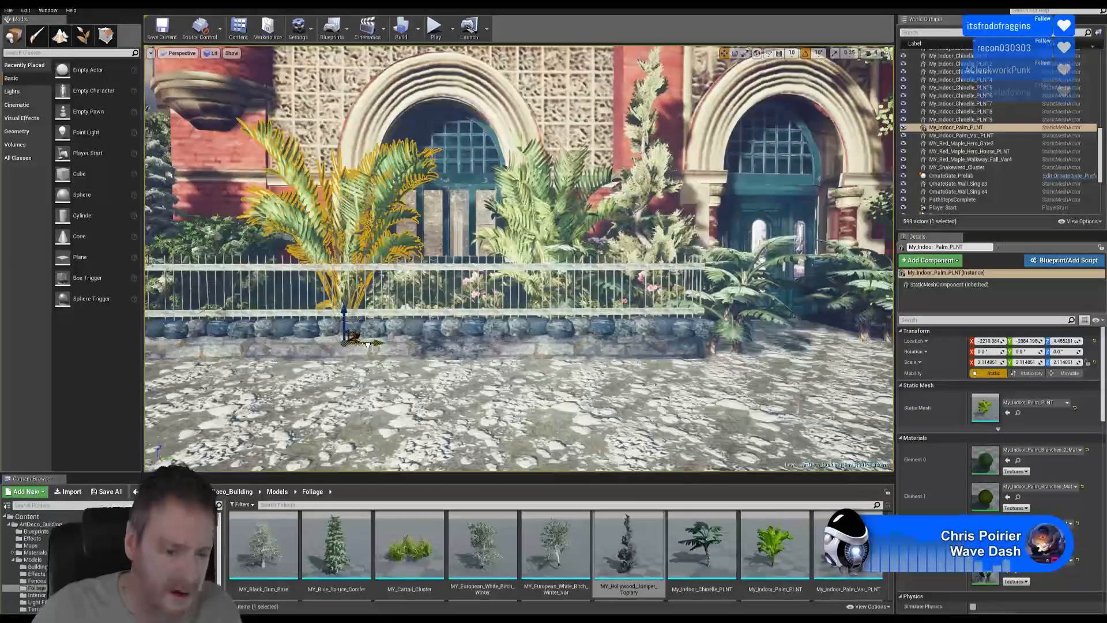
key(Escape)
Duplicate the pink azalea between the palms and move the copy along the bed to the far side of the larger palm
mouse_move(372, 332)
right_down()
mouse_move(329, 323)
mouse_move(311, 381)
mouse_move(329, 322)
mouse_move(369, 322)
mouse_move(360, 320)
right_up()
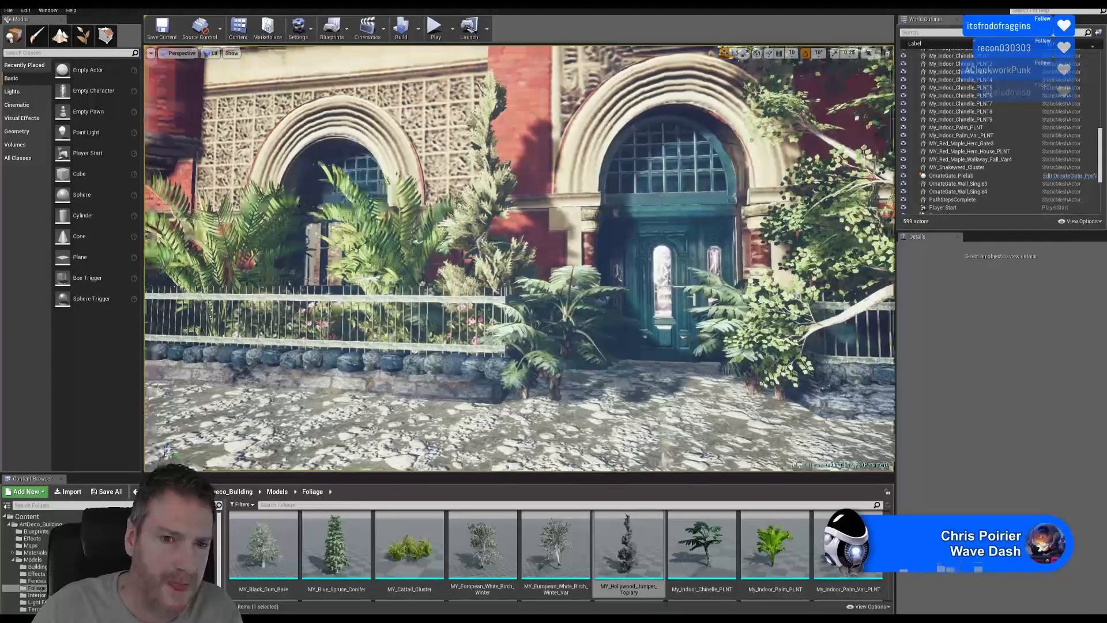
right_drag(519, 259, 422, 255)
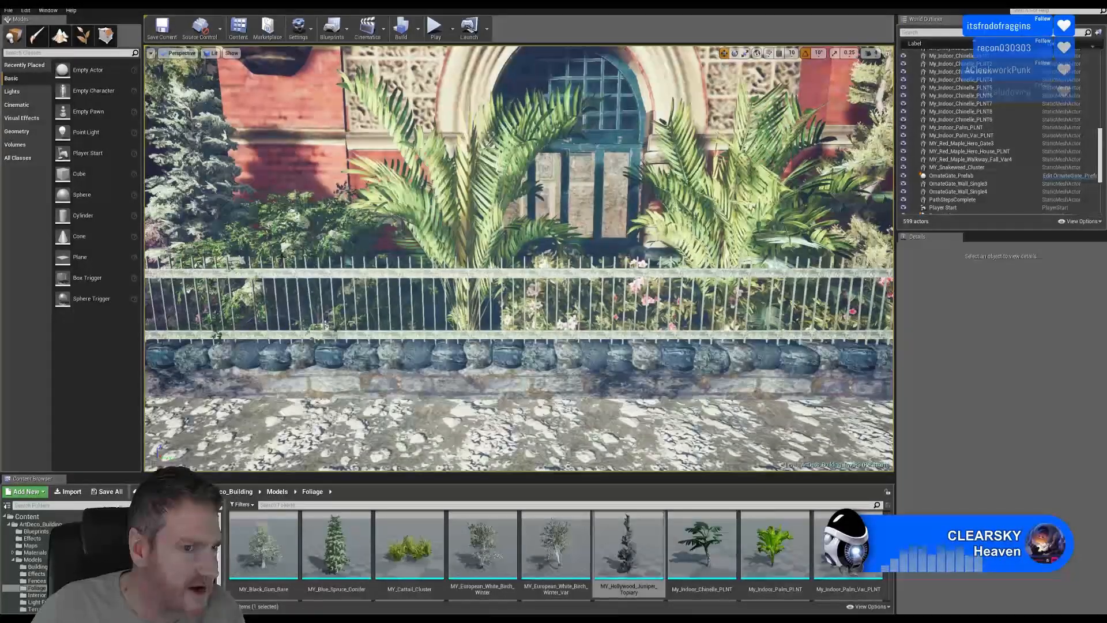
click(639, 300)
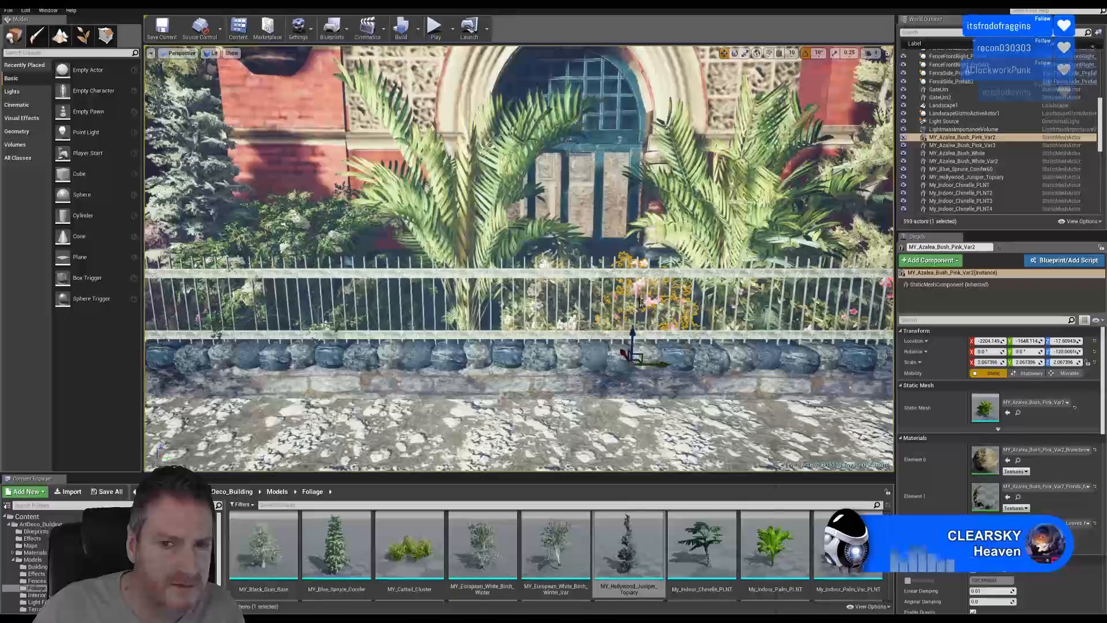
right_click(639, 298)
mouse_move(680, 449)
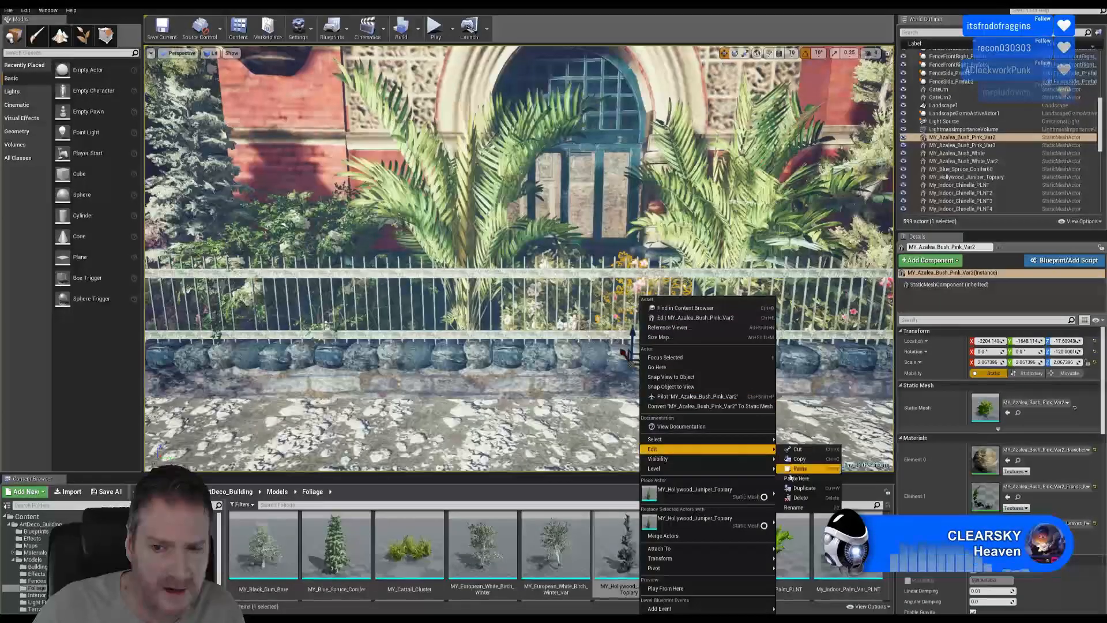
click(804, 491)
drag(655, 367, 559, 367)
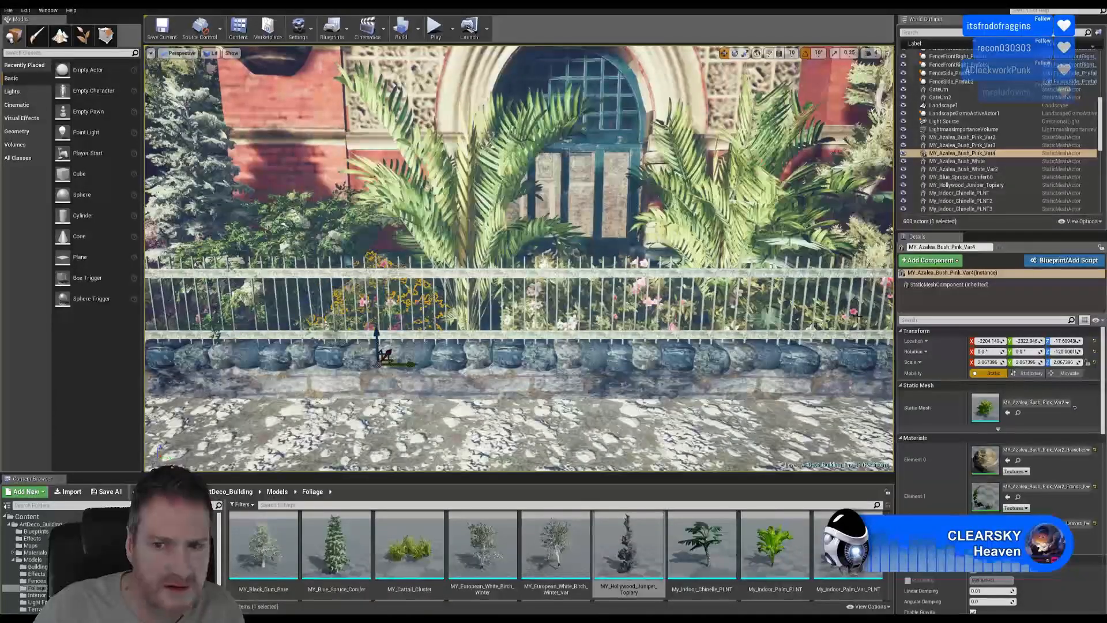
Duplicate the pink azalea beside the juniper topiary and move the copy to the bed's far end, next to the purple-leaved shrub
right_drag(813, 326, 809, 328)
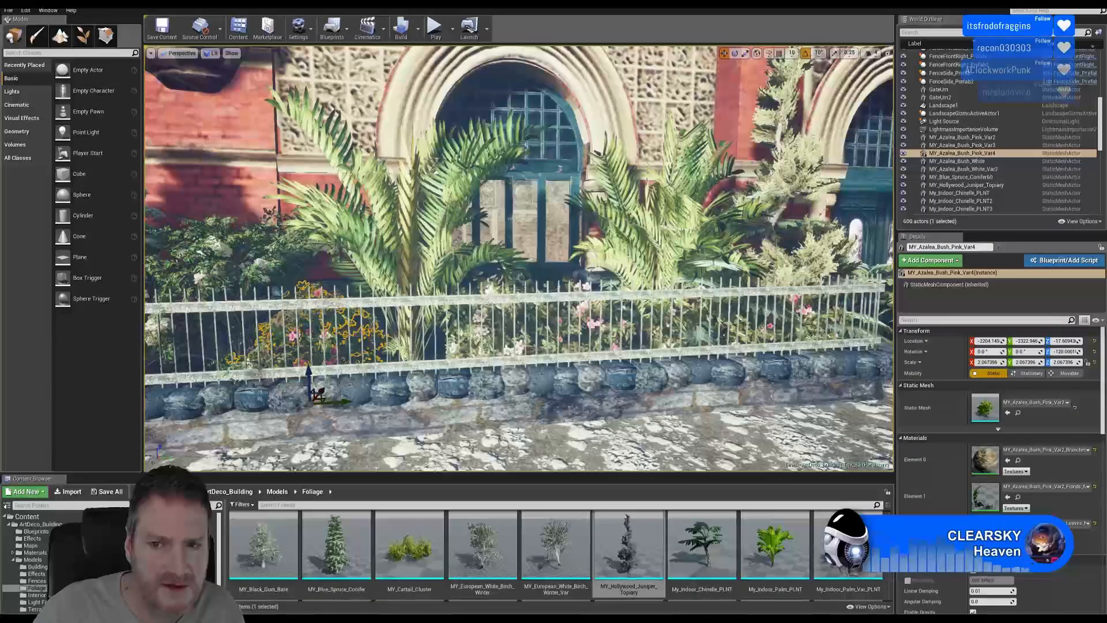
click(809, 332)
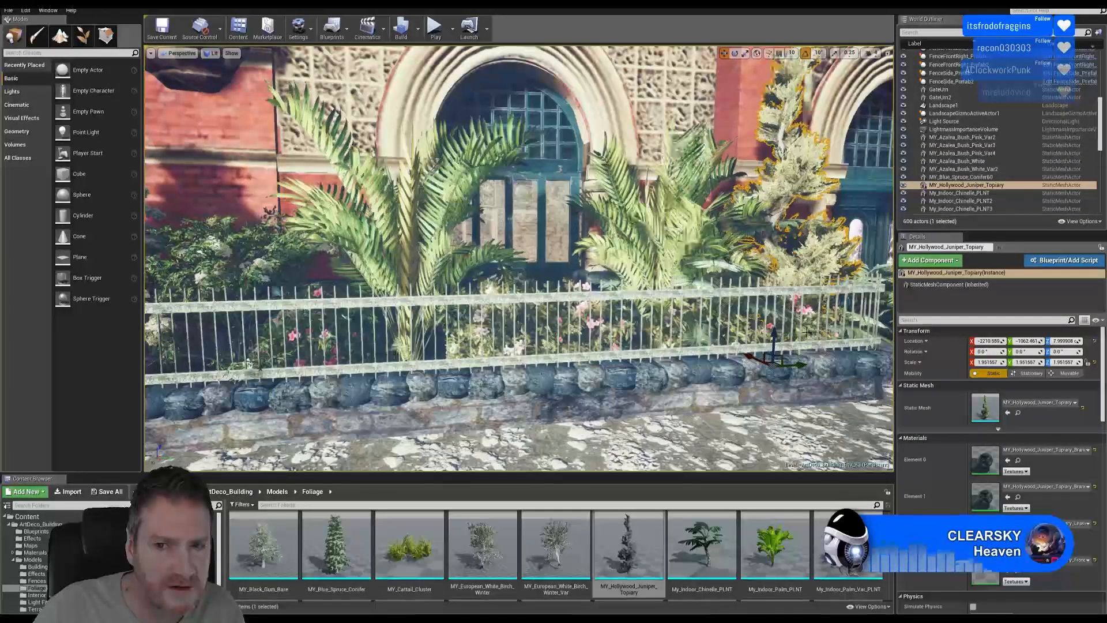
click(768, 325)
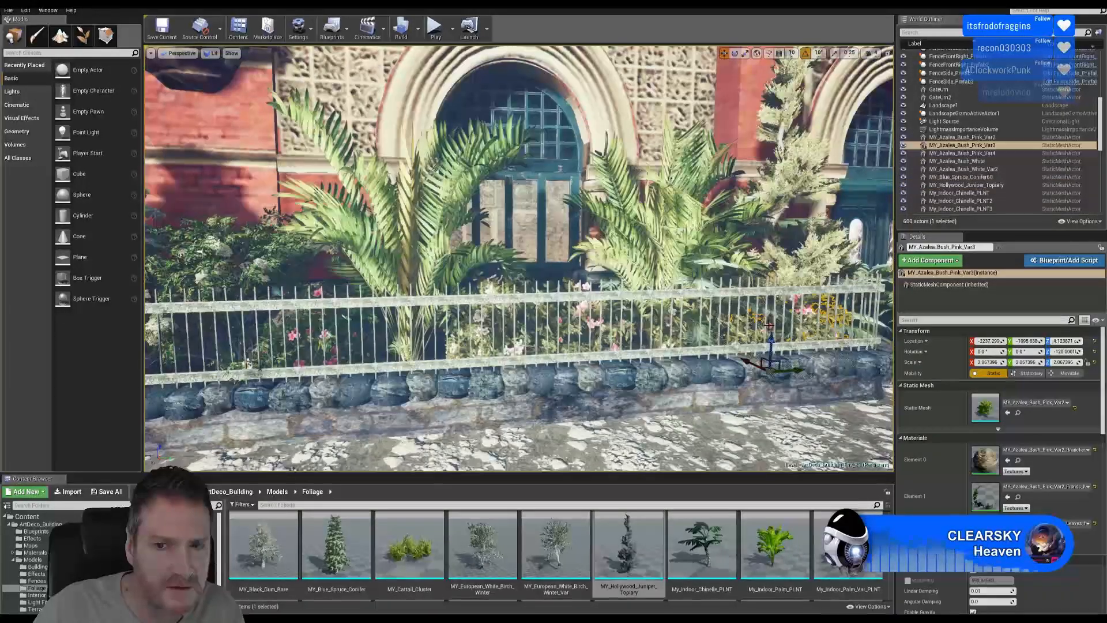
right_click(769, 324)
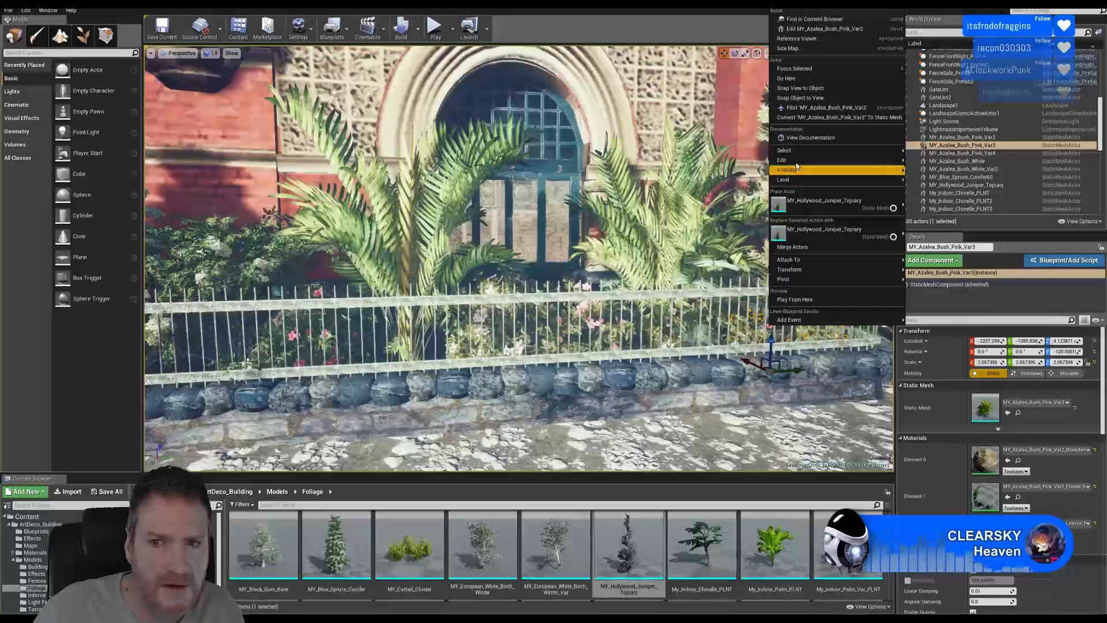
mouse_move(815, 161)
click(934, 199)
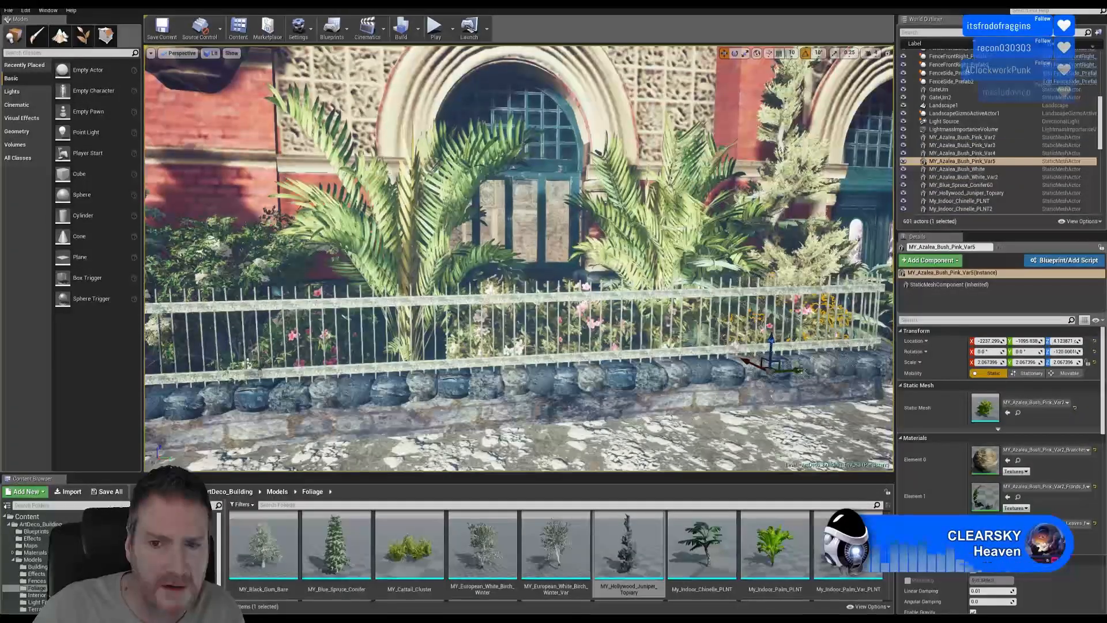
drag(798, 370, 358, 420)
middle_drag(358, 420, 484, 381)
drag(436, 333, 404, 338)
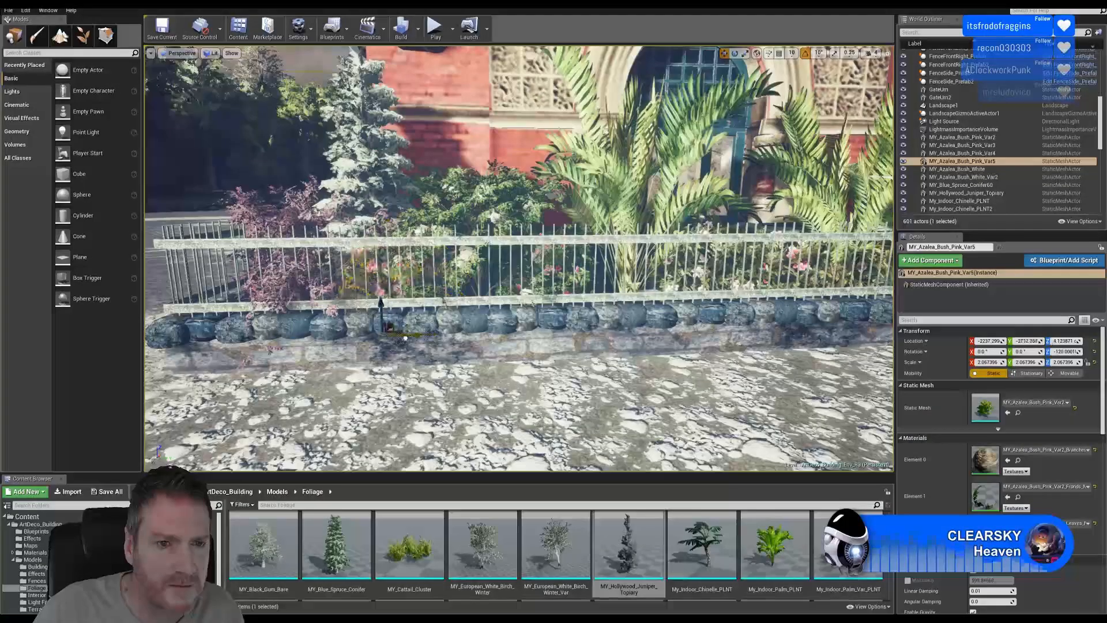
Reposition the azalea copy at the bed's far end, raising it so it sits above the stone border behind the fence
right_drag(404, 337, 416, 311)
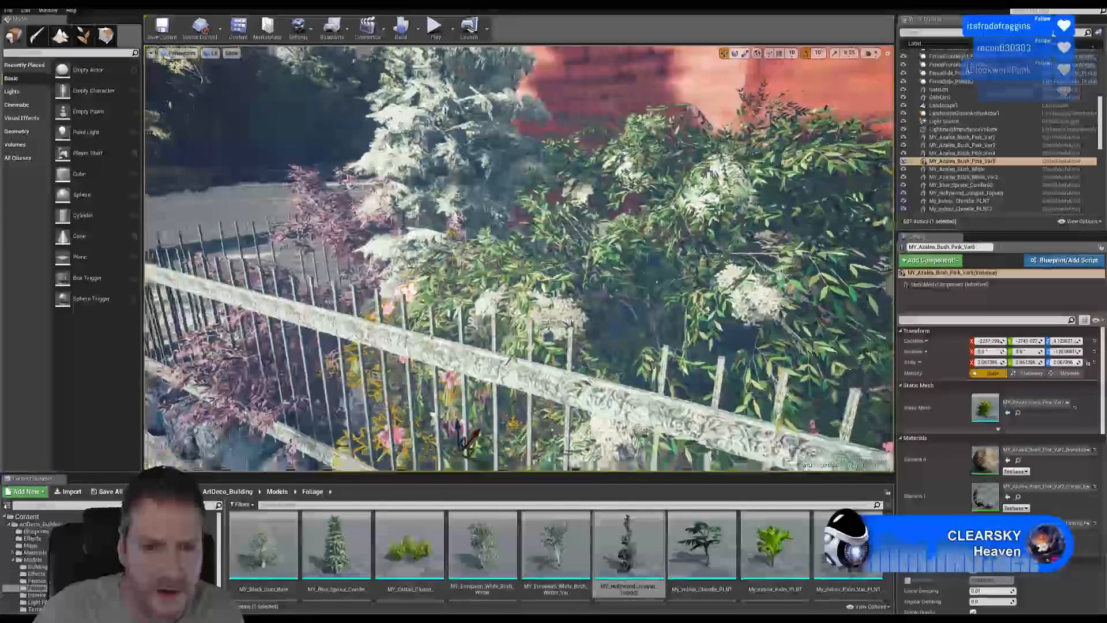
drag(484, 434, 472, 446)
scroll(472, 445, up, 5)
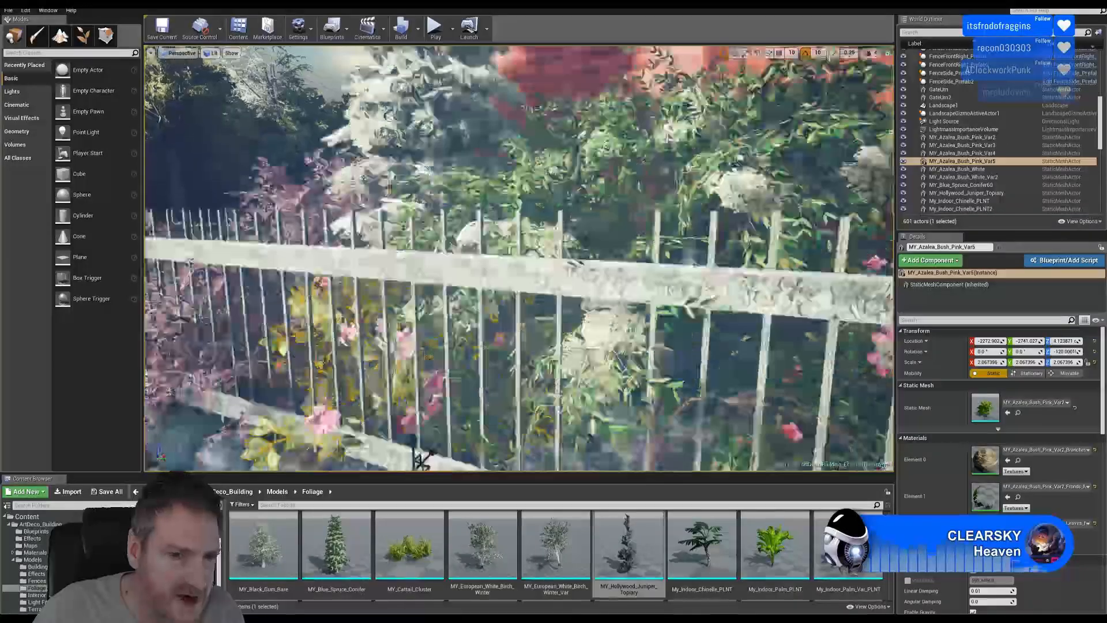
scroll(472, 445, down, 3)
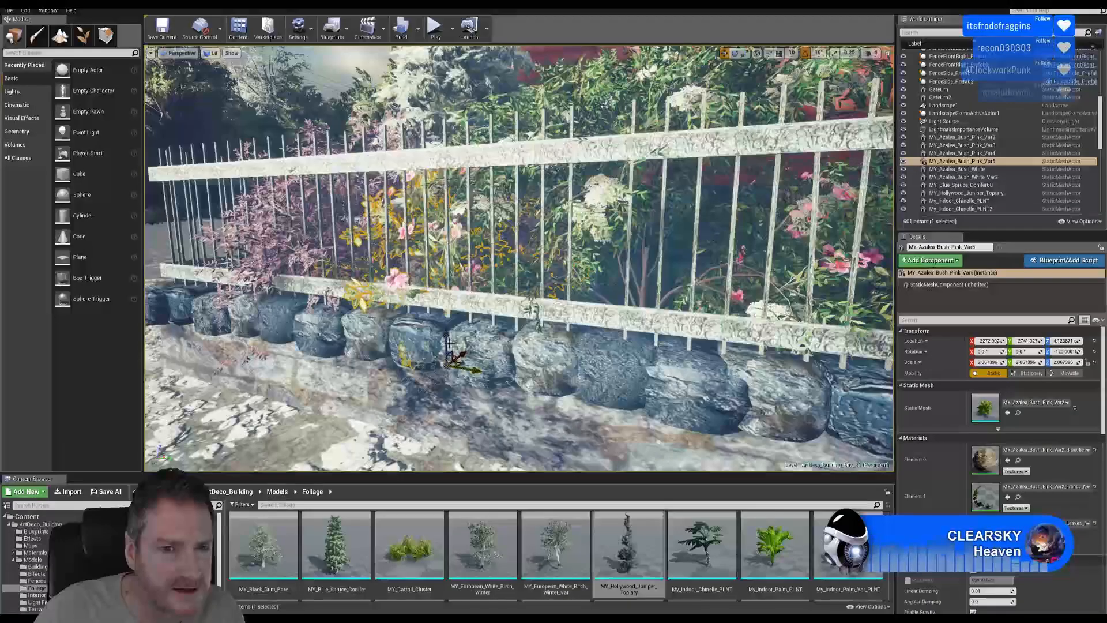
drag(447, 345, 467, 336)
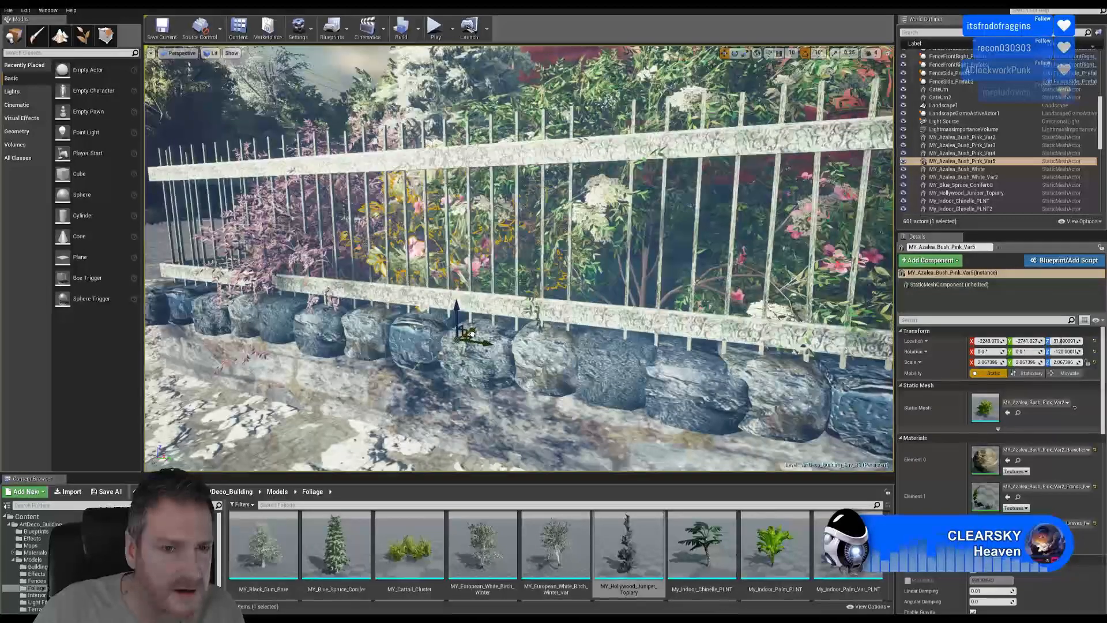
key(Escape)
Duplicate the juniper topiary and move the copy across the entrance to the wall on the other side of the door
right_drag(450, 370, 613, 366)
key(s)
key(d)
key(w)
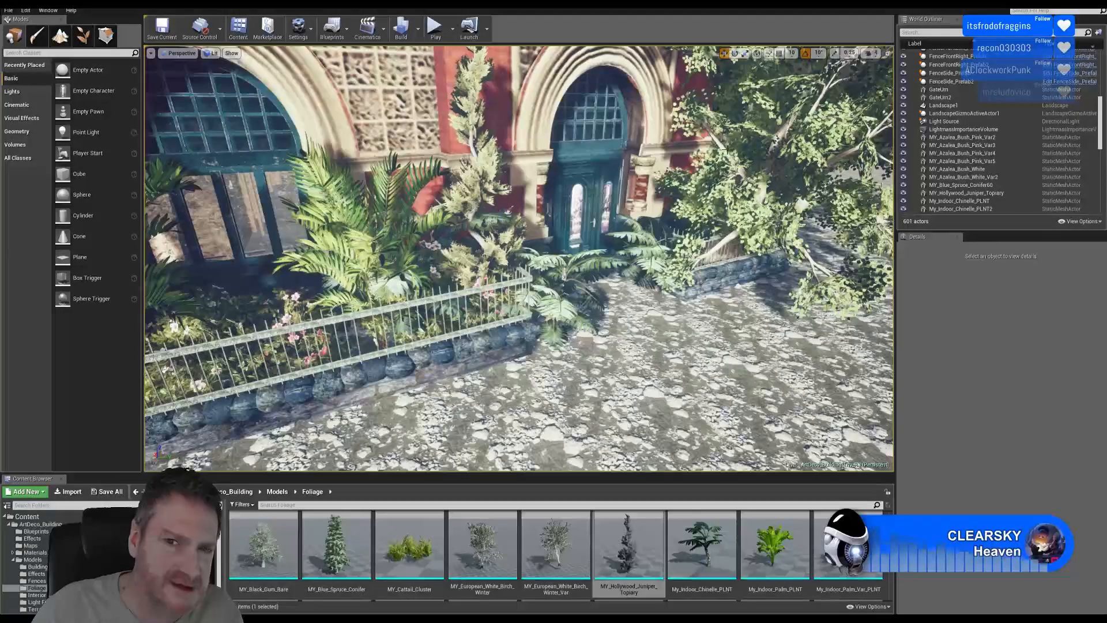
click(471, 186)
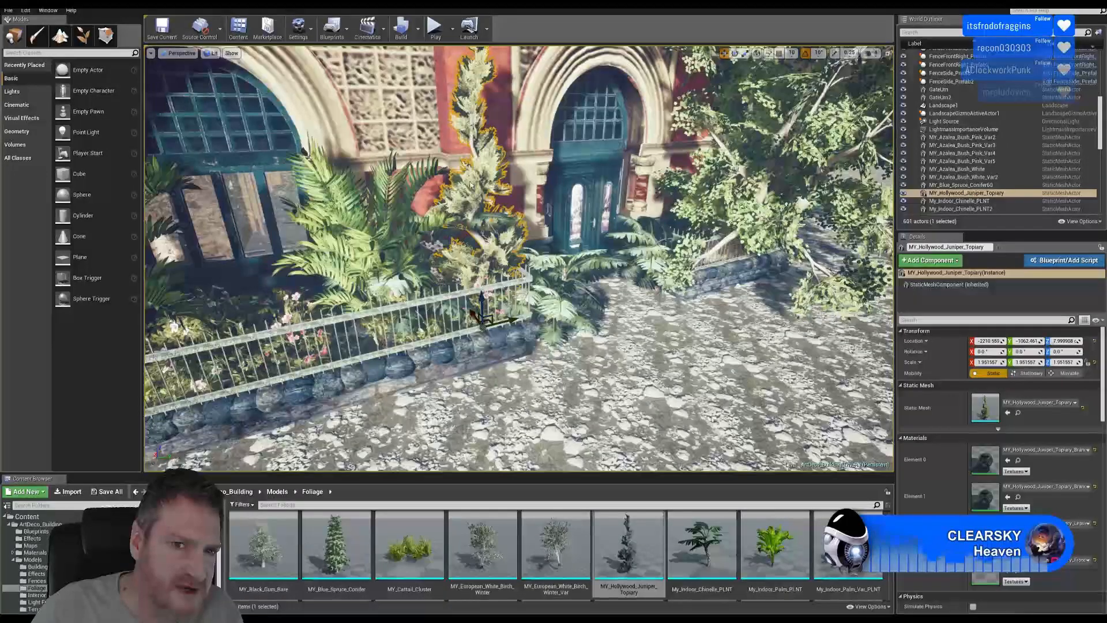
right_click(471, 184)
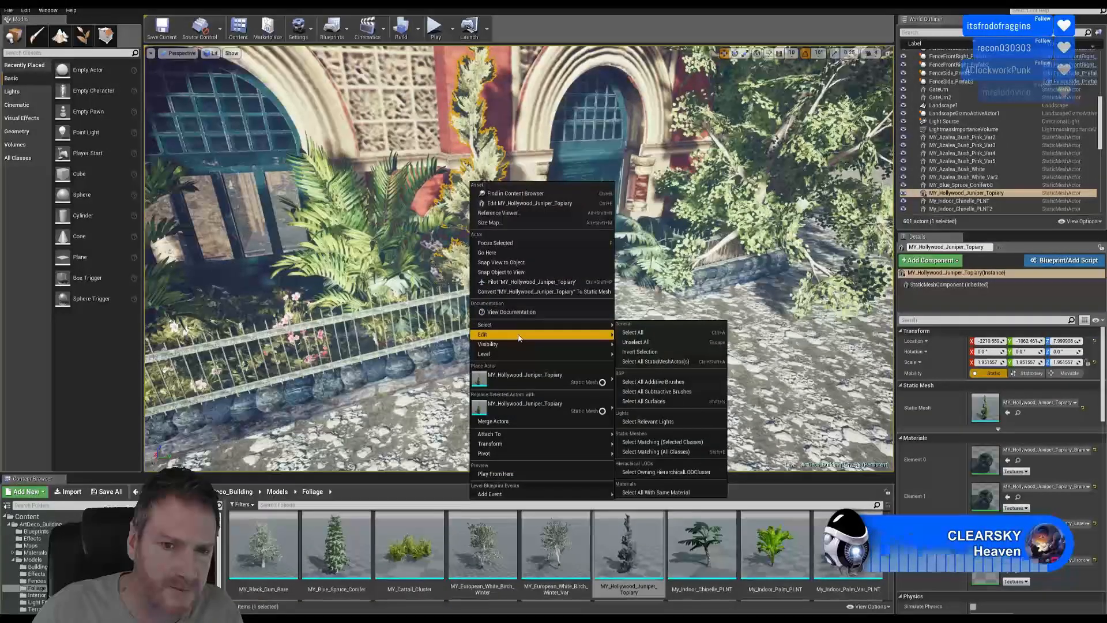
click(644, 364)
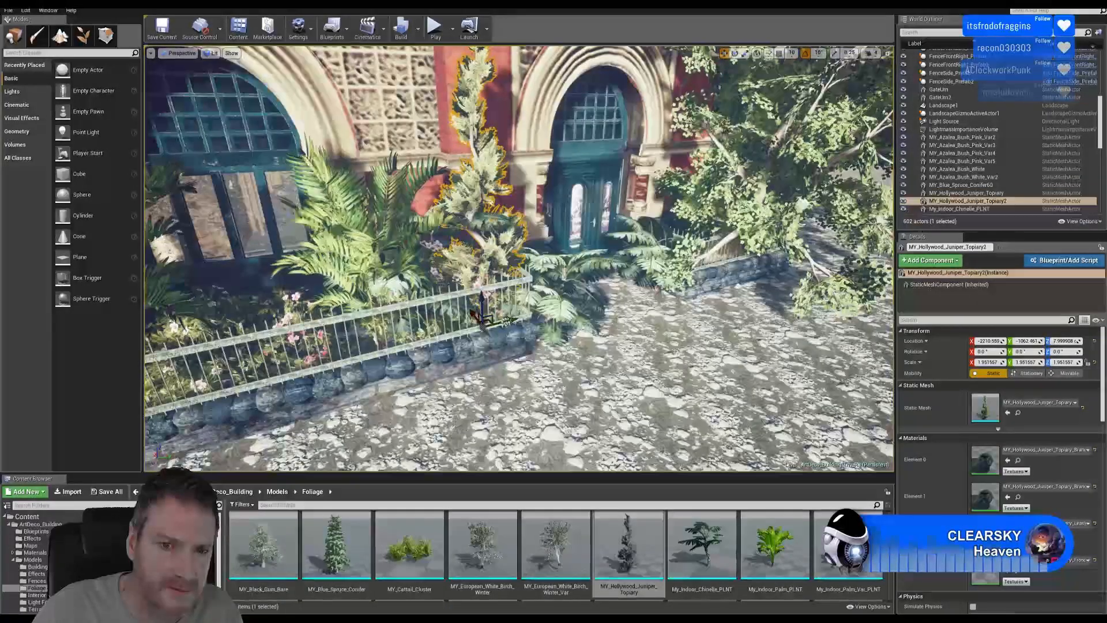
drag(514, 319, 685, 260)
drag(674, 353, 738, 331)
right_drag(738, 331, 756, 321)
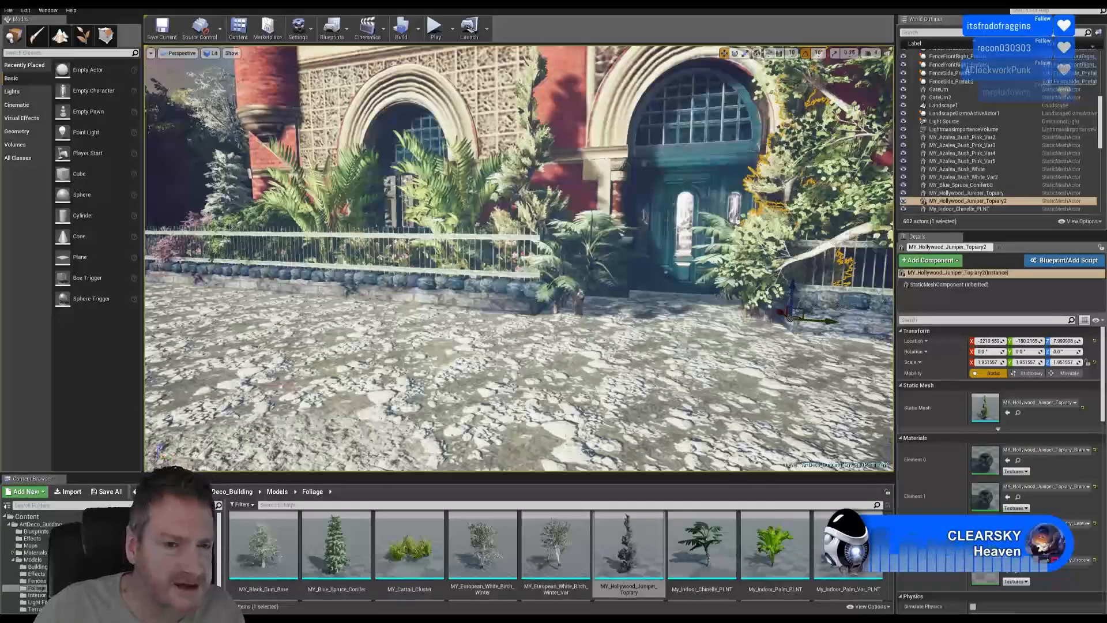
Duplicate the white azalea and the pink azalea between the two palms together
key(w)
right_drag(519, 260, 452, 262)
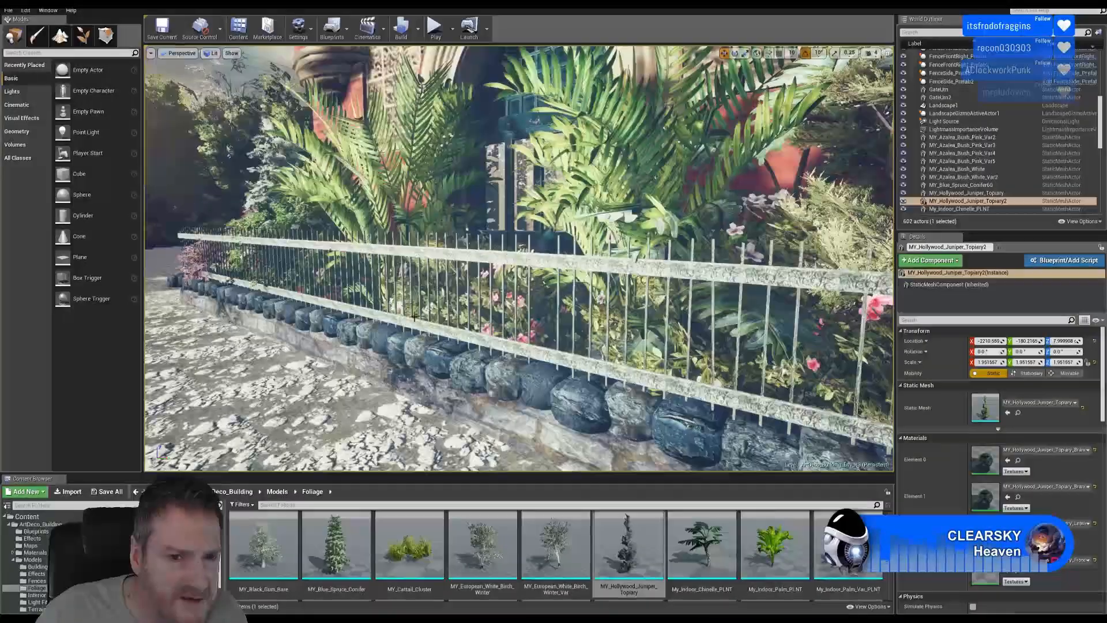
click(480, 289)
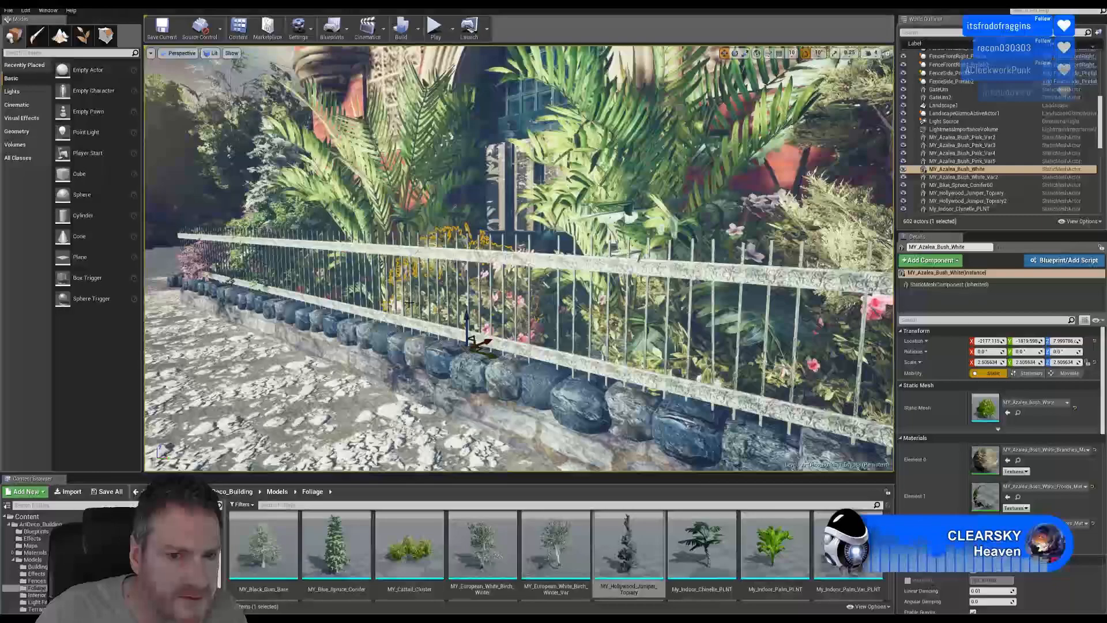
ctrl+click(520, 302)
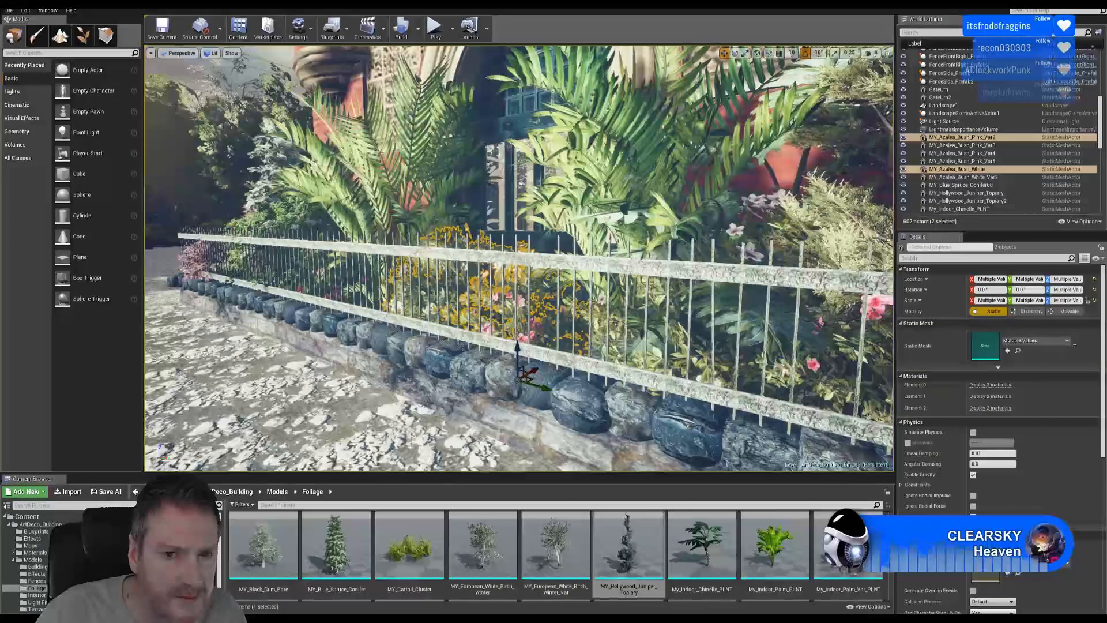
right_click(520, 302)
mouse_move(547, 446)
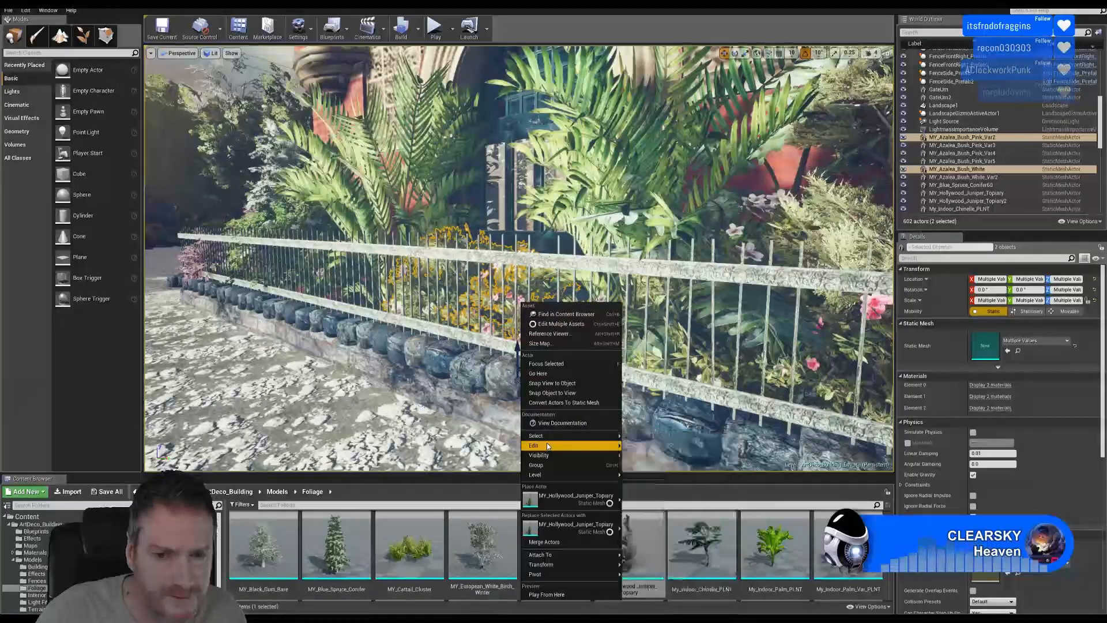
click(643, 480)
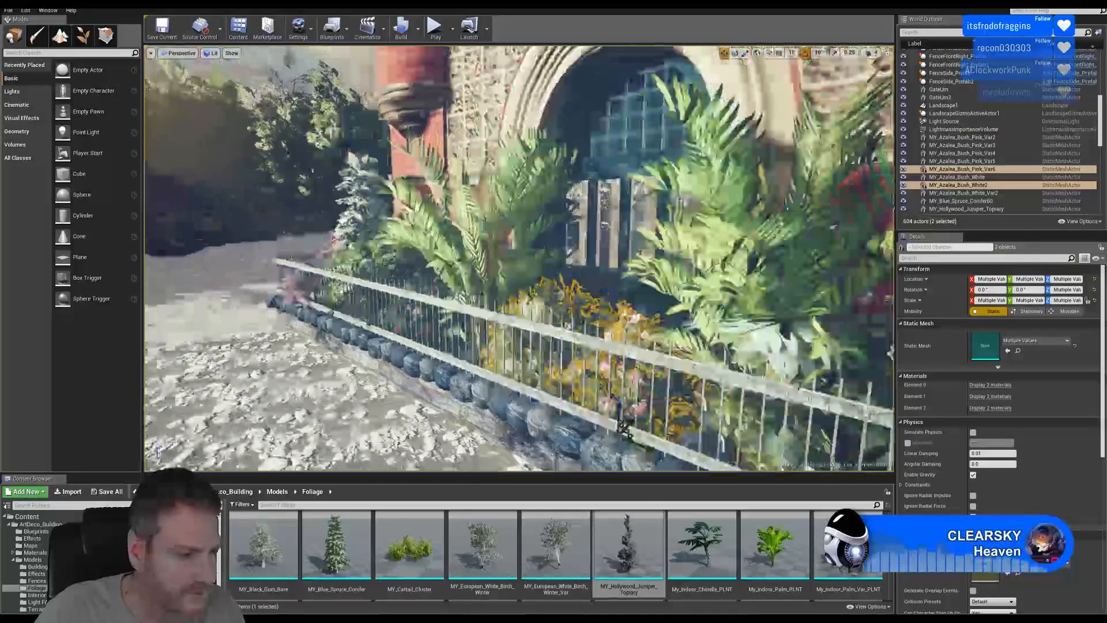
Move the duplicated white and pink azaleas across the entrance into the fenced bed beneath the tree on the other side of the door
right_drag(519, 259, 600, 222)
right_drag(519, 259, 489, 258)
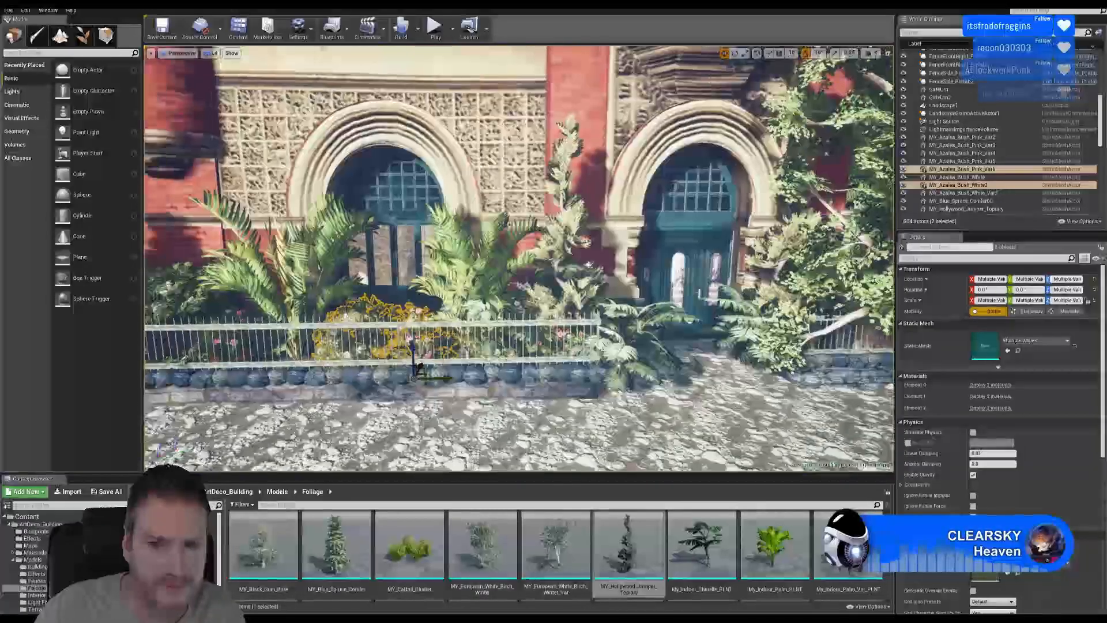
drag(634, 374, 874, 372)
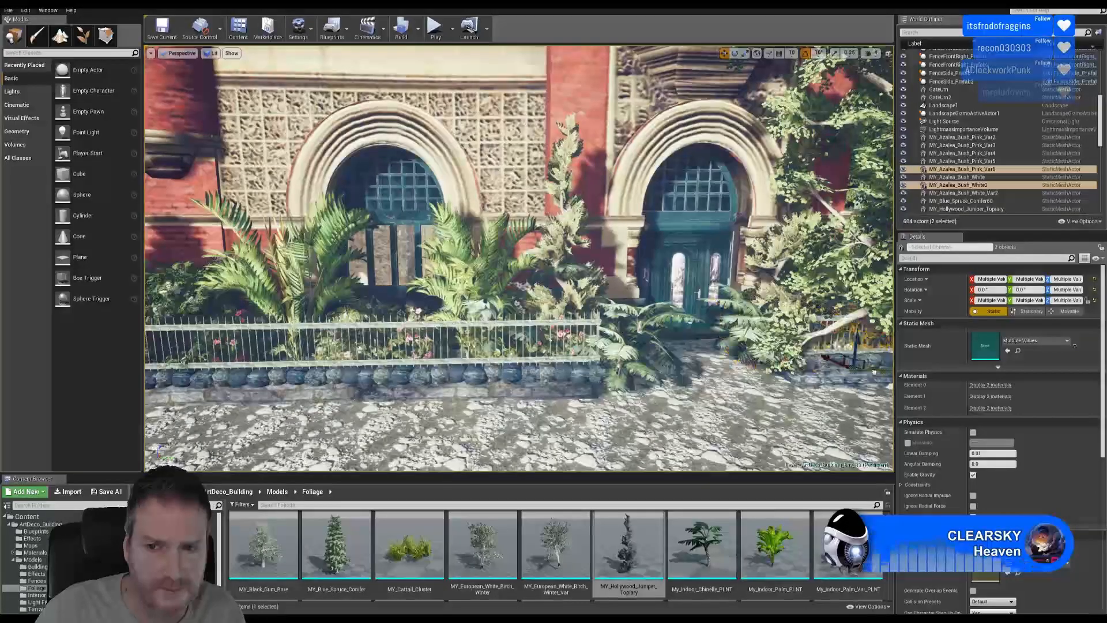
right_drag(811, 411, 681, 394)
key(w)
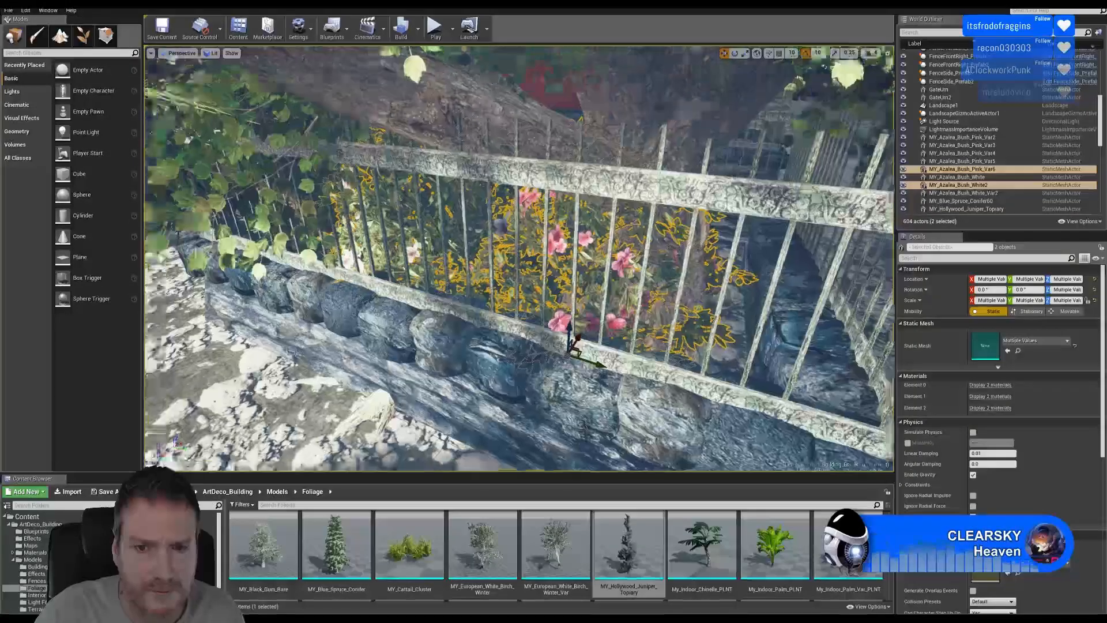
right_drag(613, 385, 562, 334)
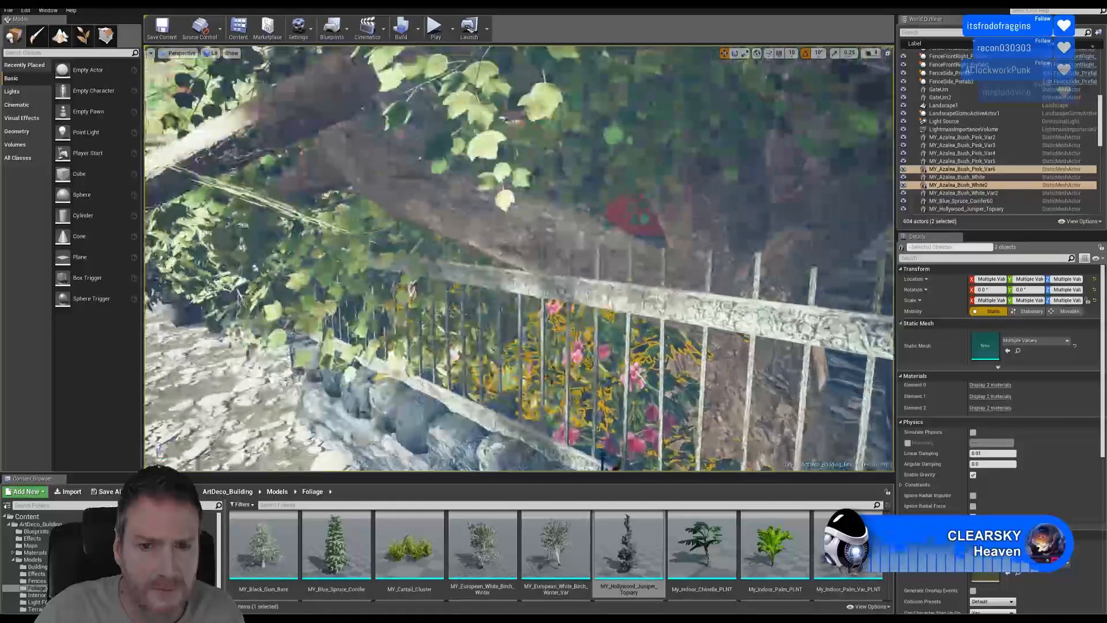
right_drag(577, 346, 456, 430)
key(Escape)
Select three Chinelle plants together at the corner of the long fenced bed beside the entrance
mouse_move(505, 322)
right_down()
mouse_move(571, 322)
mouse_move(504, 322)
right_up()
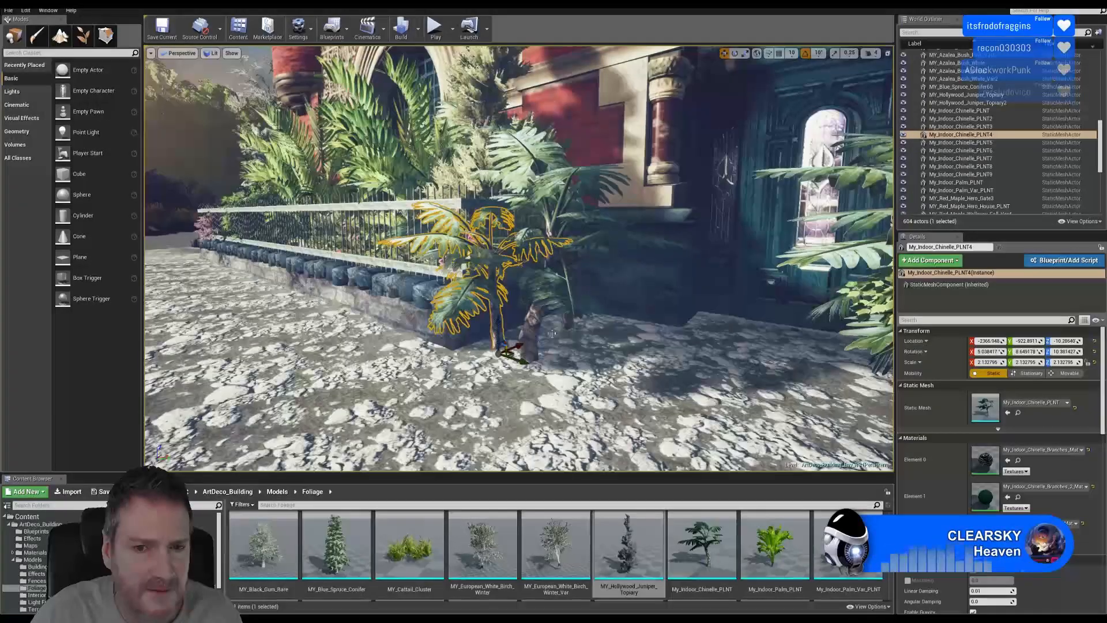
ctrl+click(527, 331)
ctrl+click(570, 321)
right_drag(591, 332, 502, 289)
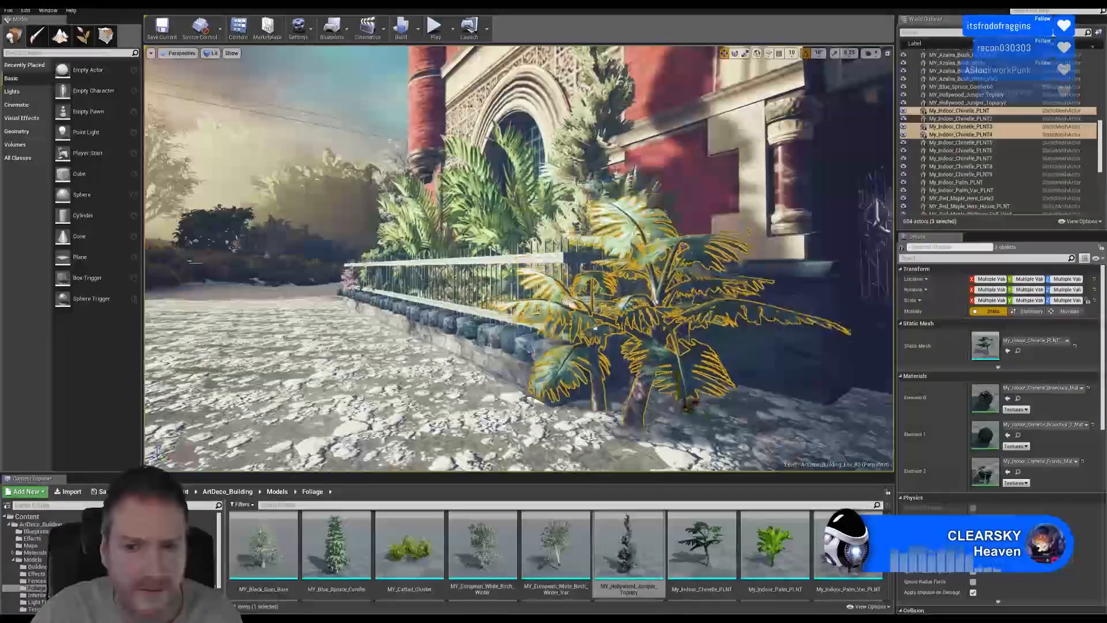
Try lowering the three selected Chinelle plants and undo that move
drag(628, 317, 628, 352)
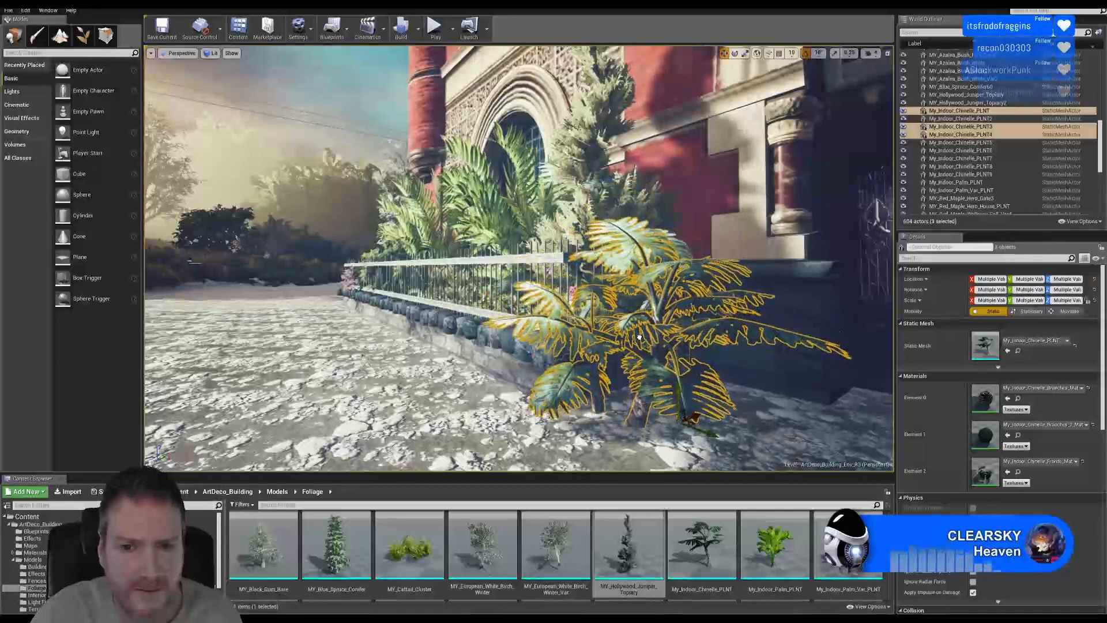
click(25, 9)
click(41, 26)
Add the fourth Chinelle plant to the selection, duplicate the group and move the copies across the entrance path
right_drag(767, 440, 663, 433)
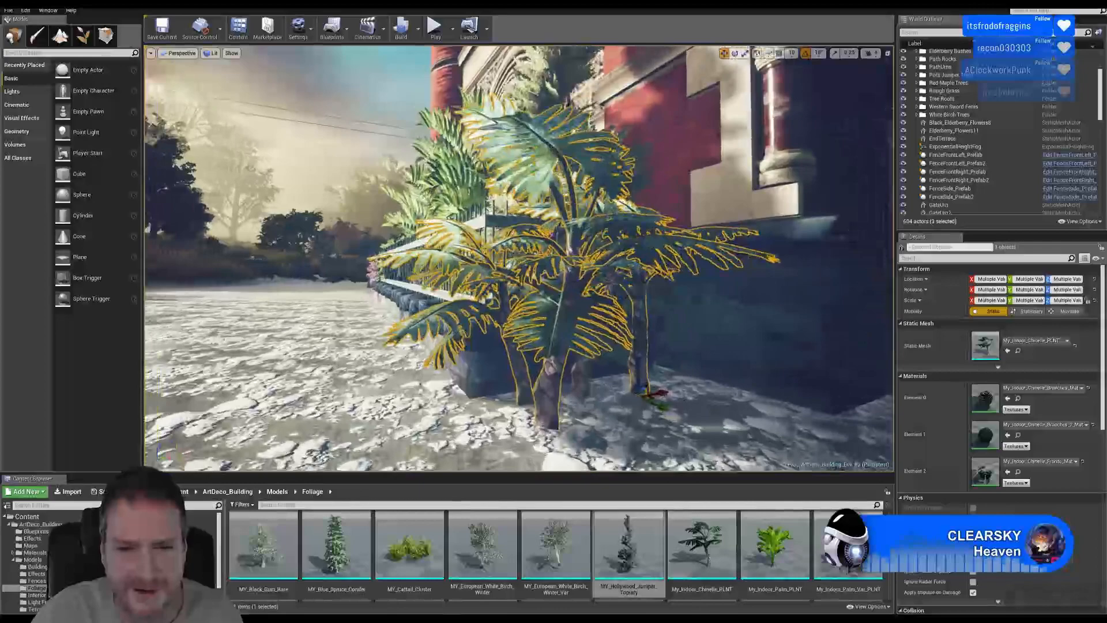
ctrl+click(577, 382)
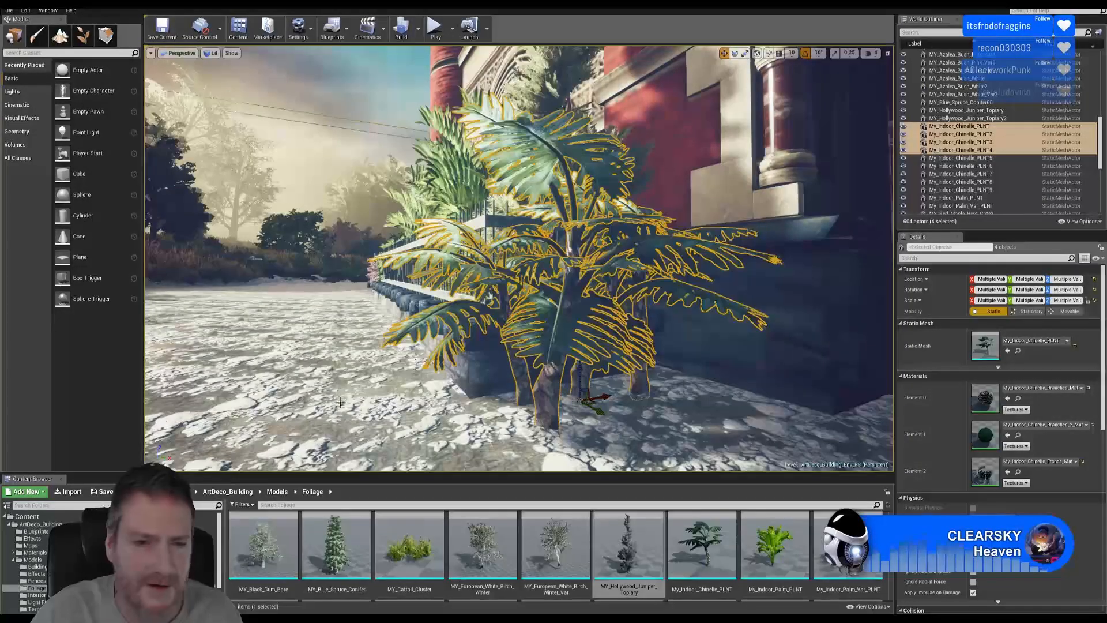
right_drag(577, 383, 663, 407)
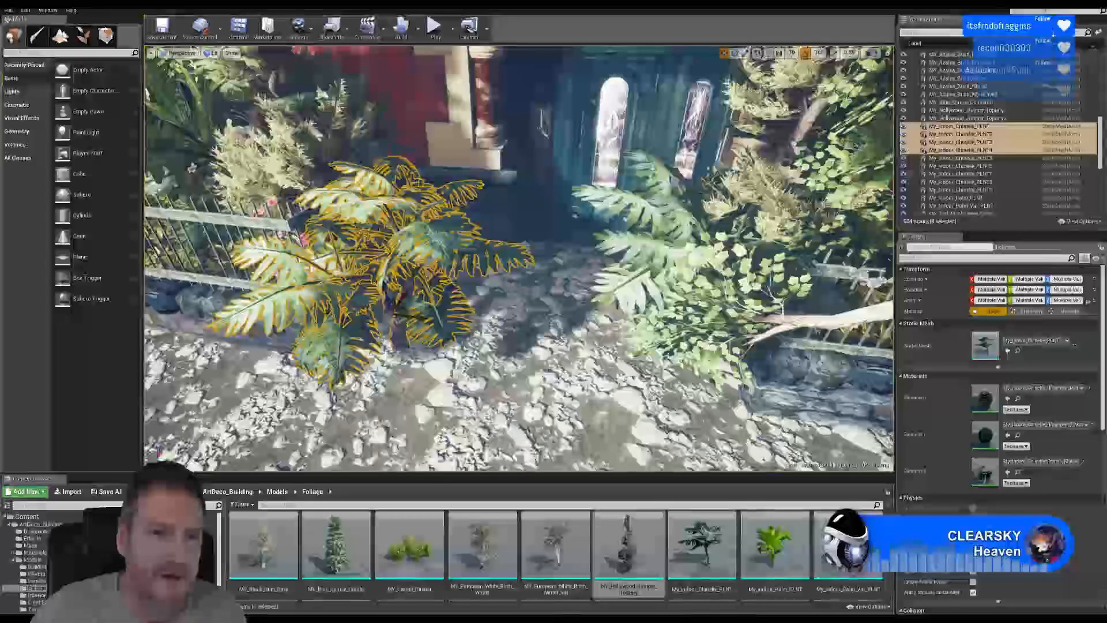
right_click(440, 242)
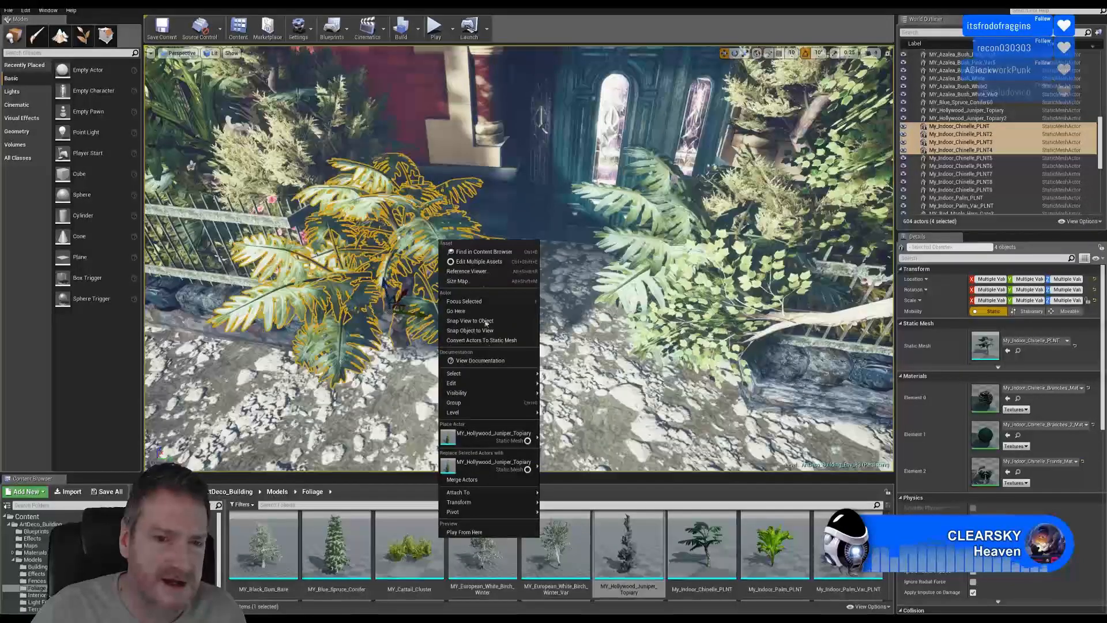
mouse_move(478, 385)
click(567, 422)
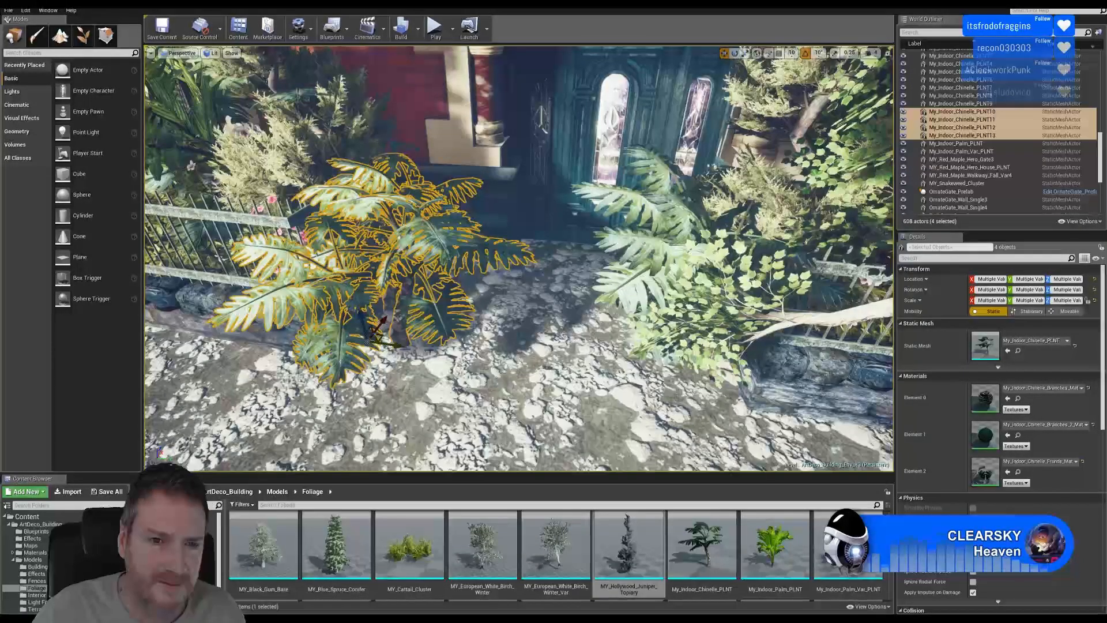
drag(391, 343, 543, 448)
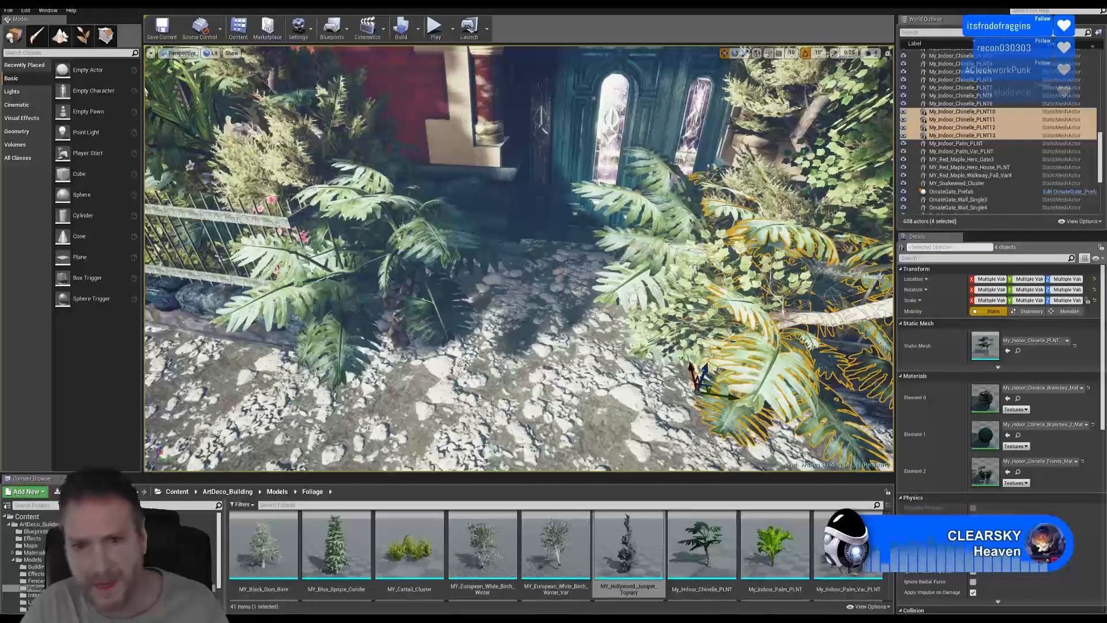
Position the four Chinelle copies inside the fenced stone bed under the tree, at the end nearest the door
right_drag(575, 395, 605, 319)
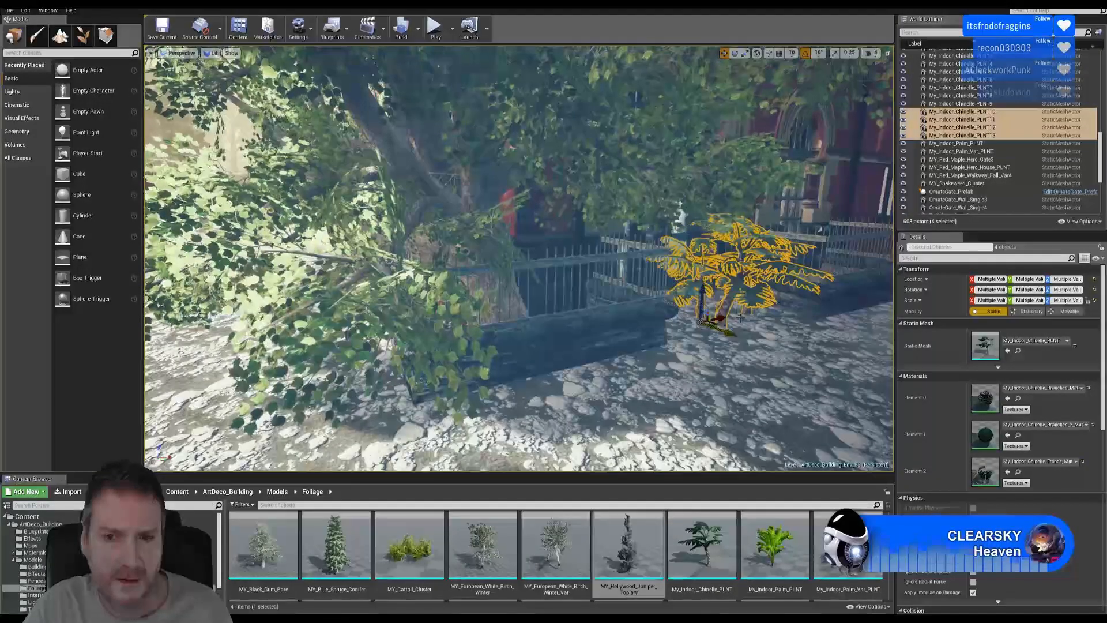
drag(726, 318, 682, 327)
drag(611, 343, 602, 346)
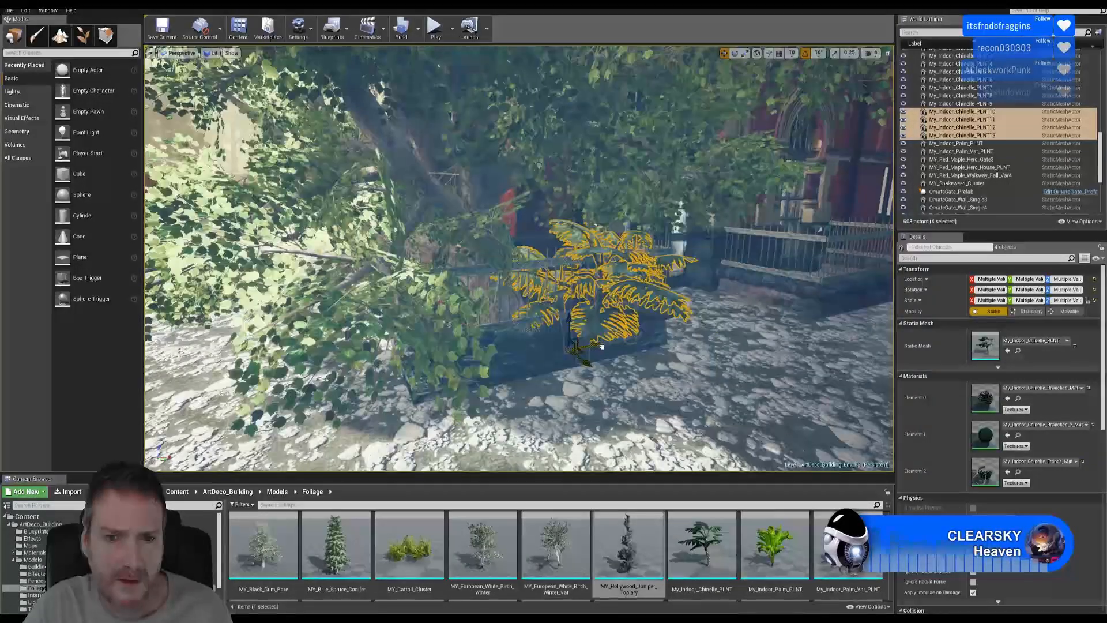
right_drag(665, 364, 819, 369)
key(w)
key(f)
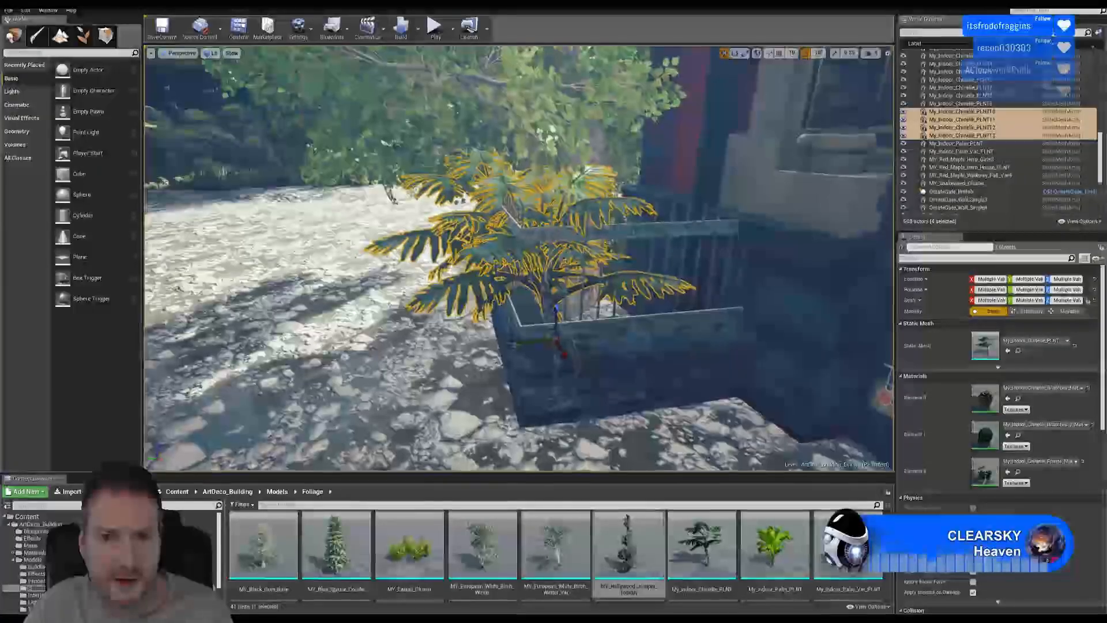
drag(537, 338, 587, 333)
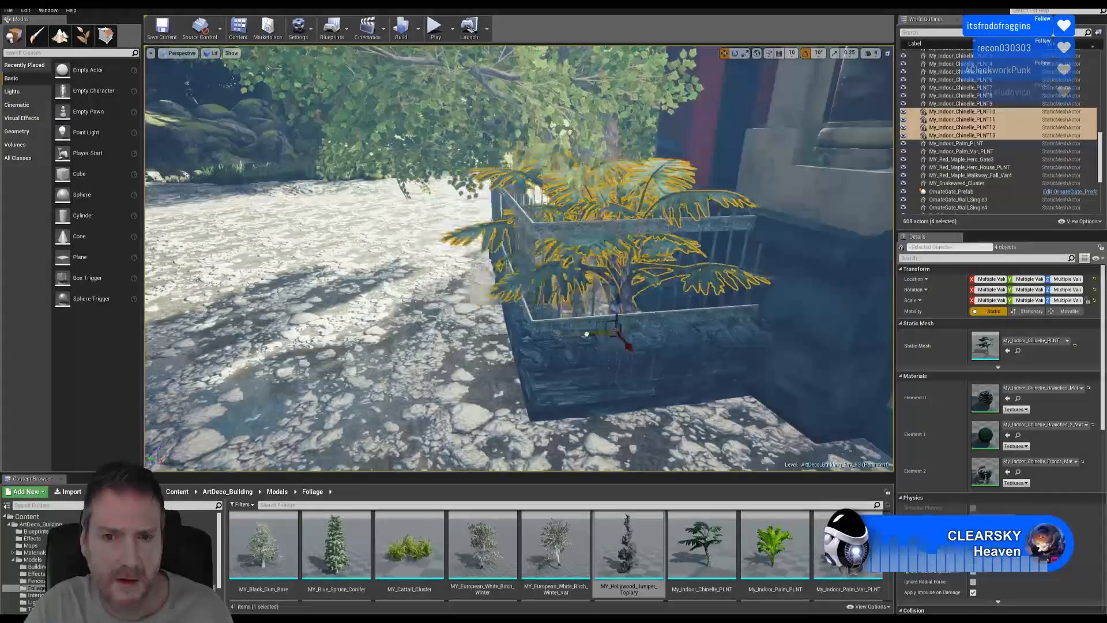
right_drag(532, 378, 571, 378)
key(a)
key(d)
key(a)
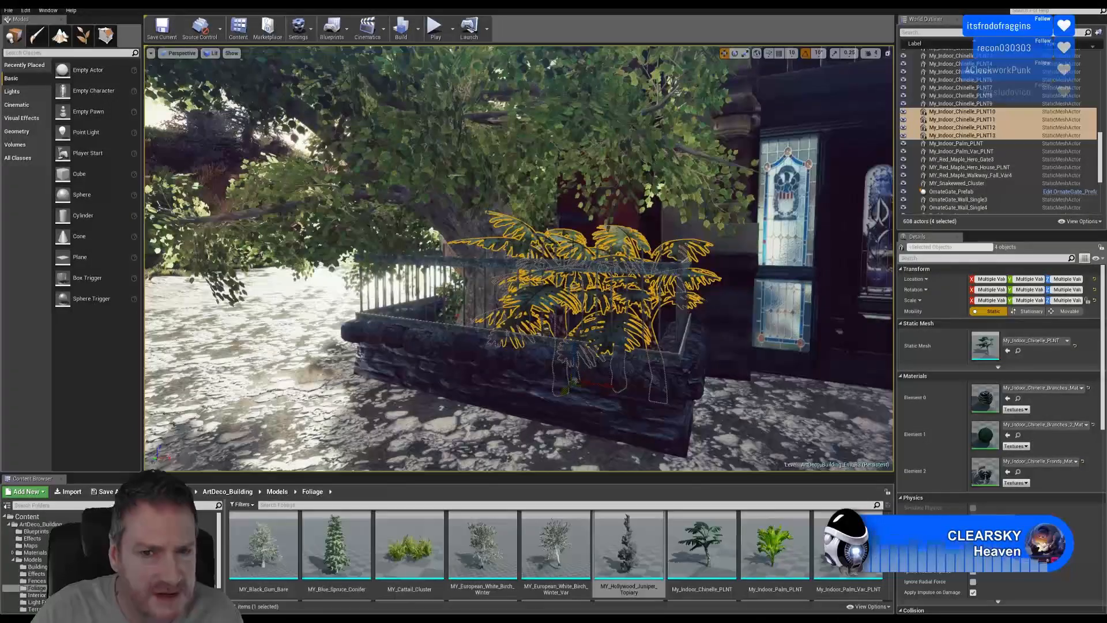
Enlarge two of the Chinelle copies in the bed under the tree, scaling the one farther from the door to about 3.07
click(572, 241)
click(522, 271)
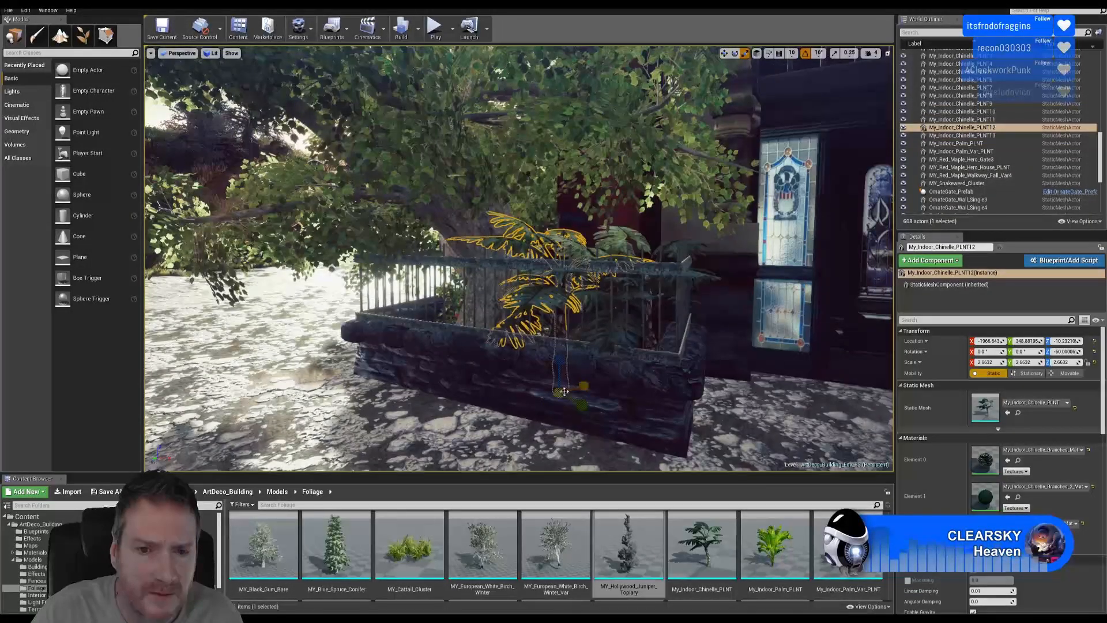
drag(559, 393, 573, 390)
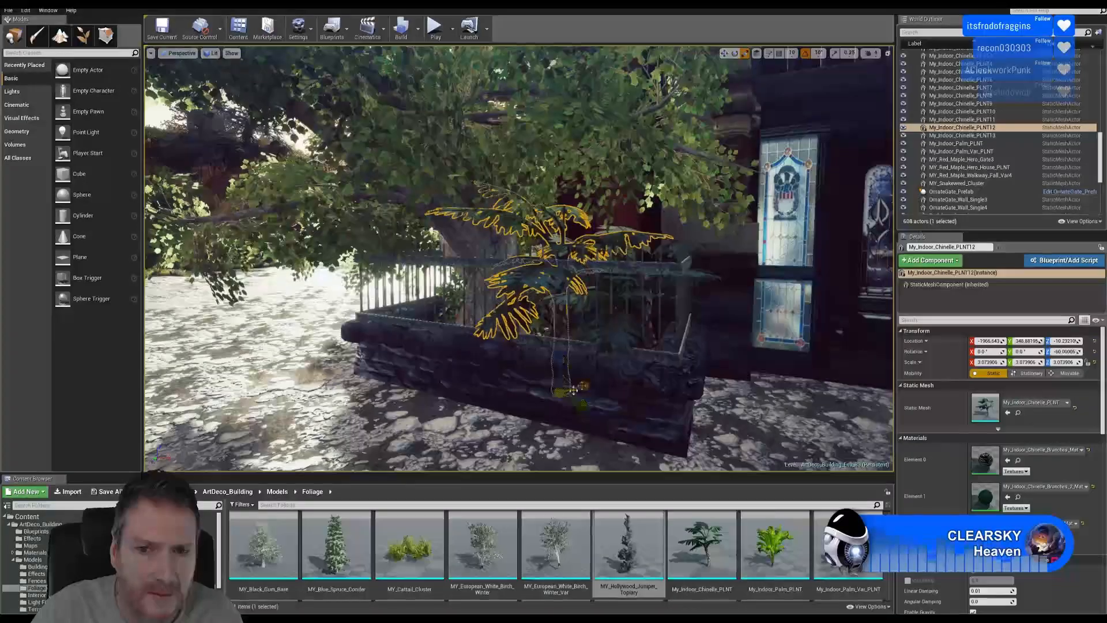
click(625, 254)
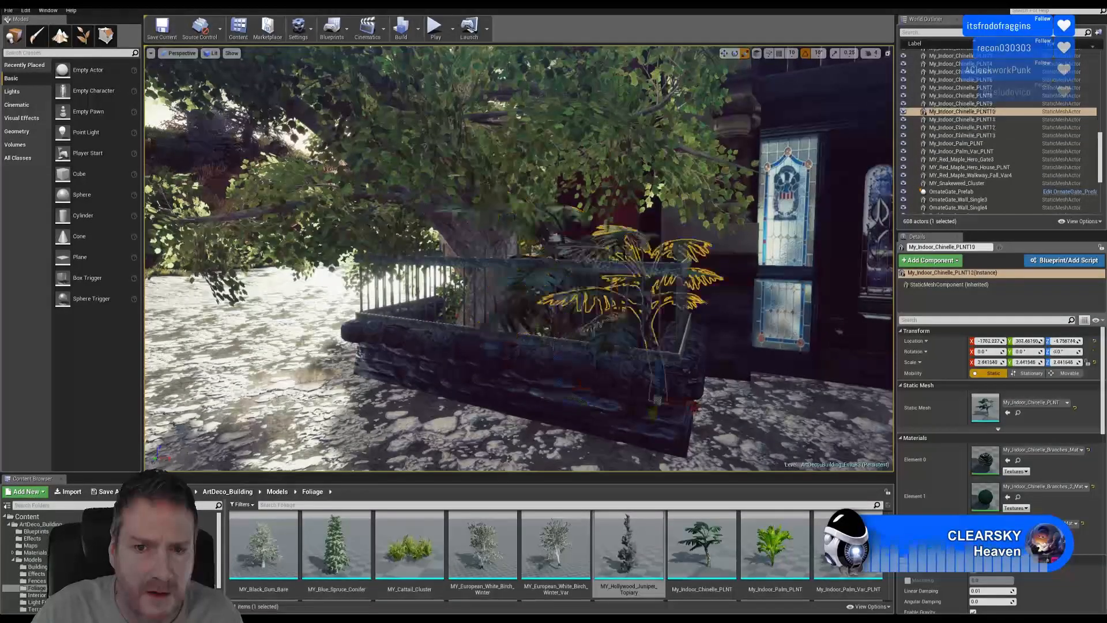
right_drag(626, 252, 672, 262)
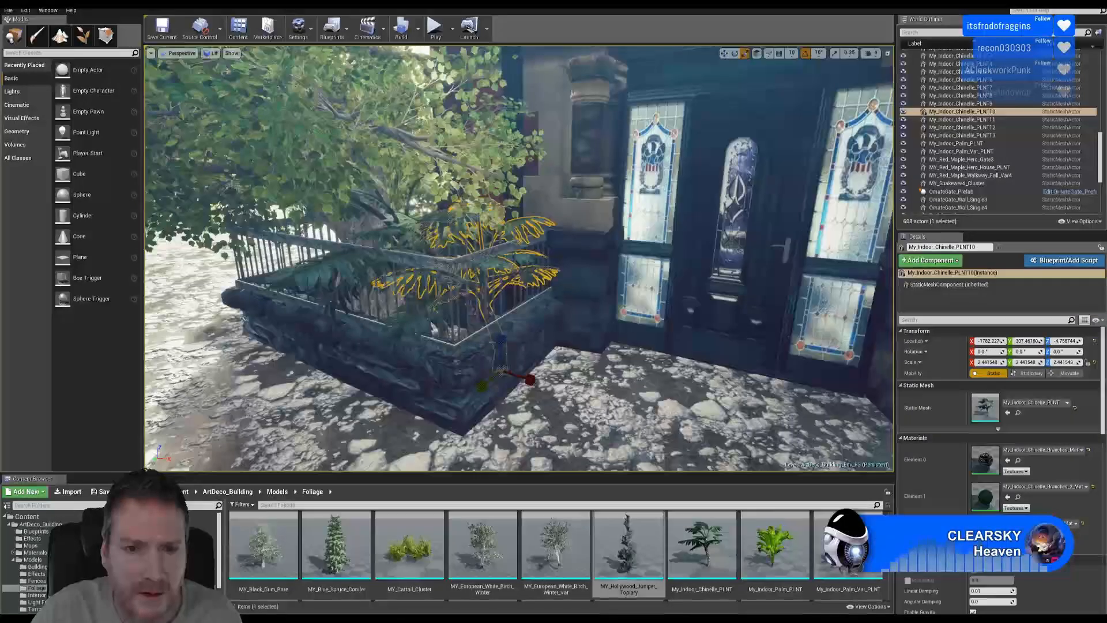
drag(502, 370, 519, 354)
right_drag(519, 355, 513, 318)
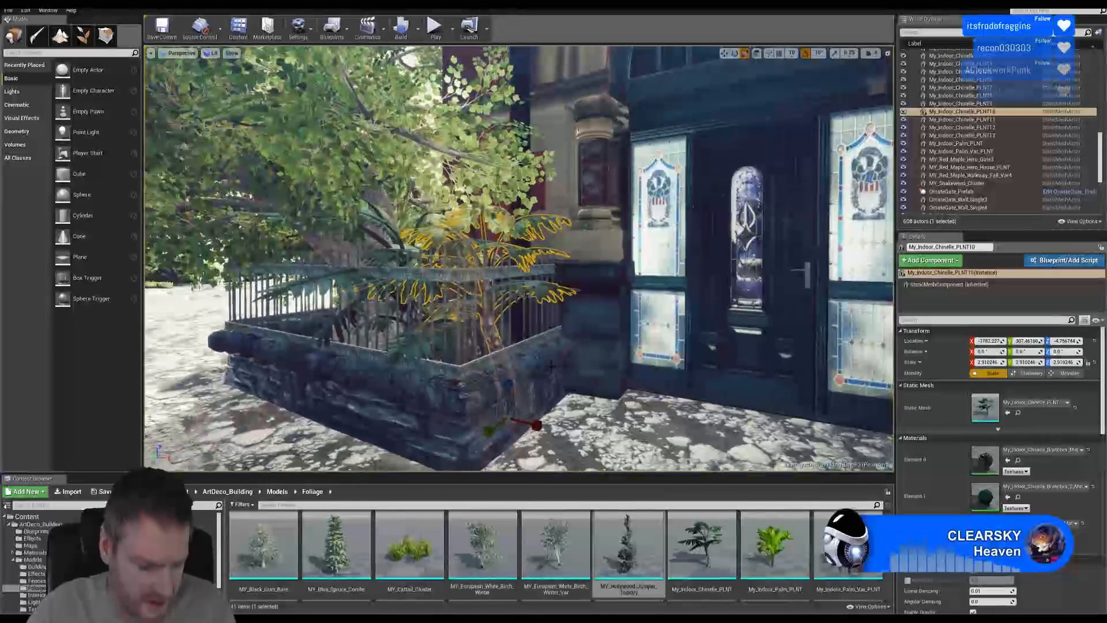
Rotate the enlarged Chinelle plant farther from the door about its vertical axis, turning its fronds inward, and deselect it
click(338, 273)
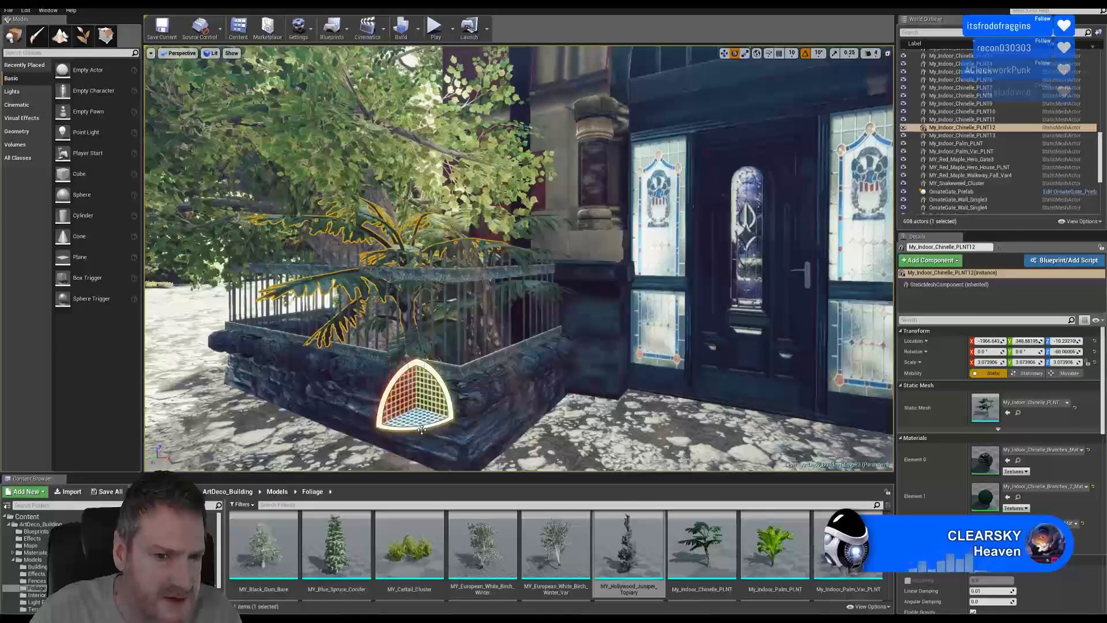
drag(451, 418, 404, 432)
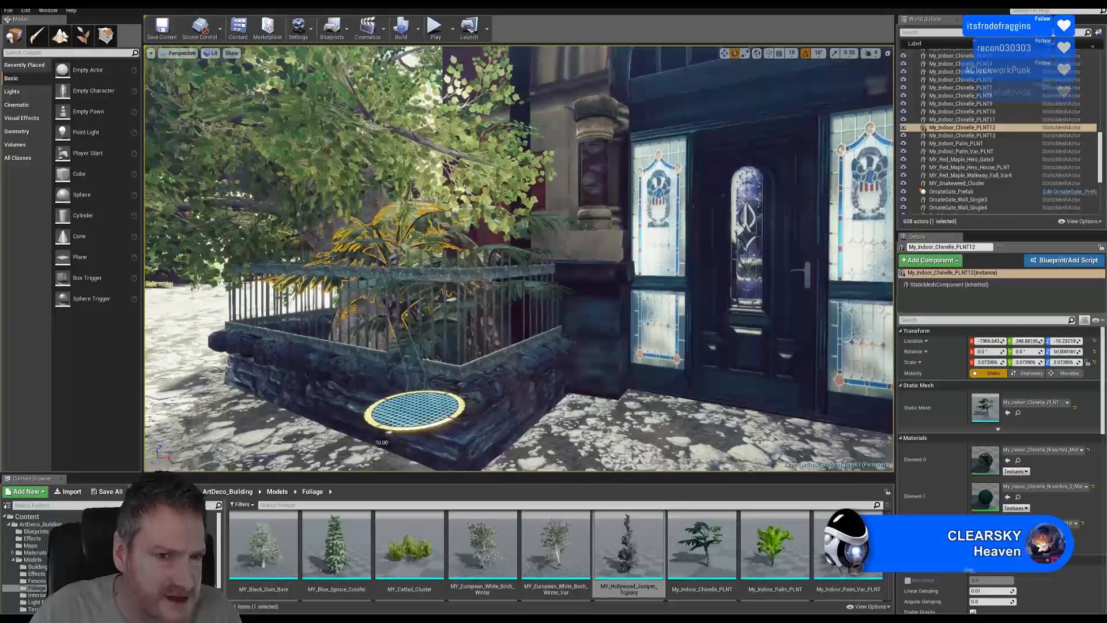
key(Escape)
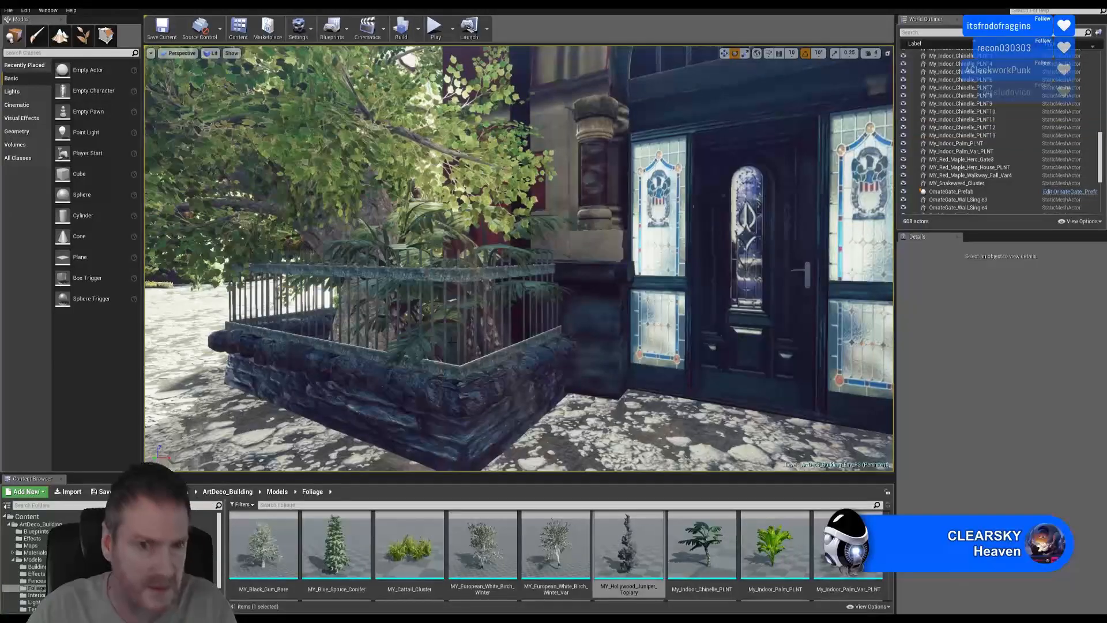
Select the white and pink azaleas behind the fence under the tree and duplicate them together
right_drag(409, 420, 365, 418)
click(685, 344)
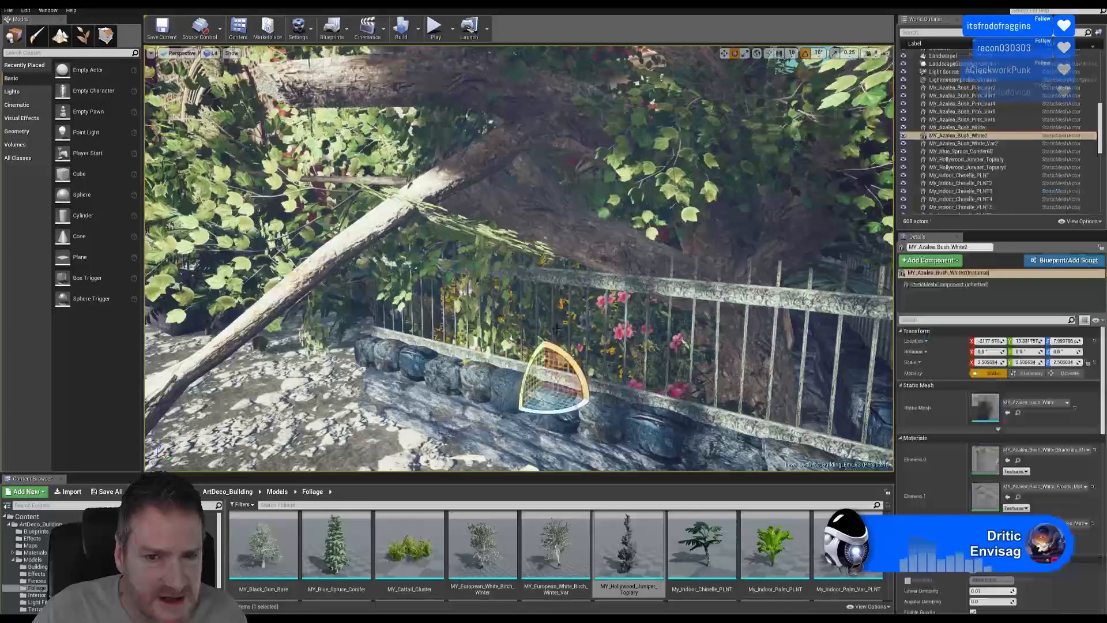
ctrl+click(677, 341)
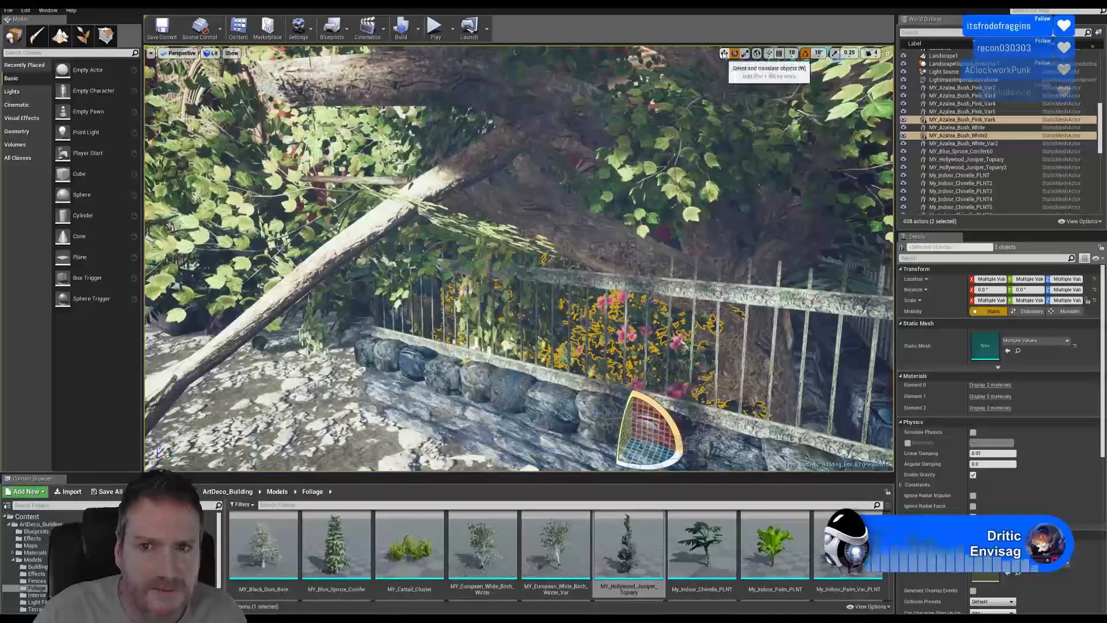
right_click(677, 51)
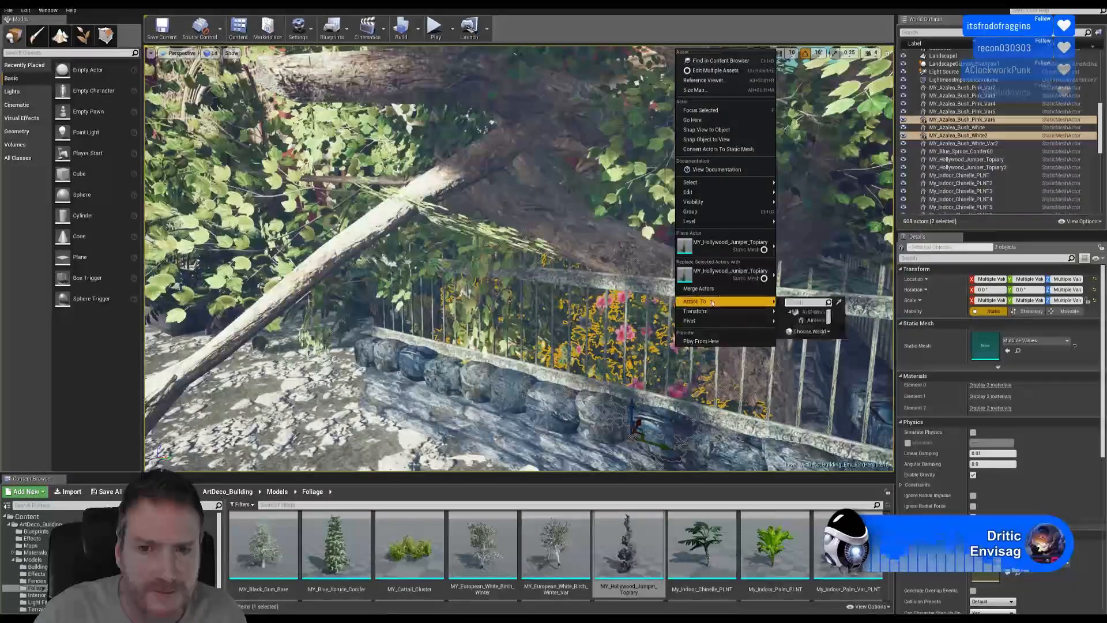
mouse_move(761, 192)
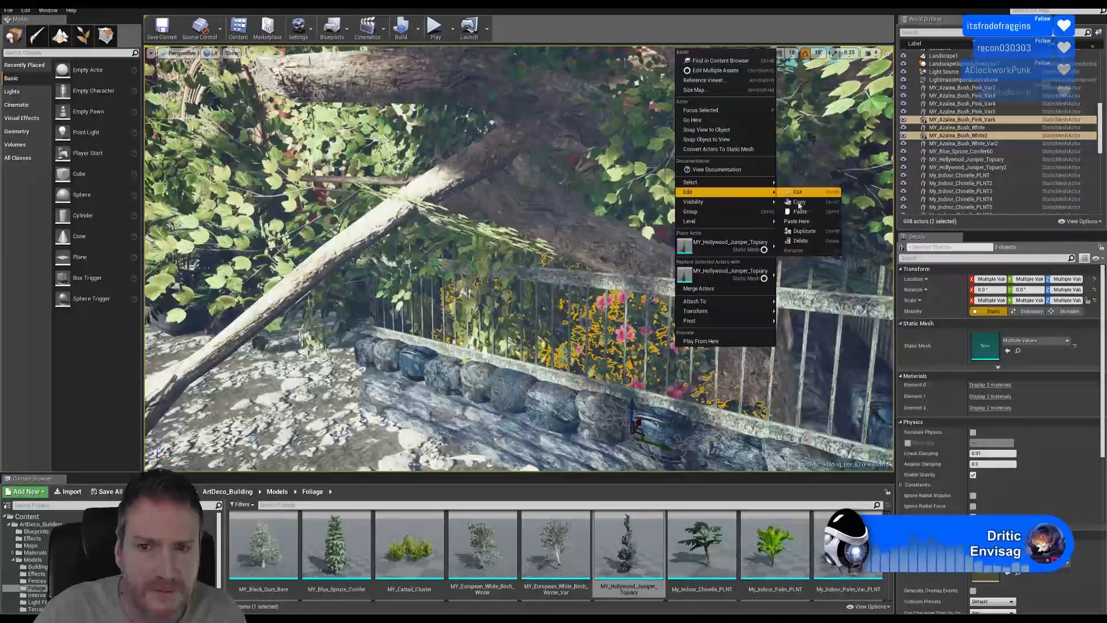
click(804, 231)
Move the new azalea pair along the bed to the corner beside the door, in front of the stone border
right_drag(756, 376, 807, 369)
mouse_move(369, 200)
right_down()
mouse_move(519, 208)
mouse_move(369, 200)
right_up()
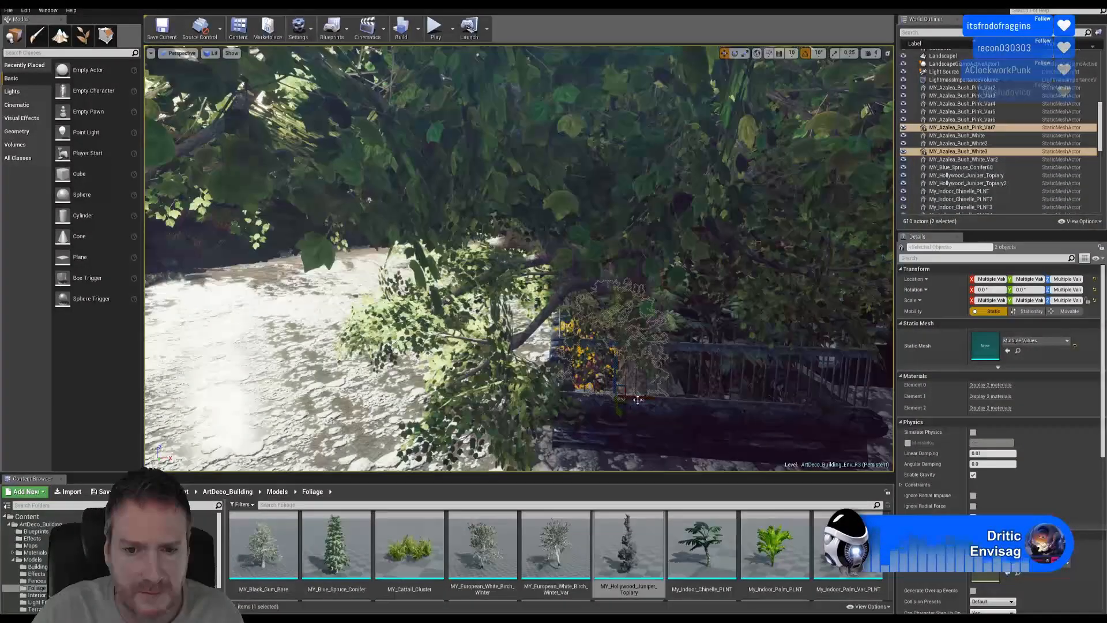
drag(639, 397, 754, 404)
right_drag(369, 200, 439, 214)
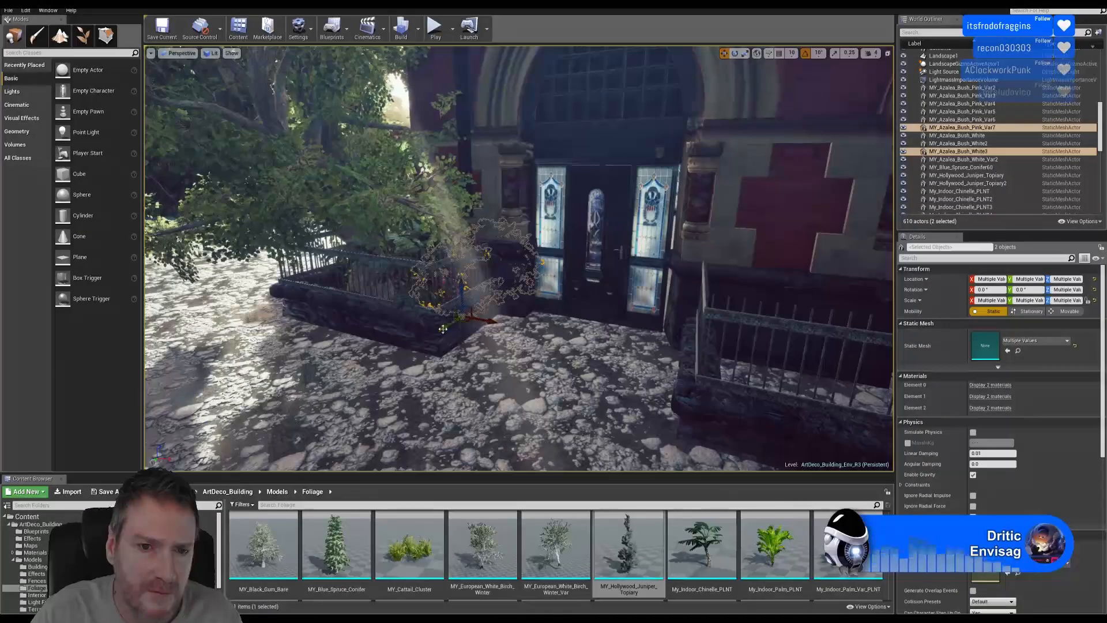
drag(440, 330, 383, 367)
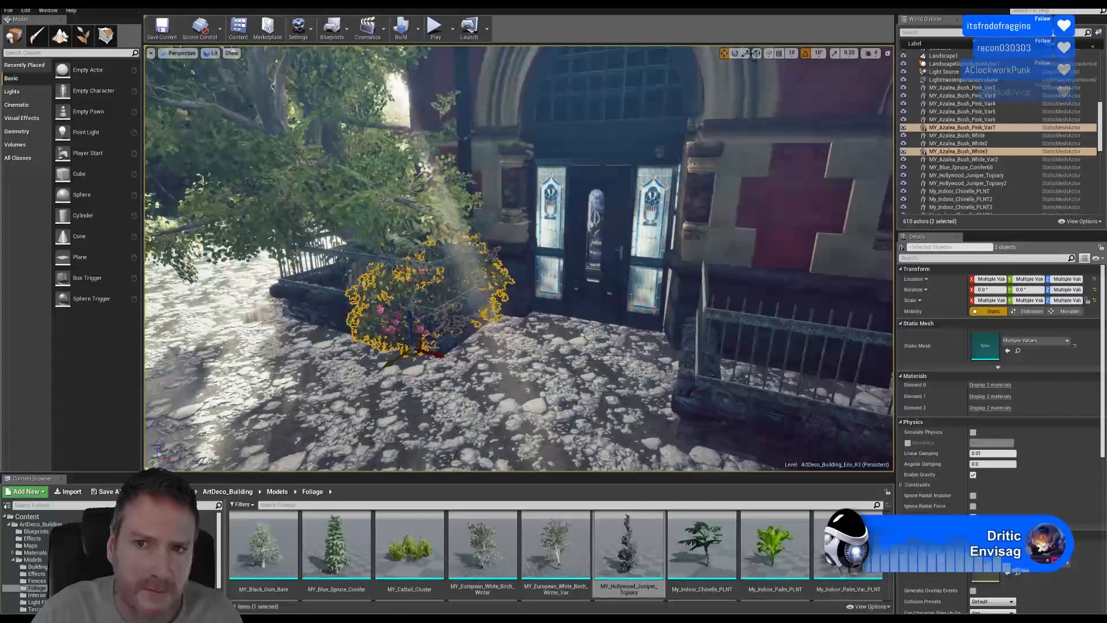
Rotate the azalea pair about the vertical axis at the bed corner beside the door and return to the move tool
click(734, 53)
mouse_move(433, 368)
mouse_down()
mouse_move(398, 375)
mouse_move(446, 358)
mouse_up()
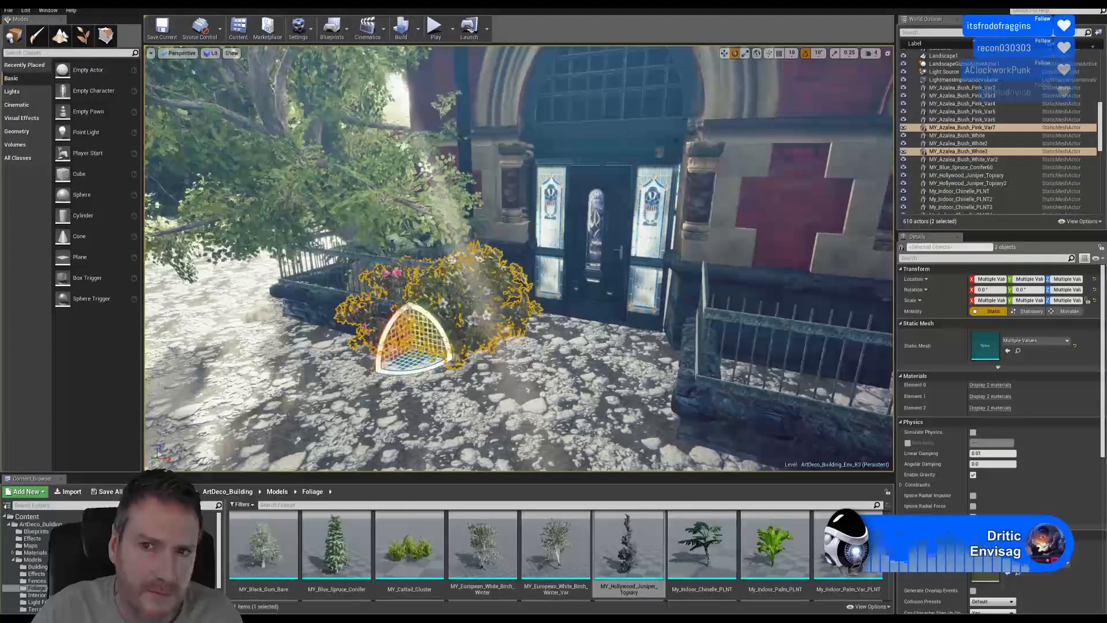
click(724, 54)
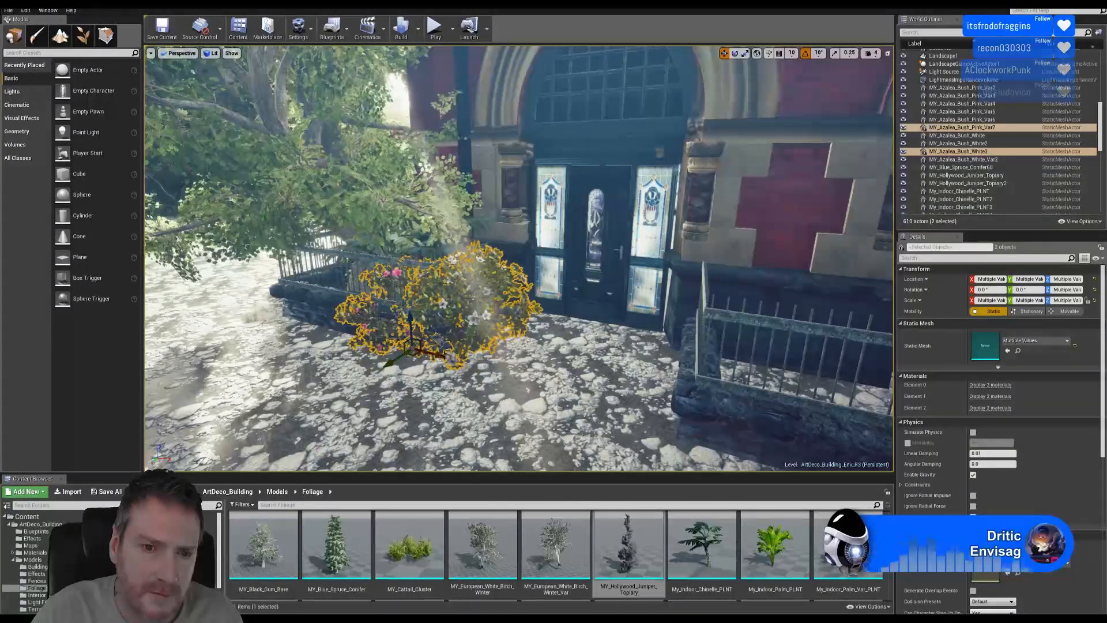
Move the selected azalea pair back from the paving into the fenced bed under the tree, behind the railings
drag(440, 350, 420, 352)
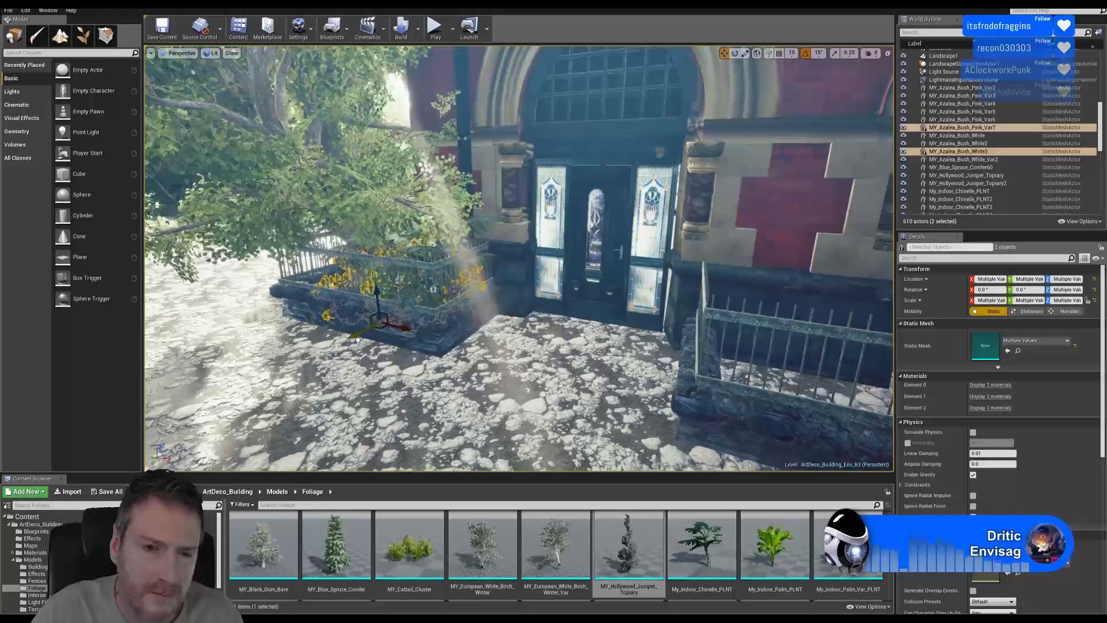
right_drag(449, 362, 392, 378)
drag(411, 351, 373, 360)
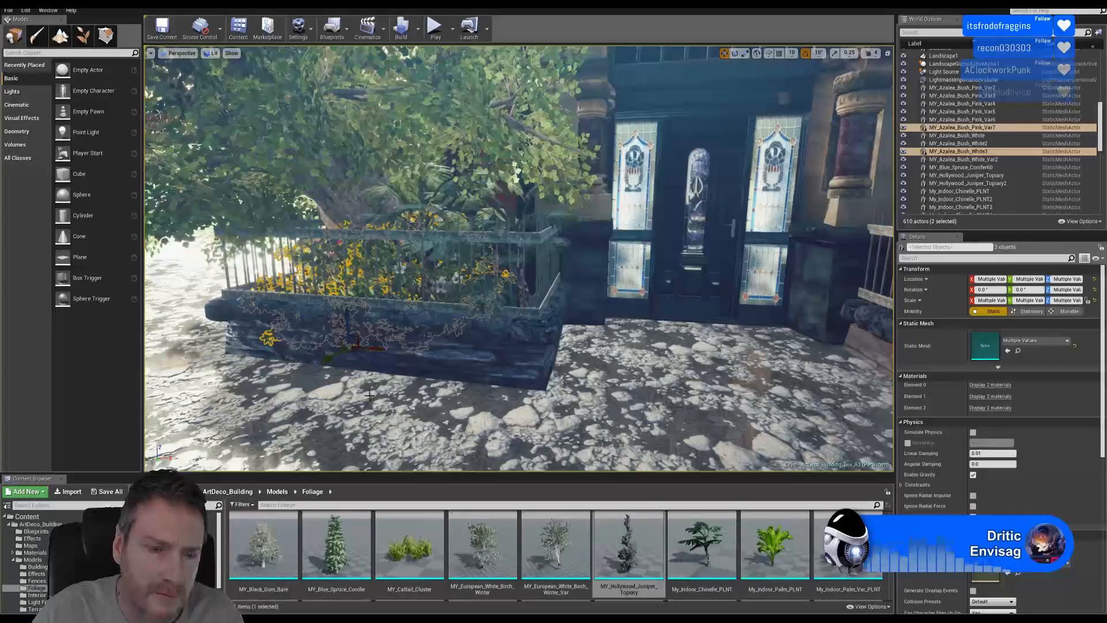
Nudge the pink azalea inward from the bed's outer fence corner, and deselect it
right_drag(369, 395, 300, 383)
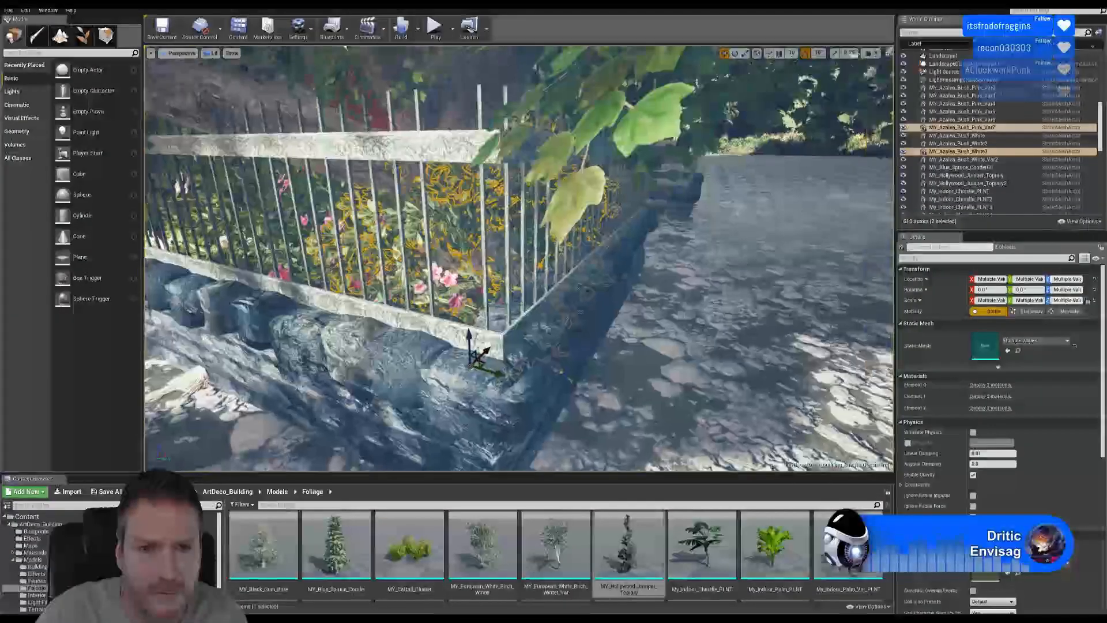
right_drag(488, 331, 489, 329)
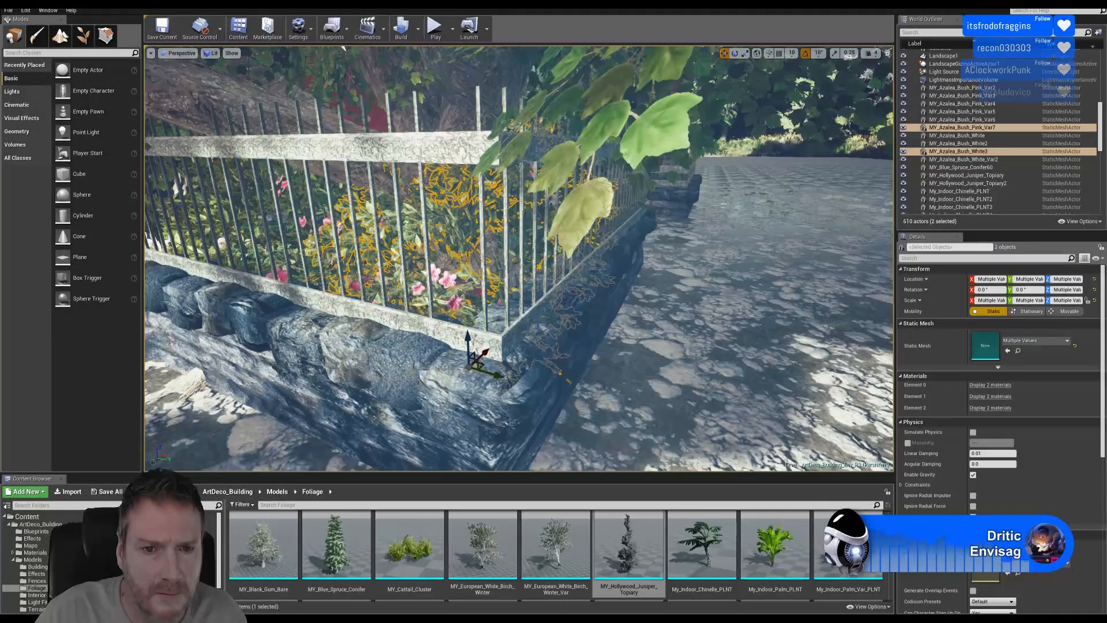
click(483, 346)
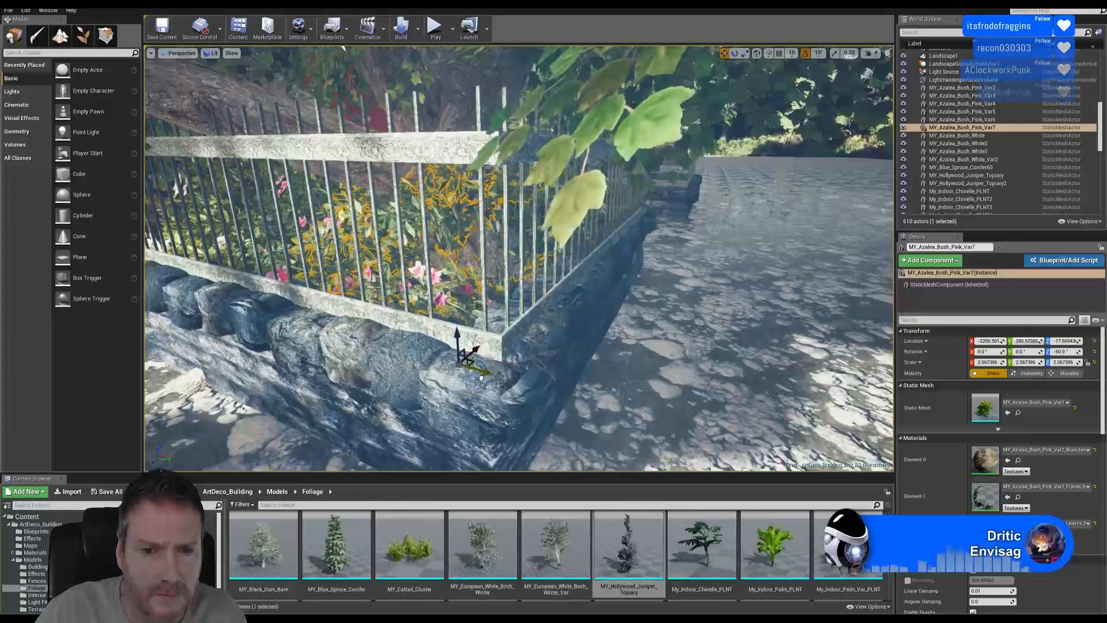
key(Escape)
Examine the planting on both sides of the entrance from the paving, from close to the door out to the whole facade
mouse_move(484, 346)
right_down()
mouse_move(438, 345)
mouse_move(484, 346)
mouse_move(485, 312)
mouse_move(448, 317)
mouse_move(447, 277)
mouse_move(451, 300)
mouse_move(438, 287)
mouse_move(461, 287)
mouse_move(403, 283)
mouse_move(519, 283)
mouse_move(499, 282)
mouse_move(641, 358)
right_up()
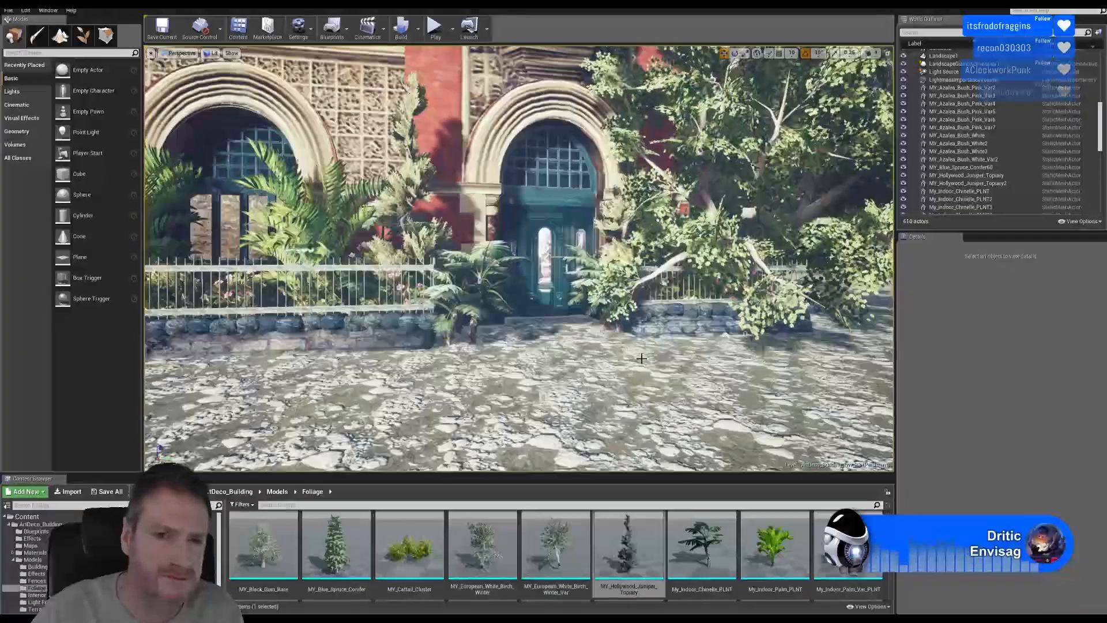
scroll(579, 376, up, 2)
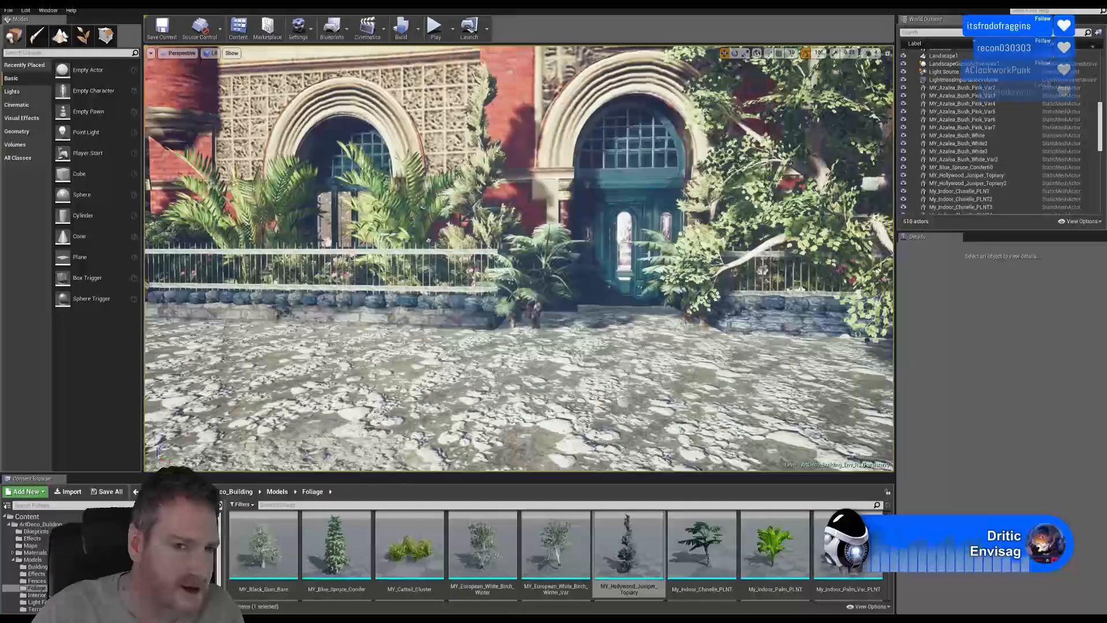
right_drag(568, 351, 649, 340)
right_drag(568, 188, 523, 196)
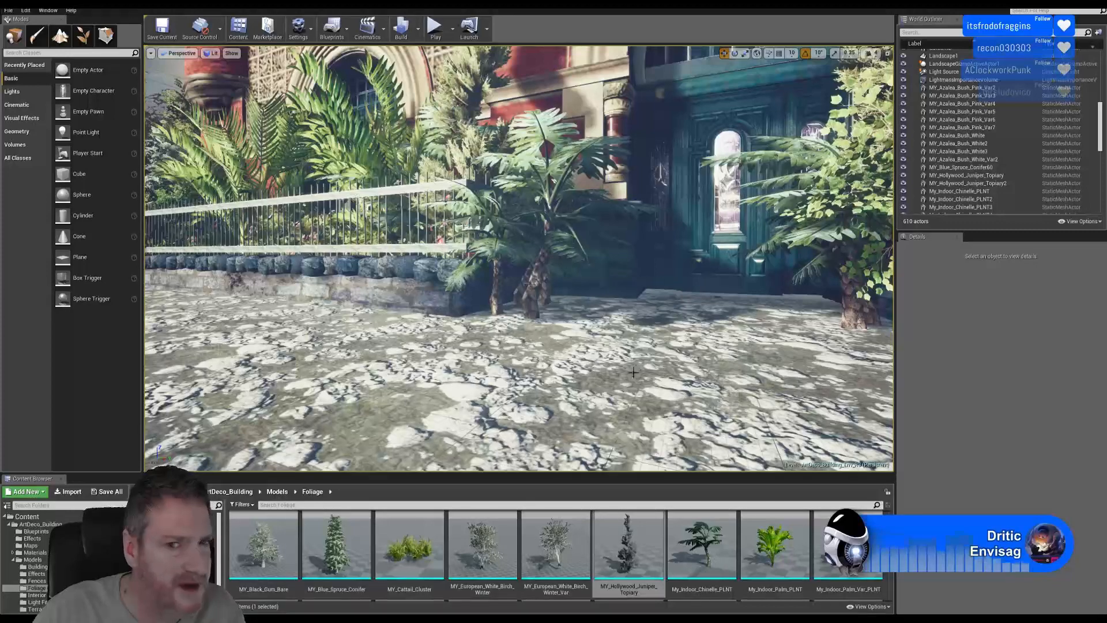
key(s)
right_drag(633, 372, 700, 372)
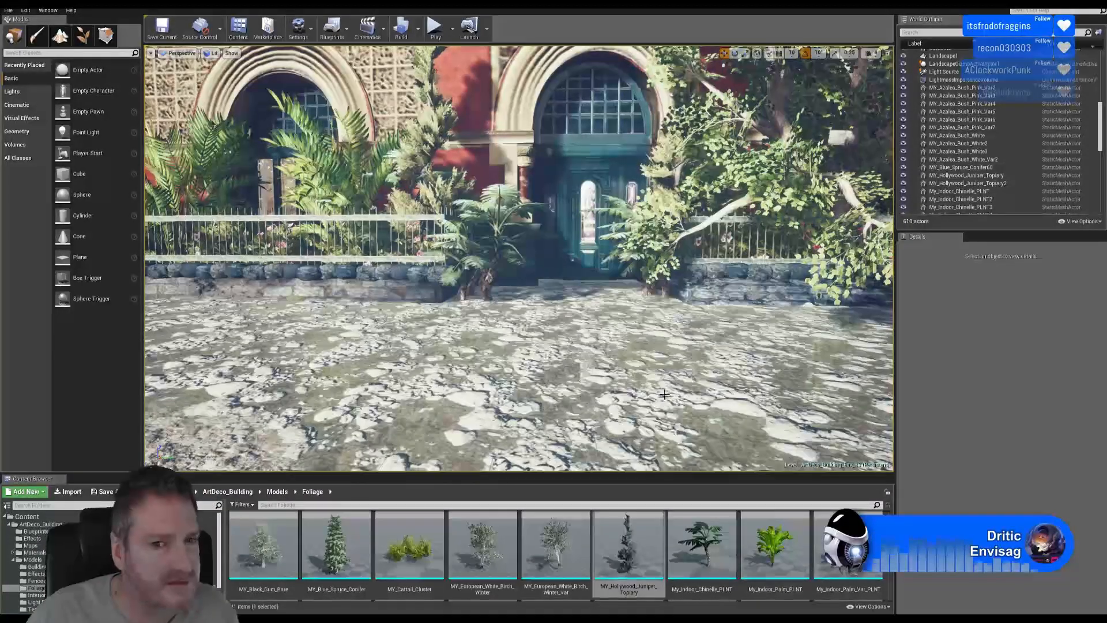
right_drag(664, 394, 680, 359)
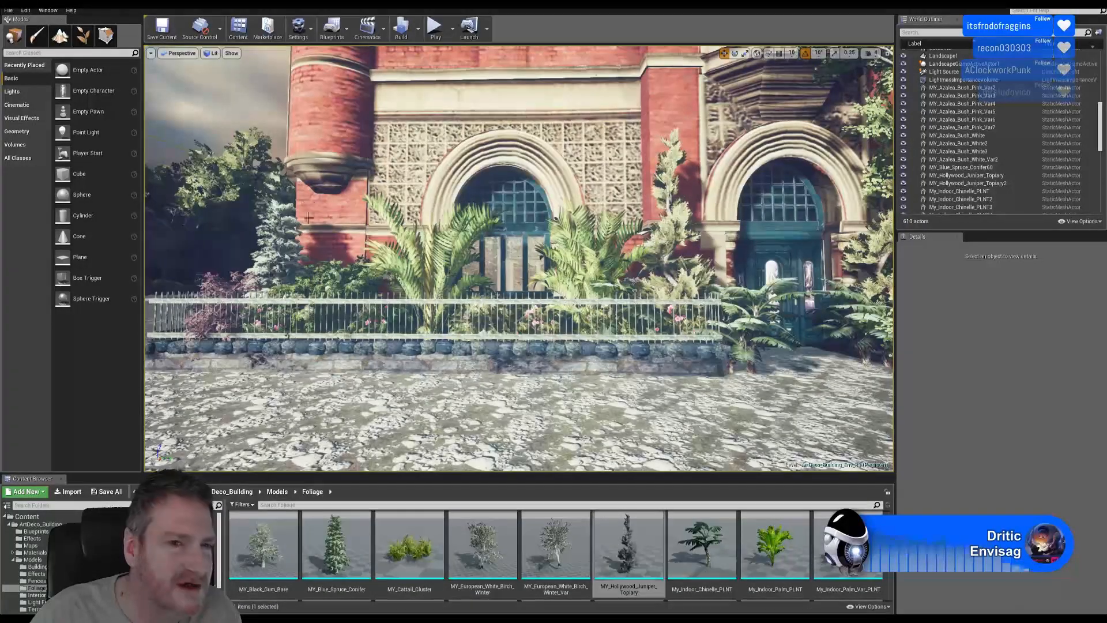
right_drag(189, 280, 199, 245)
right_drag(519, 259, 799, 301)
right_drag(221, 265, 435, 185)
key(s)
key(s)
key(s)
key(w)
right_drag(548, 449, 595, 466)
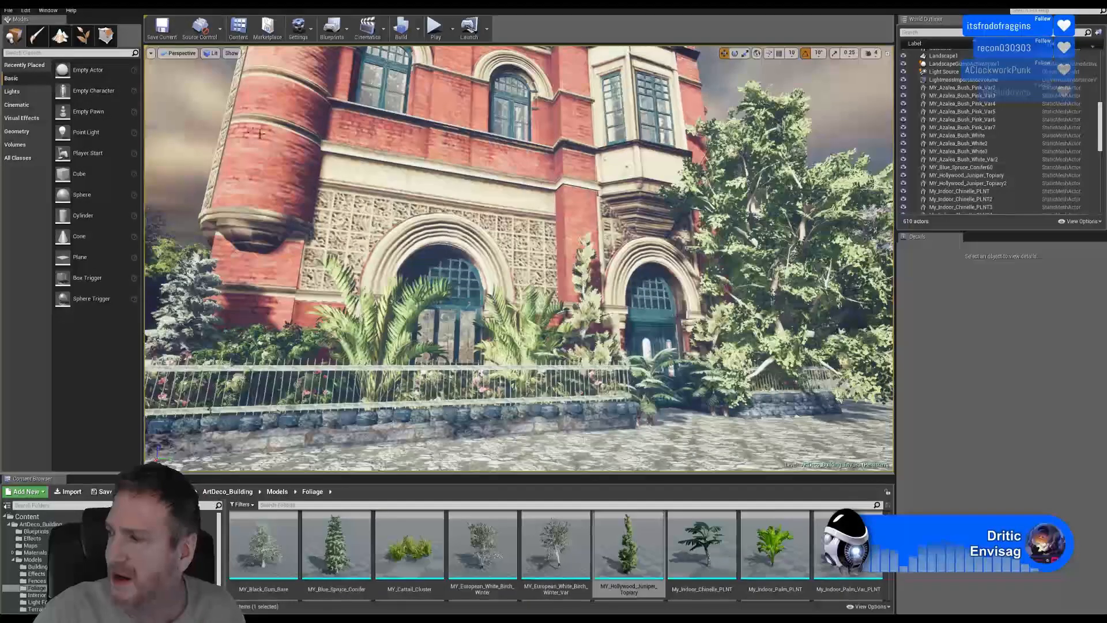
Toggle realtime rendering for the perspective viewport
click(151, 53)
click(173, 71)
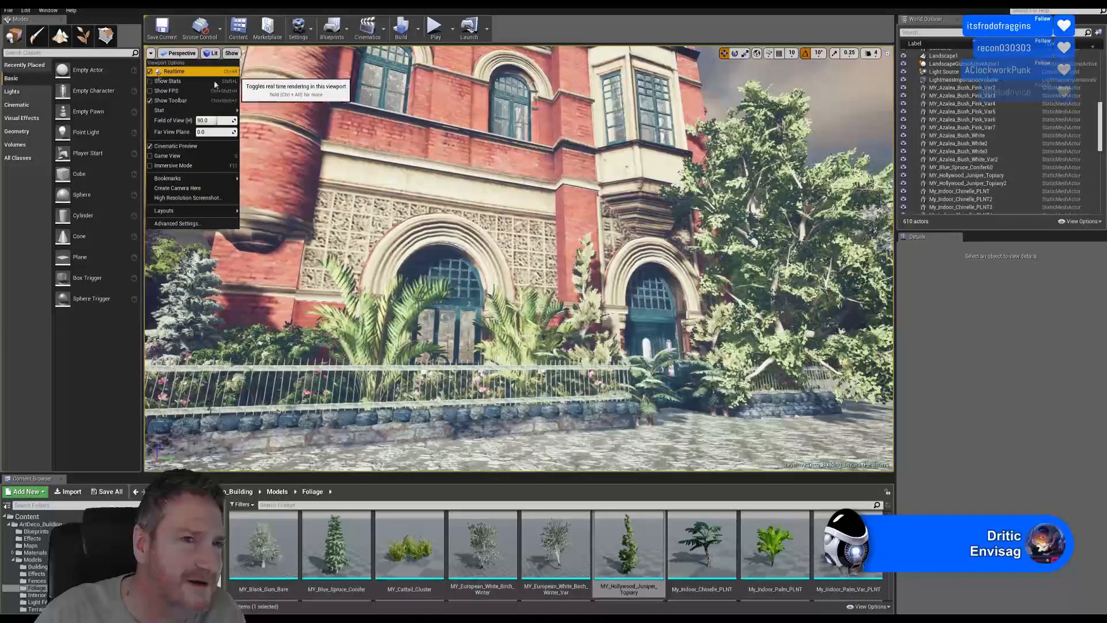
right_drag(781, 242, 785, 230)
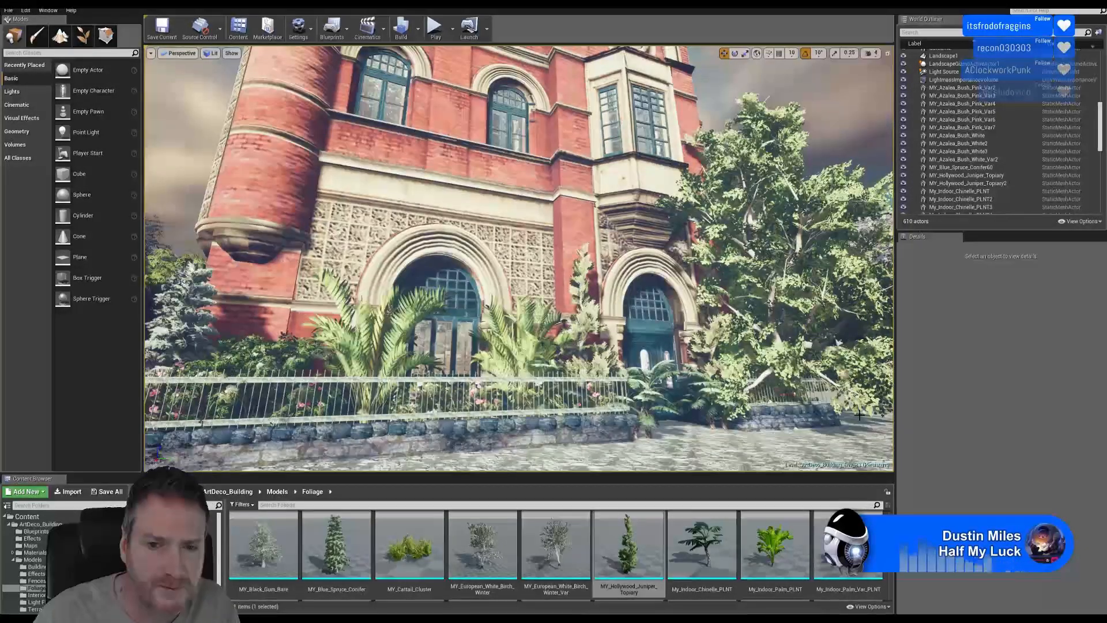
Inspect the long fenced bed up close, from the spruce and palms to the juniper, including the arched window behind the palms
right_drag(859, 416, 827, 429)
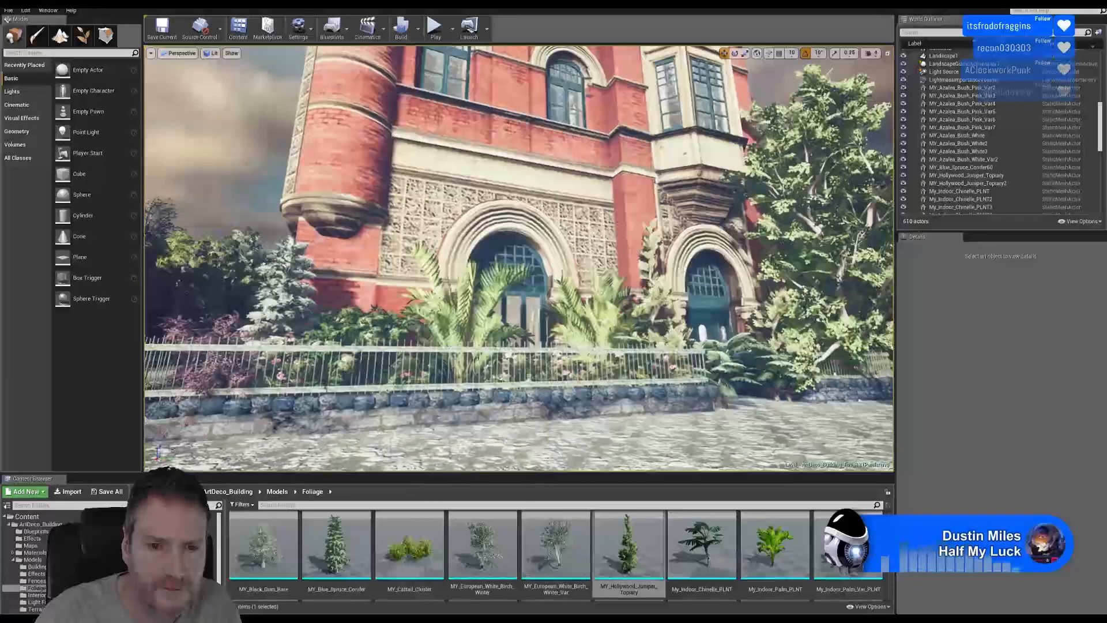
drag(751, 419, 751, 352)
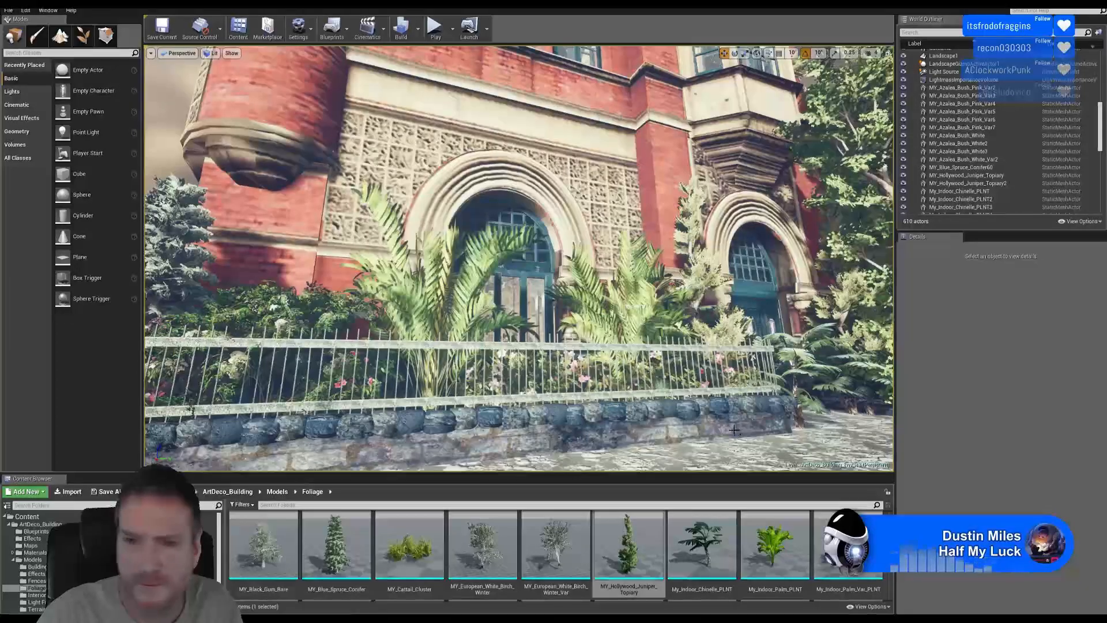
key(a)
right_drag(696, 401, 693, 430)
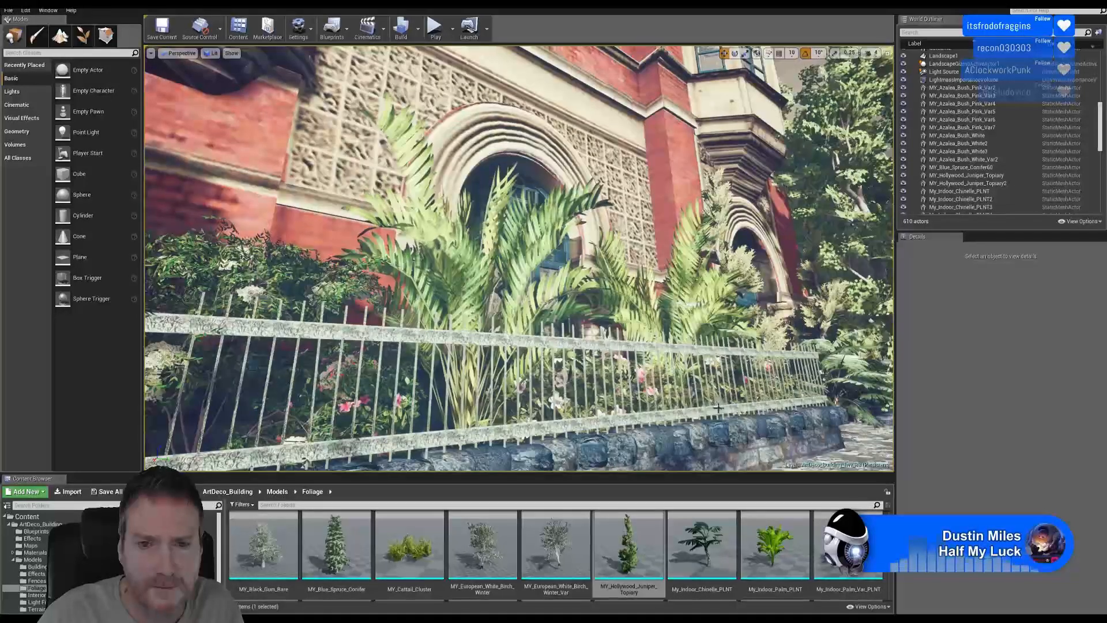
right_drag(718, 407, 695, 400)
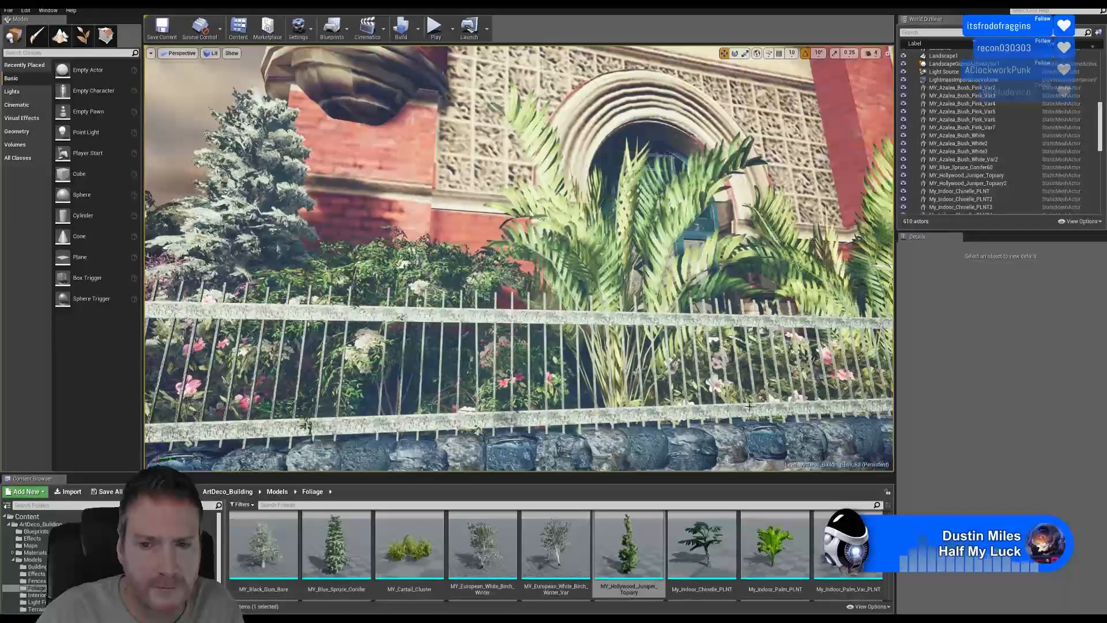
right_drag(749, 406, 636, 376)
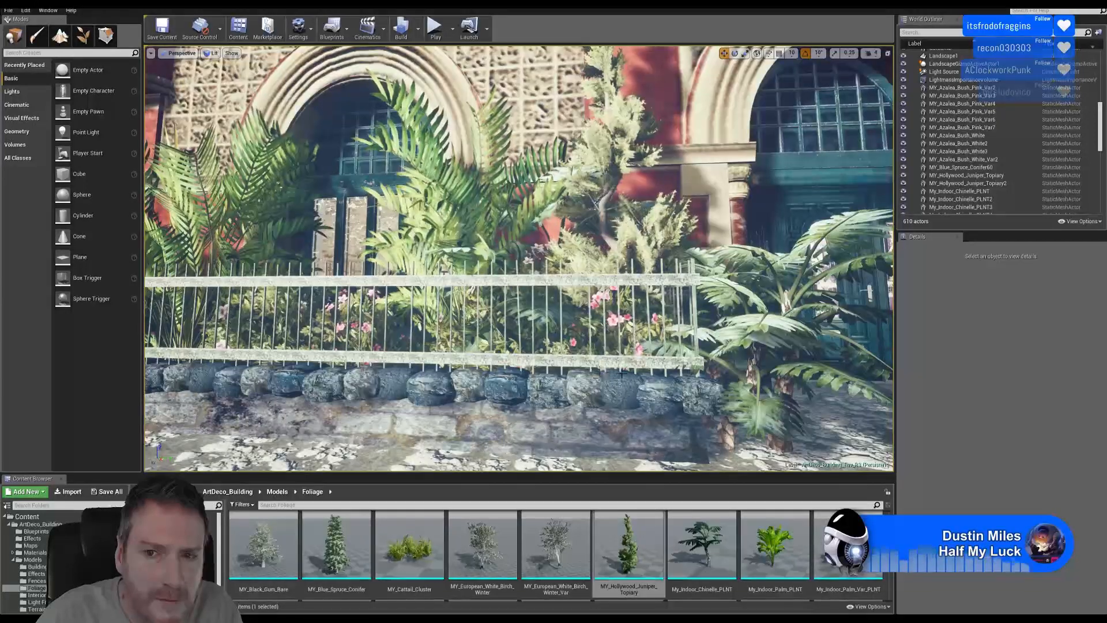
mouse_move(626, 372)
right_down()
mouse_move(600, 361)
mouse_move(612, 382)
right_up()
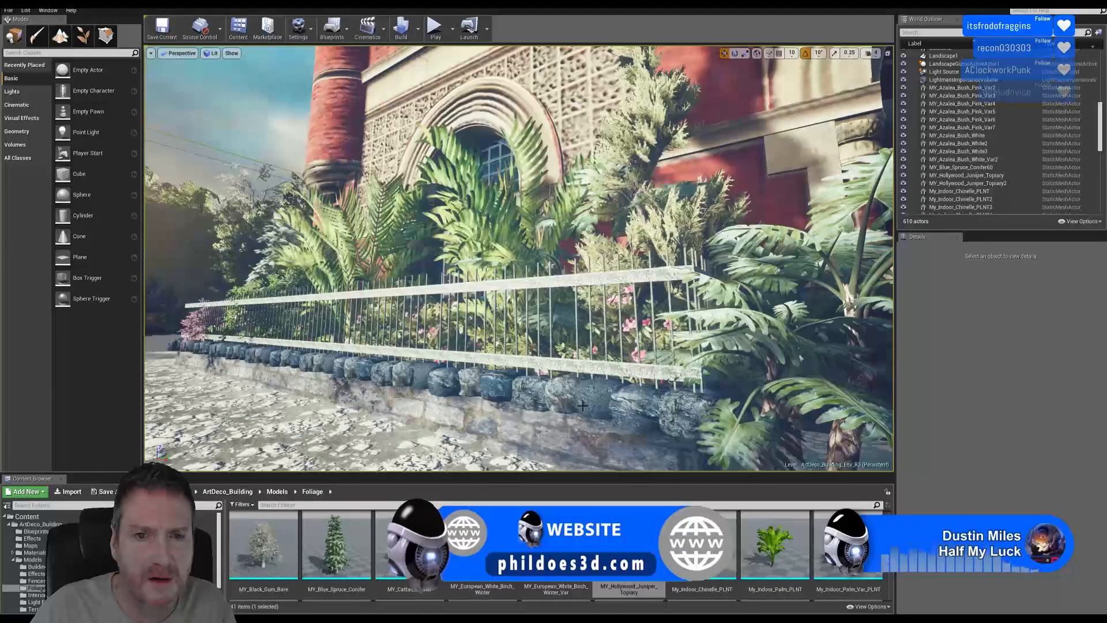
right_drag(553, 407, 589, 412)
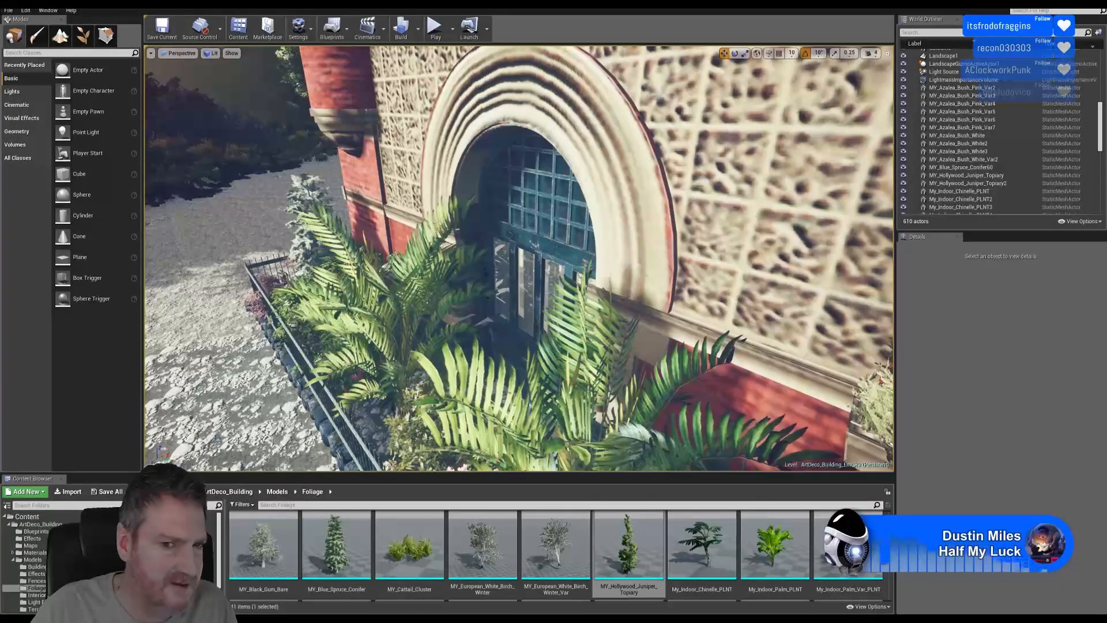
right_drag(490, 267, 346, 300)
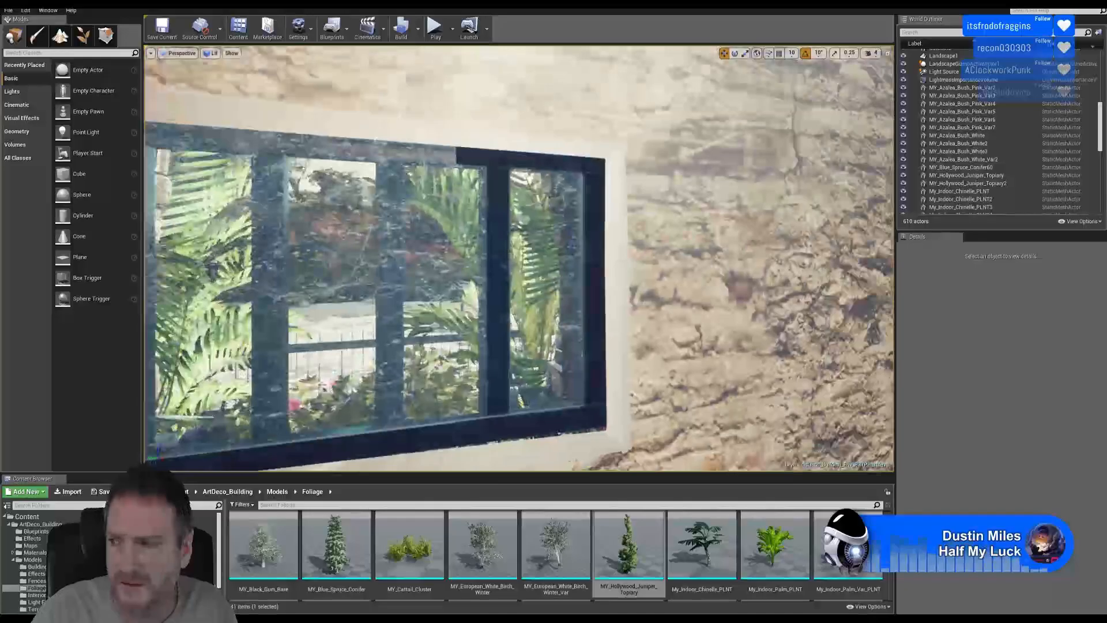
right_drag(346, 300, 373, 239)
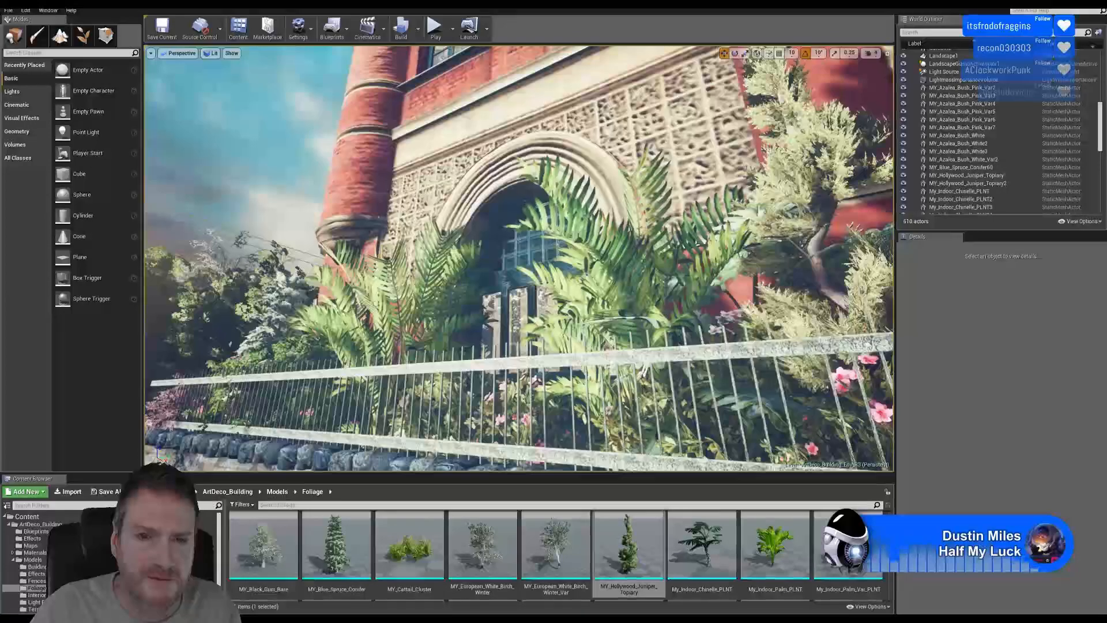